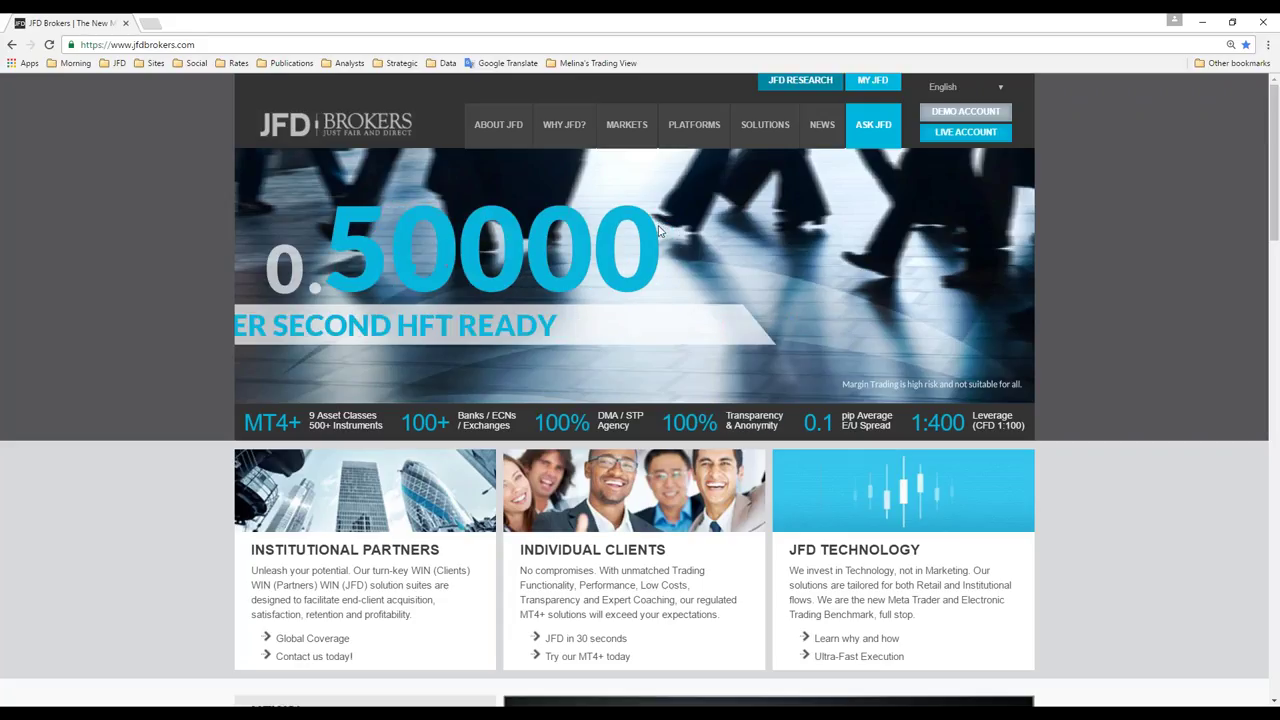
Open the JFD demo account form with USD currency, showing the 1:200 leverage option
{"action": "left_click", "coordinate": [985, 121]}
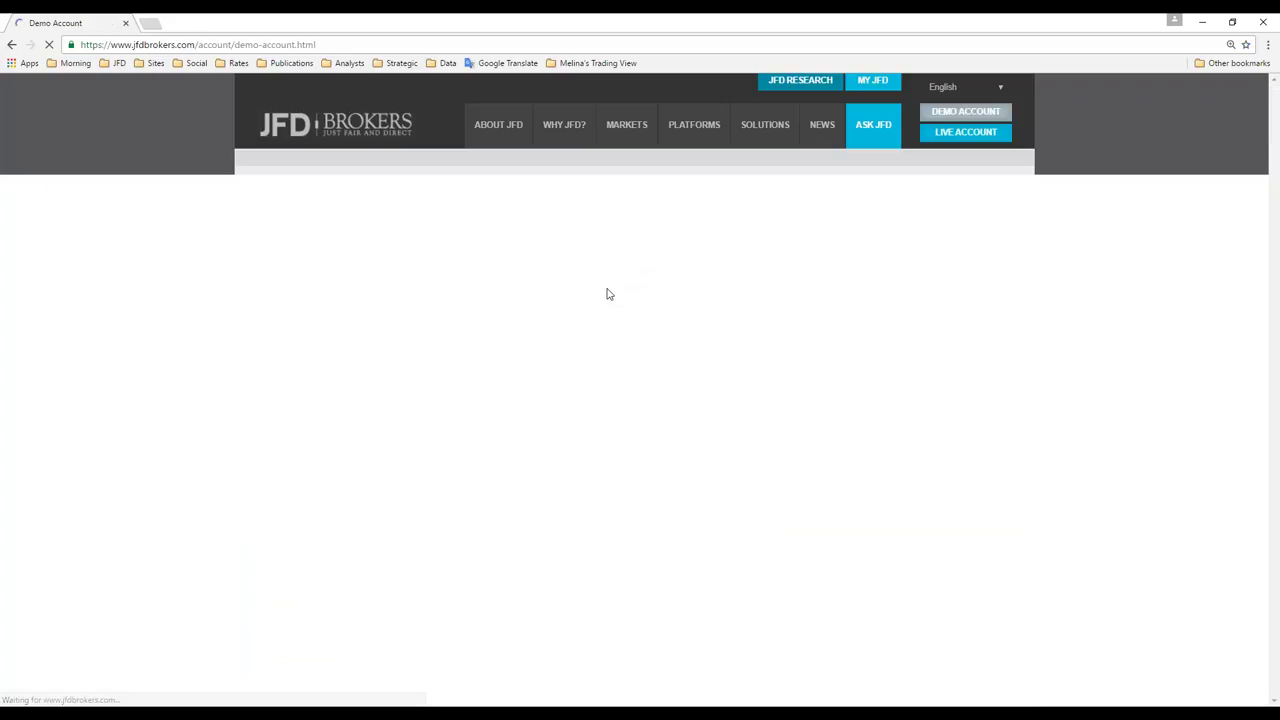
{"action": "scroll", "coordinate": [596, 295], "scroll_direction": "down", "scroll_amount": 3}
{"action": "scroll", "coordinate": [865, 657], "scroll_direction": "down", "scroll_amount": 1}
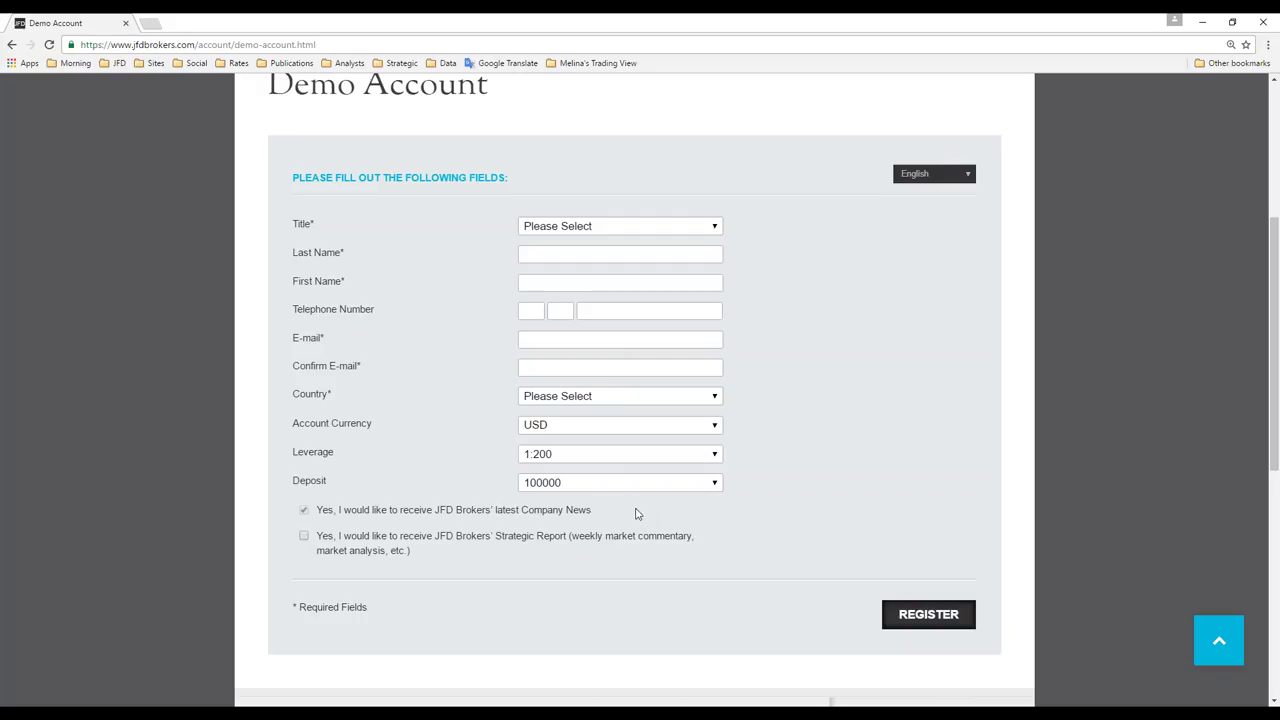
{"action": "left_click", "coordinate": [621, 434]}
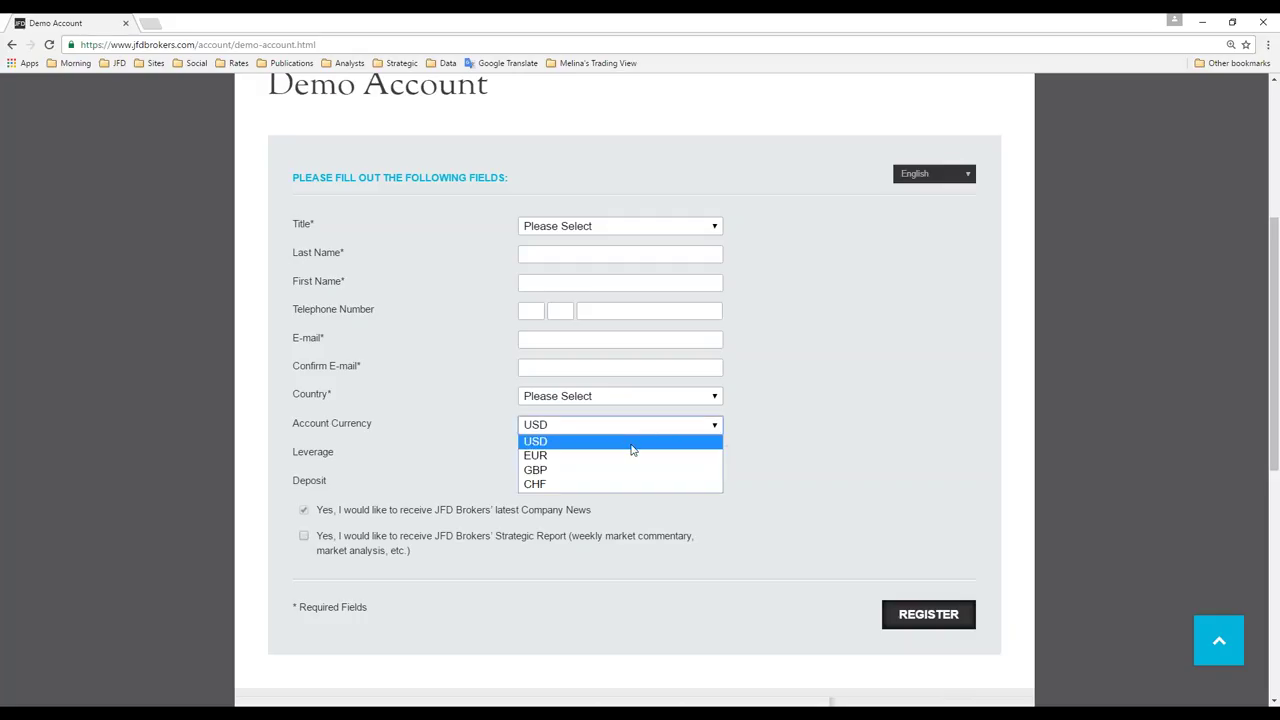
{"action": "left_click", "coordinate": [624, 441]}
{"action": "left_click", "coordinate": [671, 456]}
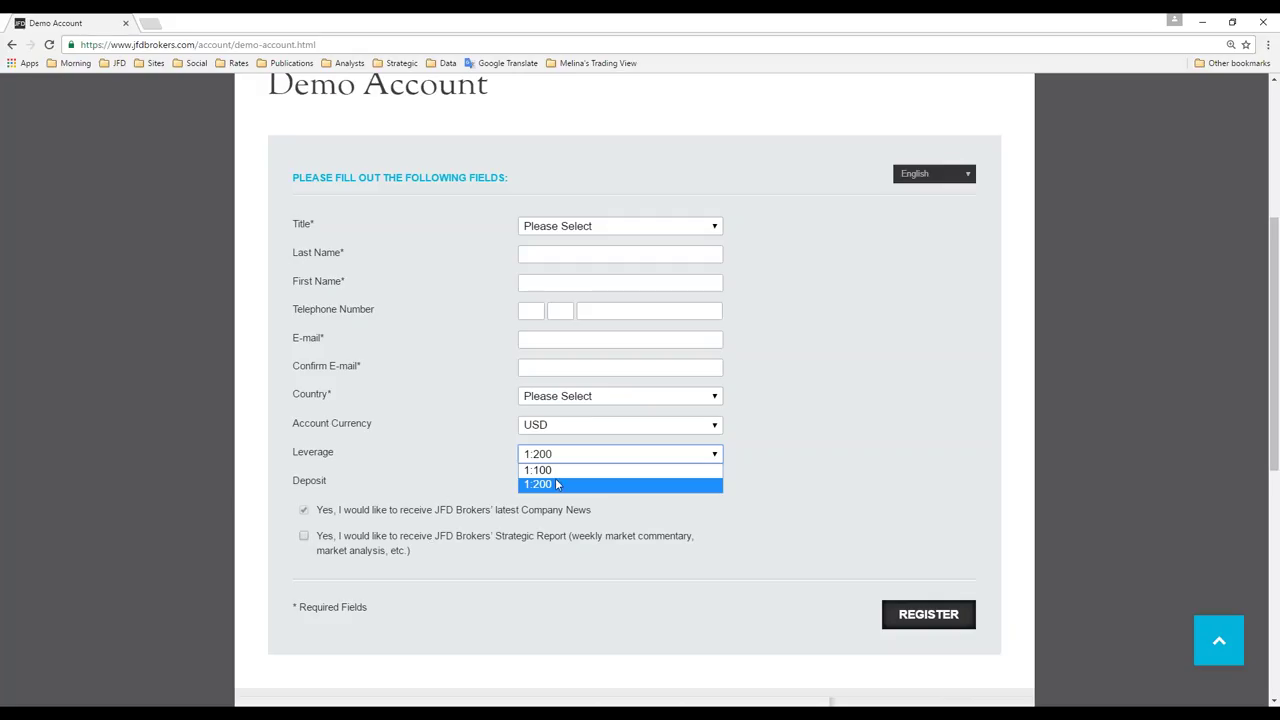
Go to the JFD Live Account page and scroll down to its Open Account options
{"action": "scroll", "coordinate": [983, 337], "scroll_direction": "up", "scroll_amount": 2}
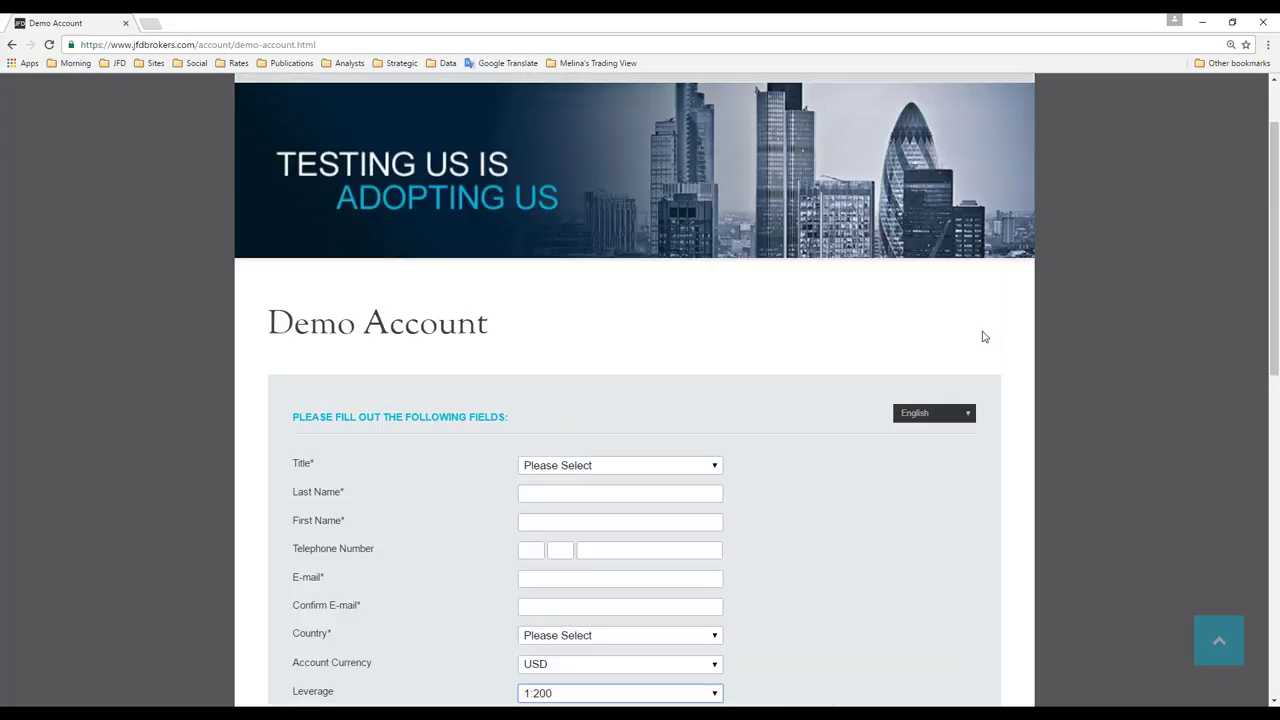
{"action": "scroll", "coordinate": [983, 337], "scroll_direction": "up", "scroll_amount": 1}
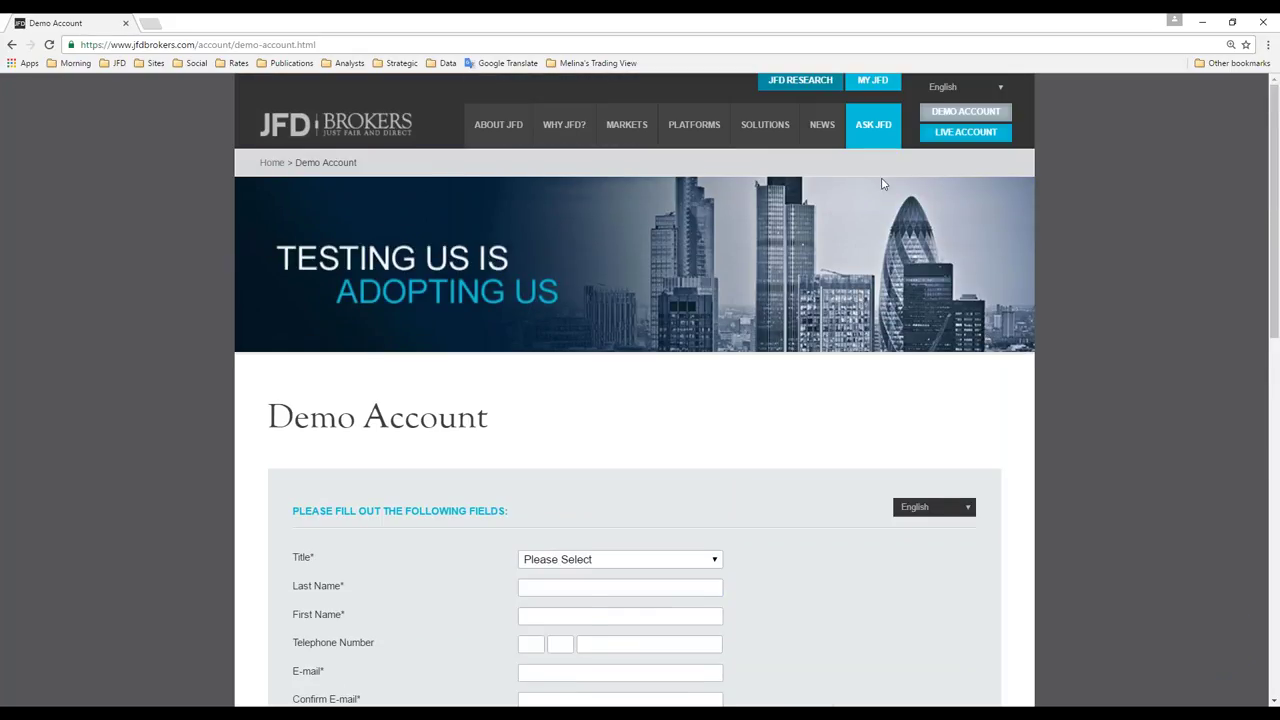
{"action": "left_click", "coordinate": [964, 140]}
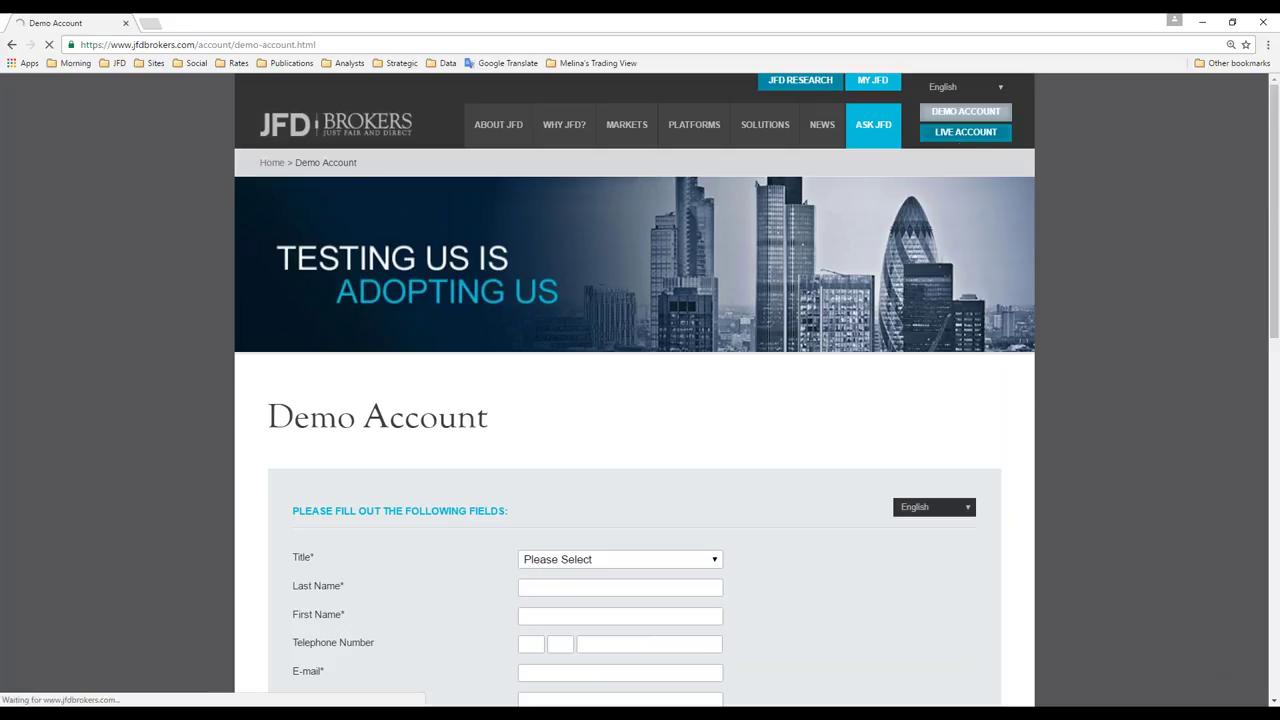
{"action": "scroll", "coordinate": [480, 510], "scroll_direction": "down", "scroll_amount": 3}
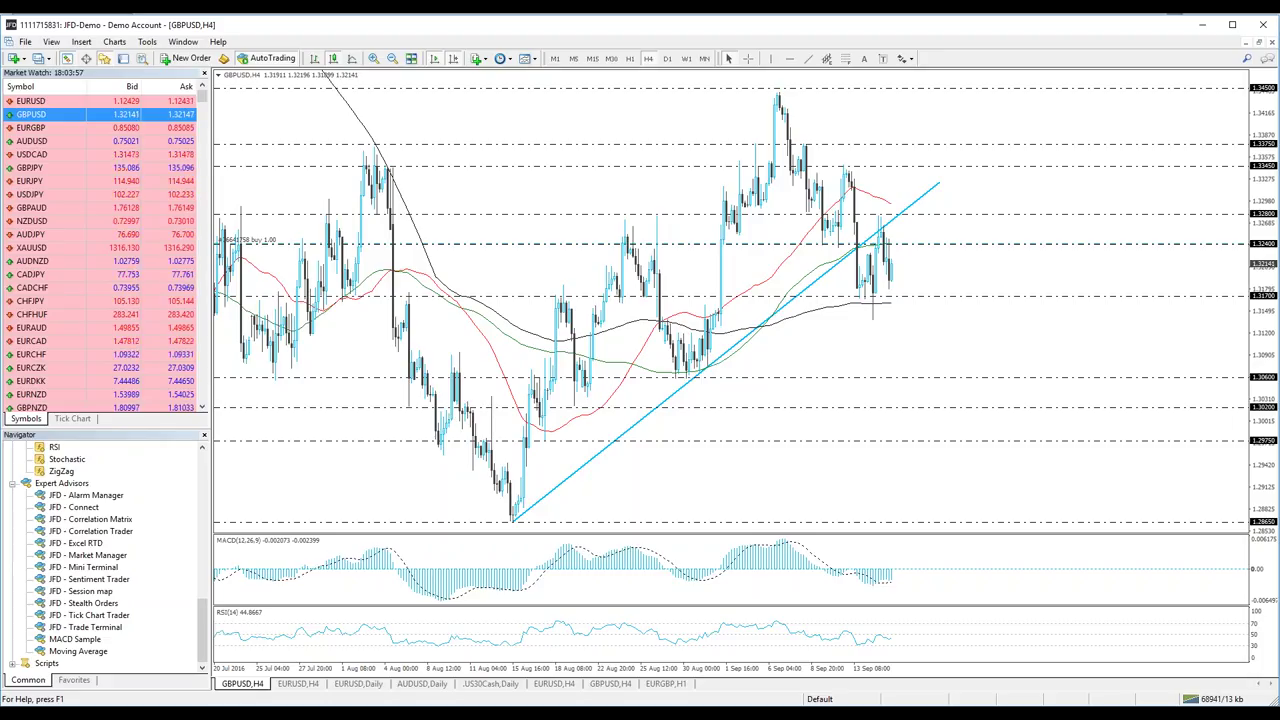
{"action": "left_click", "coordinate": [25, 42]}
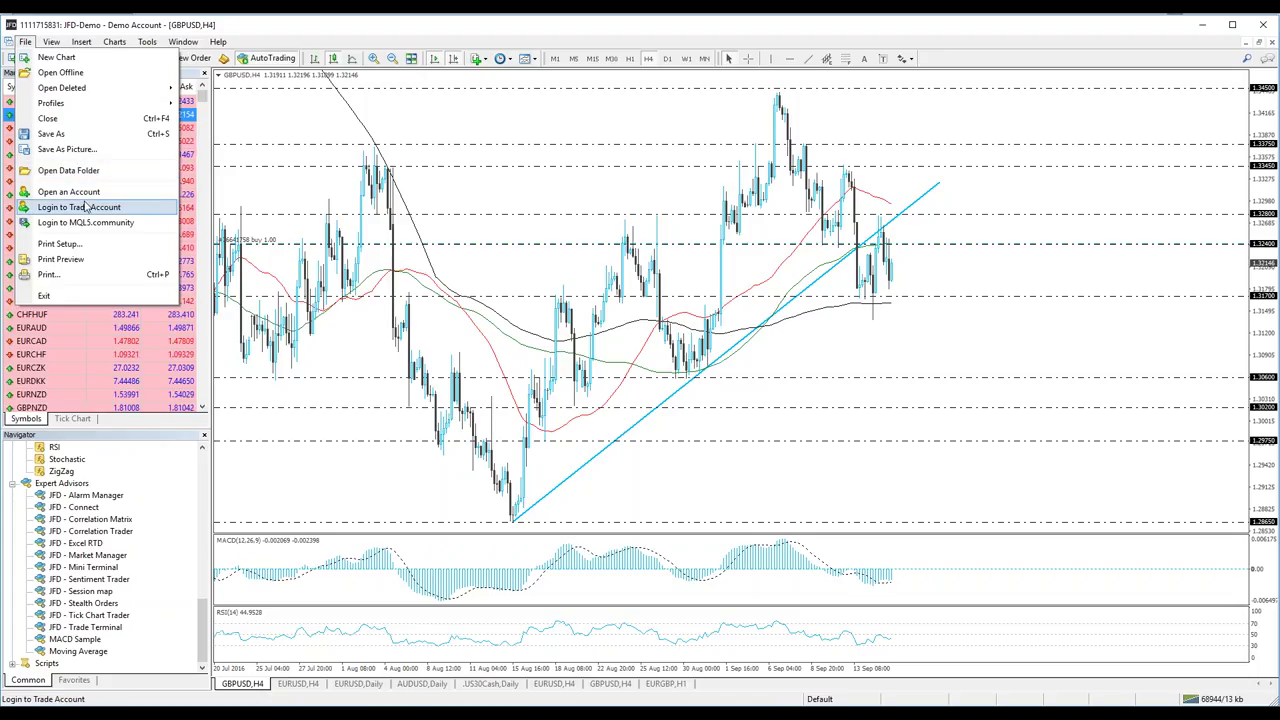
{"action": "left_click", "coordinate": [84, 208]}
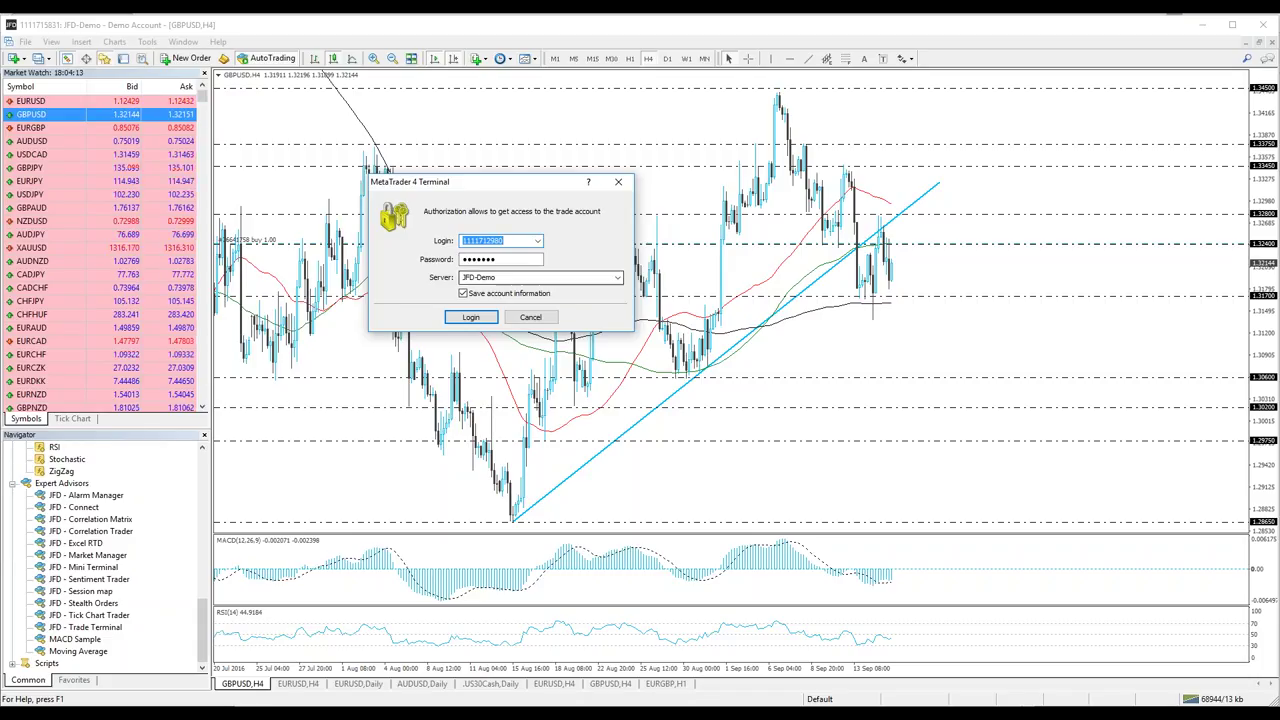
{"action": "left_click", "coordinate": [510, 280]}
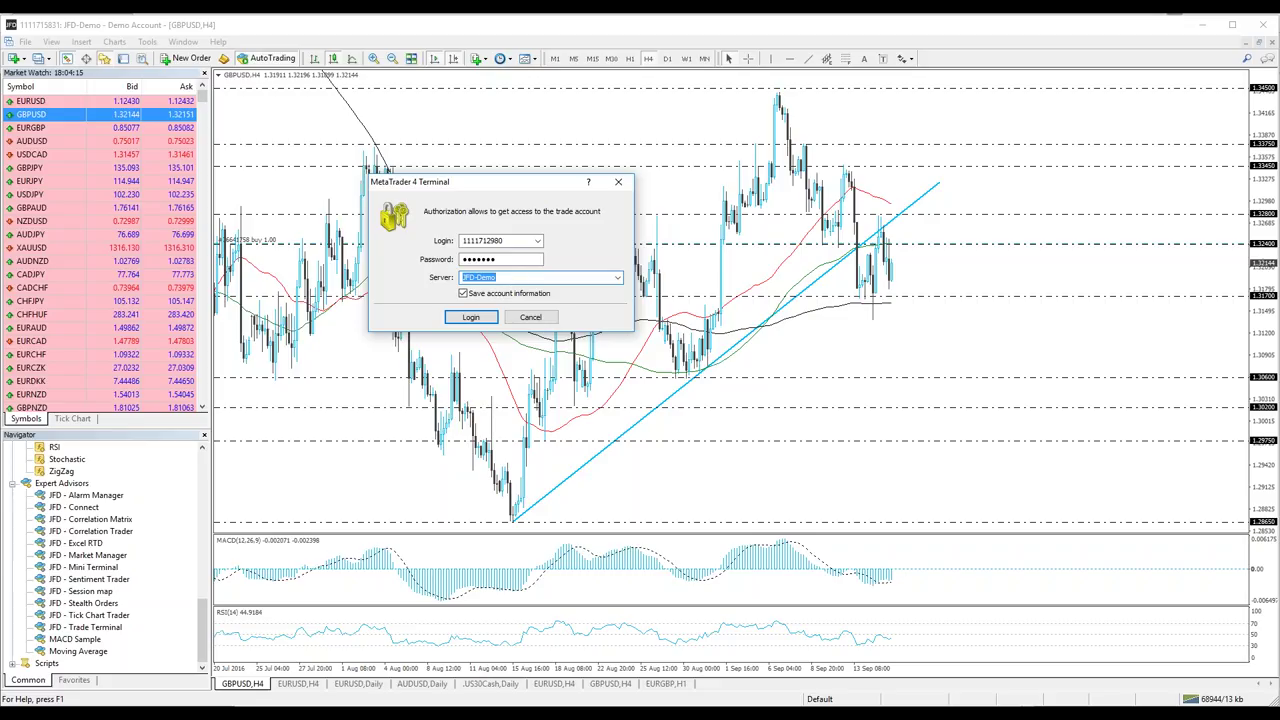
{"action": "left_click", "coordinate": [618, 278]}
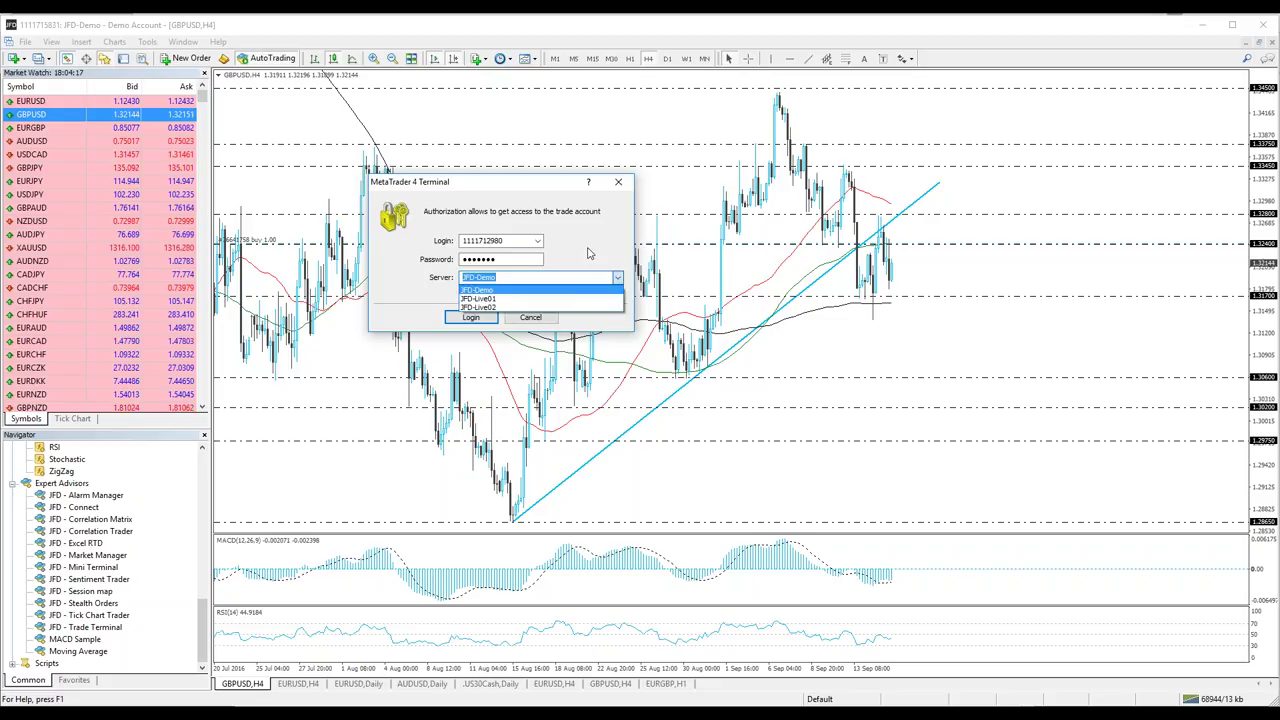
{"action": "left_click", "coordinate": [604, 218]}
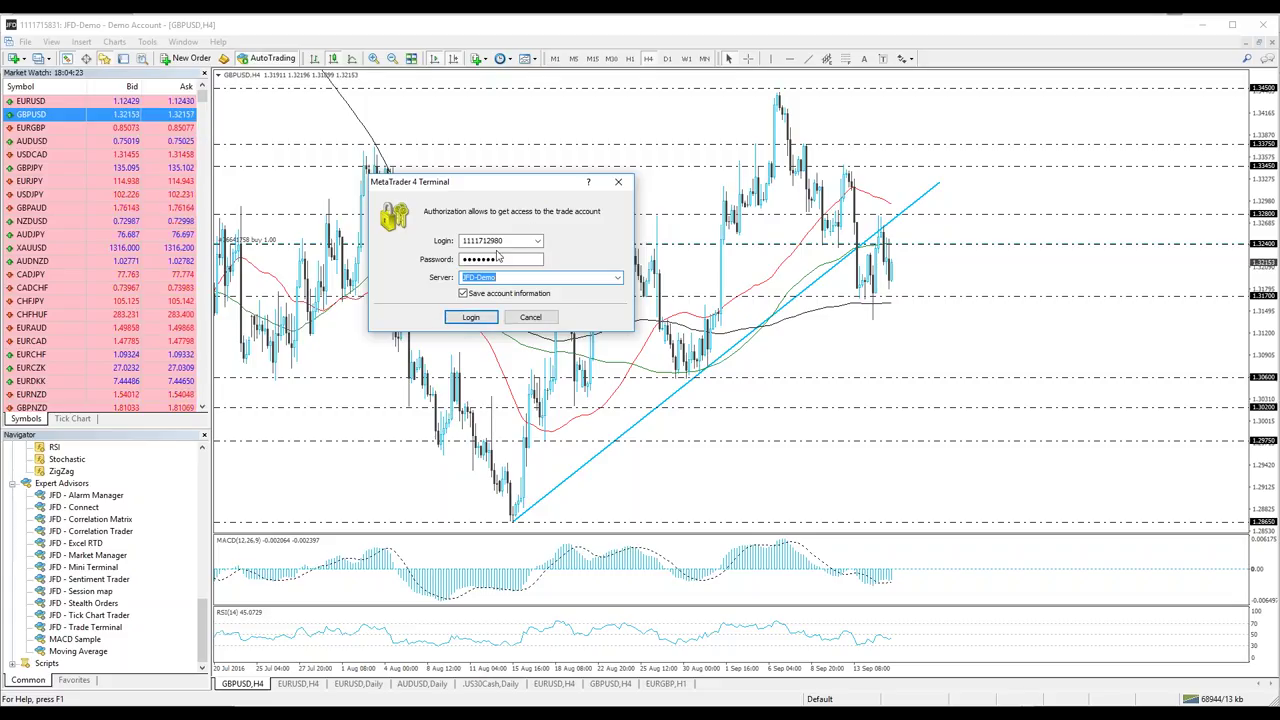
{"action": "left_click", "coordinate": [618, 181]}
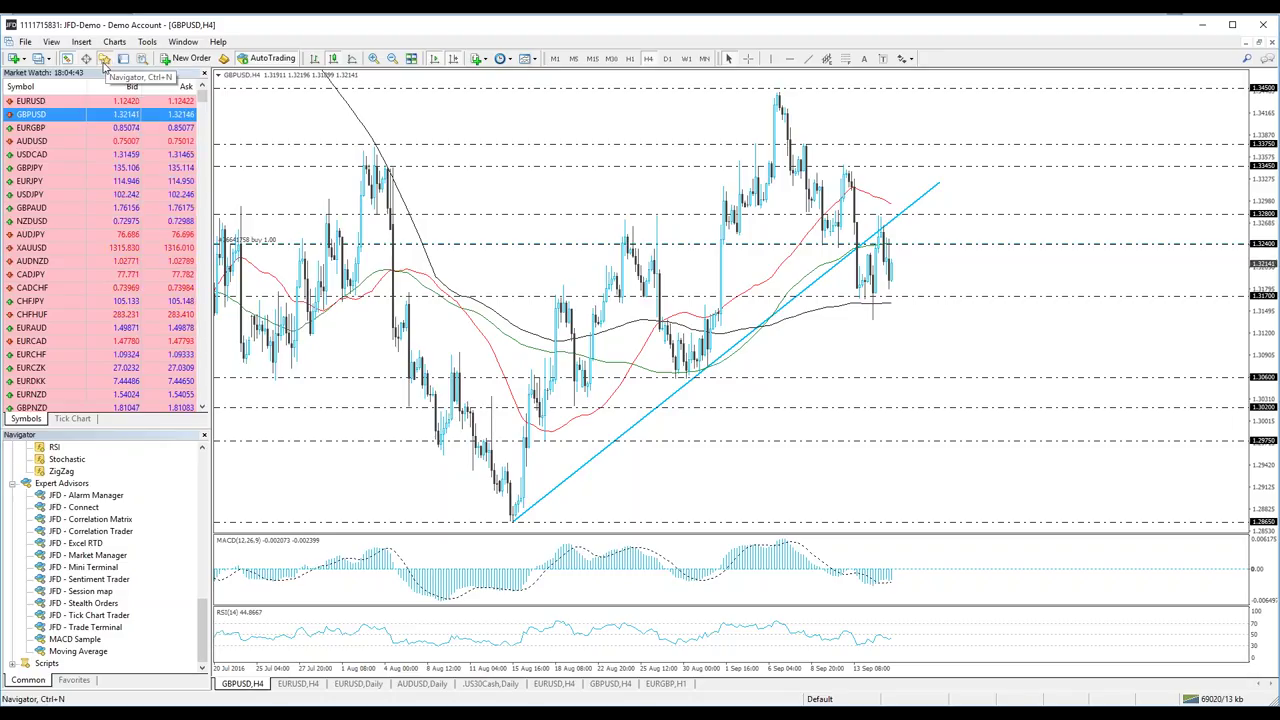
{"action": "left_click", "coordinate": [104, 62]}
{"action": "left_click", "coordinate": [105, 63]}
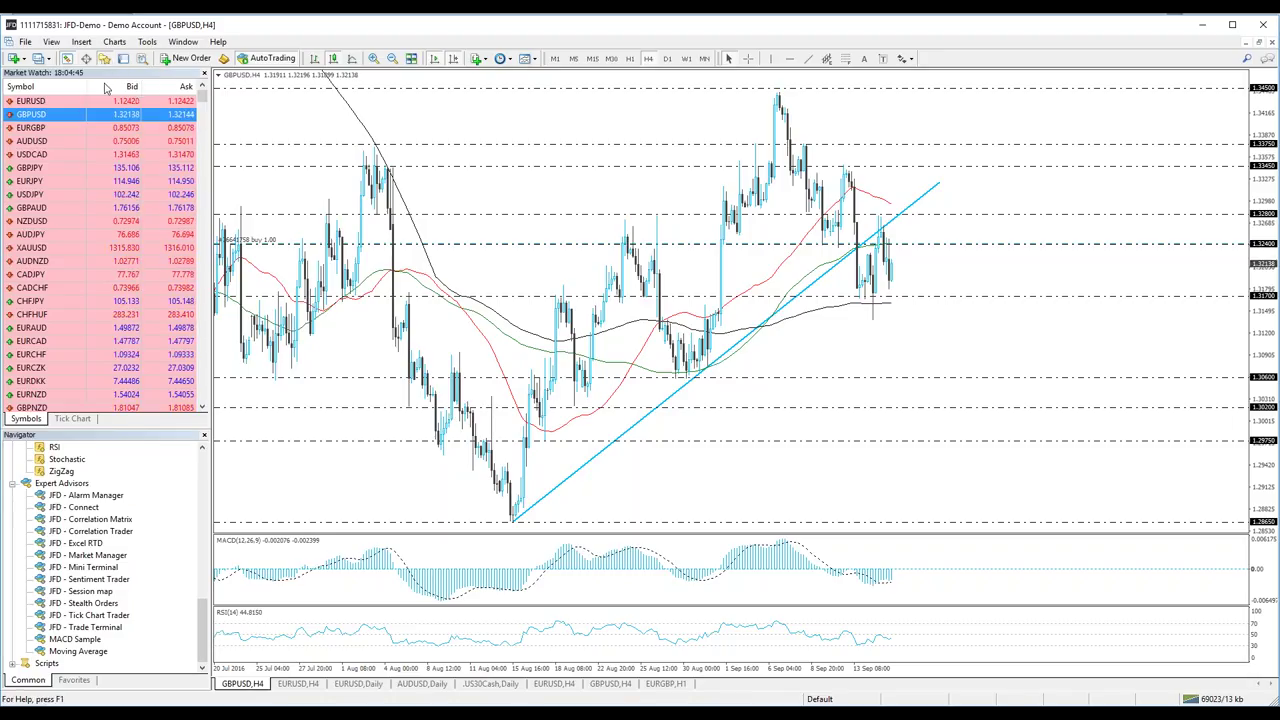
{"action": "scroll", "coordinate": [133, 524], "scroll_direction": "up", "scroll_amount": 3}
{"action": "scroll", "coordinate": [133, 524], "scroll_direction": "up", "scroll_amount": 5}
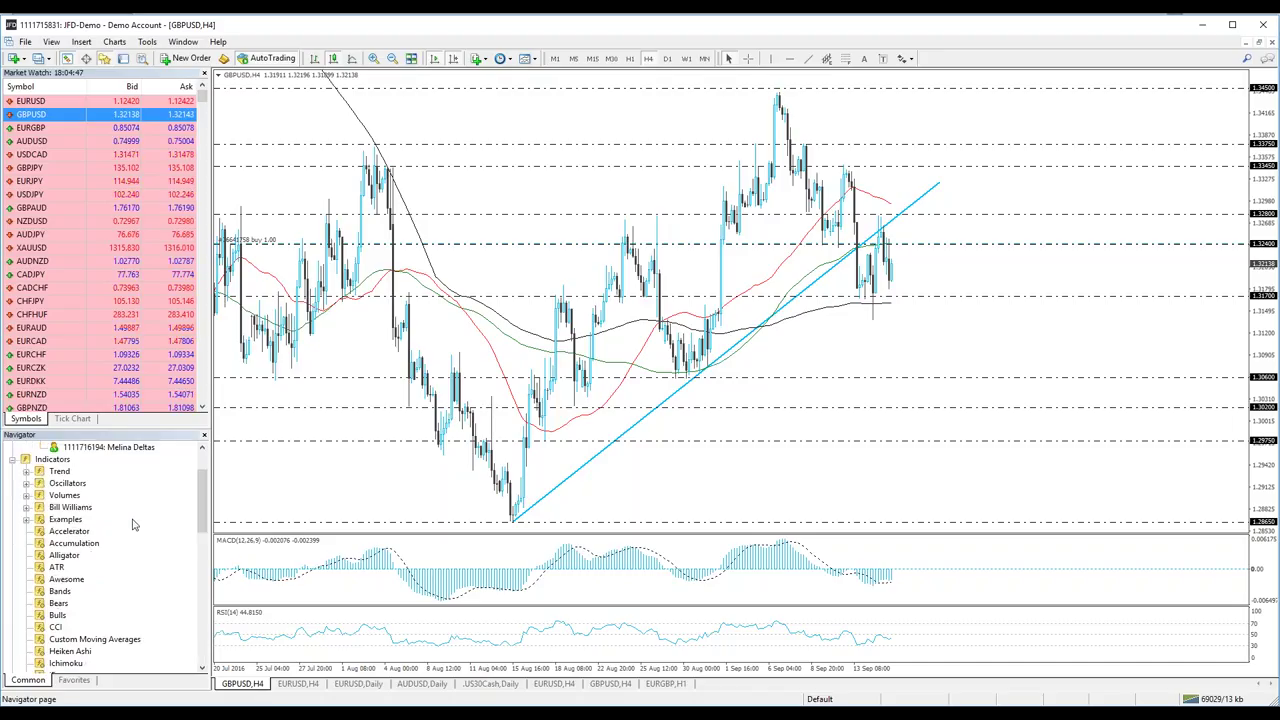
{"action": "scroll", "coordinate": [133, 524], "scroll_direction": "up", "scroll_amount": 5}
{"action": "left_click", "coordinate": [50, 460]}
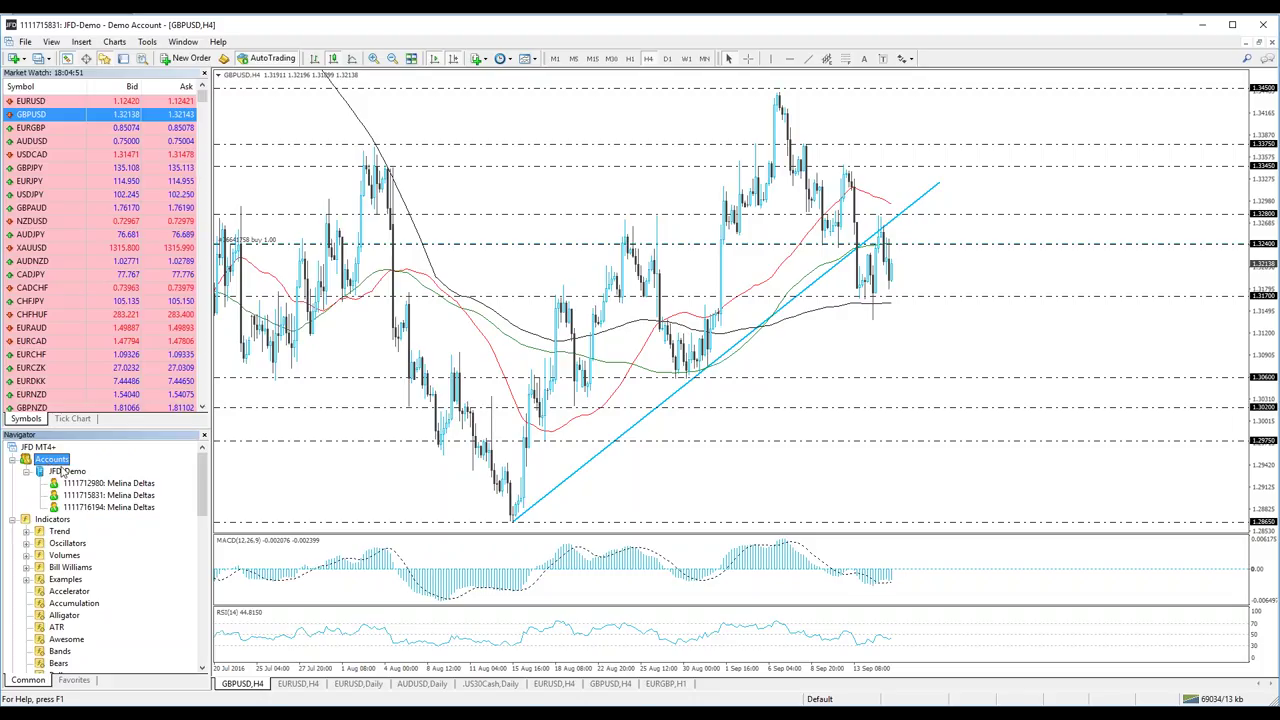
{"action": "right_click", "coordinate": [50, 462]}
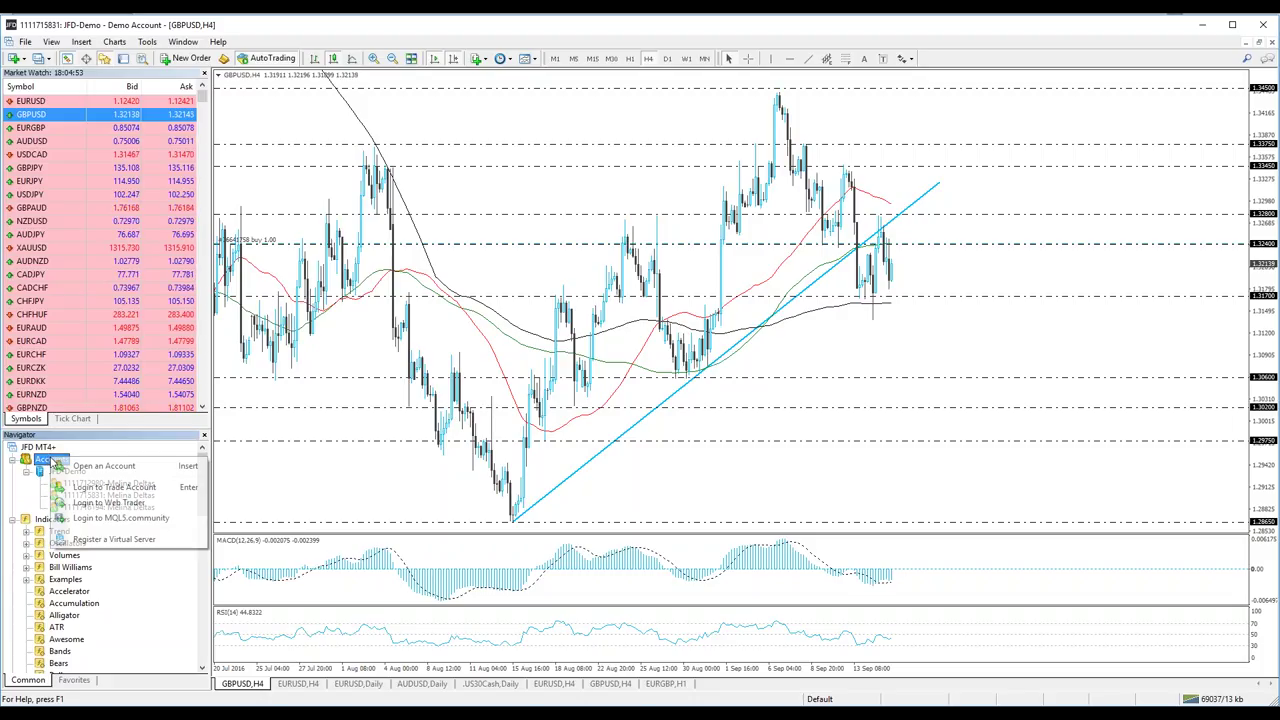
{"action": "left_click", "coordinate": [88, 468]}
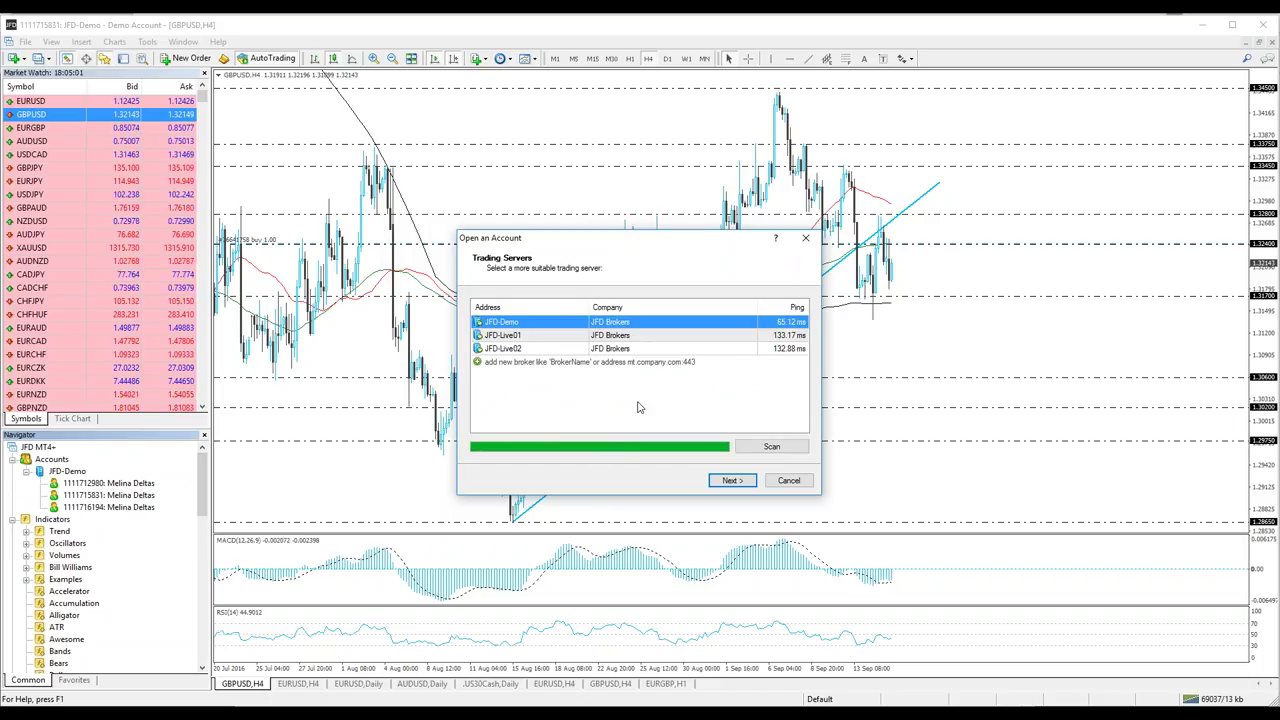
{"action": "left_click", "coordinate": [731, 479]}
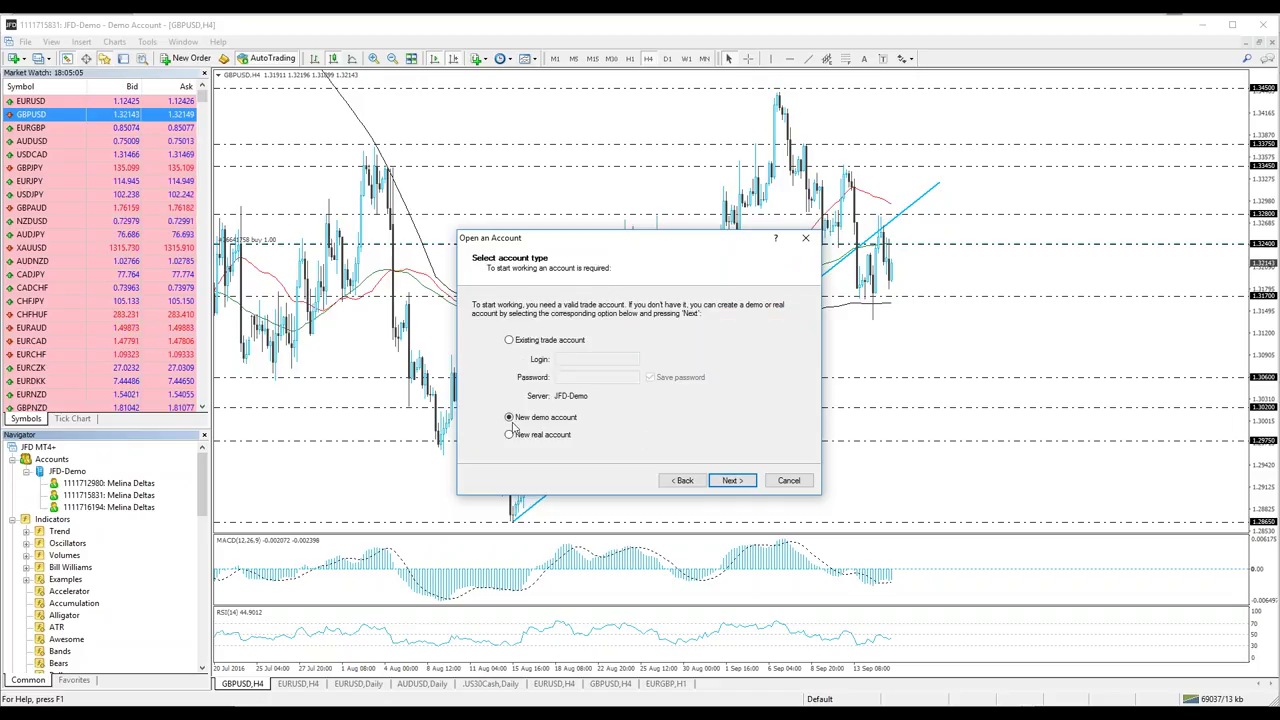
{"action": "left_click", "coordinate": [735, 481]}
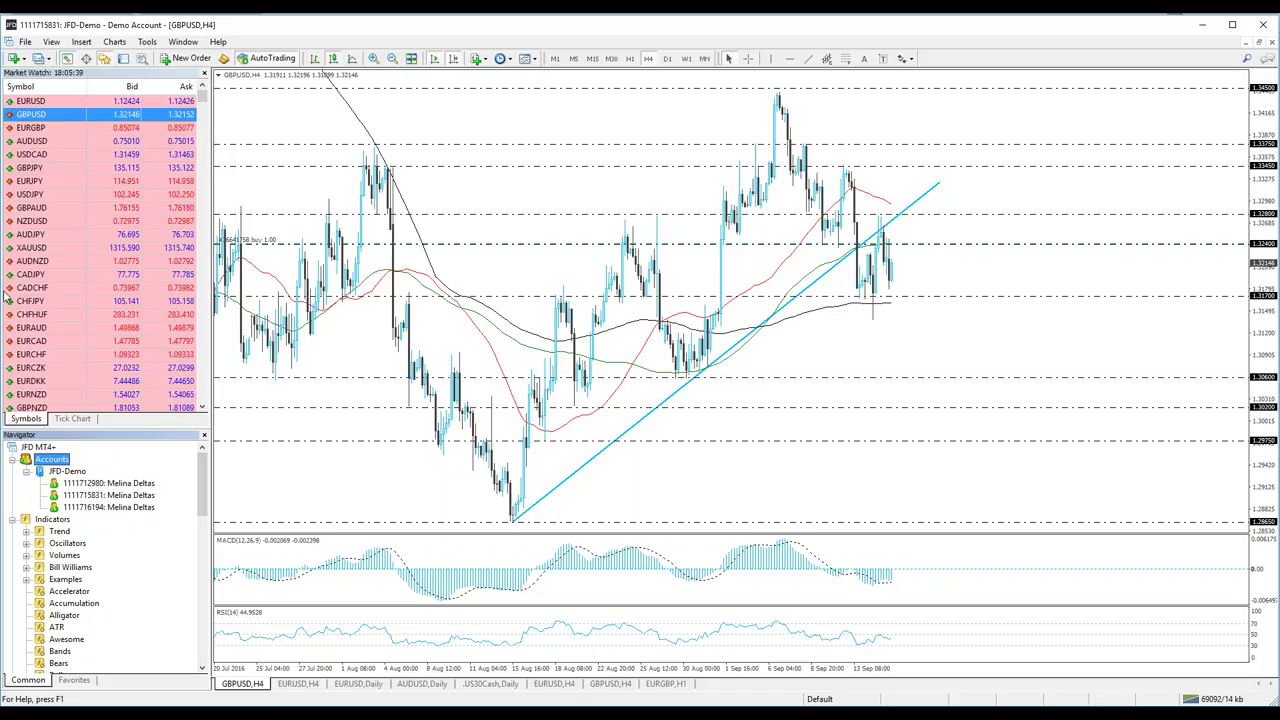
{"action": "left_click", "coordinate": [147, 42]}
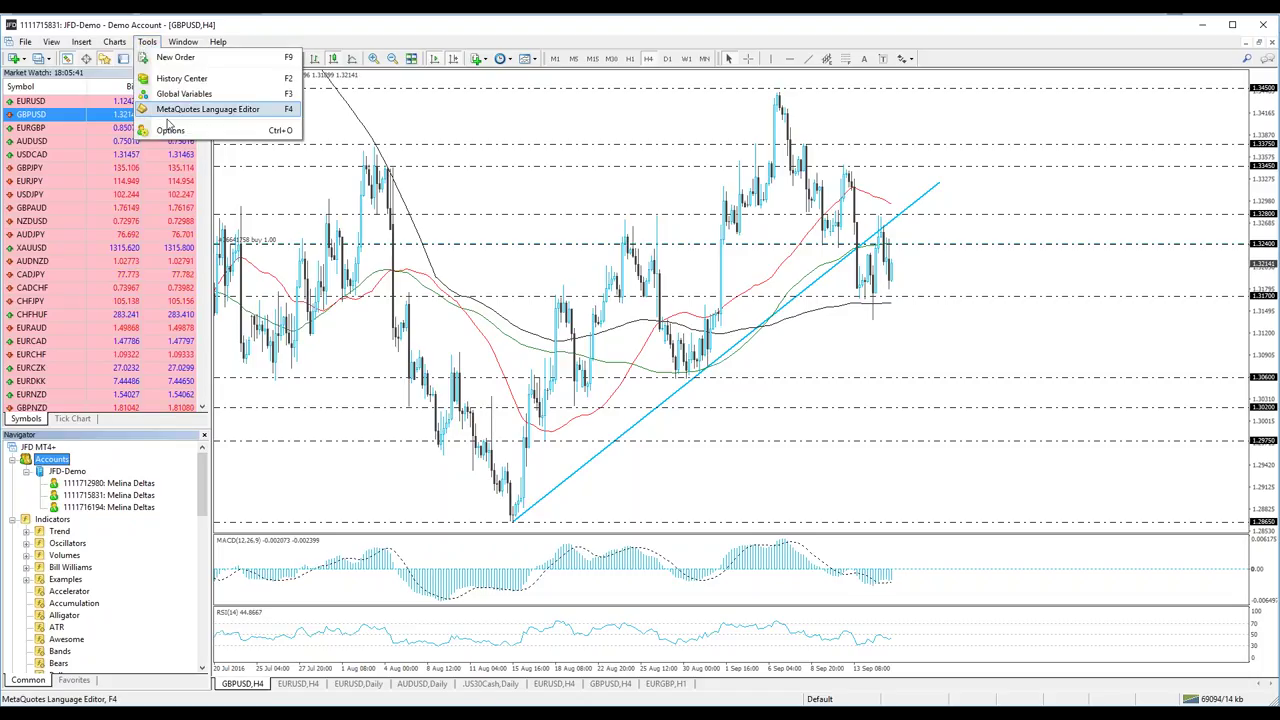
{"action": "left_click", "coordinate": [170, 131]}
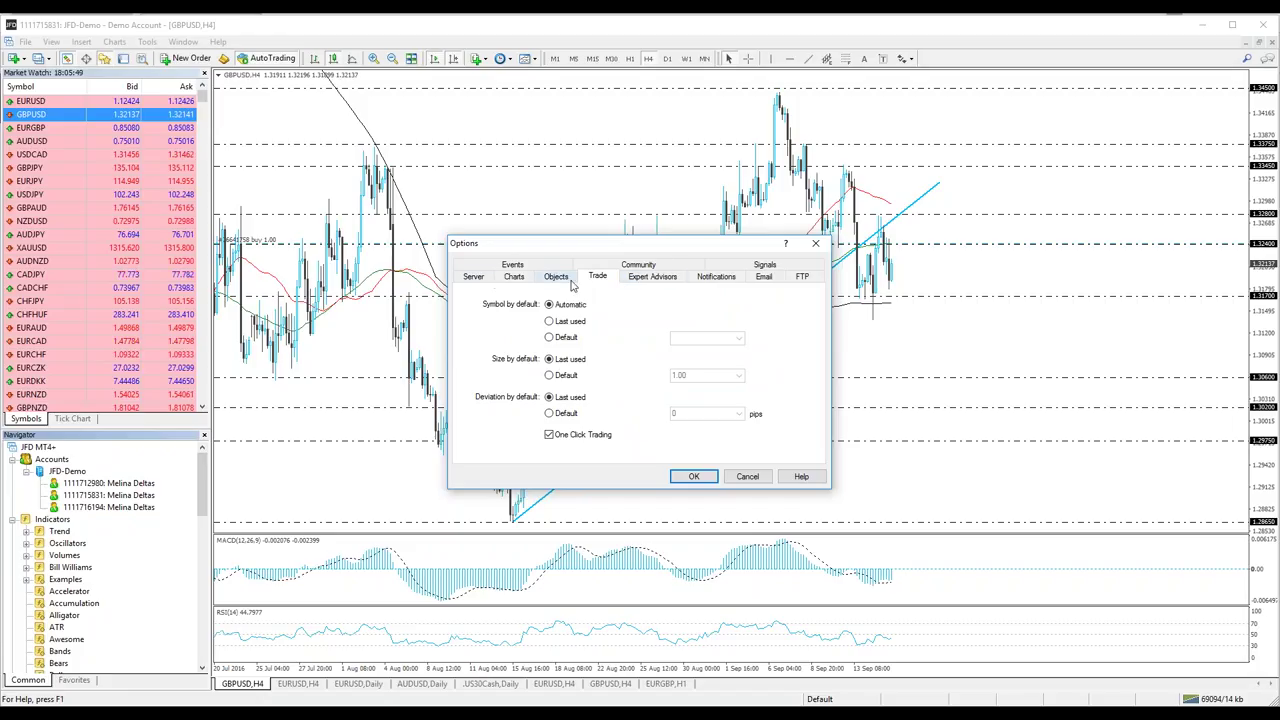
{"action": "left_click", "coordinate": [482, 277]}
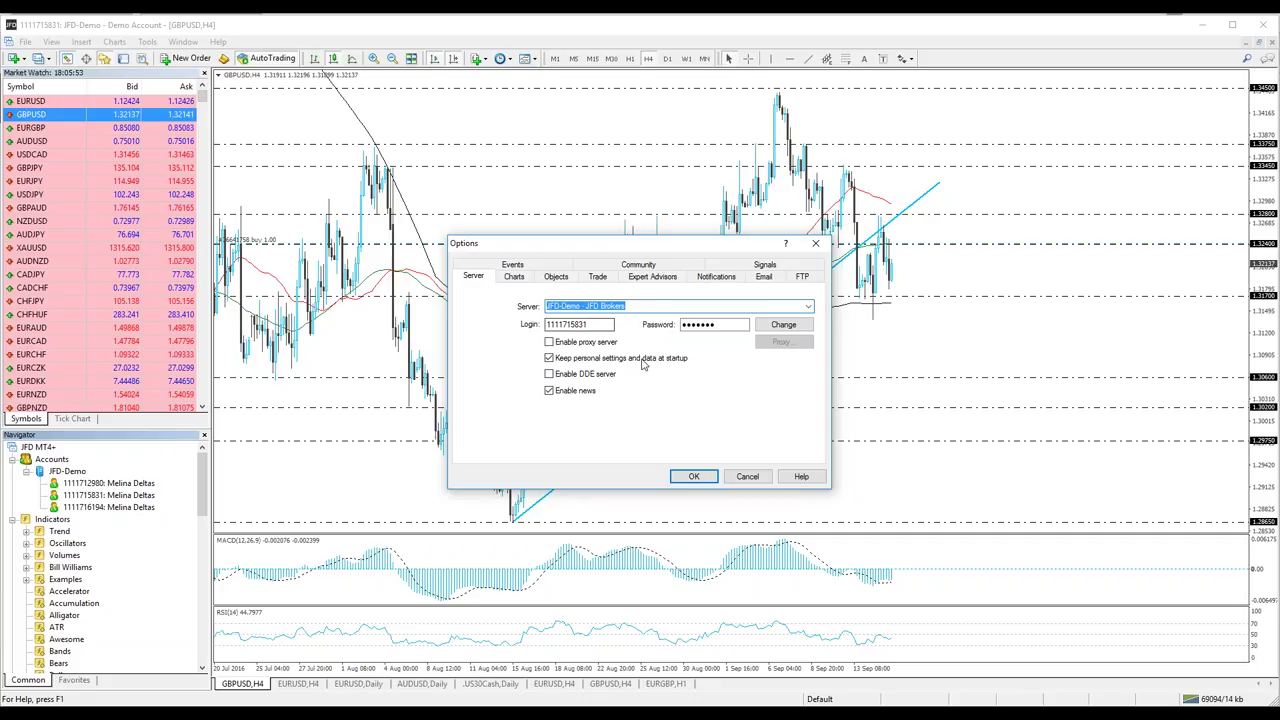
{"action": "left_click", "coordinate": [779, 330]}
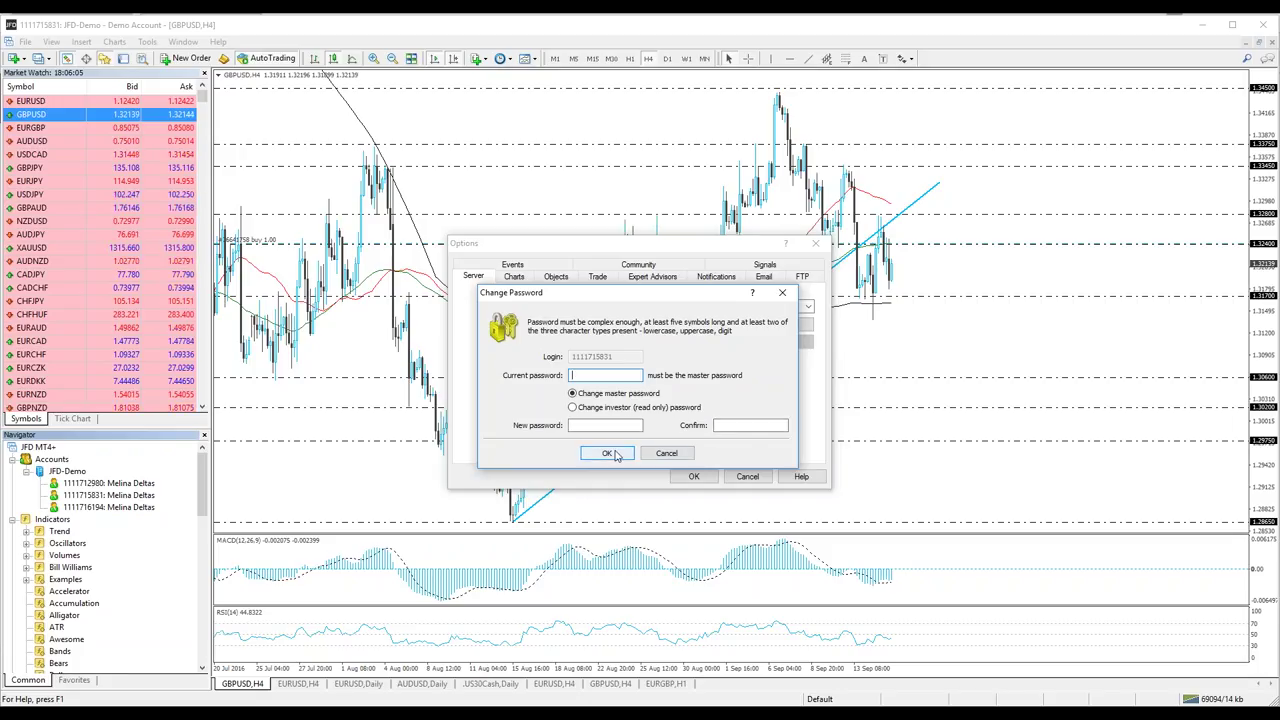
{"action": "left_click", "coordinate": [782, 292]}
{"action": "left_click", "coordinate": [815, 245]}
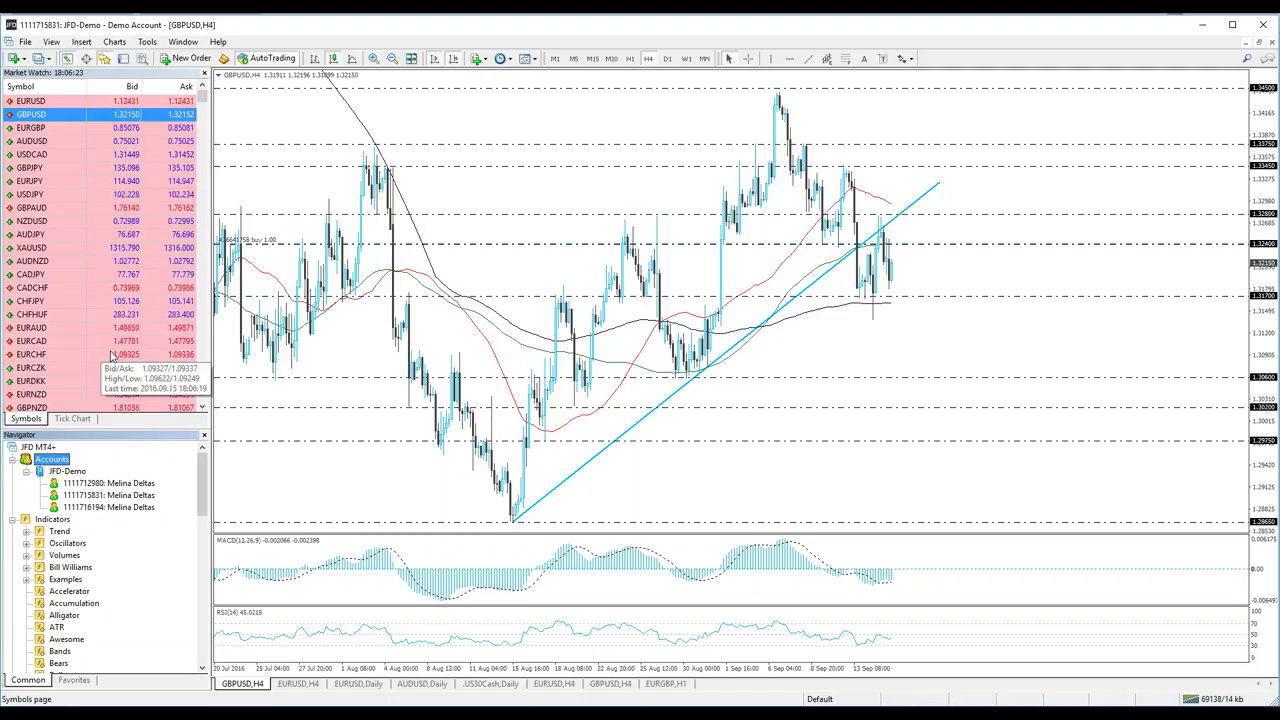
{"action": "left_click", "coordinate": [52, 43]}
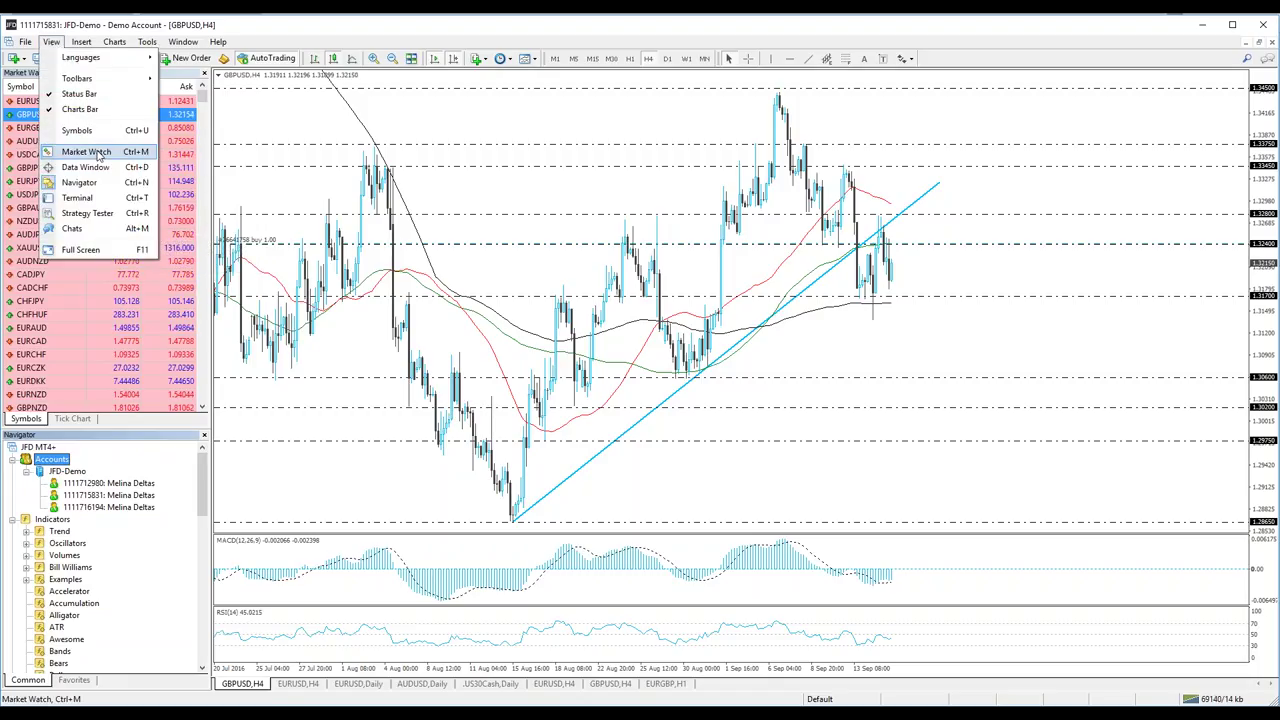
{"action": "left_click", "coordinate": [85, 341]}
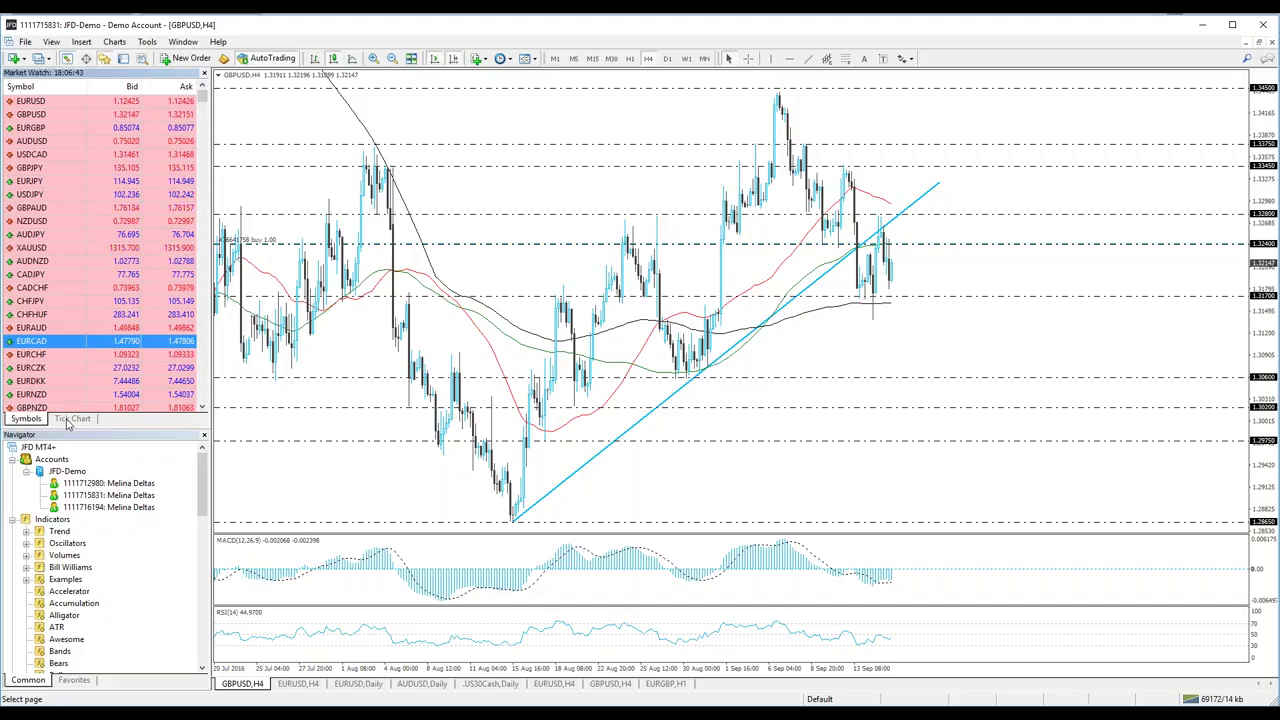
{"action": "left_click", "coordinate": [68, 420]}
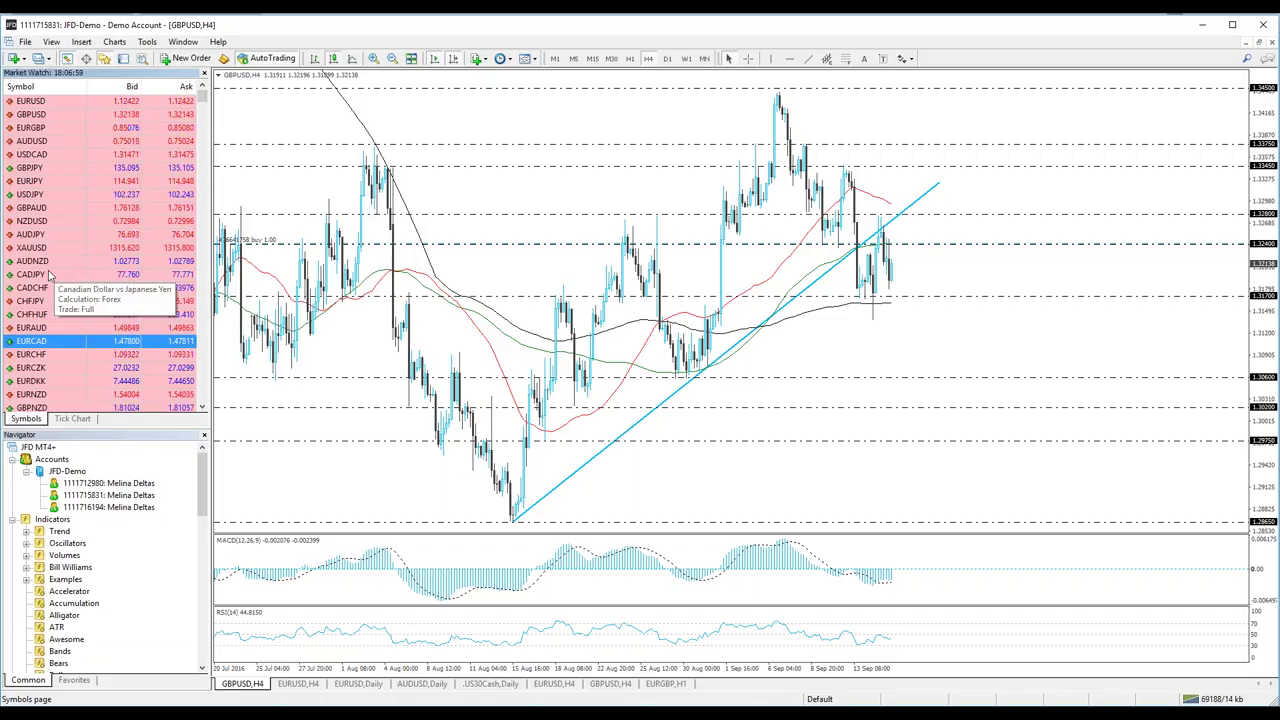
{"action": "left_click", "coordinate": [75, 418]}
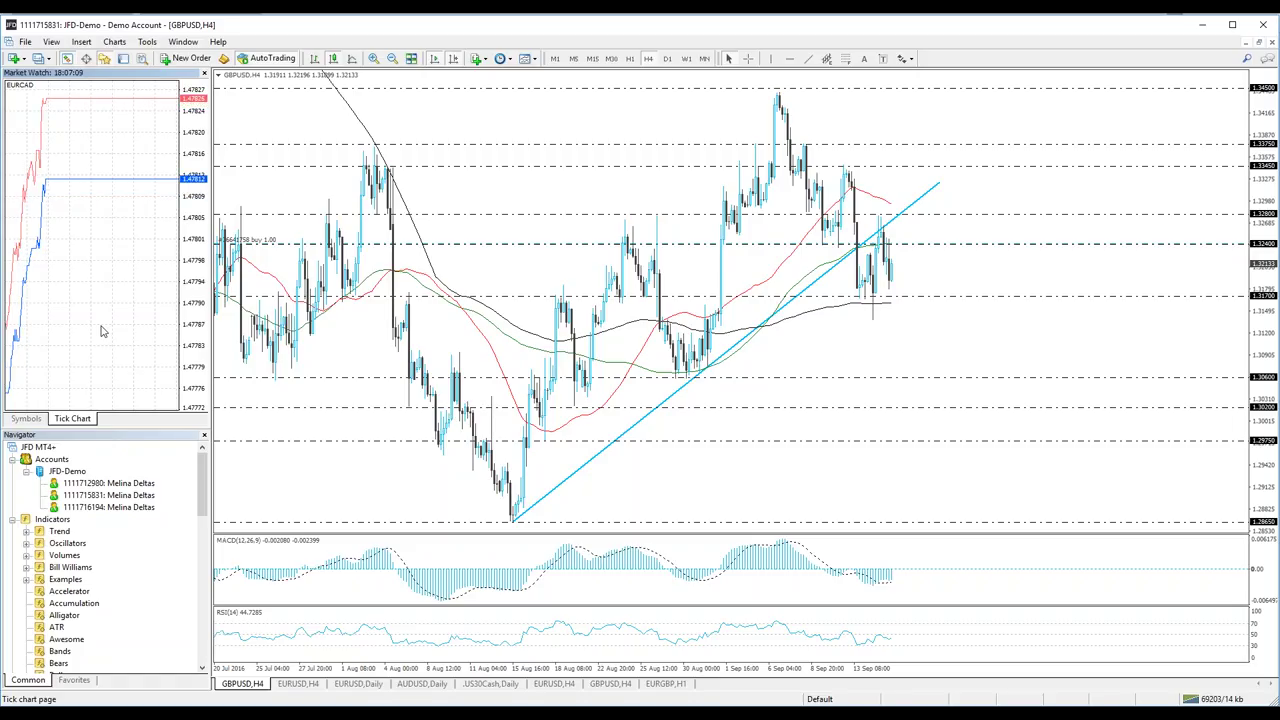
{"action": "right_click", "coordinate": [101, 331]}
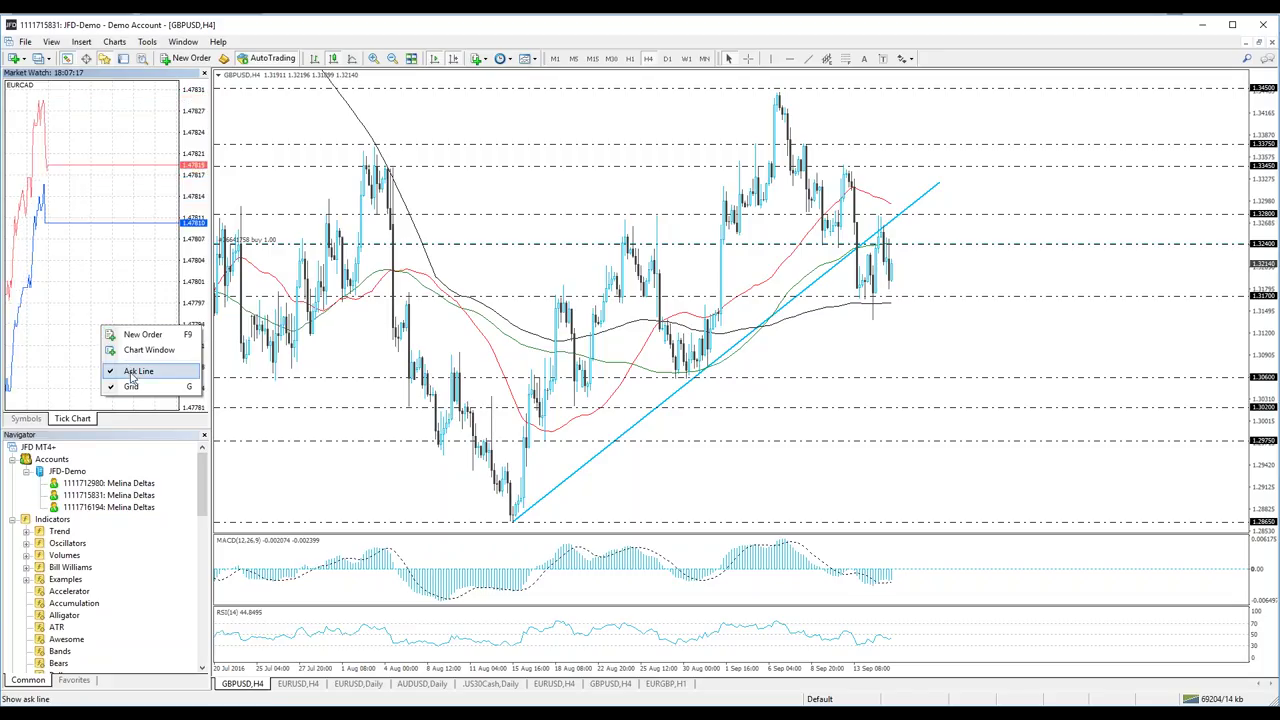
{"action": "left_click", "coordinate": [38, 375]}
{"action": "left_click", "coordinate": [28, 419]}
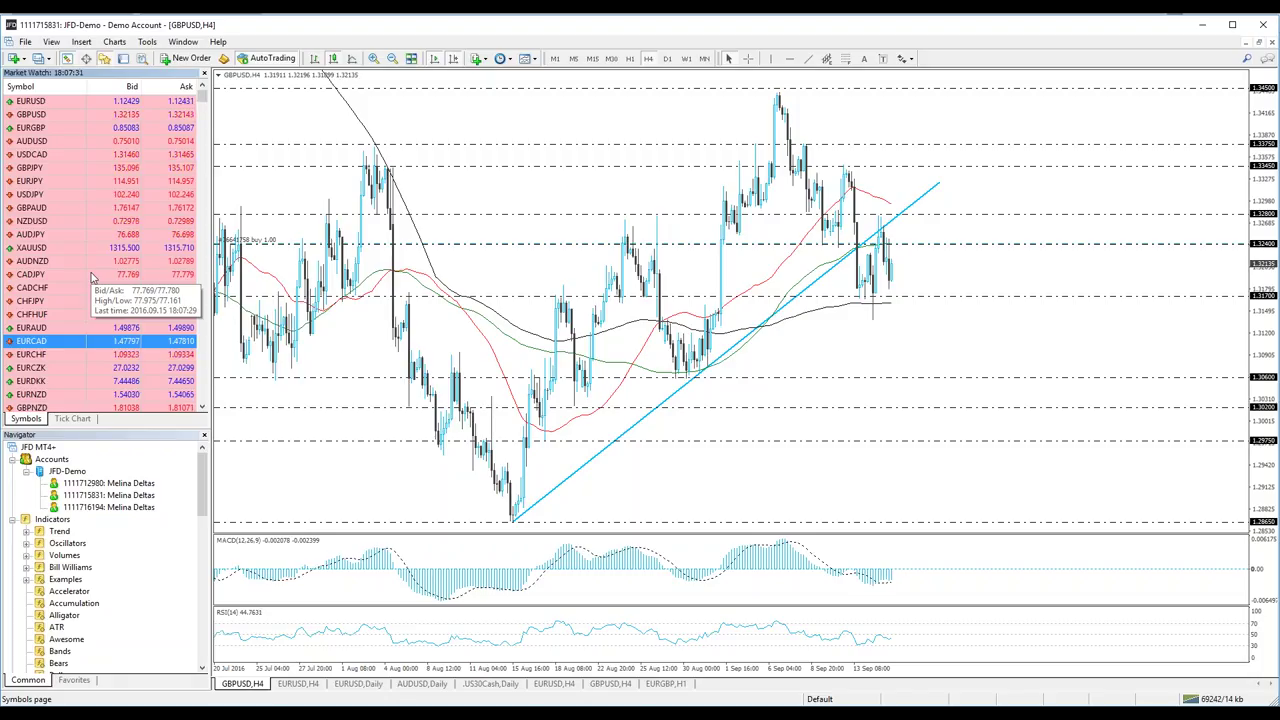
Show the Market Watch context menu for CADJPY, then for CHFHUF
{"action": "right_click", "coordinate": [95, 274]}
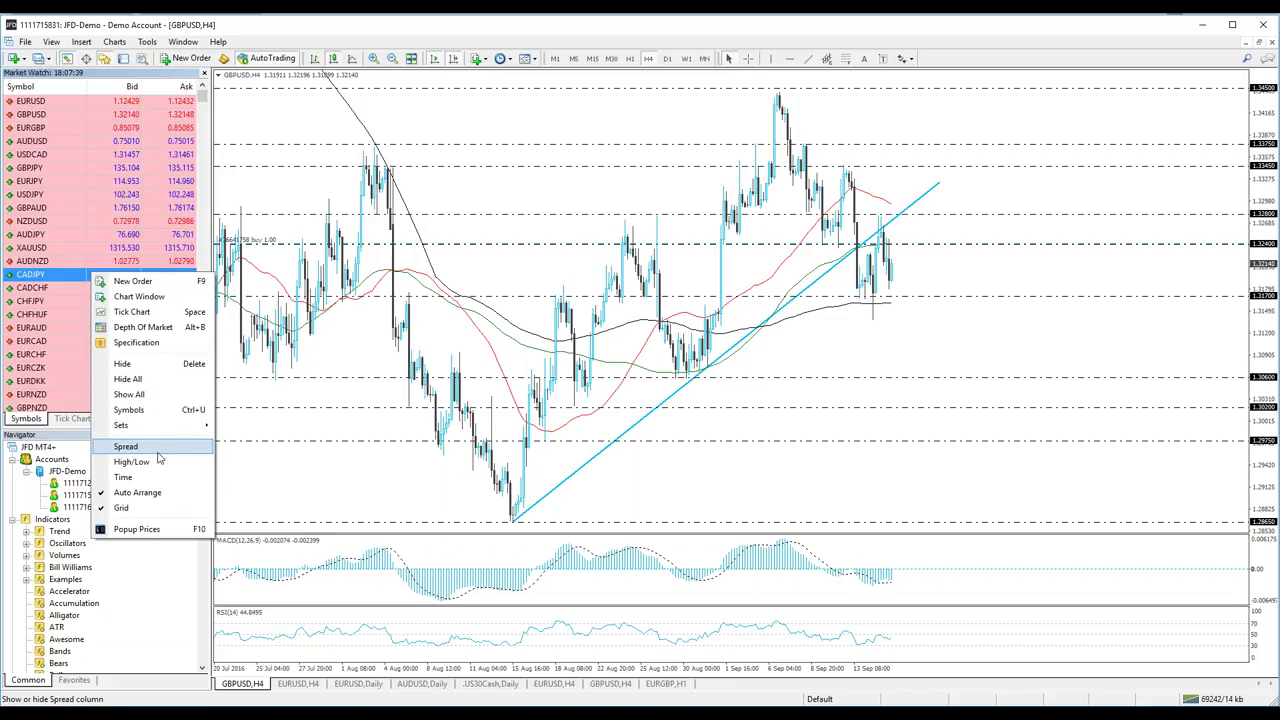
{"action": "right_click", "coordinate": [88, 332]}
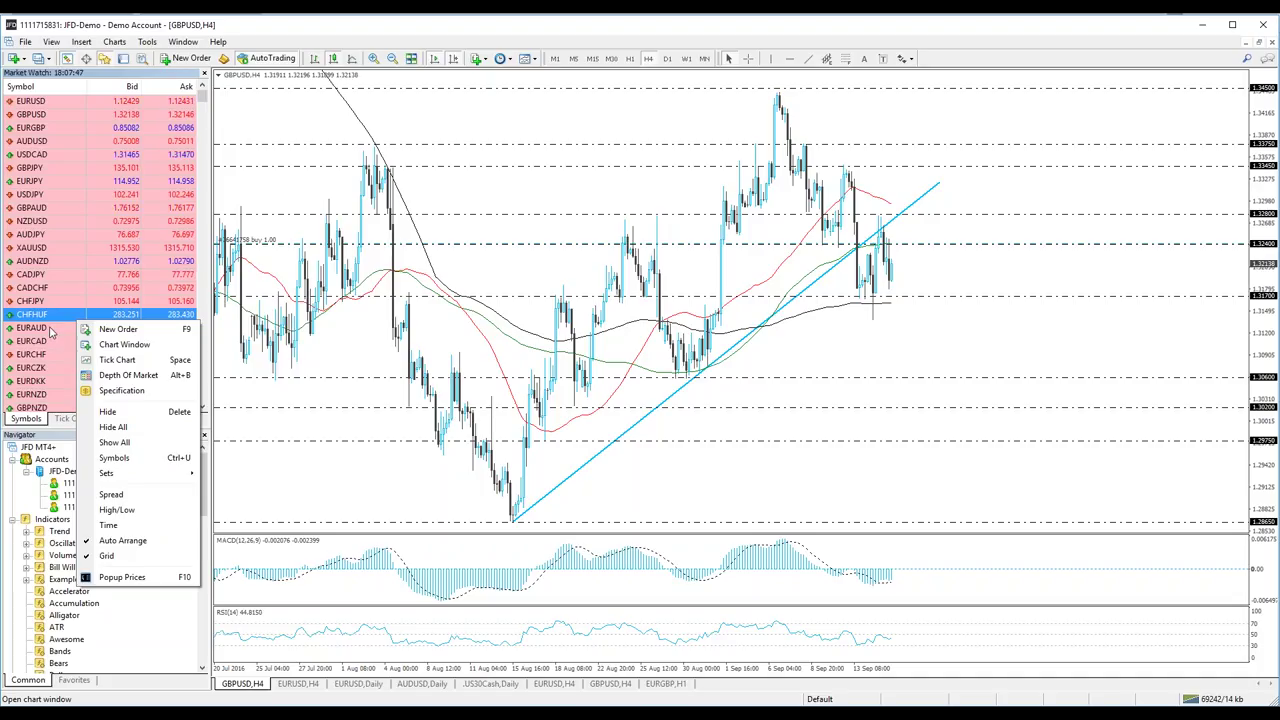
Drag the NZDUSD row in Market Watch to sit directly below AUDJPY
{"action": "left_click", "coordinate": [70, 220]}
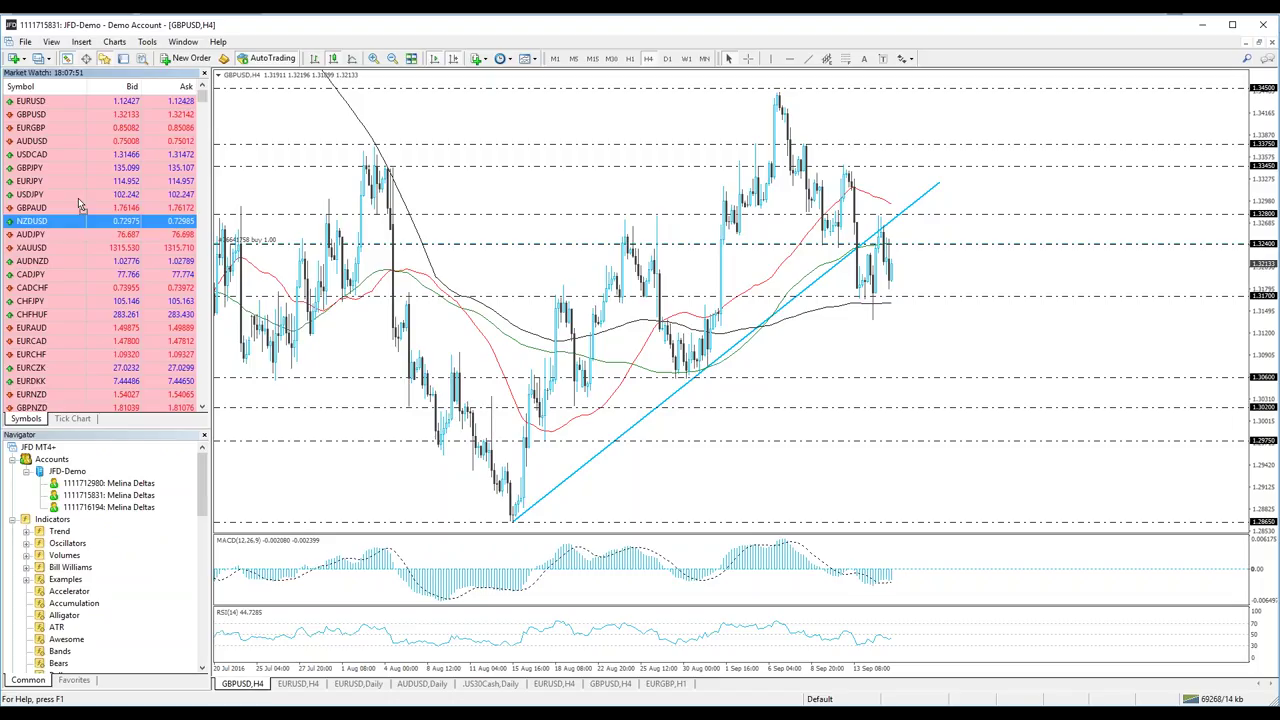
{"action": "left_click_drag", "start_coordinate": [80, 204], "coordinate": [84, 236]}
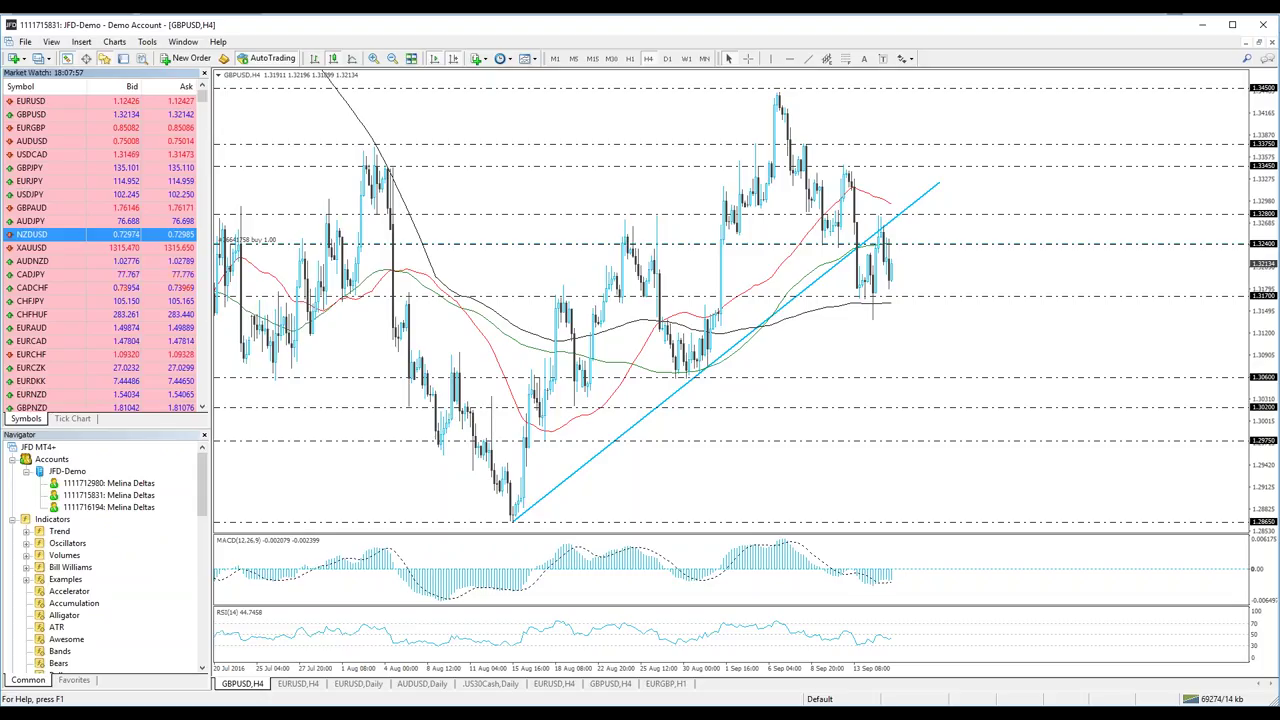
{"action": "right_click", "coordinate": [90, 300]}
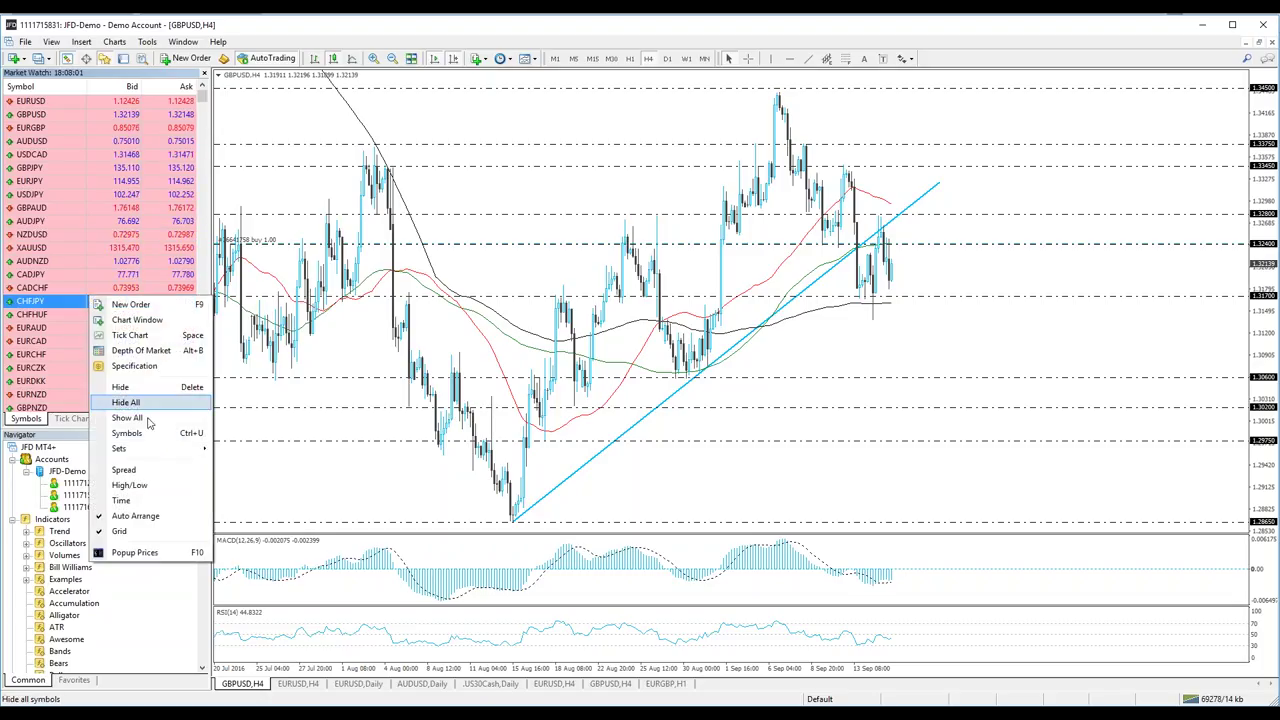
{"action": "mouse_move", "coordinate": [150, 448]}
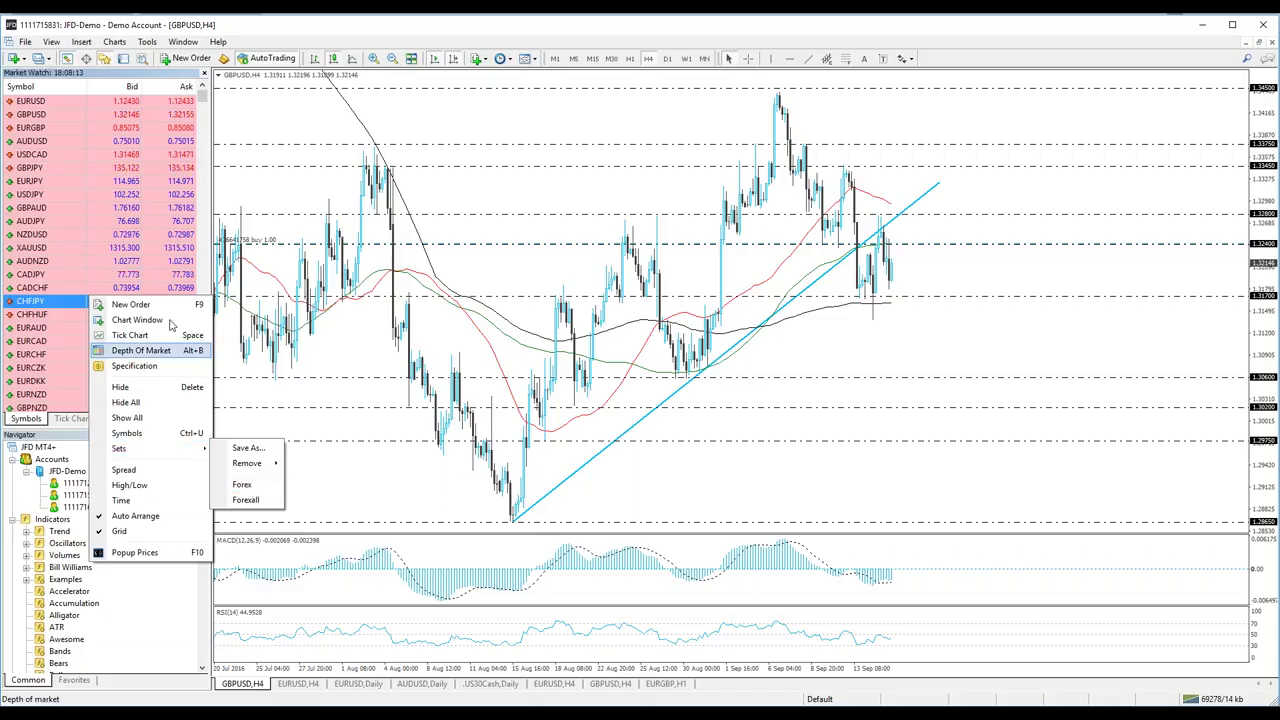
{"action": "left_click", "coordinate": [98, 250]}
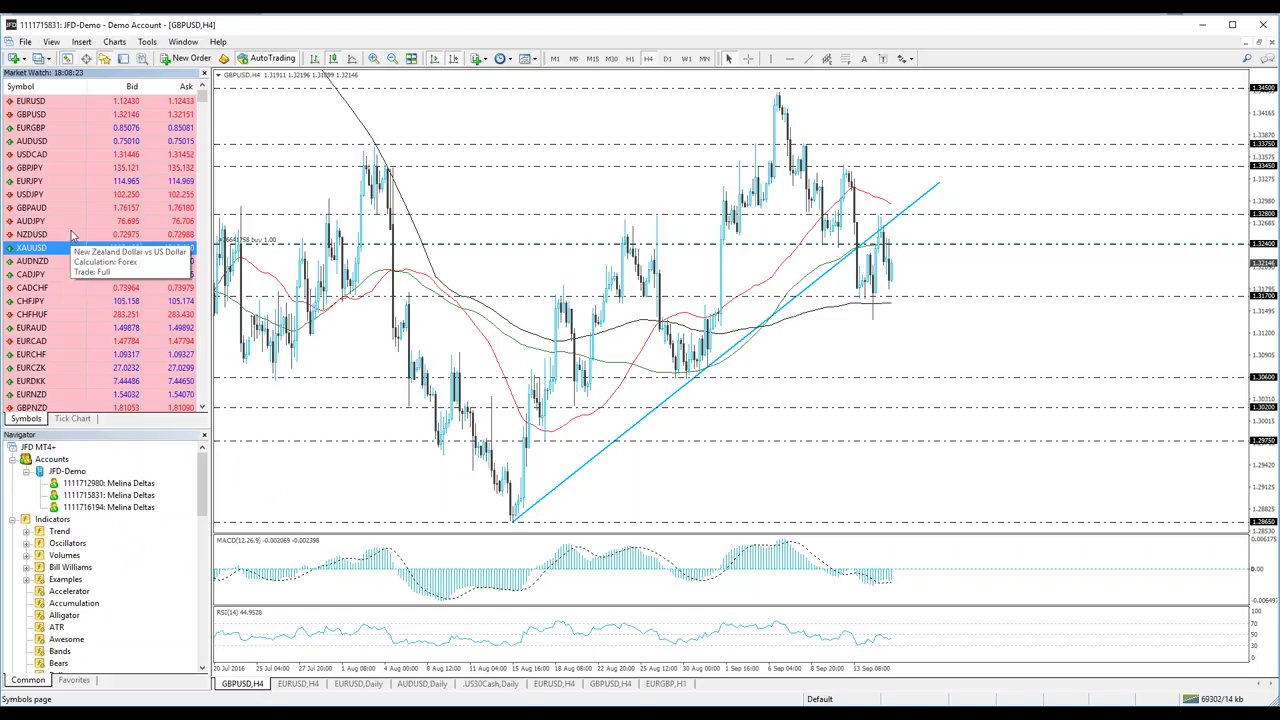
{"action": "right_click", "coordinate": [72, 234]}
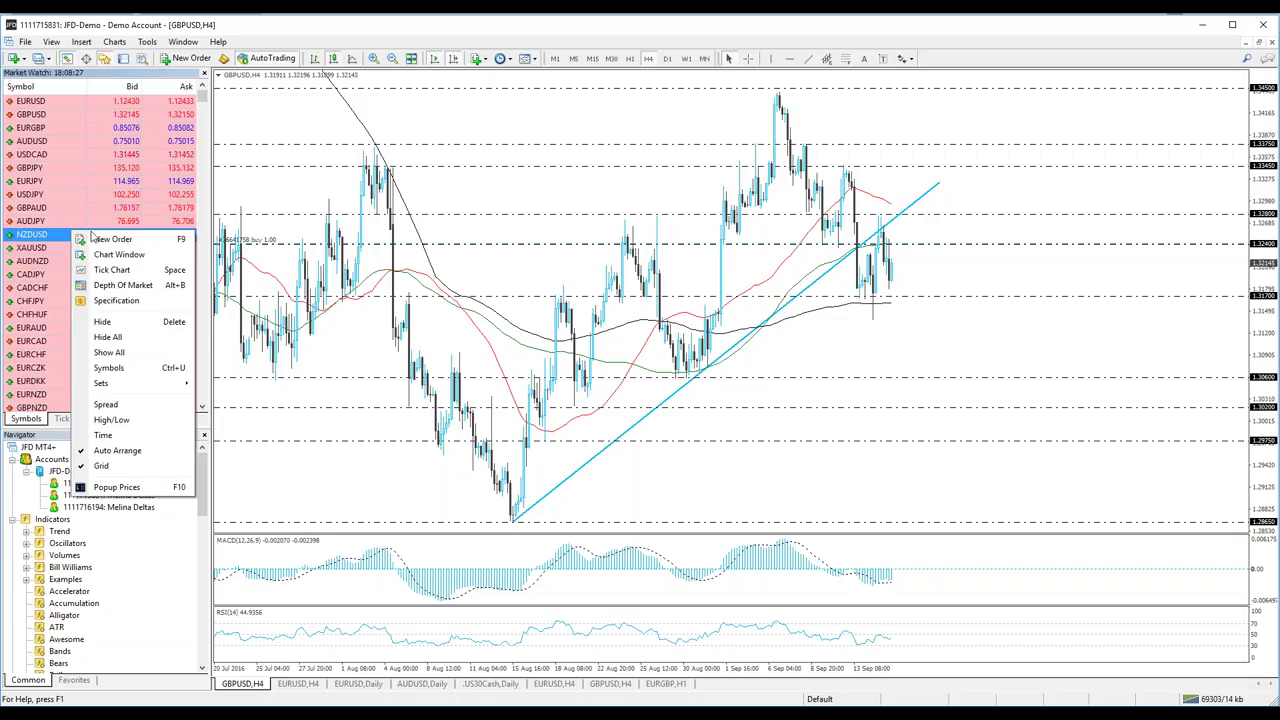
{"action": "left_click", "coordinate": [126, 421]}
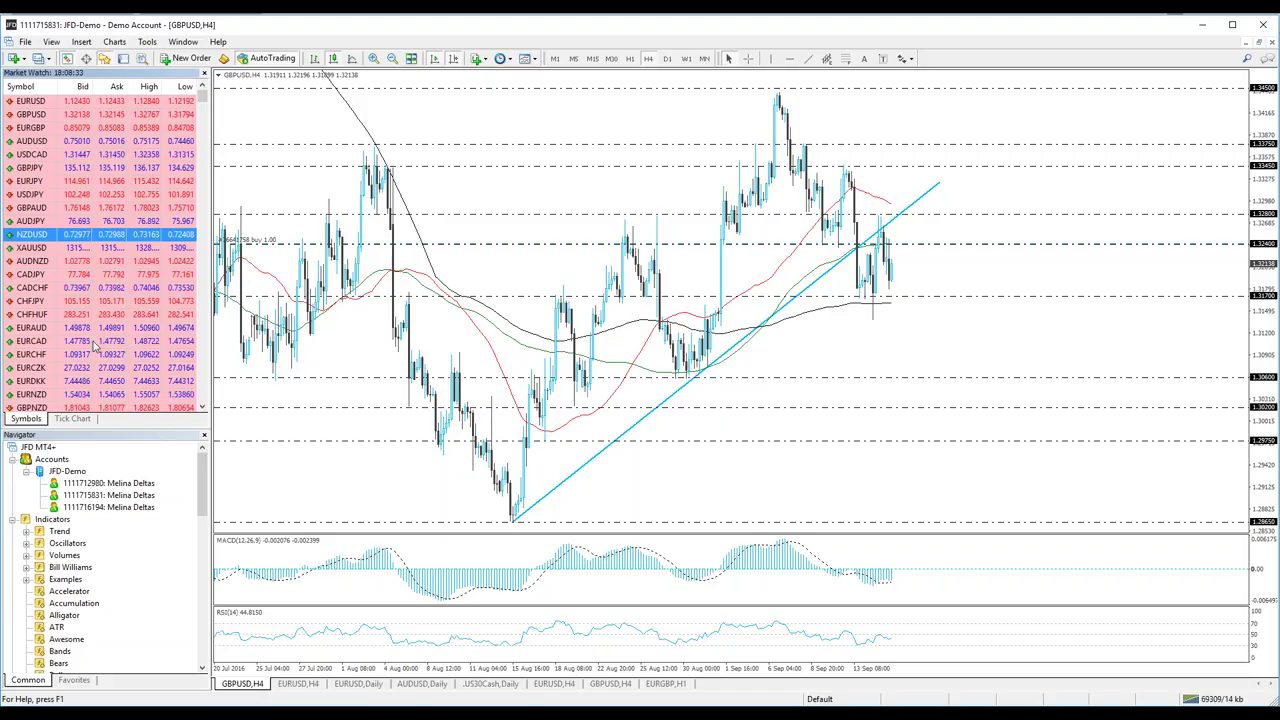
{"action": "right_click", "coordinate": [94, 262]}
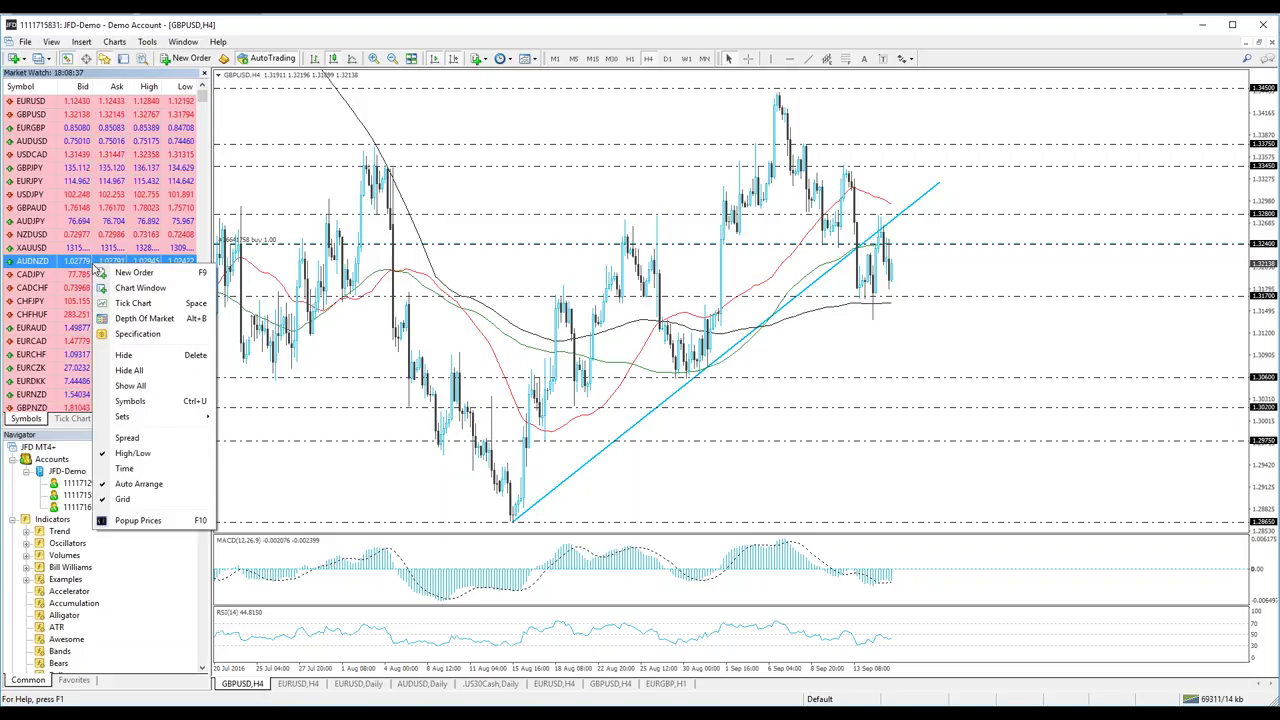
{"action": "left_click", "coordinate": [131, 454]}
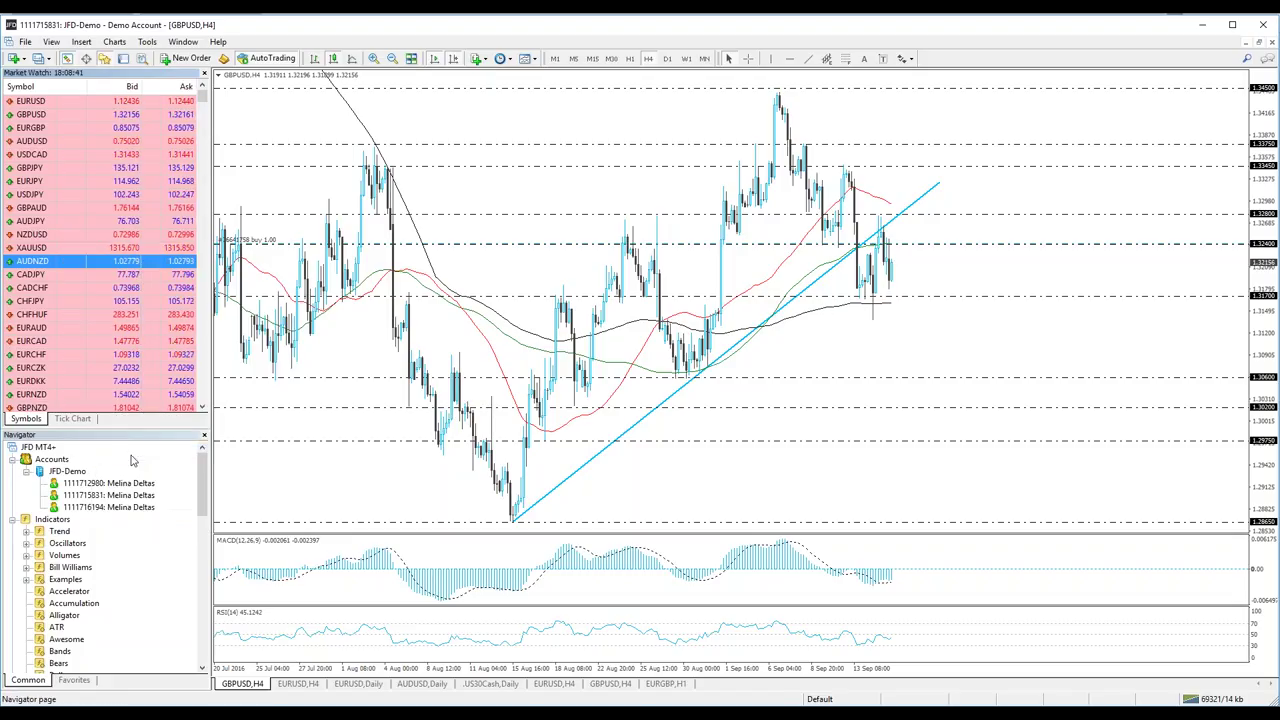
{"action": "mouse_move", "coordinate": [118, 274]}
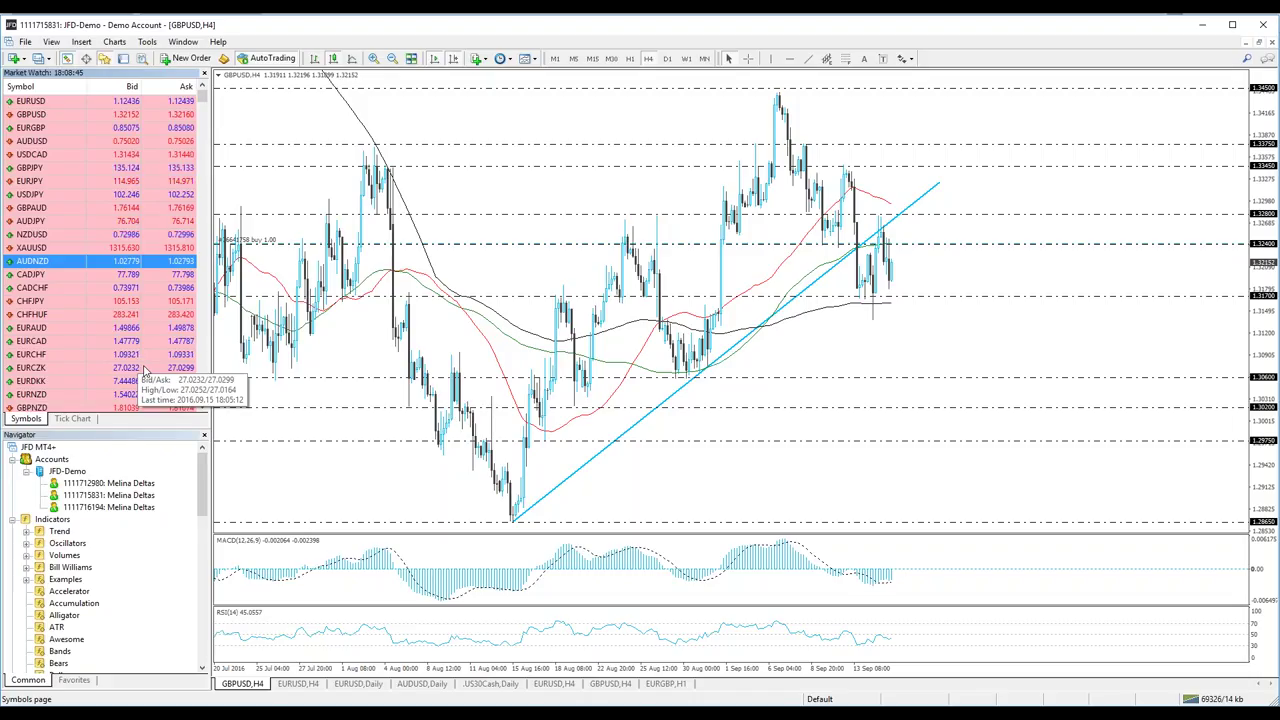
{"action": "right_click", "coordinate": [118, 275]}
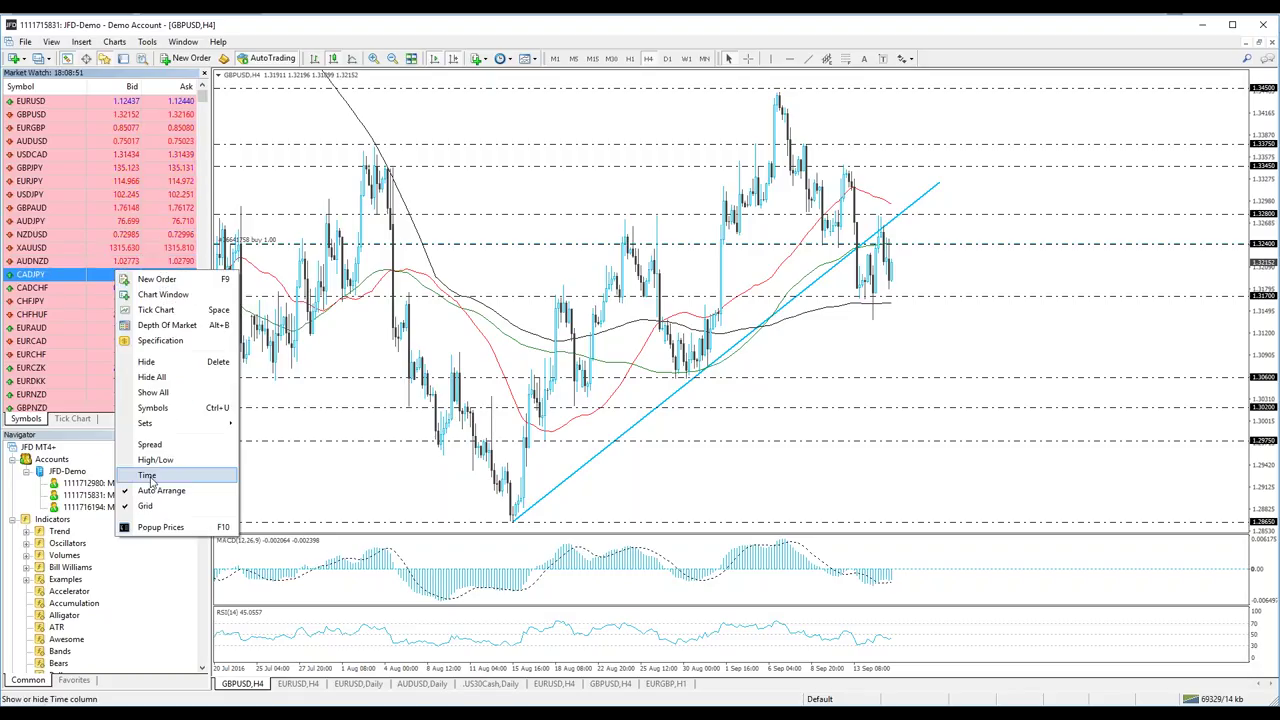
{"action": "left_click", "coordinate": [150, 477]}
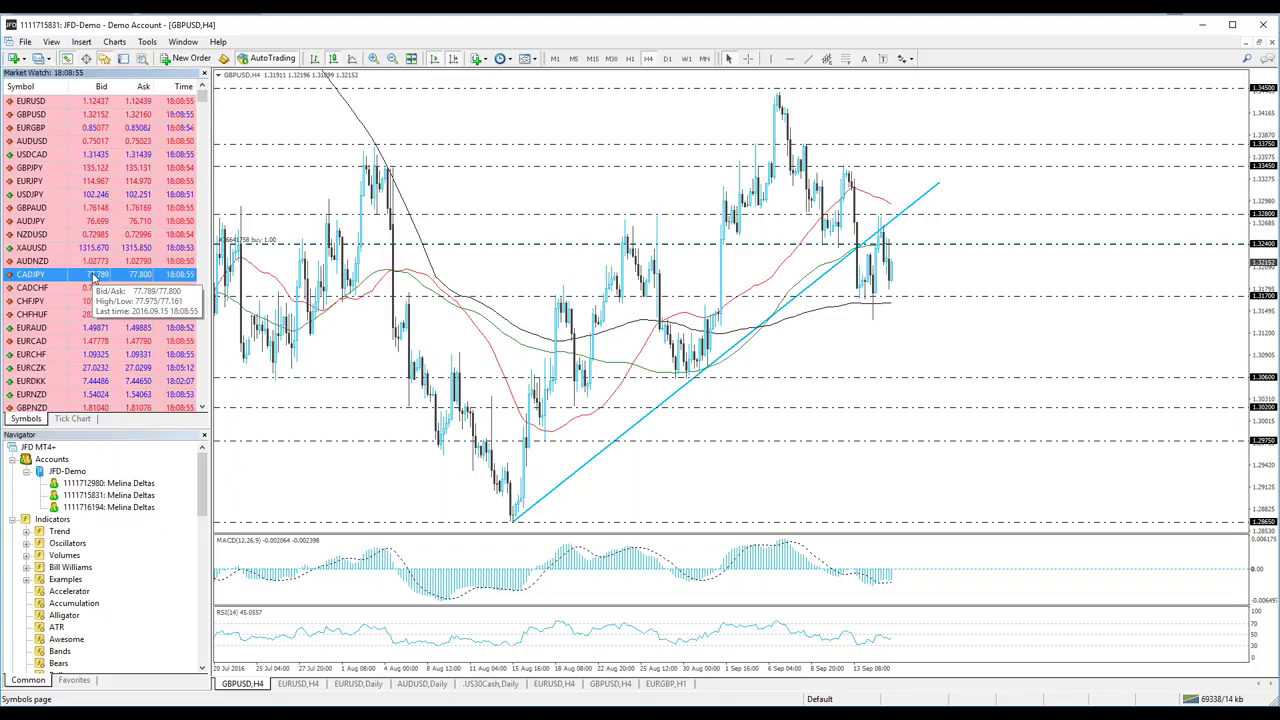
{"action": "right_click", "coordinate": [93, 277]}
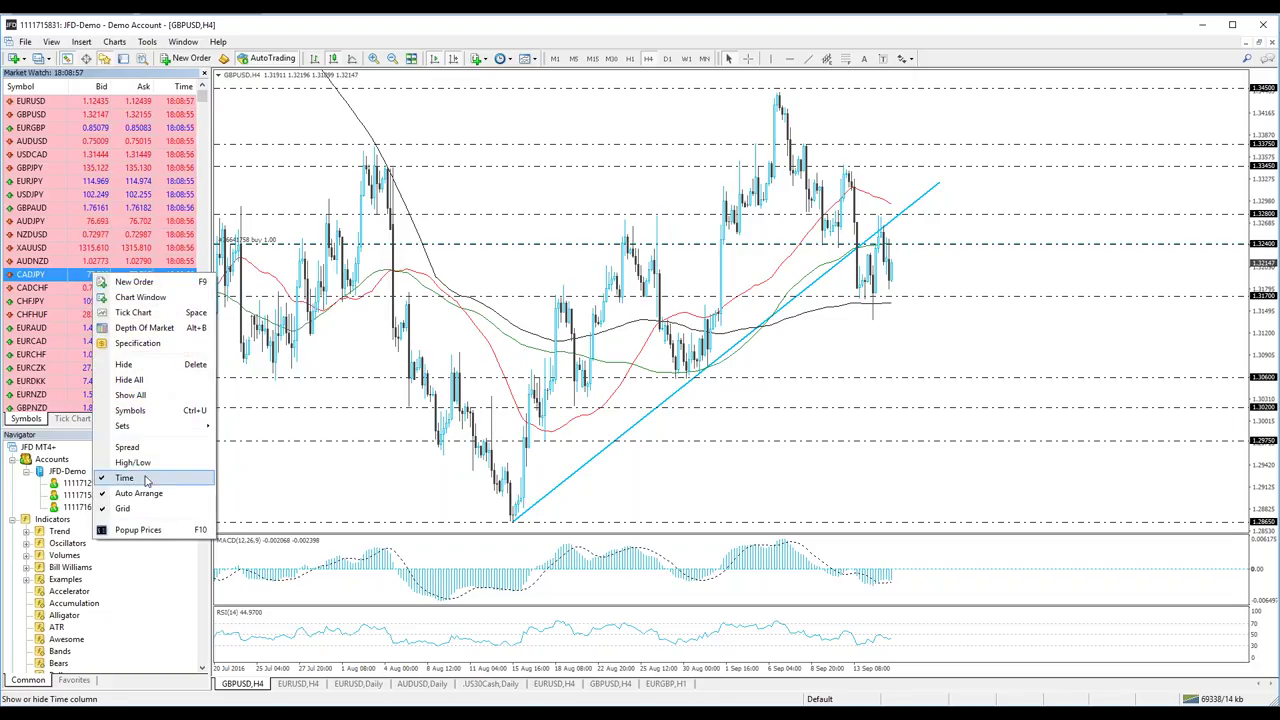
{"action": "left_click", "coordinate": [145, 479]}
{"action": "mouse_move", "coordinate": [31, 154]}
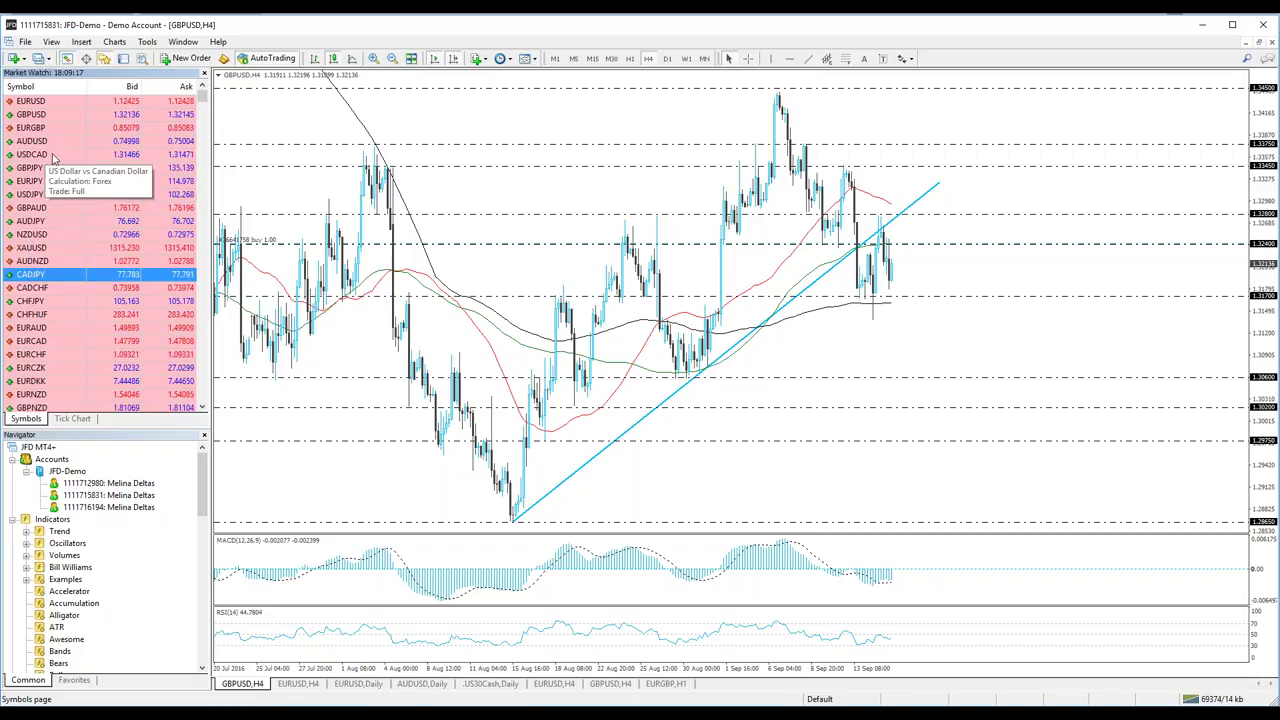
{"action": "double_click", "coordinate": [53, 156]}
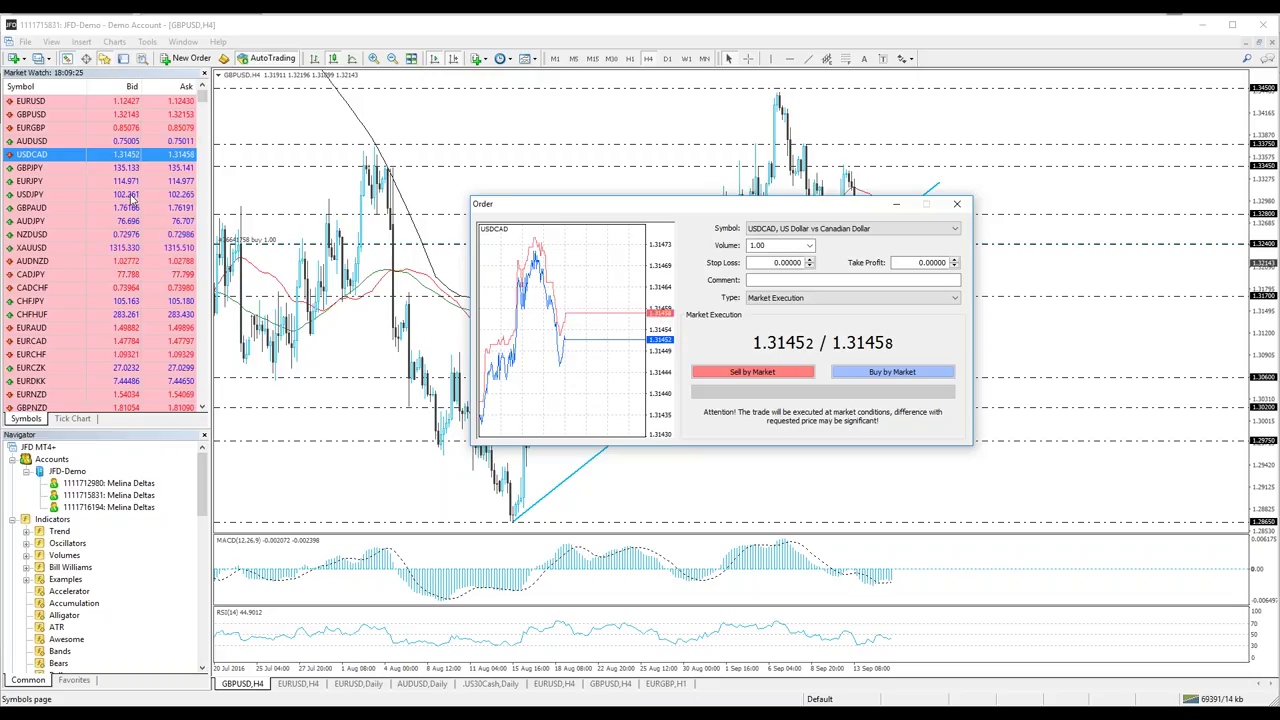
{"action": "right_click", "coordinate": [47, 156]}
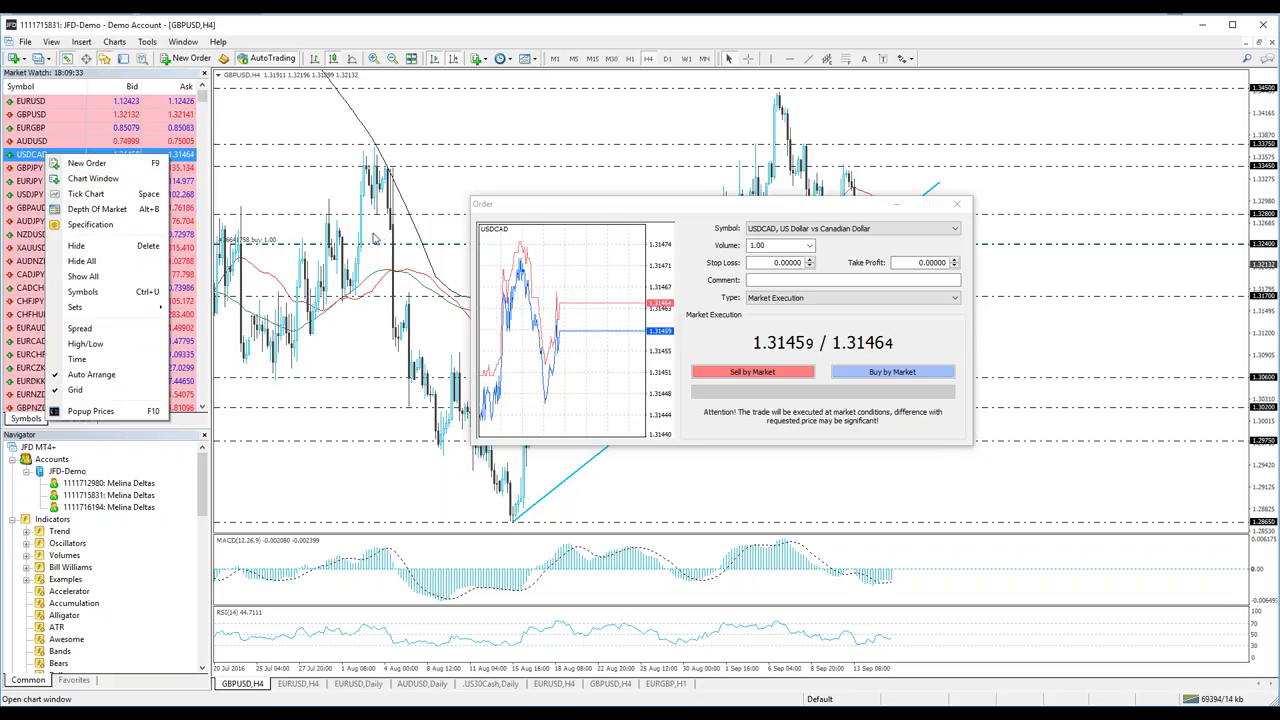
{"action": "left_click", "coordinate": [357, 245]}
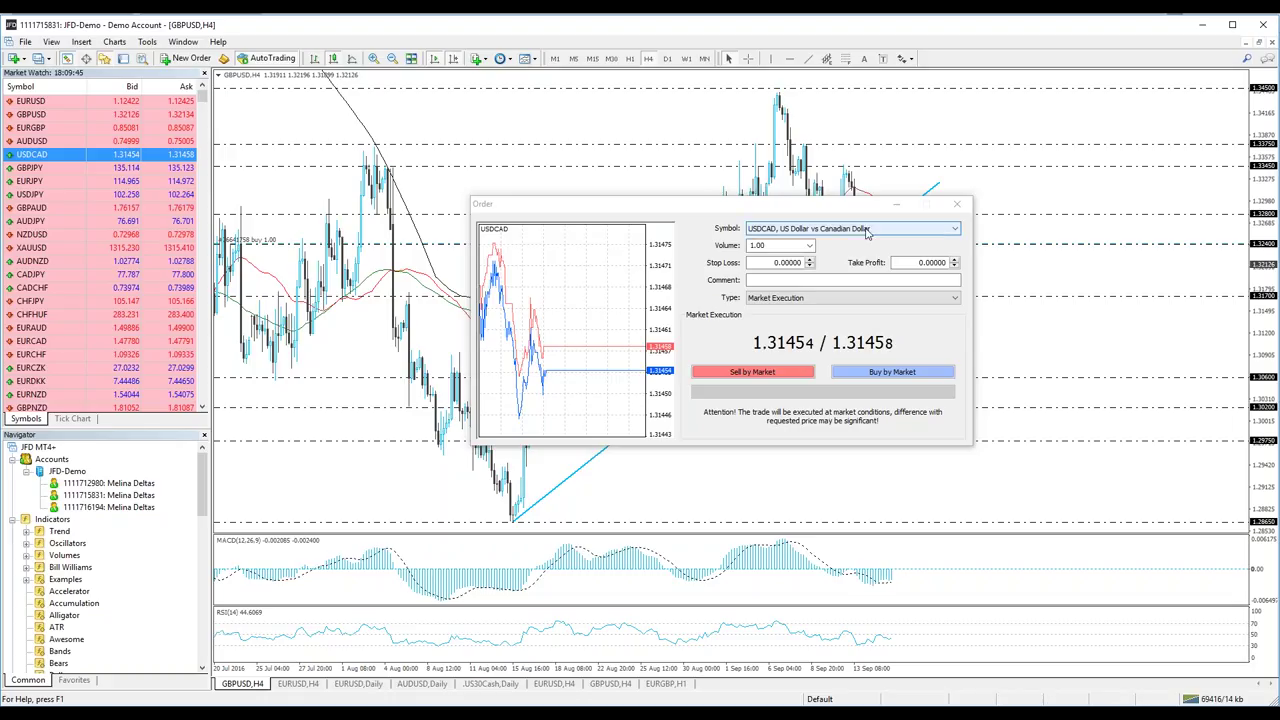
{"action": "left_click", "coordinate": [805, 229]}
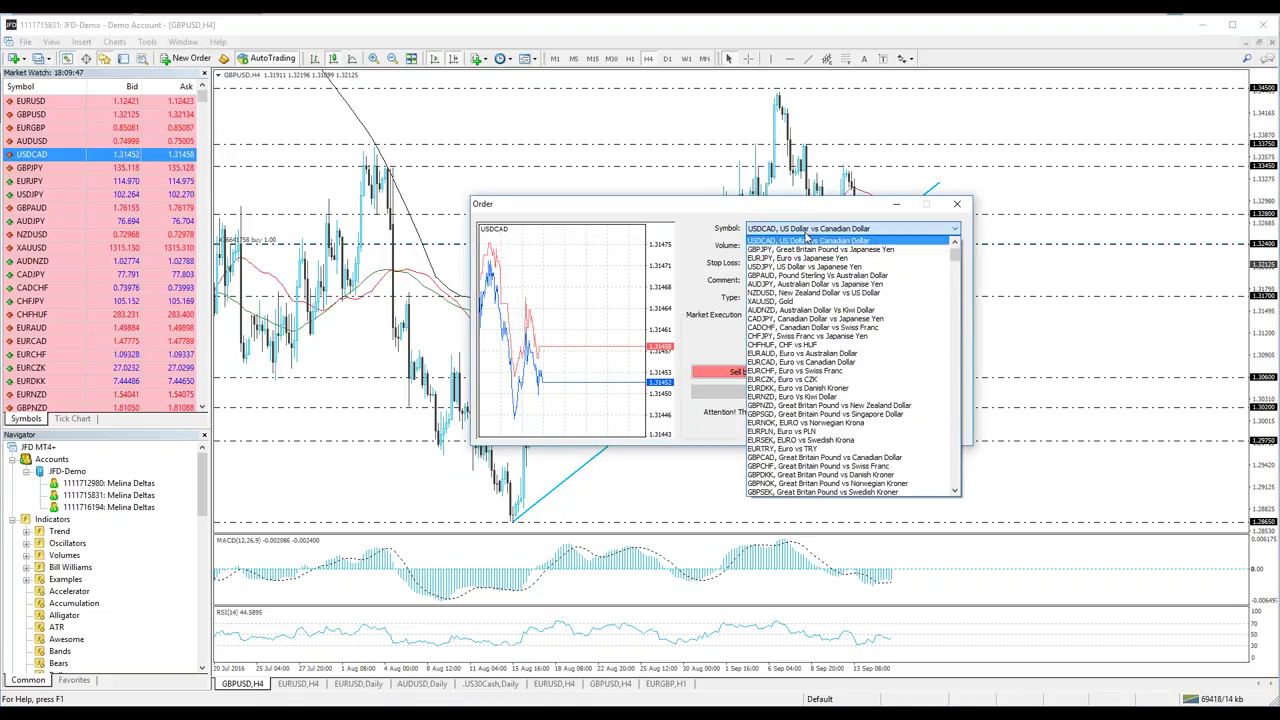
{"action": "left_click", "coordinate": [703, 234]}
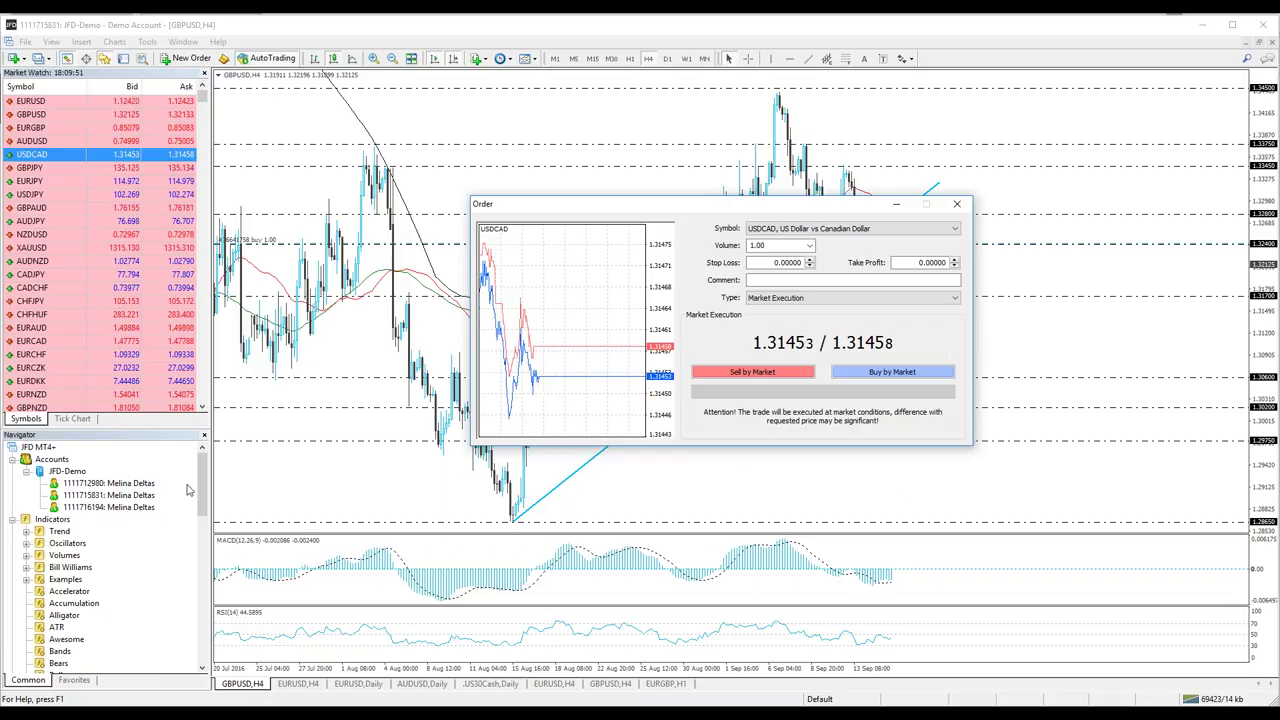
{"action": "left_click", "coordinate": [72, 419]}
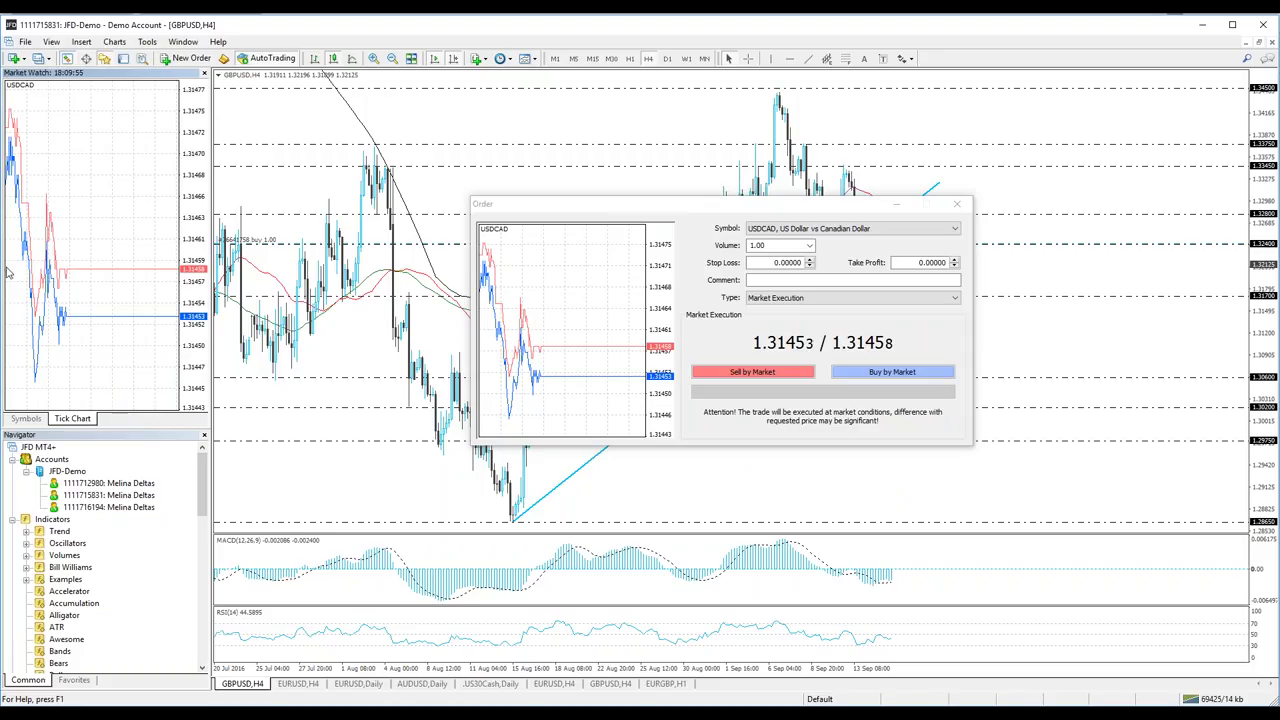
{"action": "right_click", "coordinate": [78, 189]}
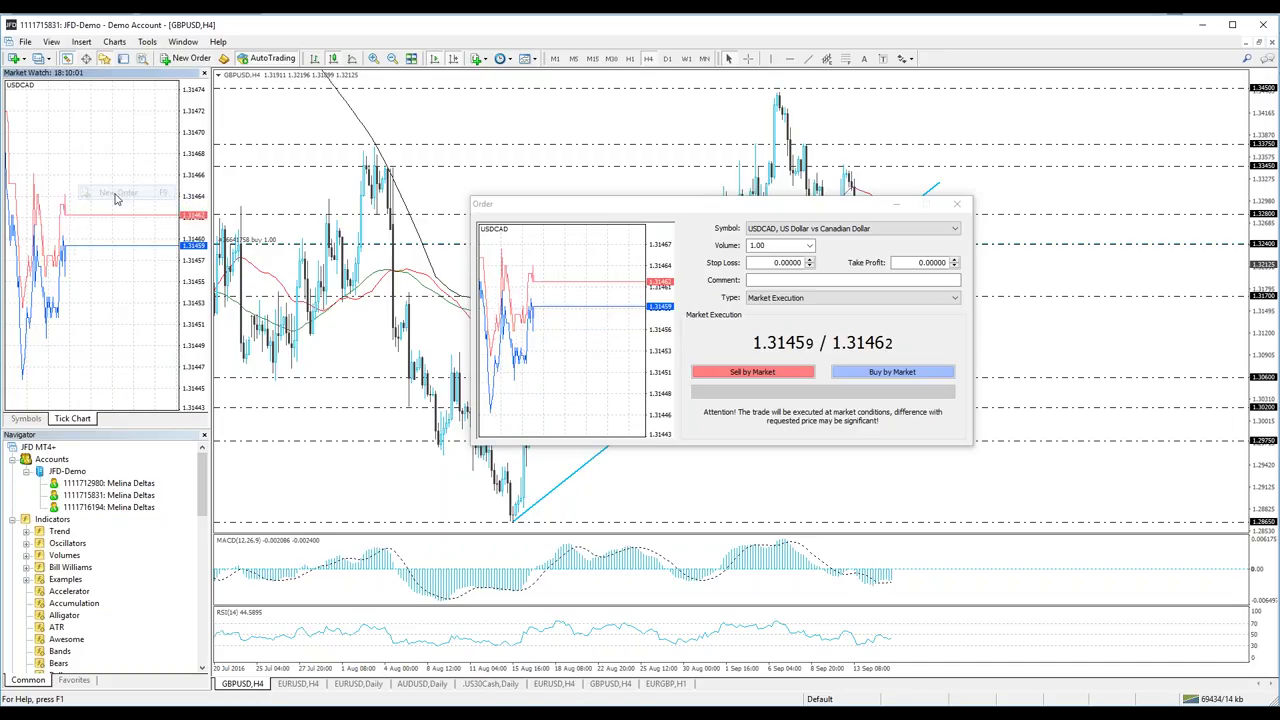
{"action": "left_click", "coordinate": [956, 204]}
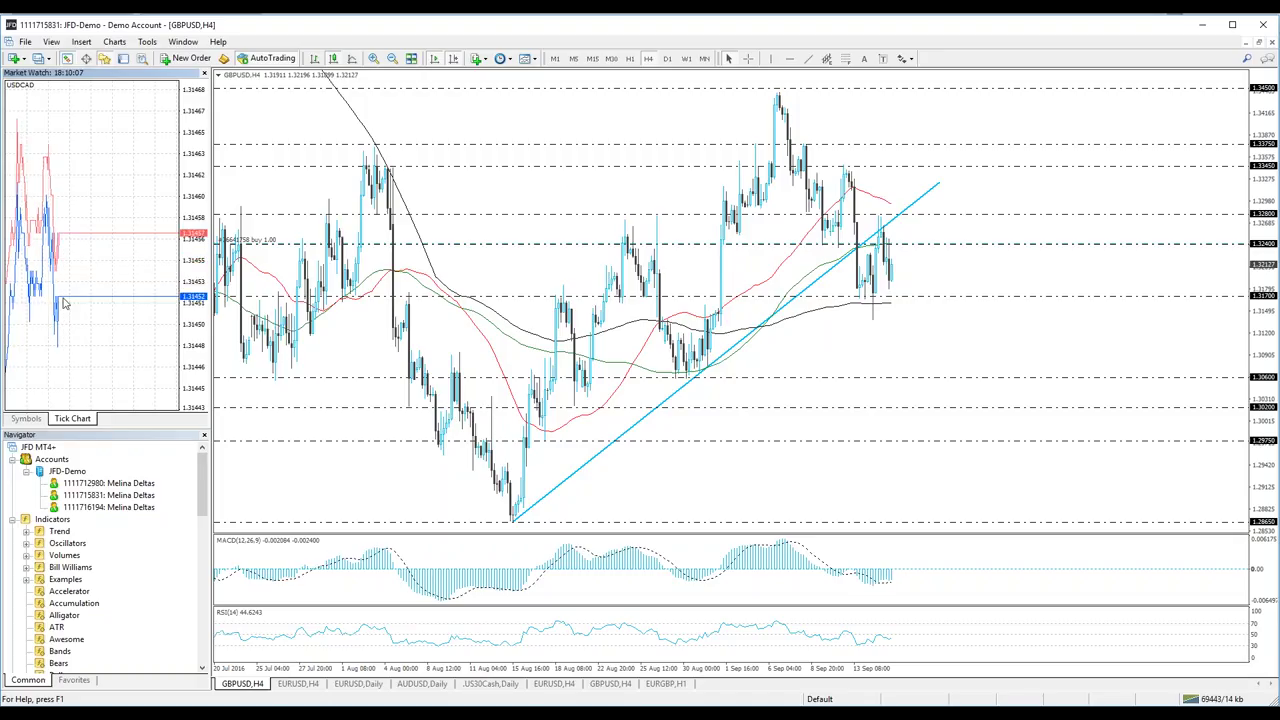
{"action": "left_click", "coordinate": [19, 423]}
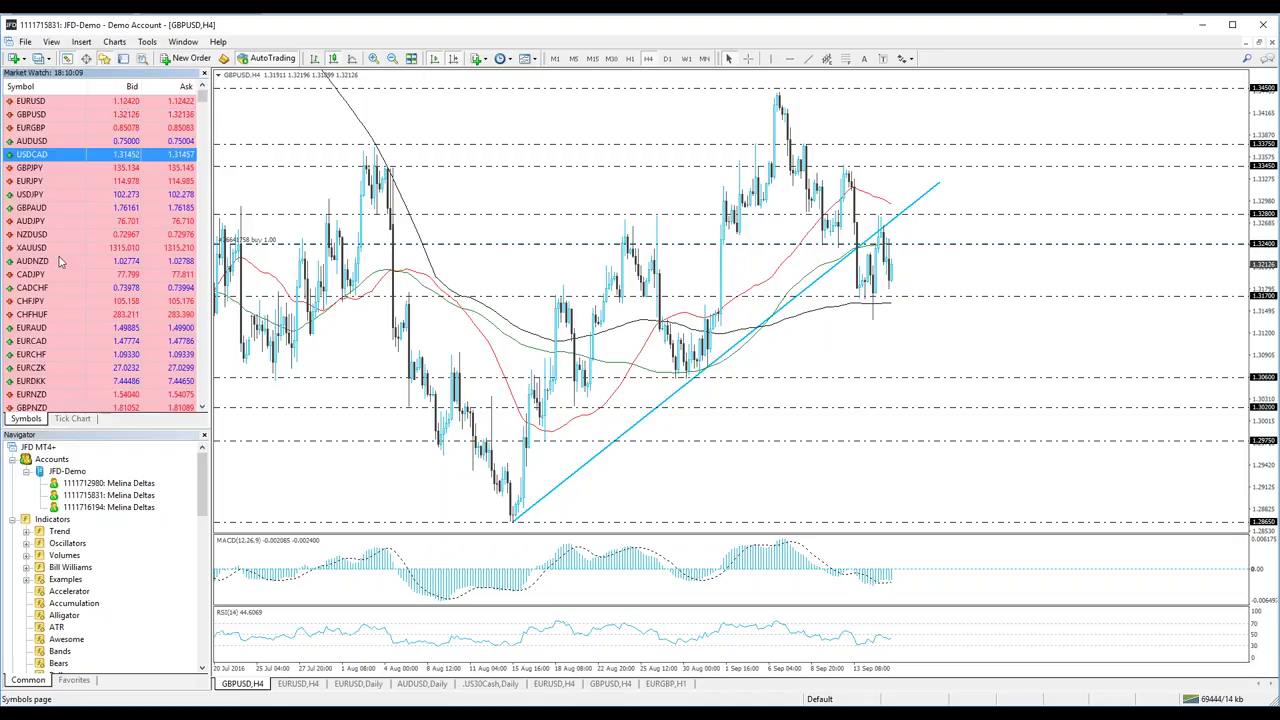
Open the floating Popup prices window with AUDJPY selected, using F10
{"action": "right_click", "coordinate": [62, 251]}
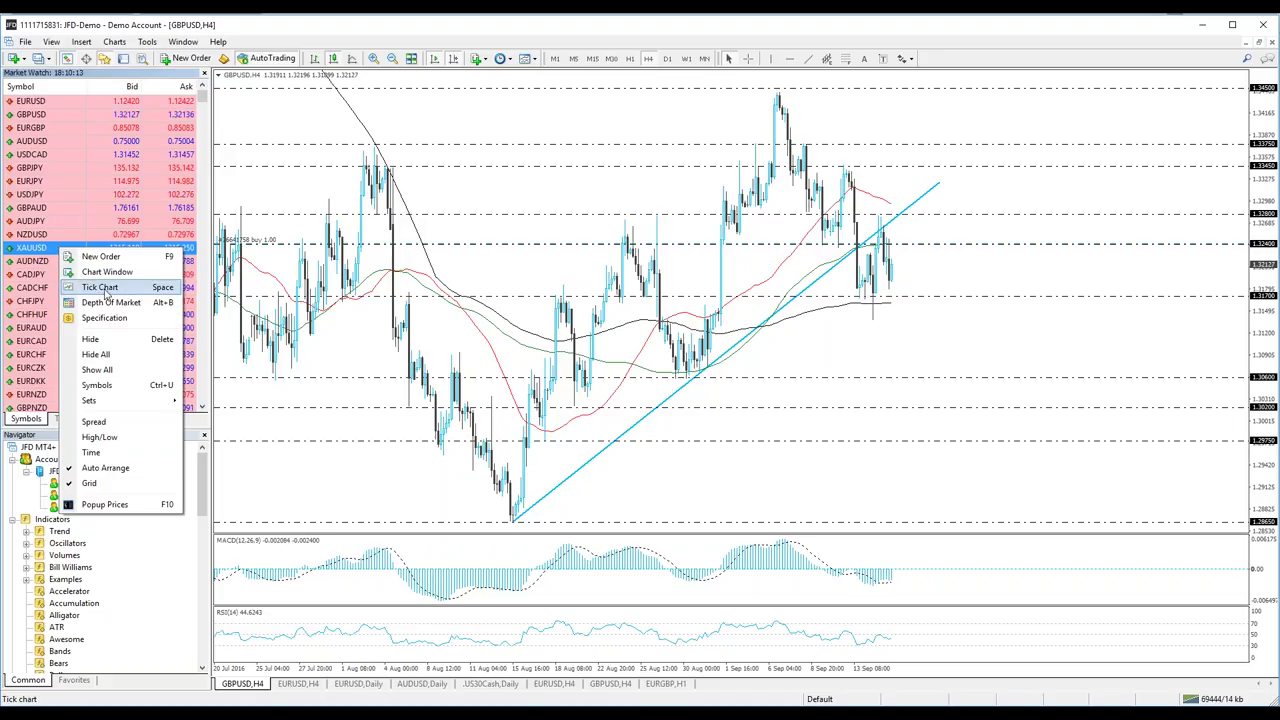
{"action": "left_click", "coordinate": [95, 222]}
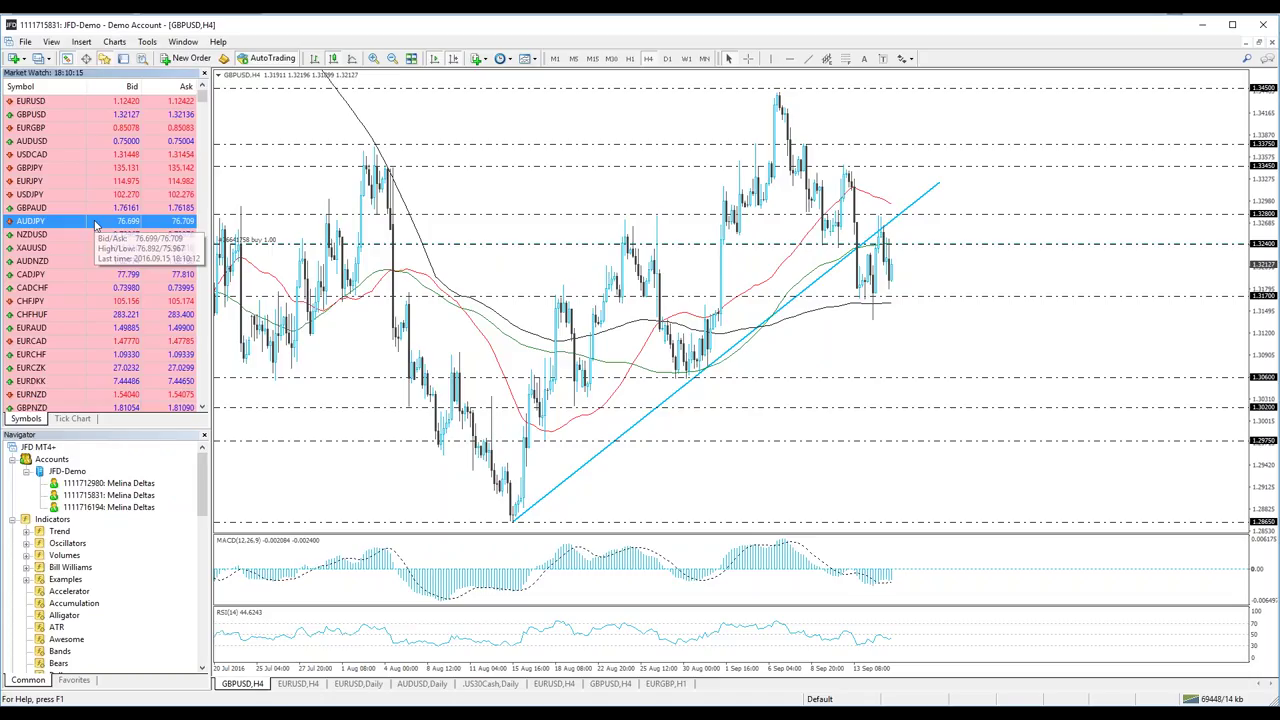
{"action": "key", "text": "F10"}
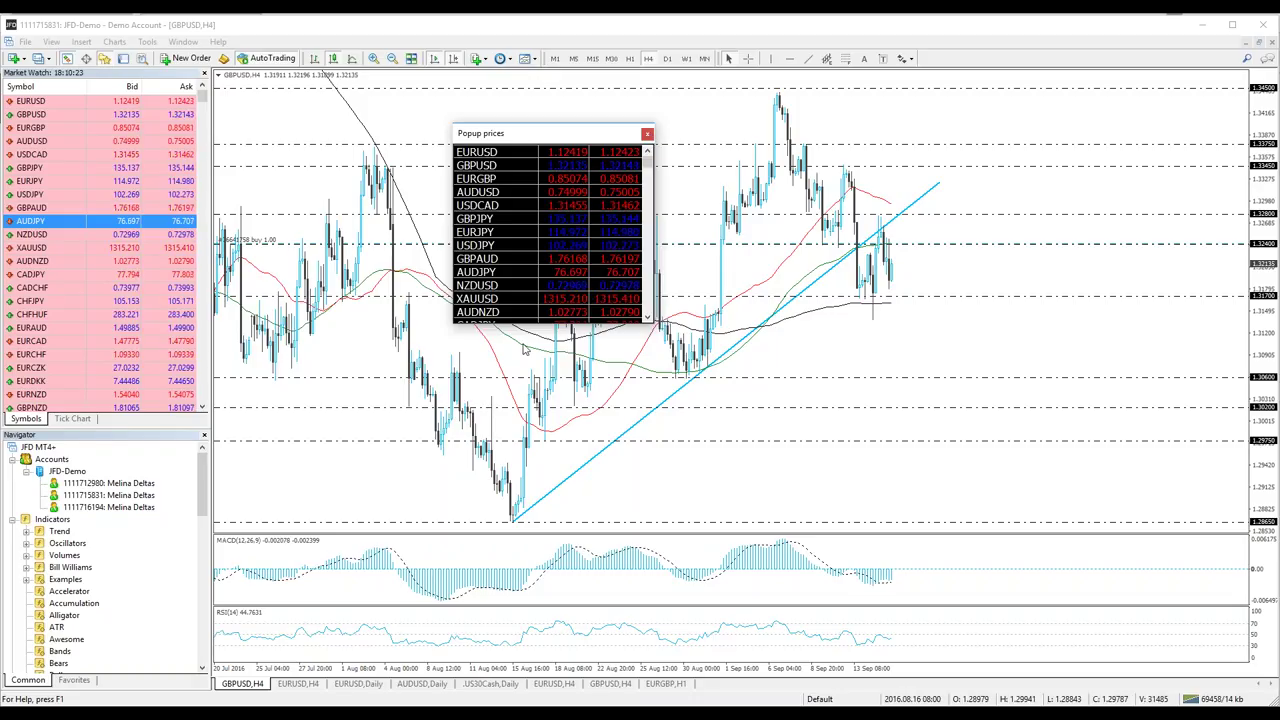
Give Popup prices a custom 20-point font, then close the window
{"action": "right_click", "coordinate": [499, 238]}
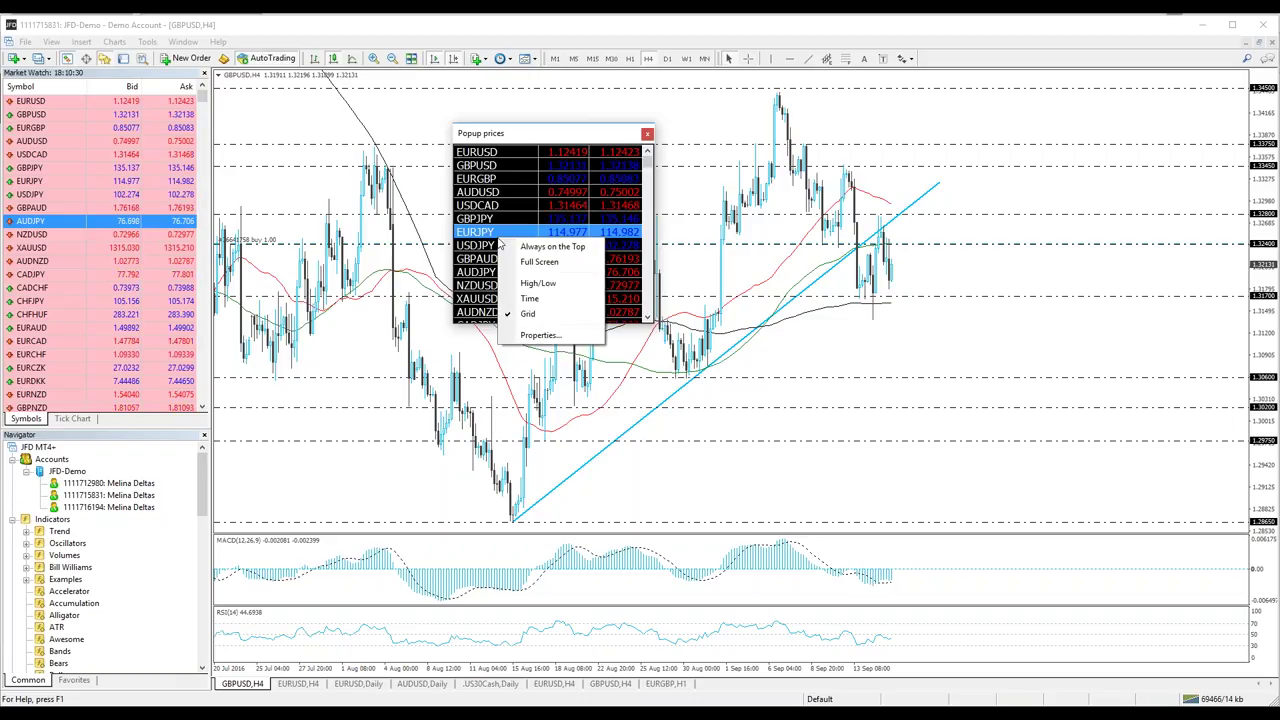
{"action": "left_click", "coordinate": [545, 335]}
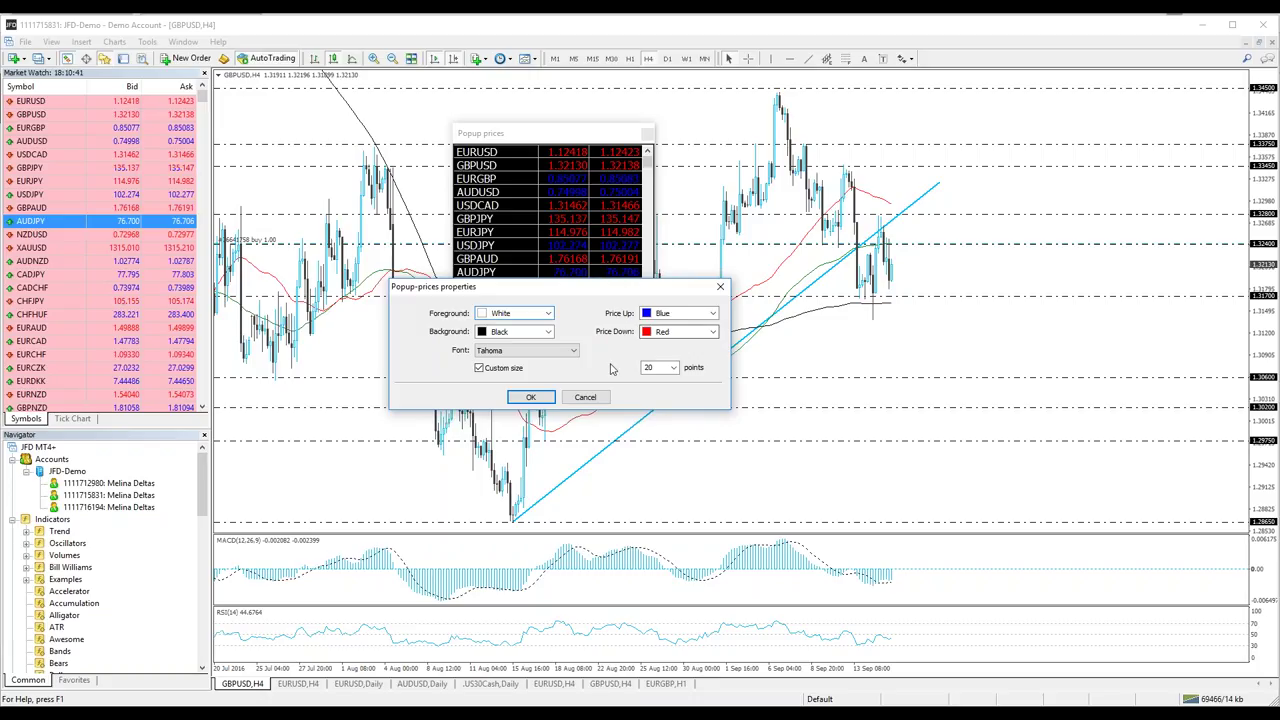
{"action": "left_click", "coordinate": [531, 397]}
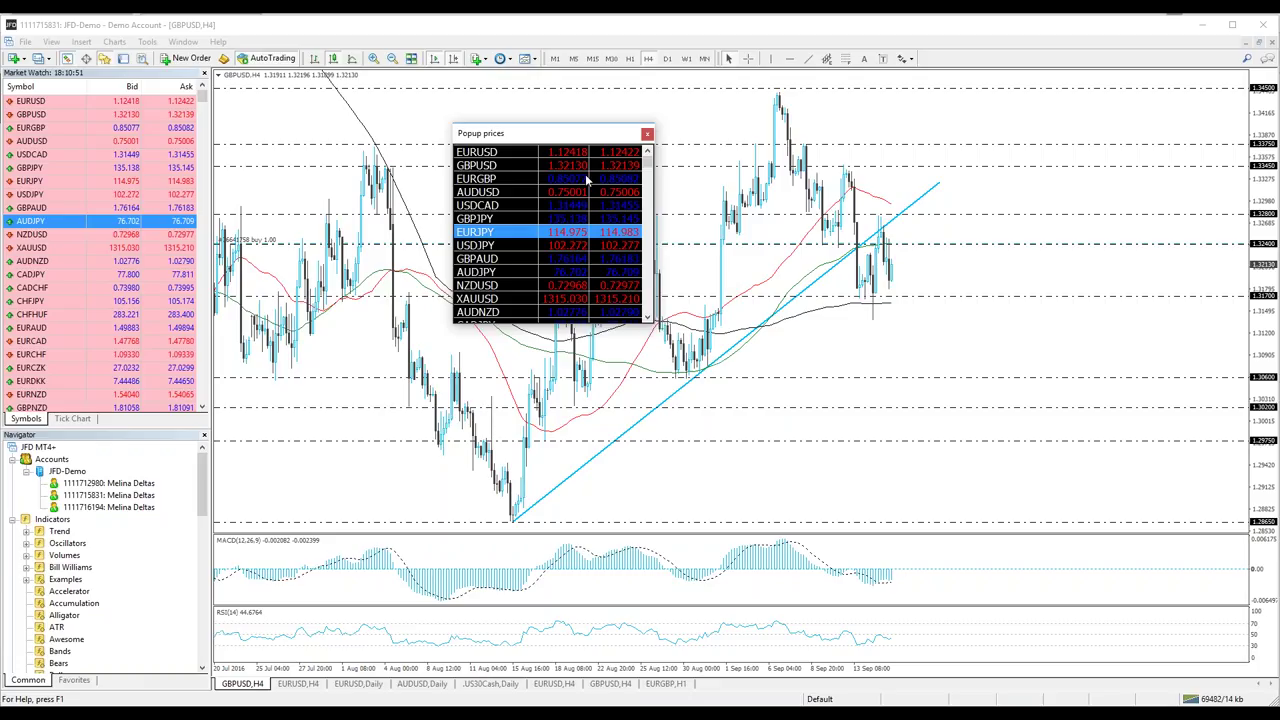
{"action": "left_click", "coordinate": [647, 134]}
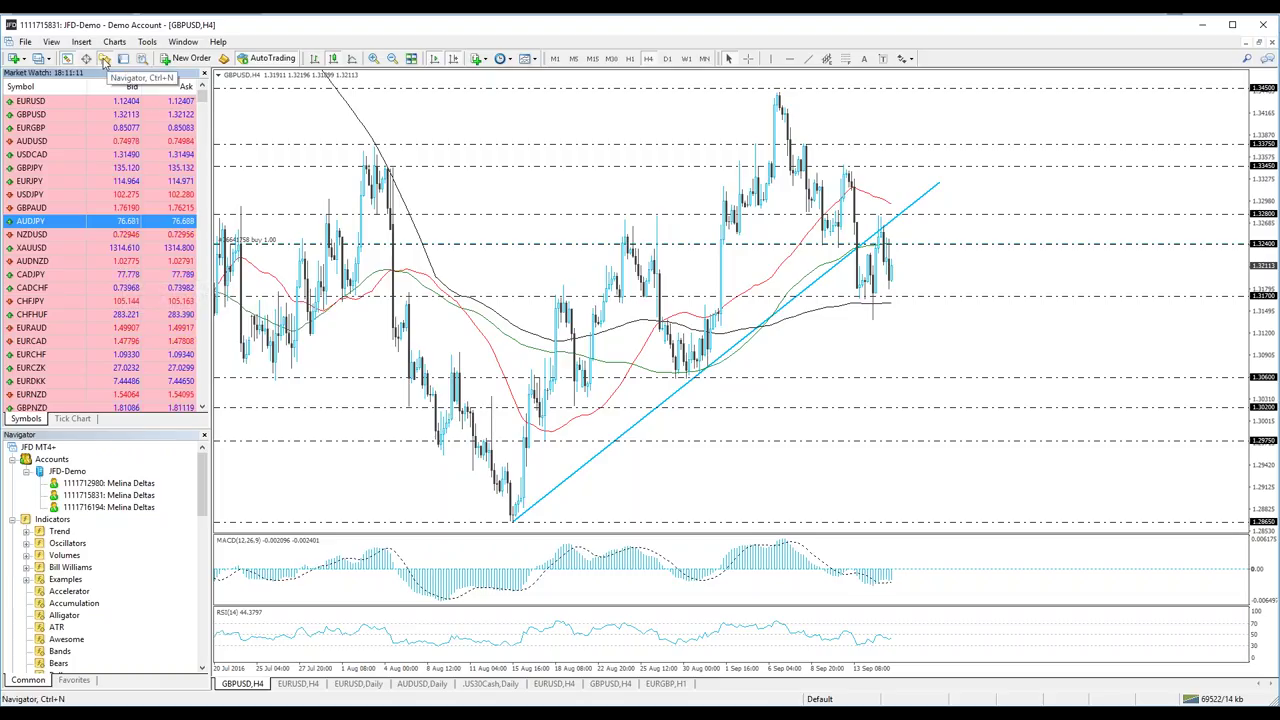
{"action": "left_click", "coordinate": [51, 46]}
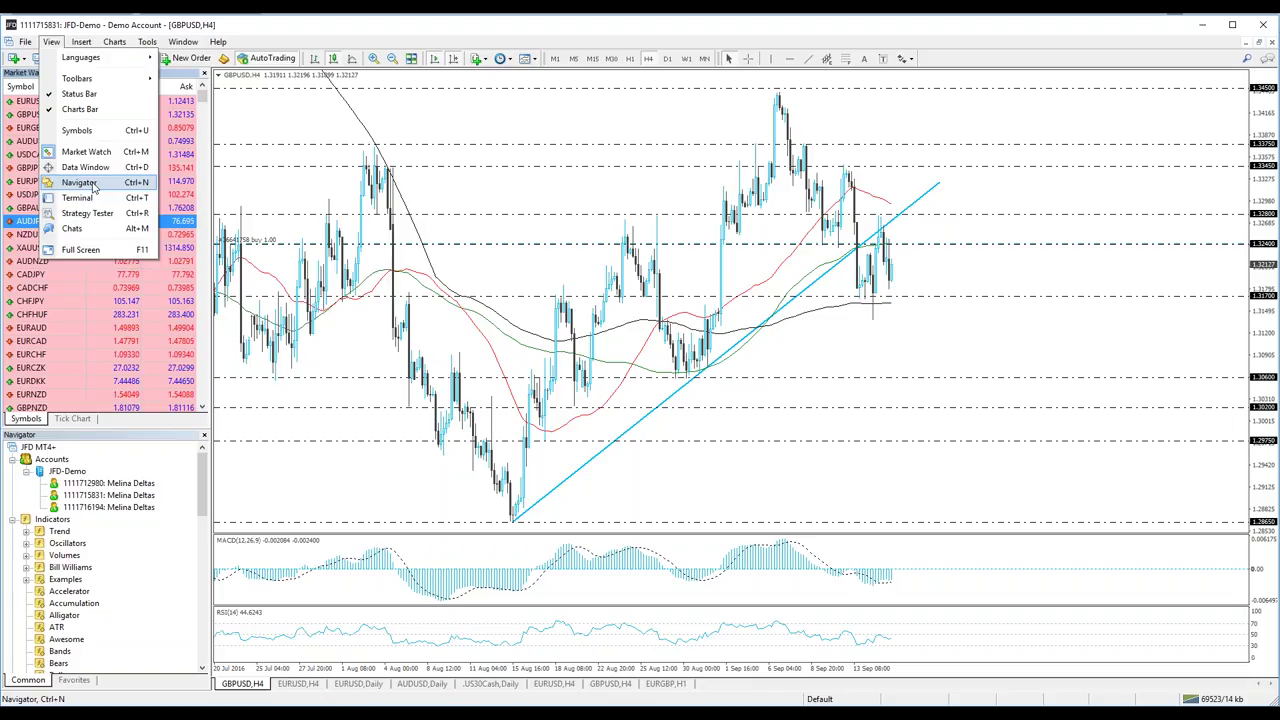
{"action": "left_click", "coordinate": [93, 185]}
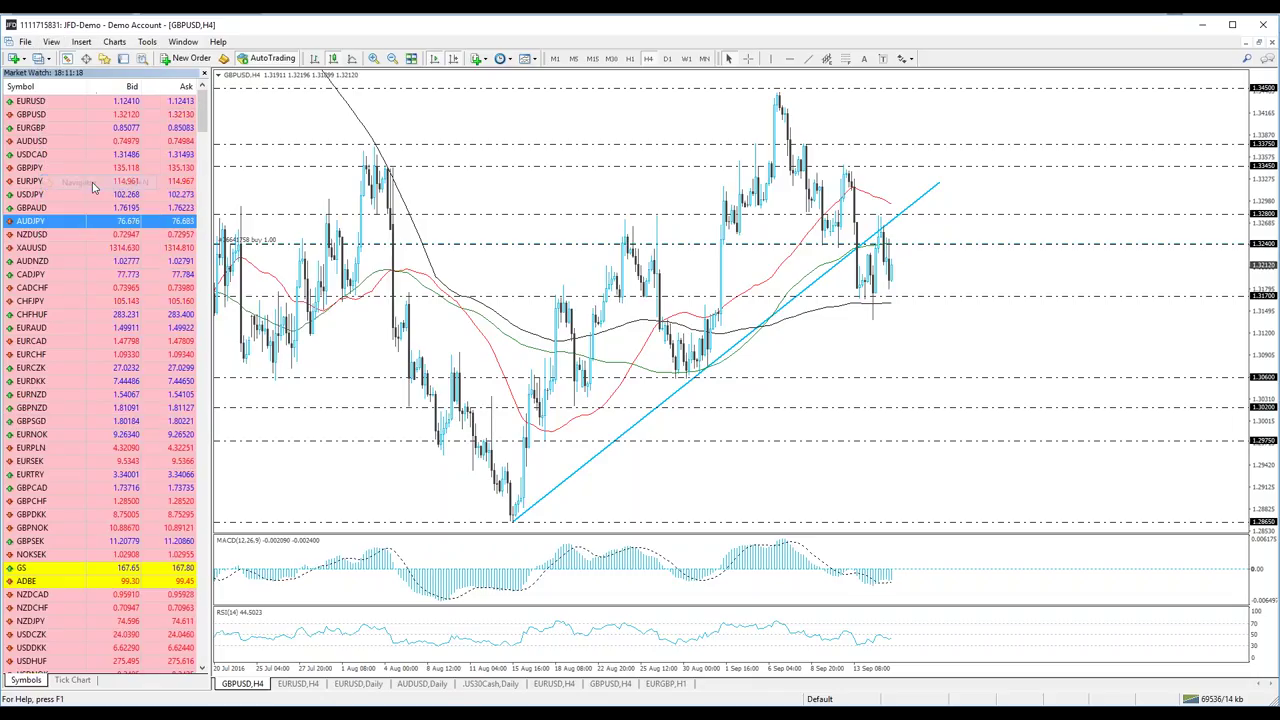
{"action": "left_click", "coordinate": [104, 59]}
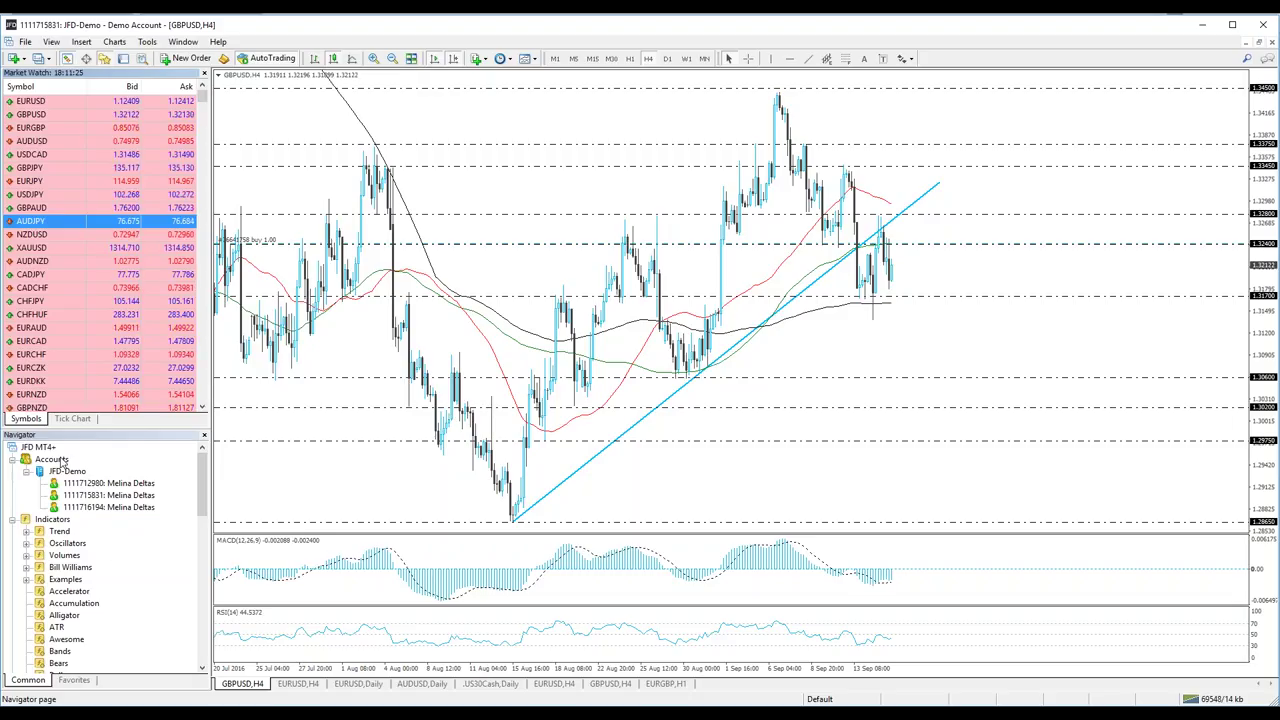
{"action": "scroll", "coordinate": [45, 520], "scroll_direction": "down", "scroll_amount": 1}
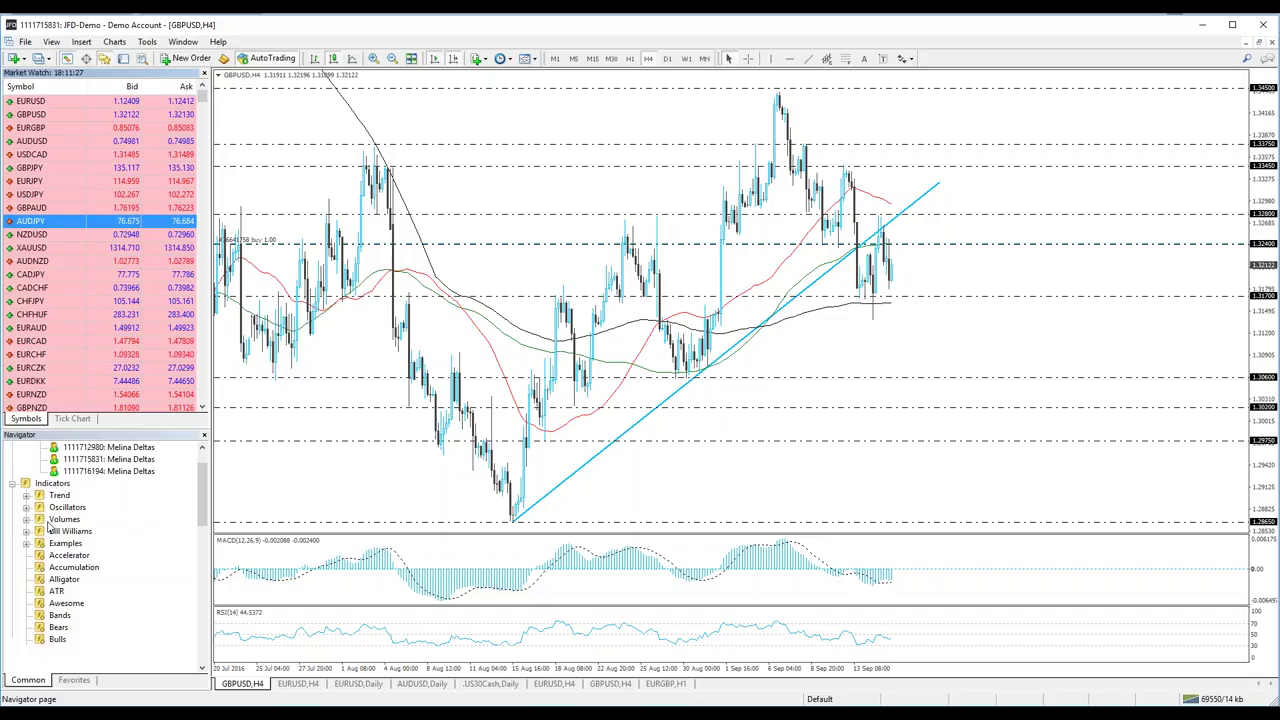
{"action": "scroll", "coordinate": [45, 520], "scroll_direction": "down", "scroll_amount": 4}
{"action": "scroll", "coordinate": [45, 522], "scroll_direction": "down", "scroll_amount": 4}
{"action": "scroll", "coordinate": [45, 522], "scroll_direction": "down", "scroll_amount": 4}
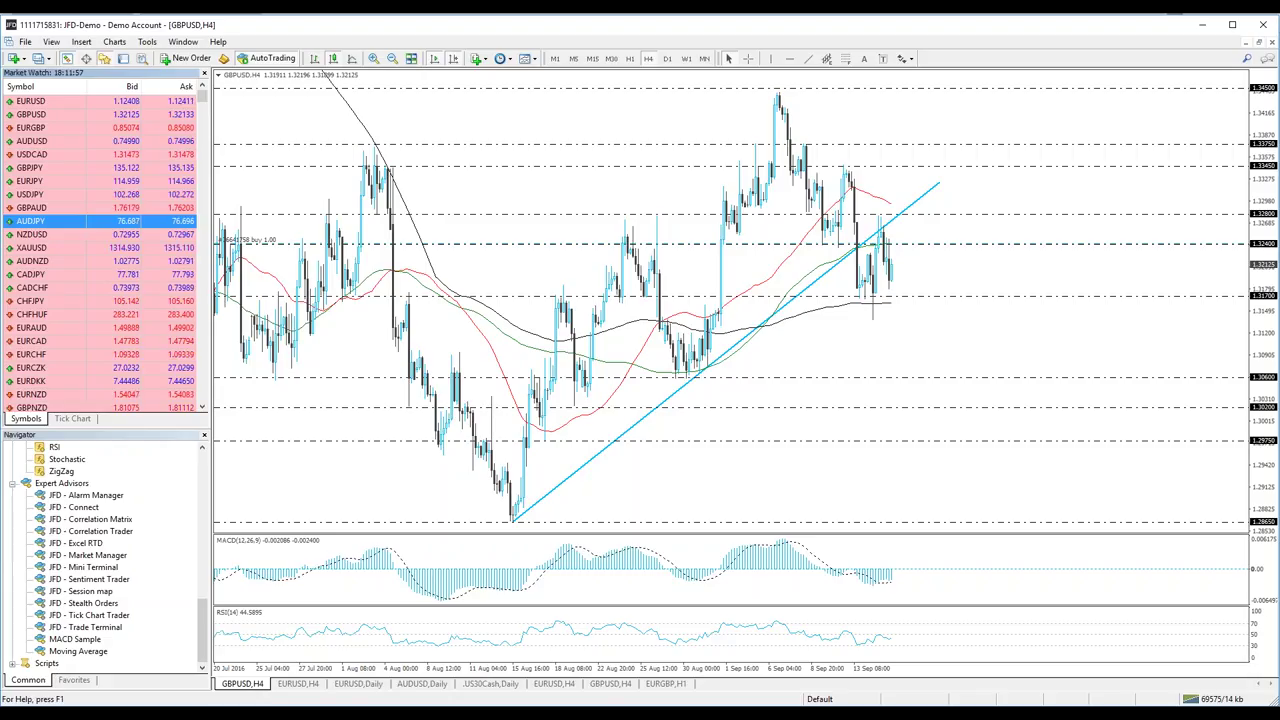
{"action": "scroll", "coordinate": [90, 580], "scroll_direction": "up", "scroll_amount": 5}
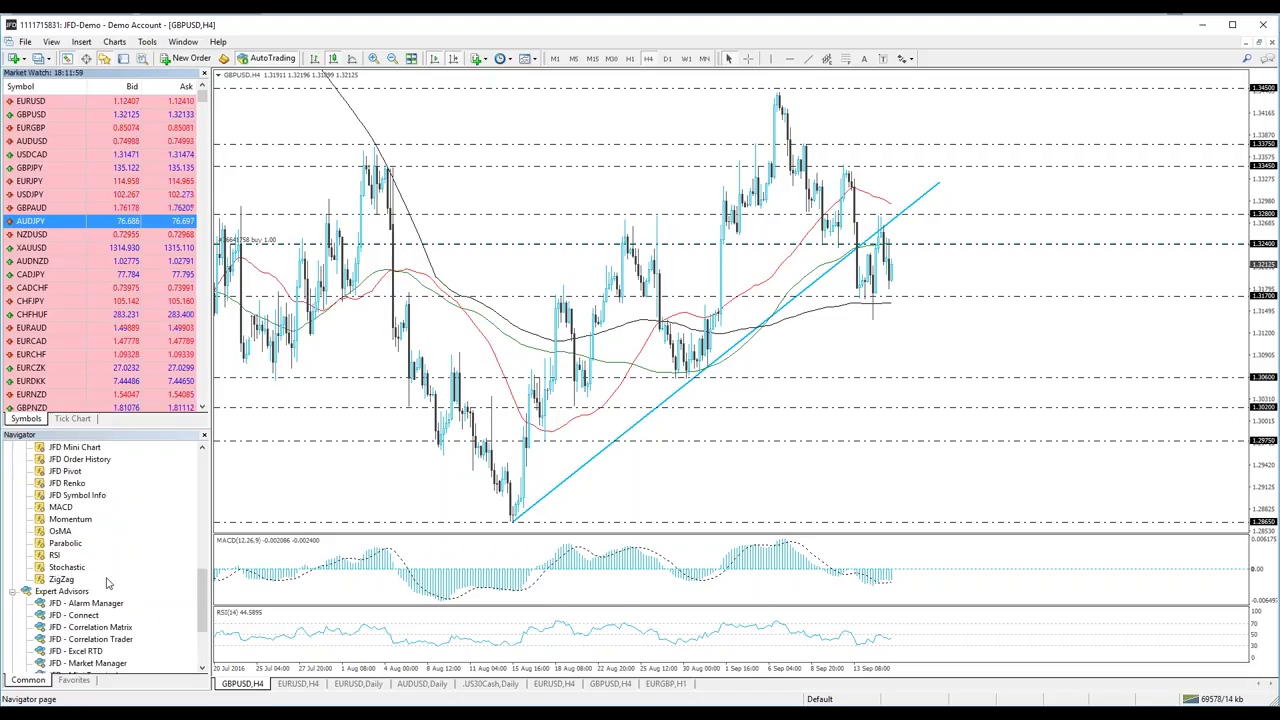
{"action": "scroll", "coordinate": [70, 558], "scroll_direction": "up", "scroll_amount": 5}
{"action": "scroll", "coordinate": [70, 558], "scroll_direction": "up", "scroll_amount": 3}
{"action": "scroll", "coordinate": [60, 553], "scroll_direction": "up", "scroll_amount": 2}
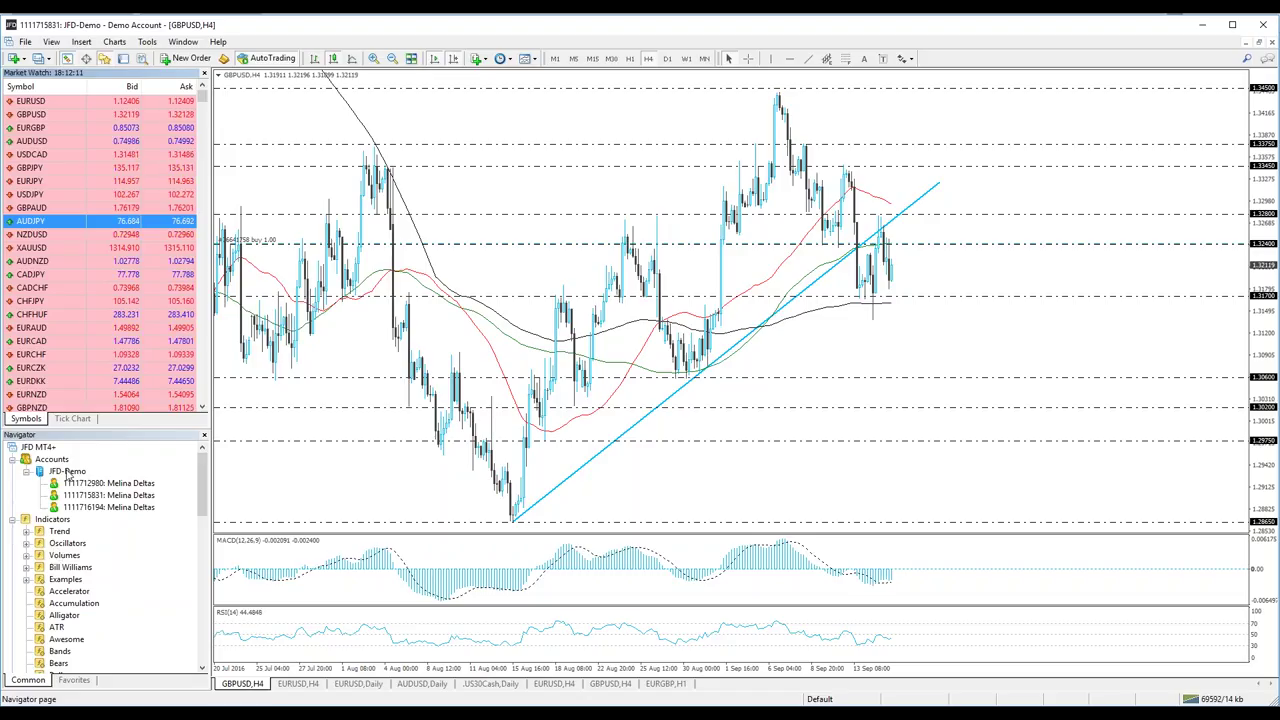
{"action": "right_click", "coordinate": [121, 487]}
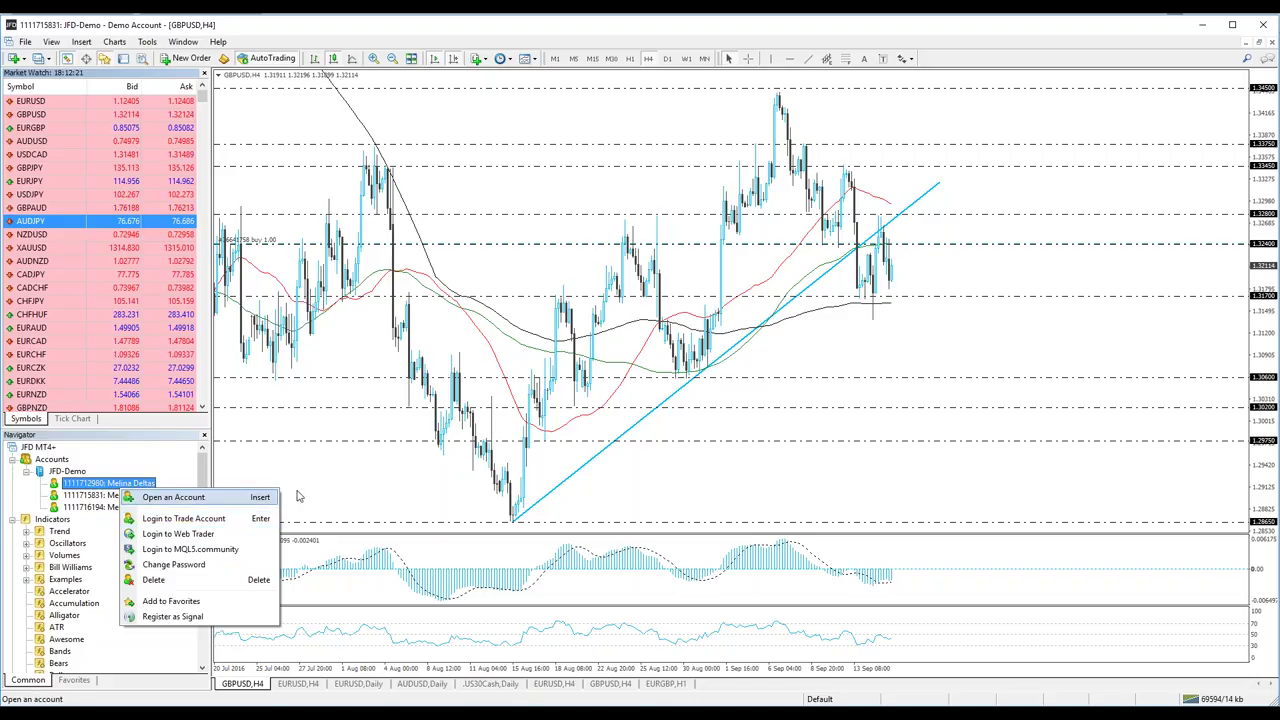
{"action": "left_click", "coordinate": [183, 519]}
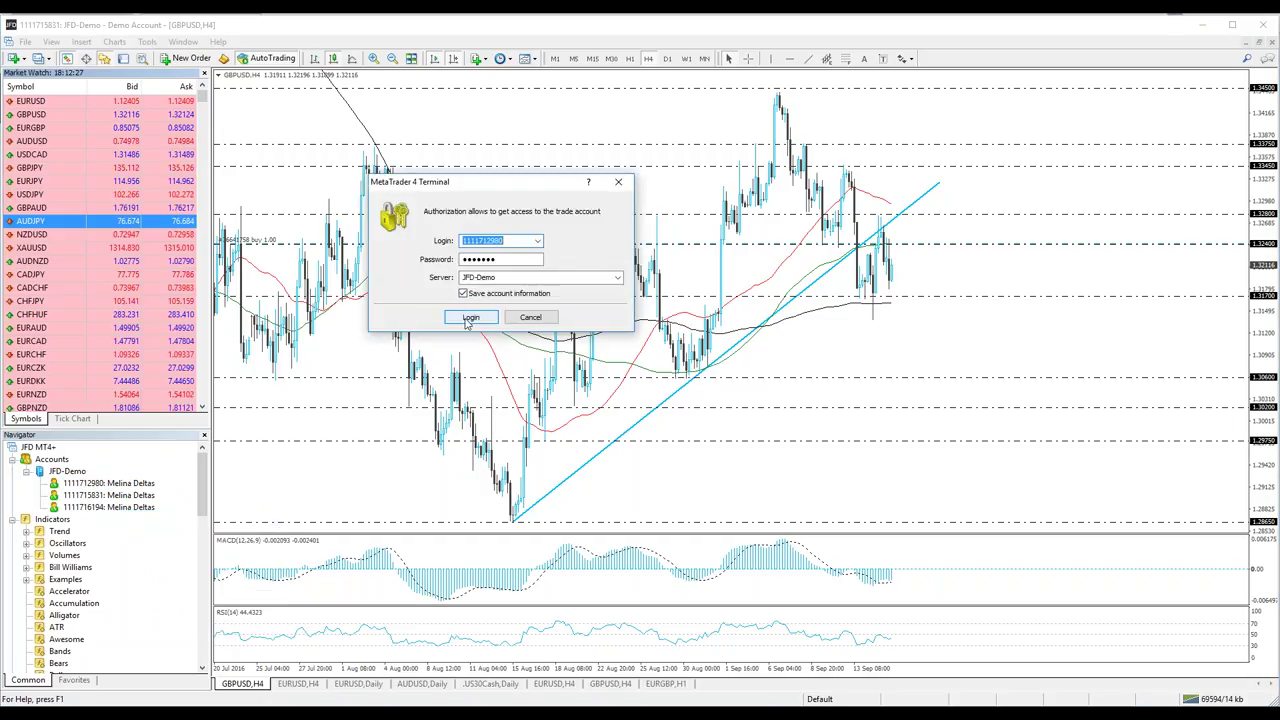
{"action": "left_click", "coordinate": [618, 185]}
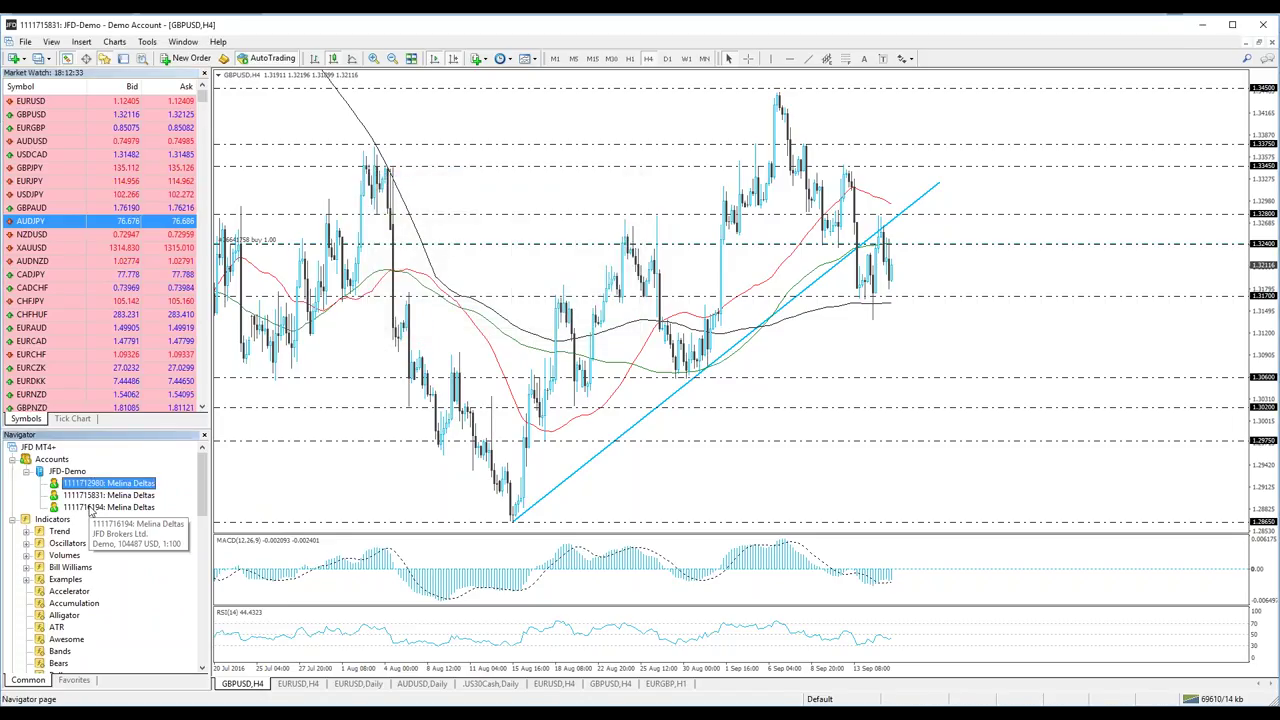
{"action": "right_click", "coordinate": [90, 509]}
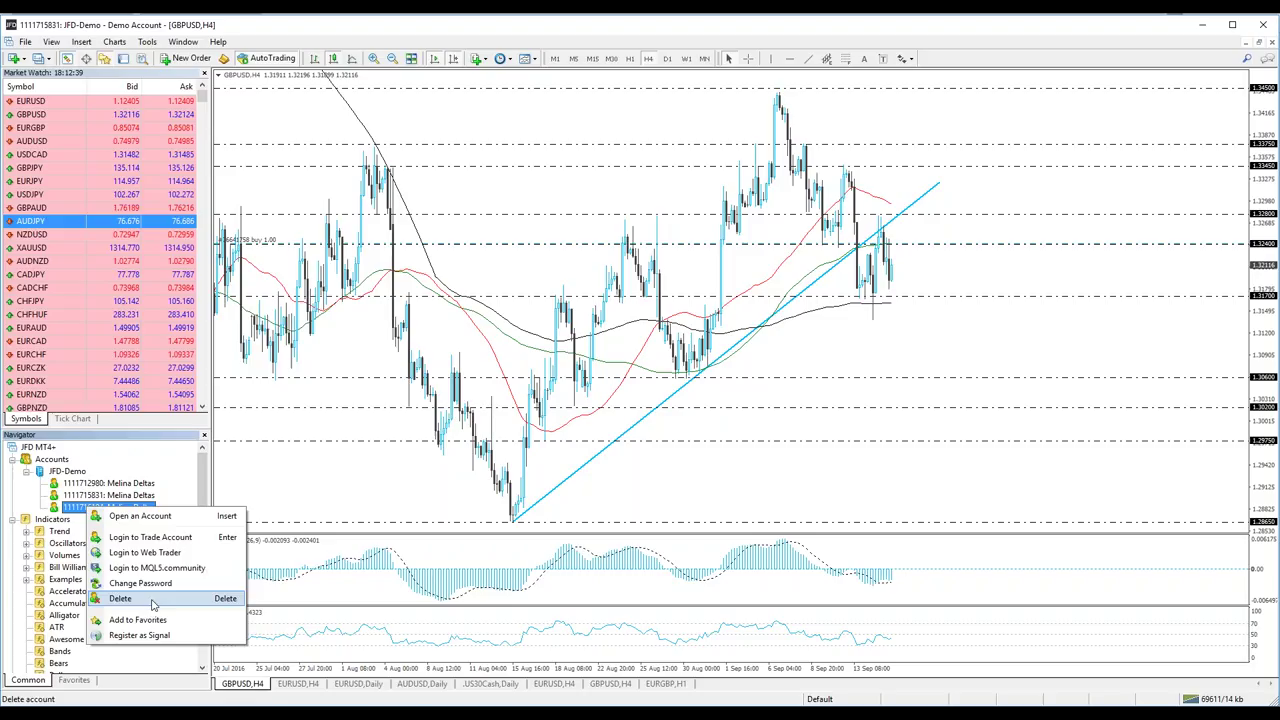
{"action": "key", "text": "Return"}
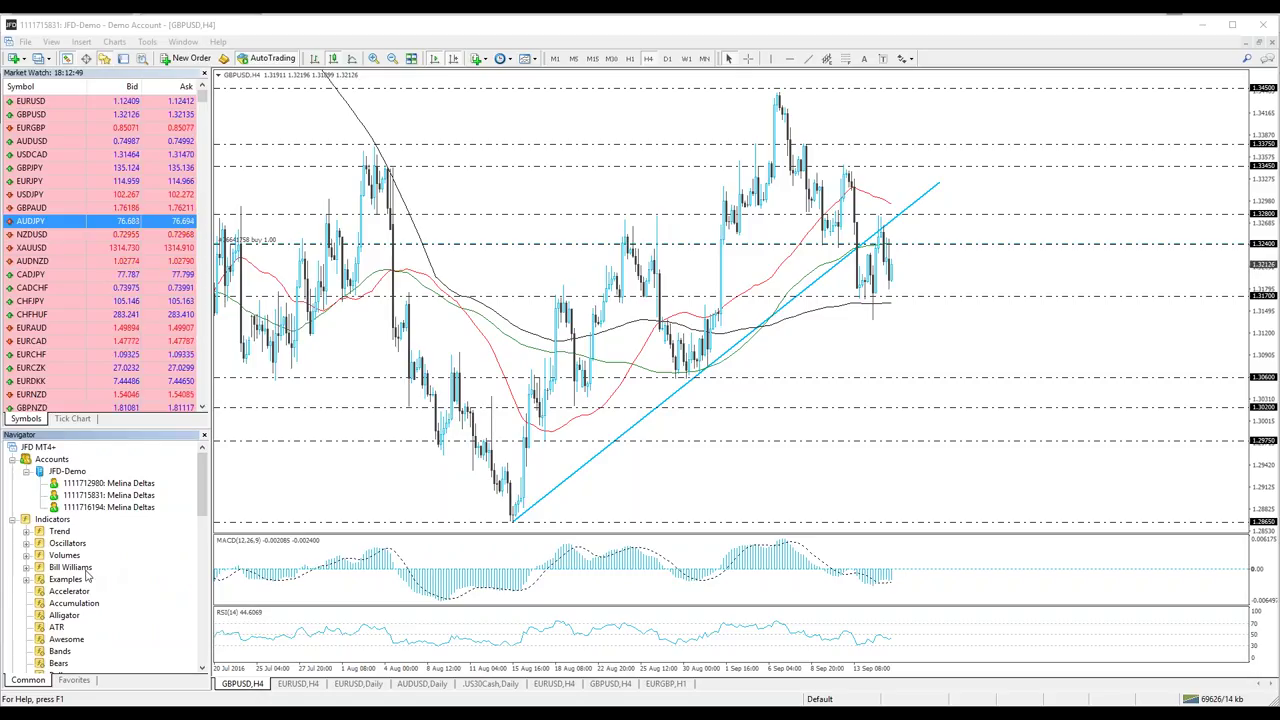
Attach the CCI(14) indicator from the Navigator to the GBPUSD chart with default settings
{"action": "scroll", "coordinate": [88, 573], "scroll_direction": "down", "scroll_amount": 1}
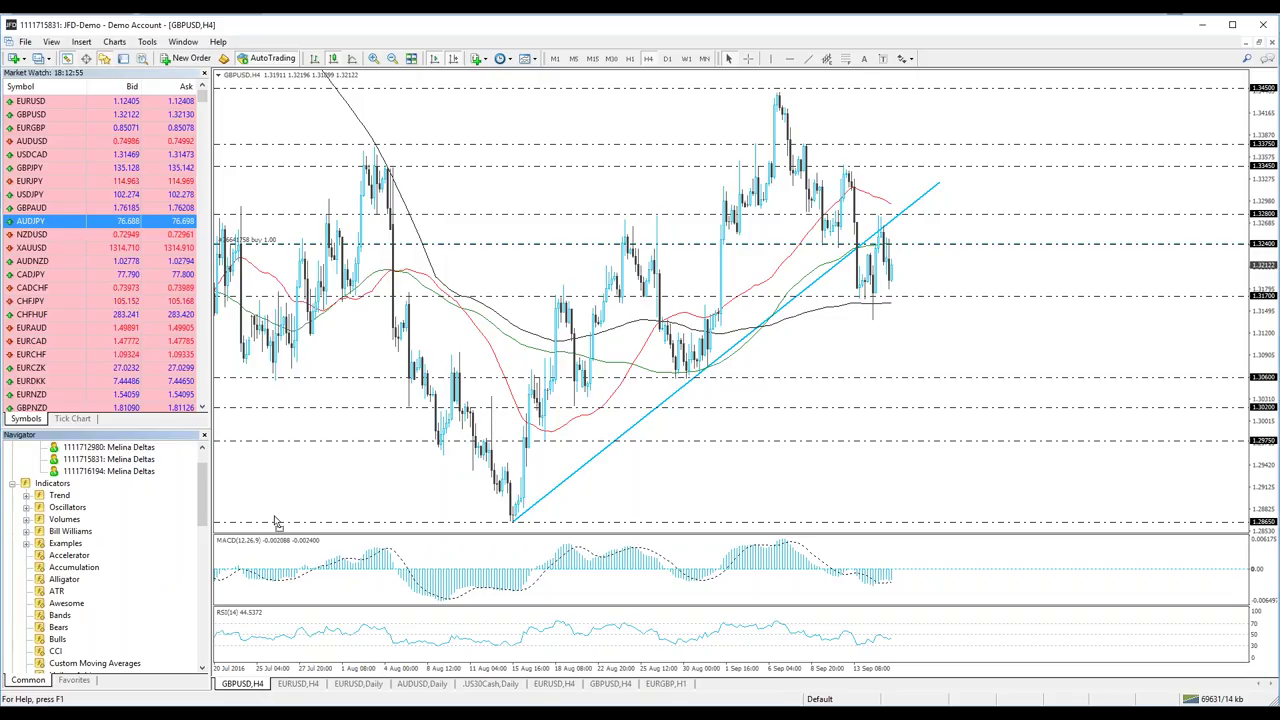
{"action": "left_click_drag", "start_coordinate": [278, 524], "coordinate": [290, 520]}
{"action": "left_click", "coordinate": [722, 440]}
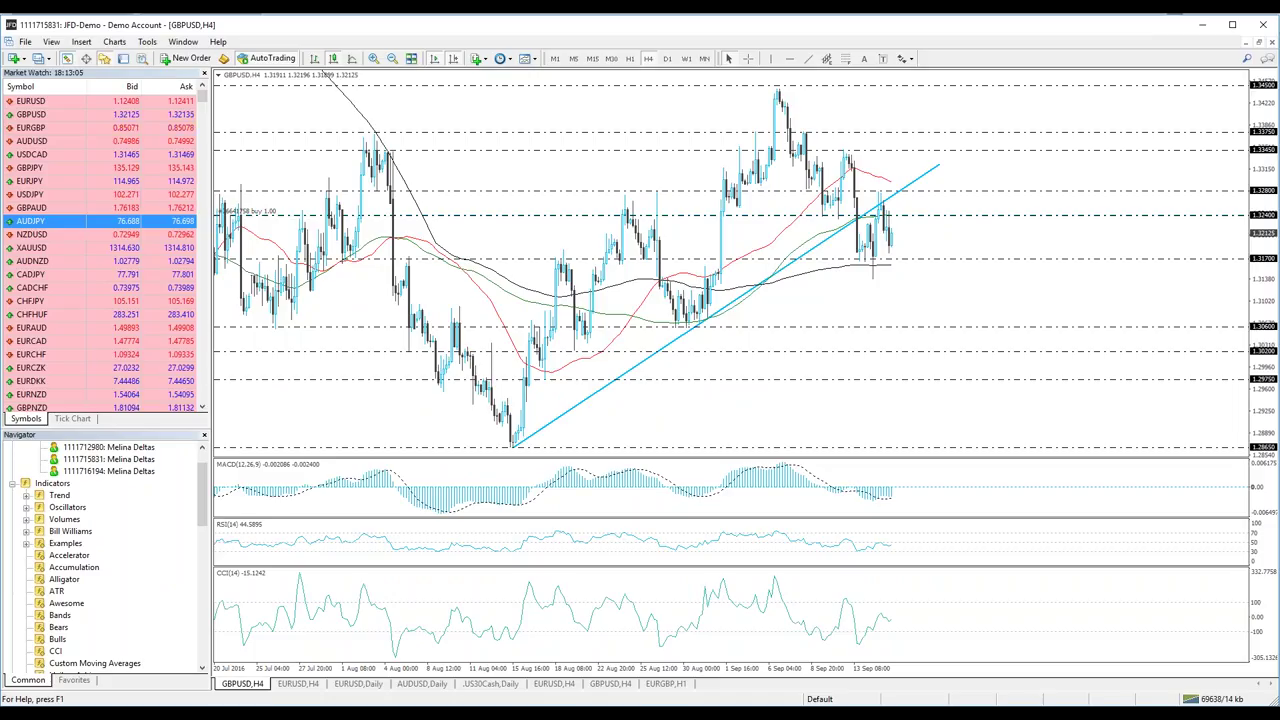
{"action": "left_click", "coordinate": [84, 44]}
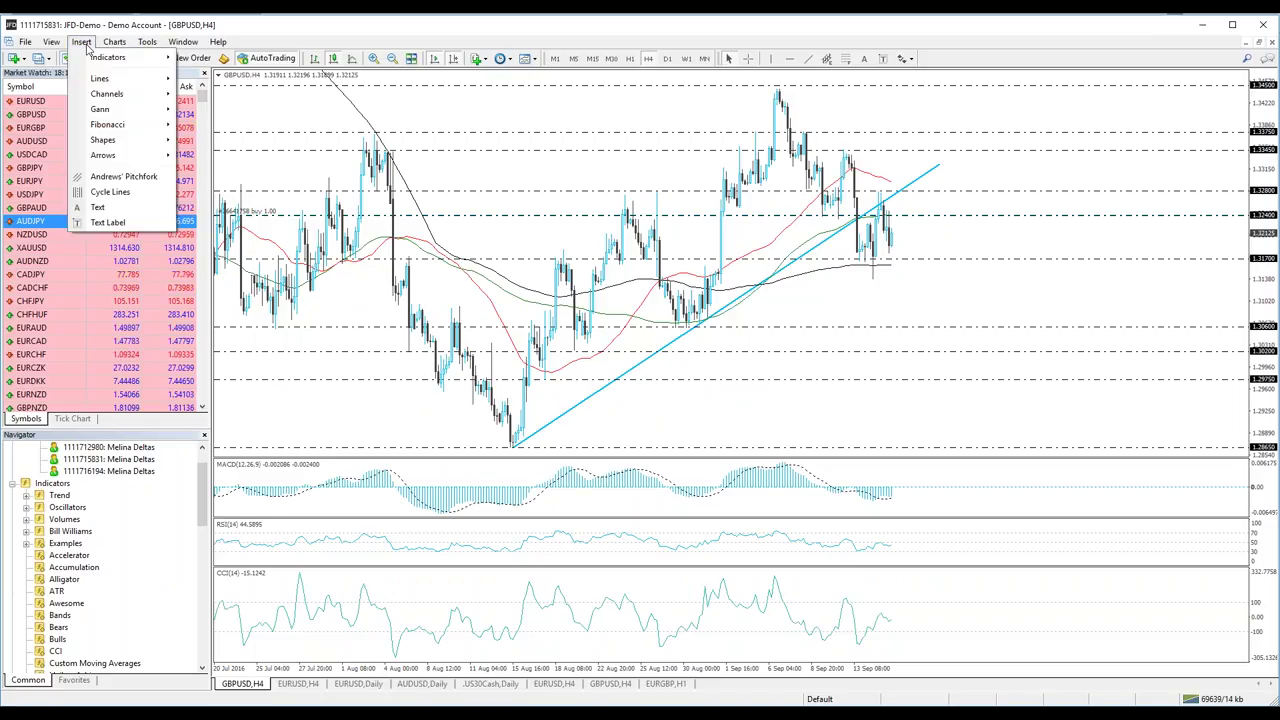
{"action": "mouse_move", "coordinate": [108, 57]}
{"action": "right_click", "coordinate": [57, 651]}
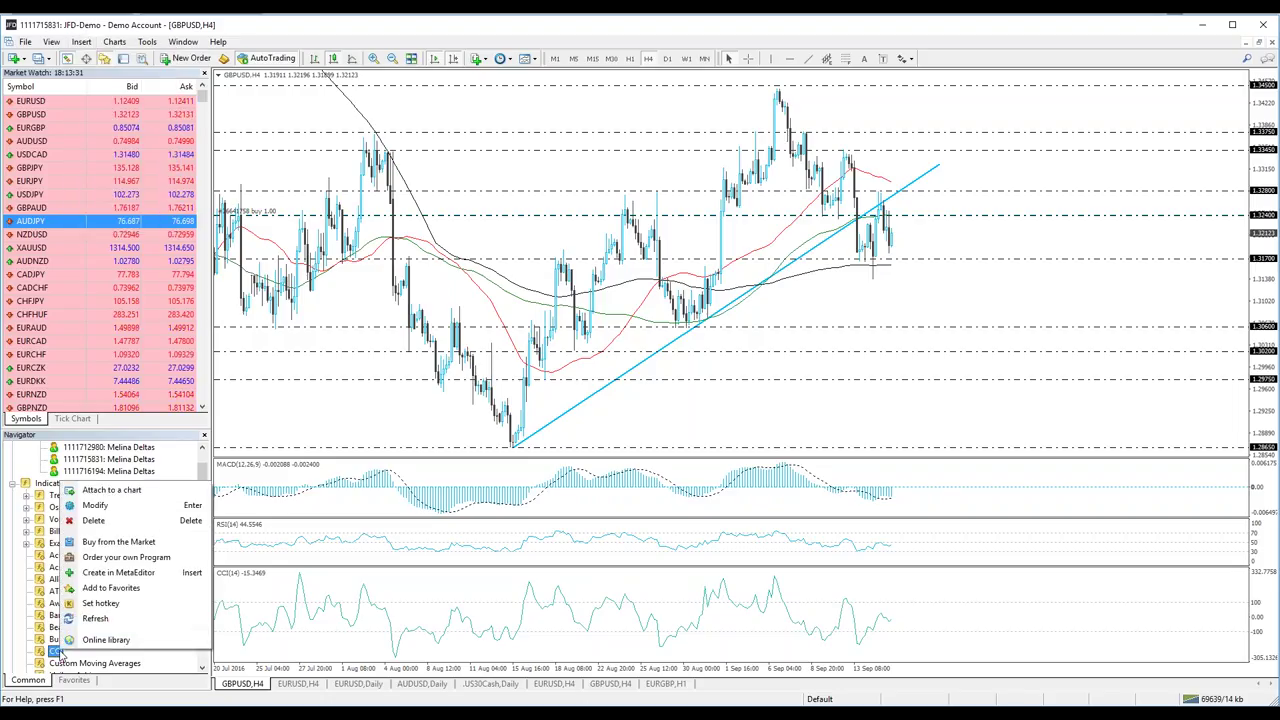
{"action": "left_click", "coordinate": [108, 507]}
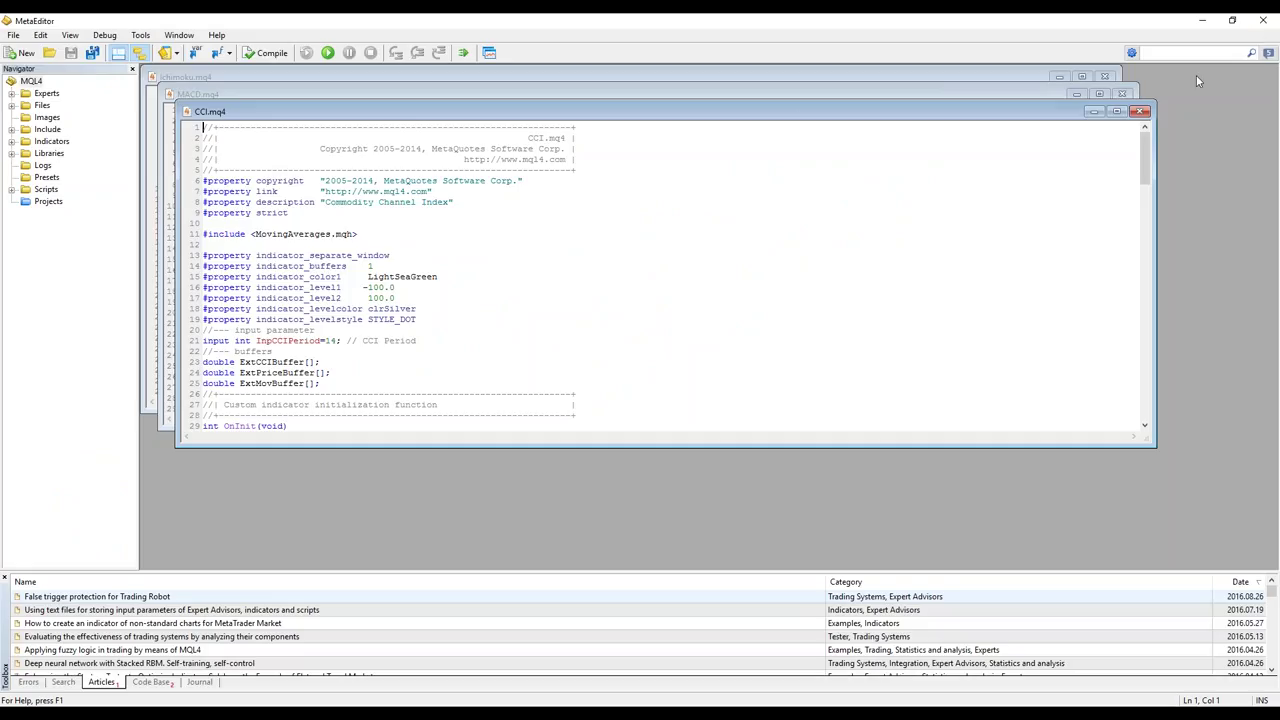
{"action": "left_click", "coordinate": [1263, 20]}
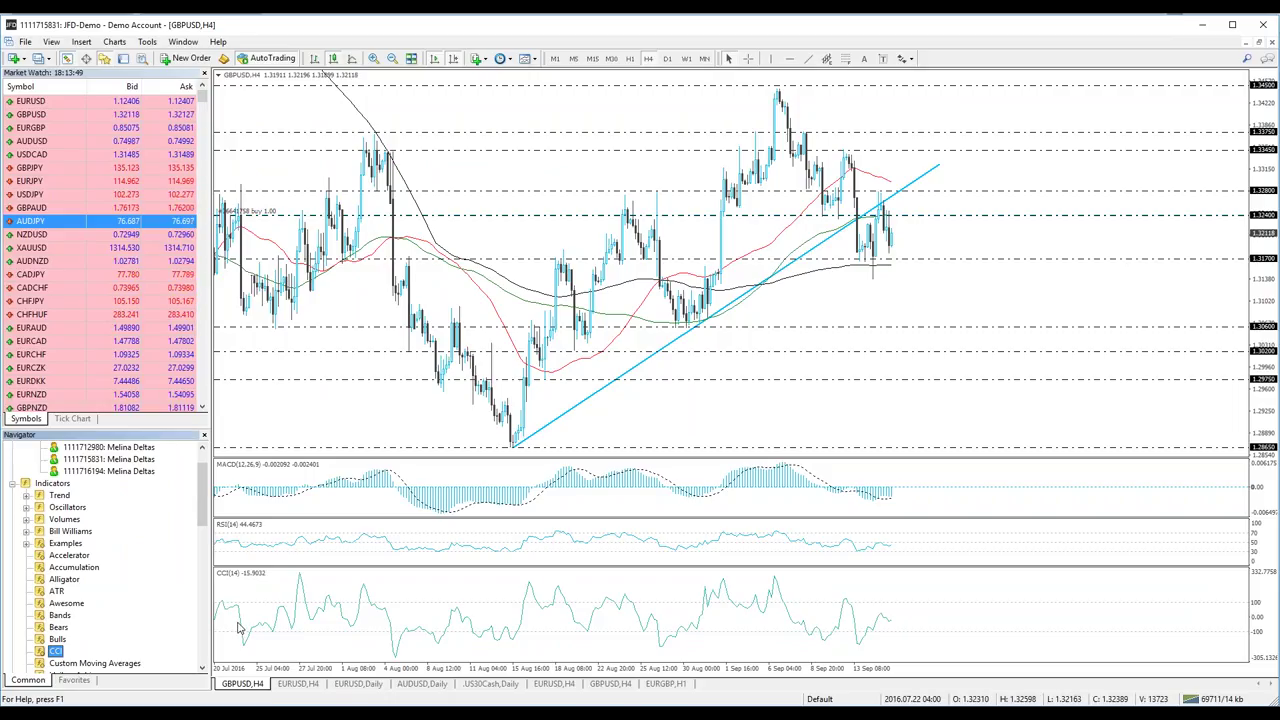
{"action": "left_click", "coordinate": [251, 581]}
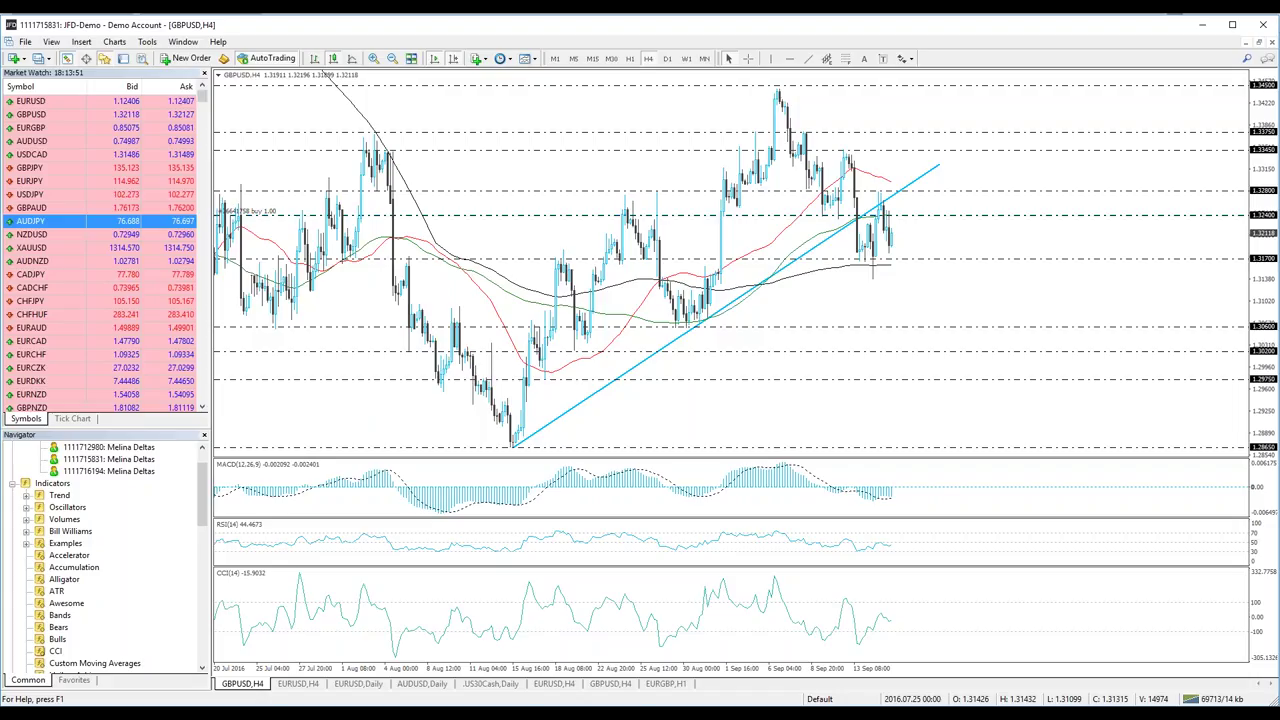
{"action": "double_click", "coordinate": [444, 504]}
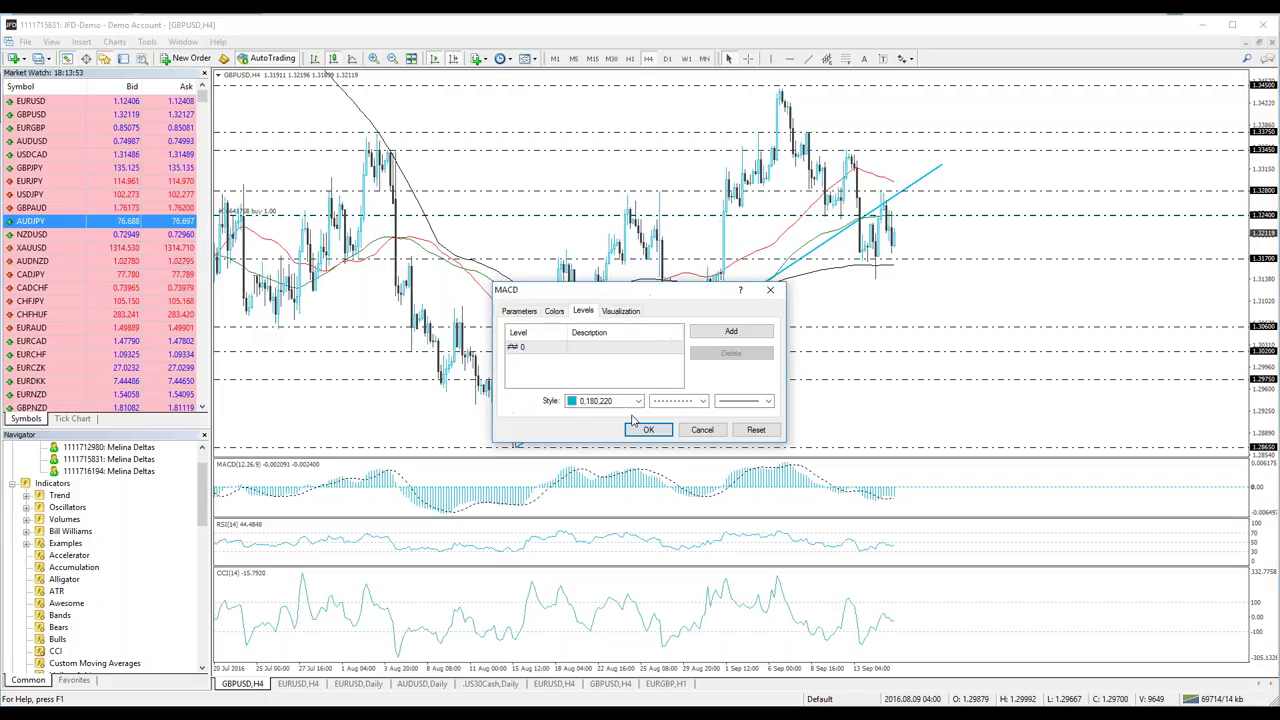
{"action": "left_click", "coordinate": [771, 292]}
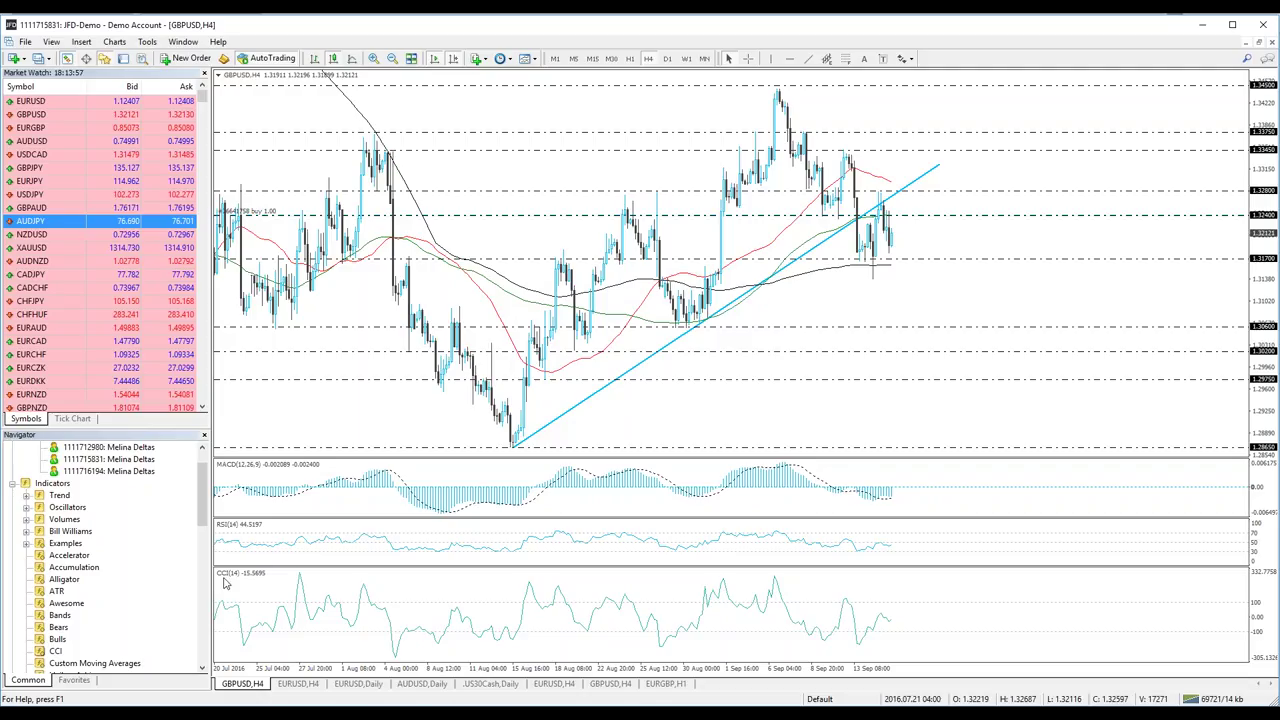
{"action": "scroll", "coordinate": [133, 577], "scroll_direction": "down", "scroll_amount": 2}
{"action": "scroll", "coordinate": [133, 577], "scroll_direction": "down", "scroll_amount": 1}
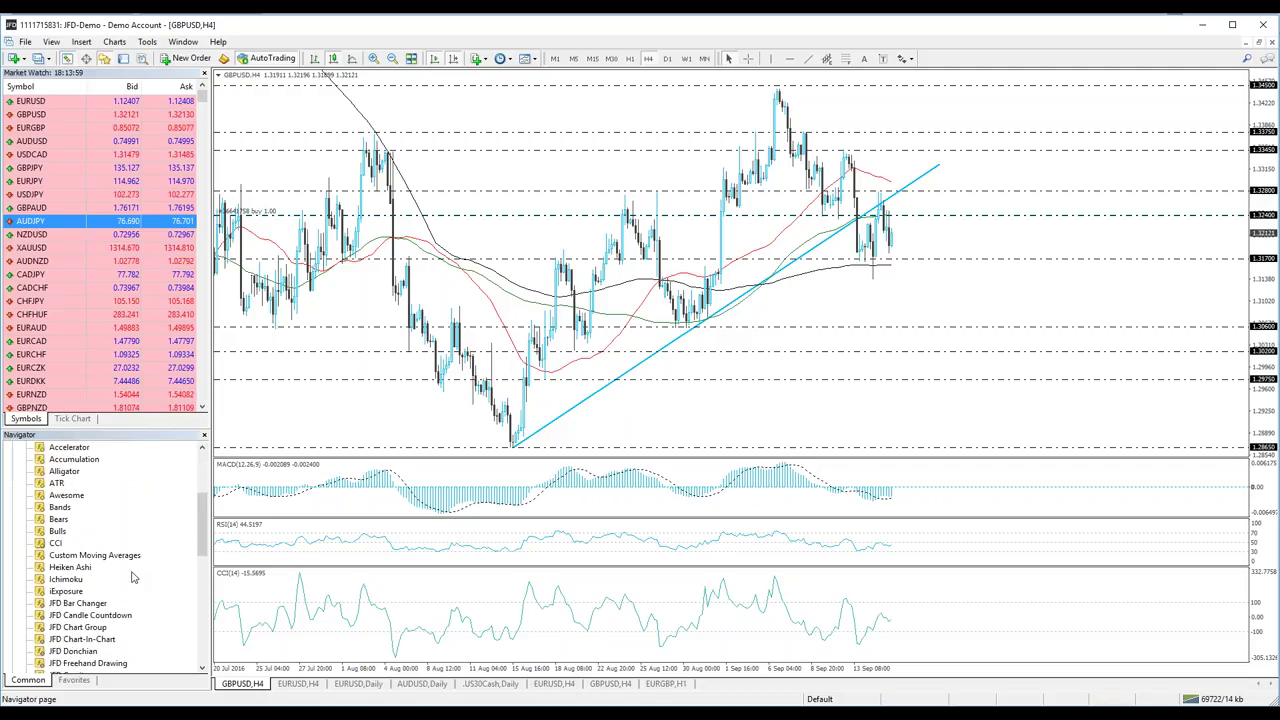
{"action": "scroll", "coordinate": [133, 577], "scroll_direction": "down", "scroll_amount": 1}
{"action": "scroll", "coordinate": [133, 577], "scroll_direction": "down", "scroll_amount": 4}
{"action": "scroll", "coordinate": [133, 577], "scroll_direction": "down", "scroll_amount": 6}
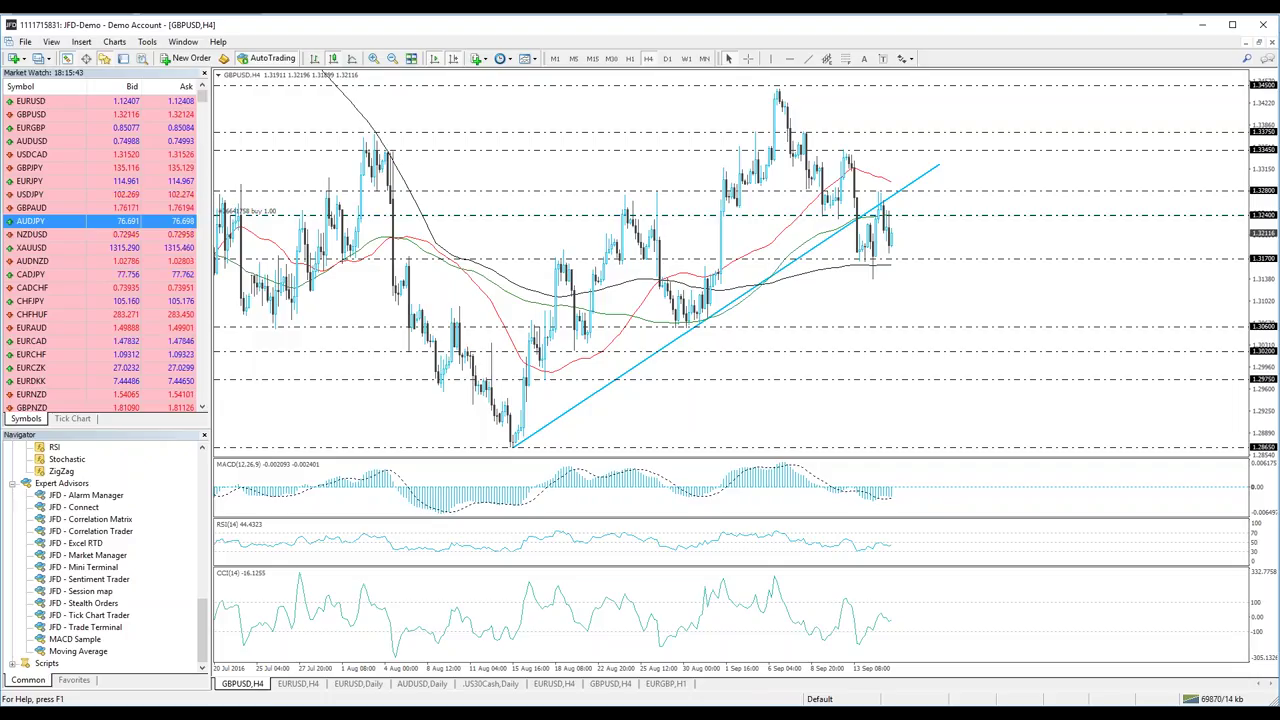
{"action": "left_click", "coordinate": [40, 664]}
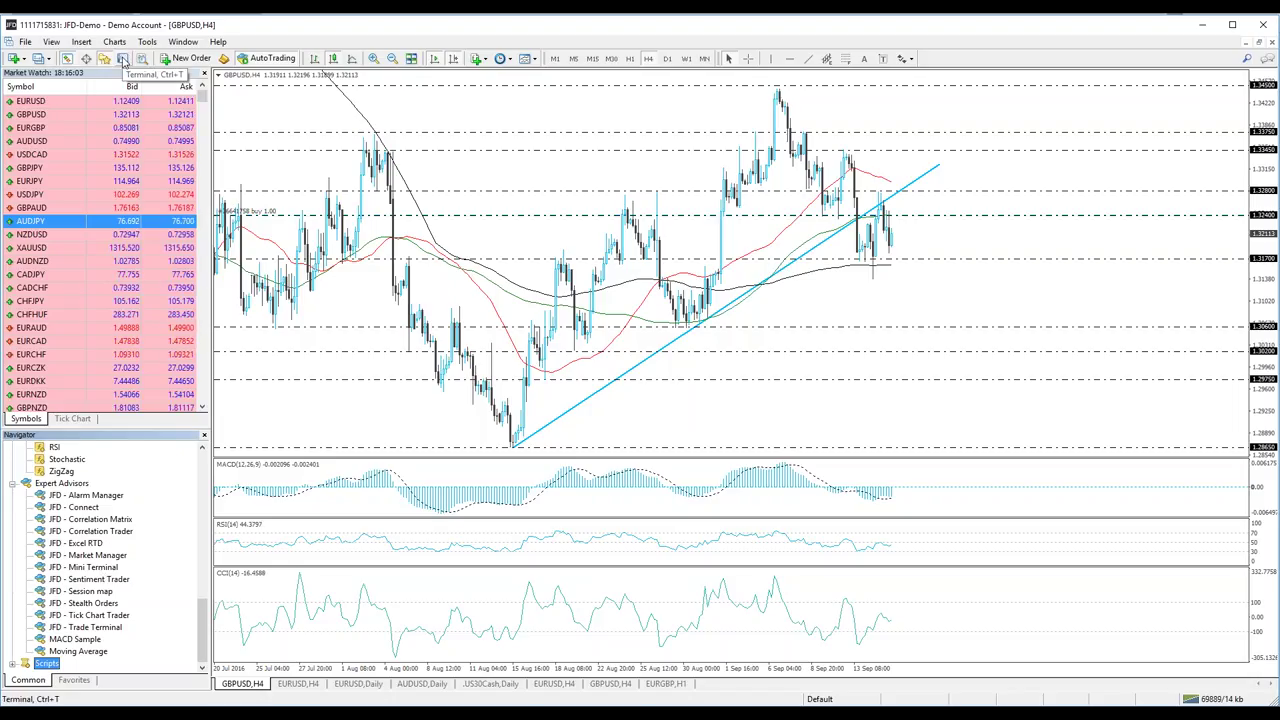
Switch to the second GBPUSD,H4 chart tab, the one with moving averages and Stochastic
{"action": "left_click", "coordinate": [123, 59]}
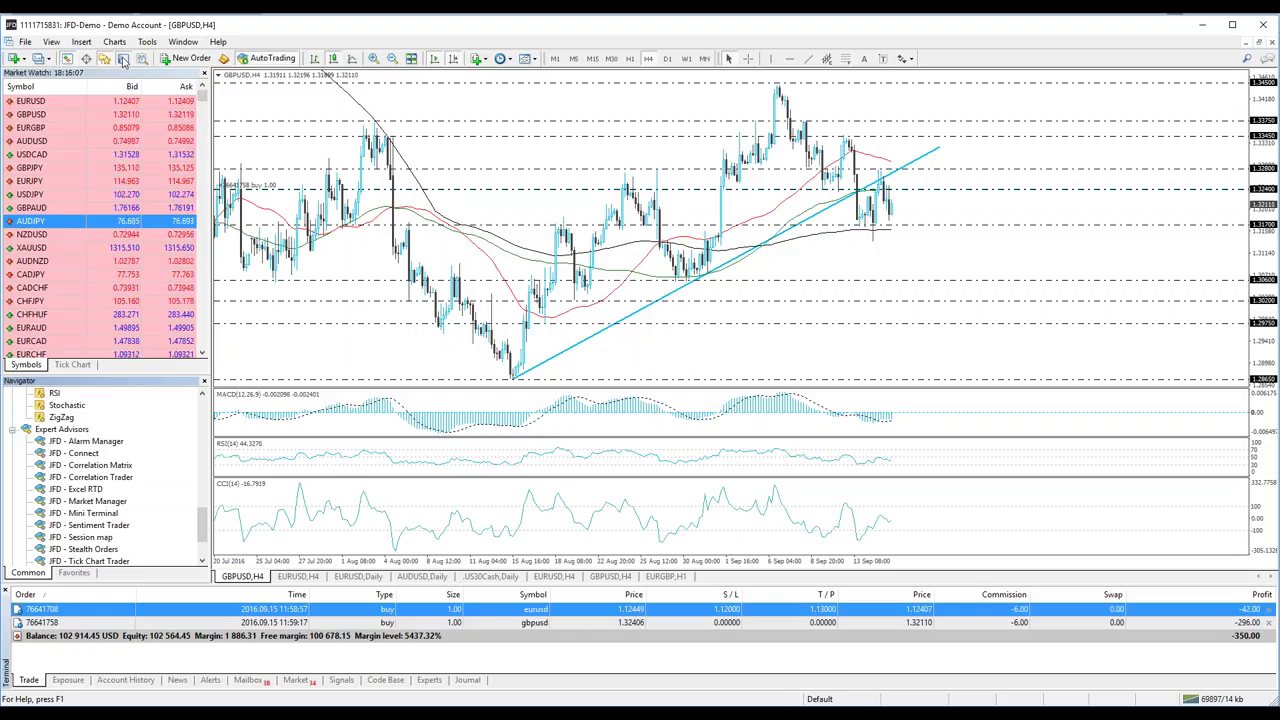
{"action": "left_click", "coordinate": [52, 44]}
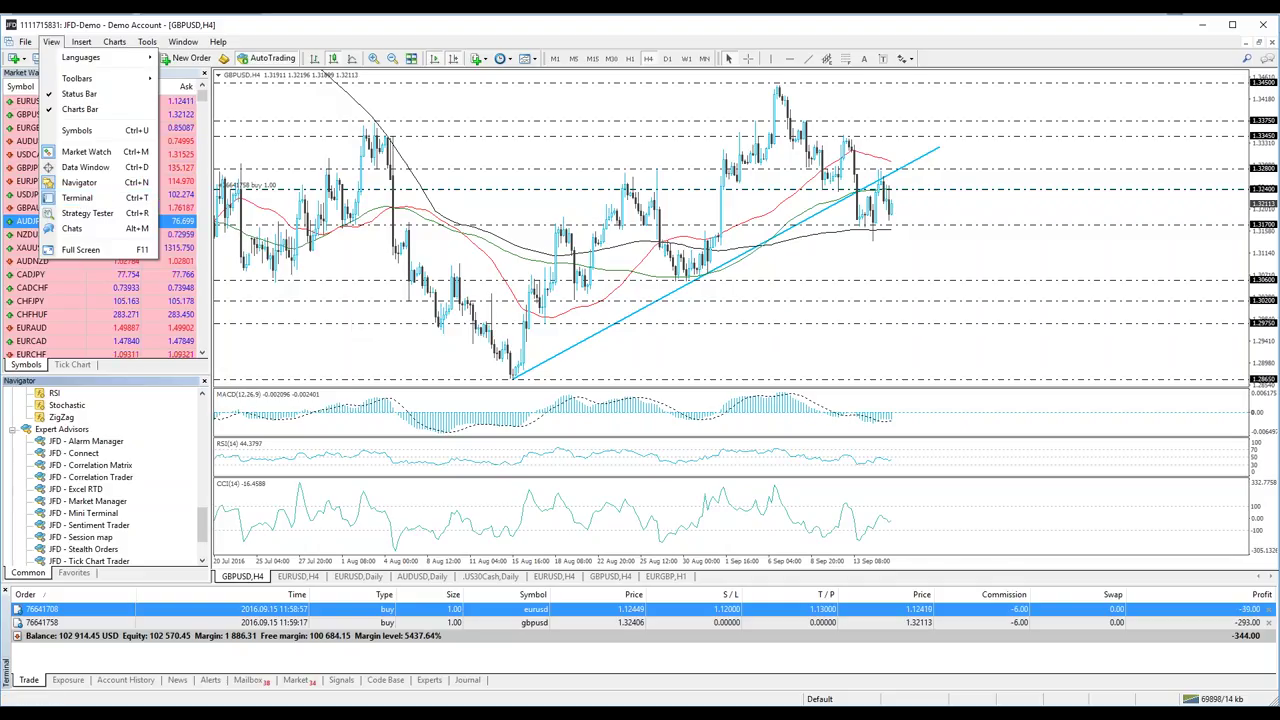
{"action": "scroll", "coordinate": [345, 326], "scroll_direction": "up", "scroll_amount": 2}
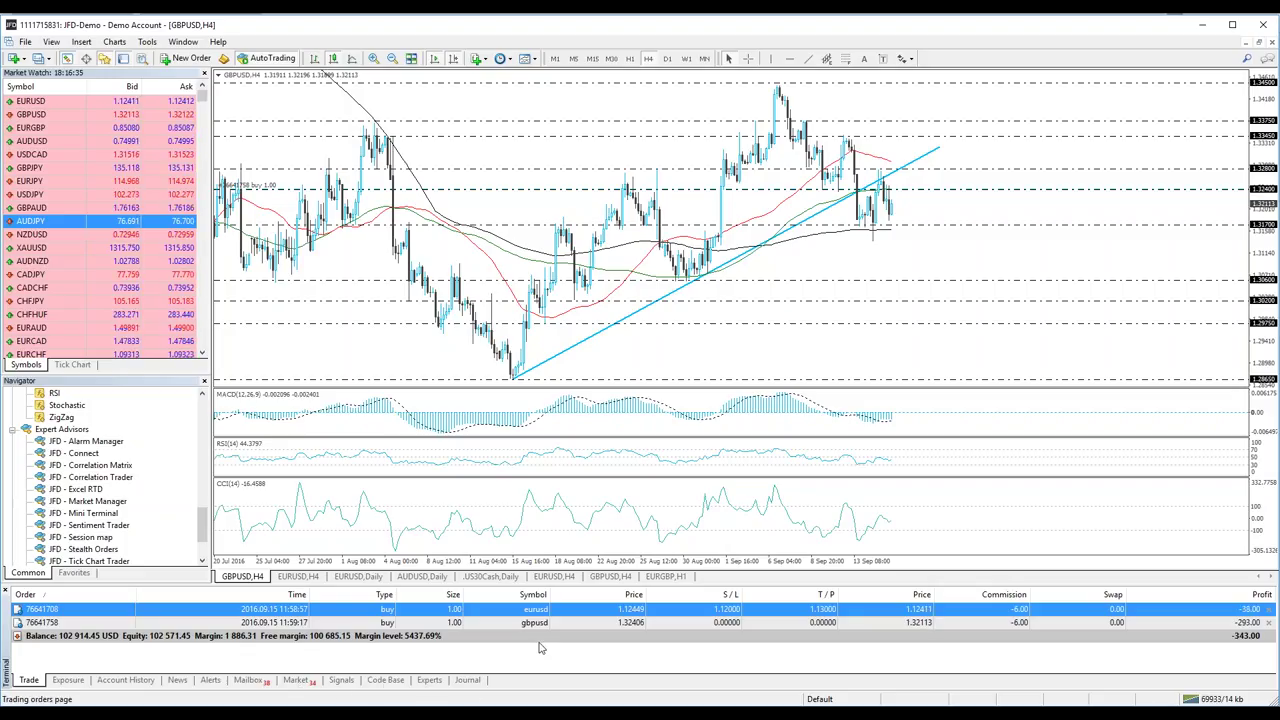
{"action": "left_click", "coordinate": [625, 578]}
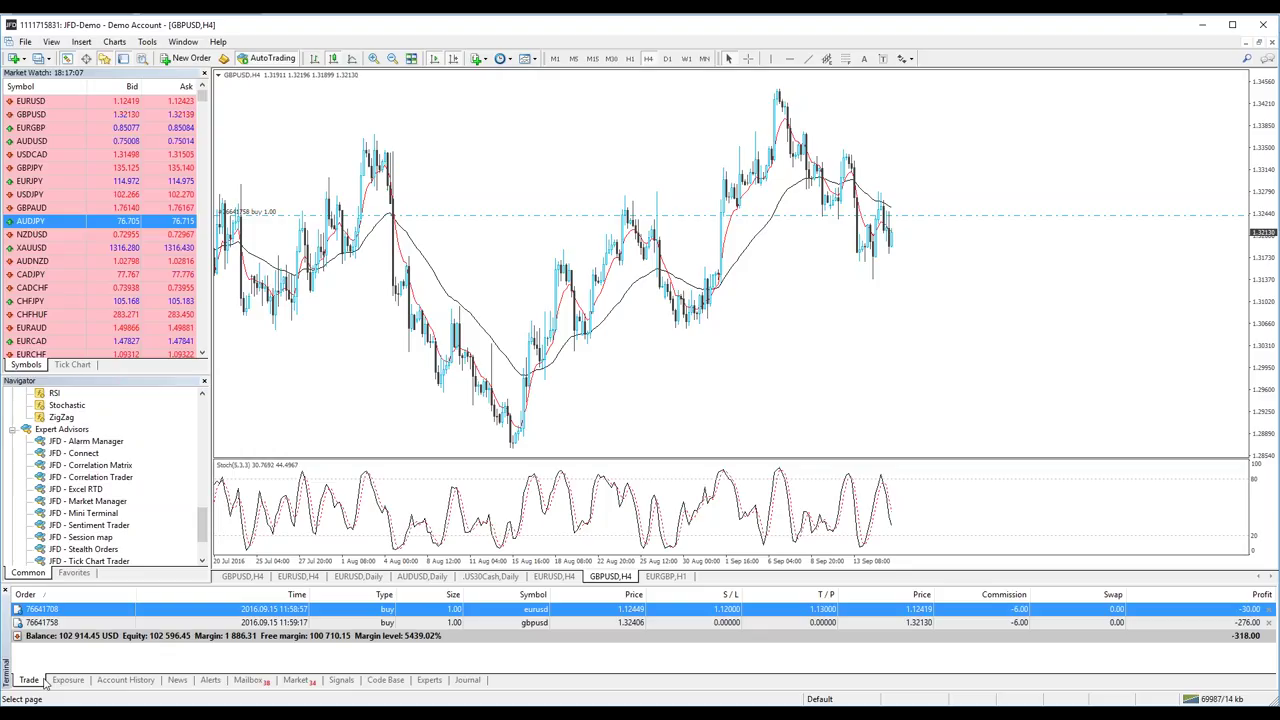
Buy 1.00 lot of EURGBP at market from Market Watch
{"action": "double_click", "coordinate": [60, 128]}
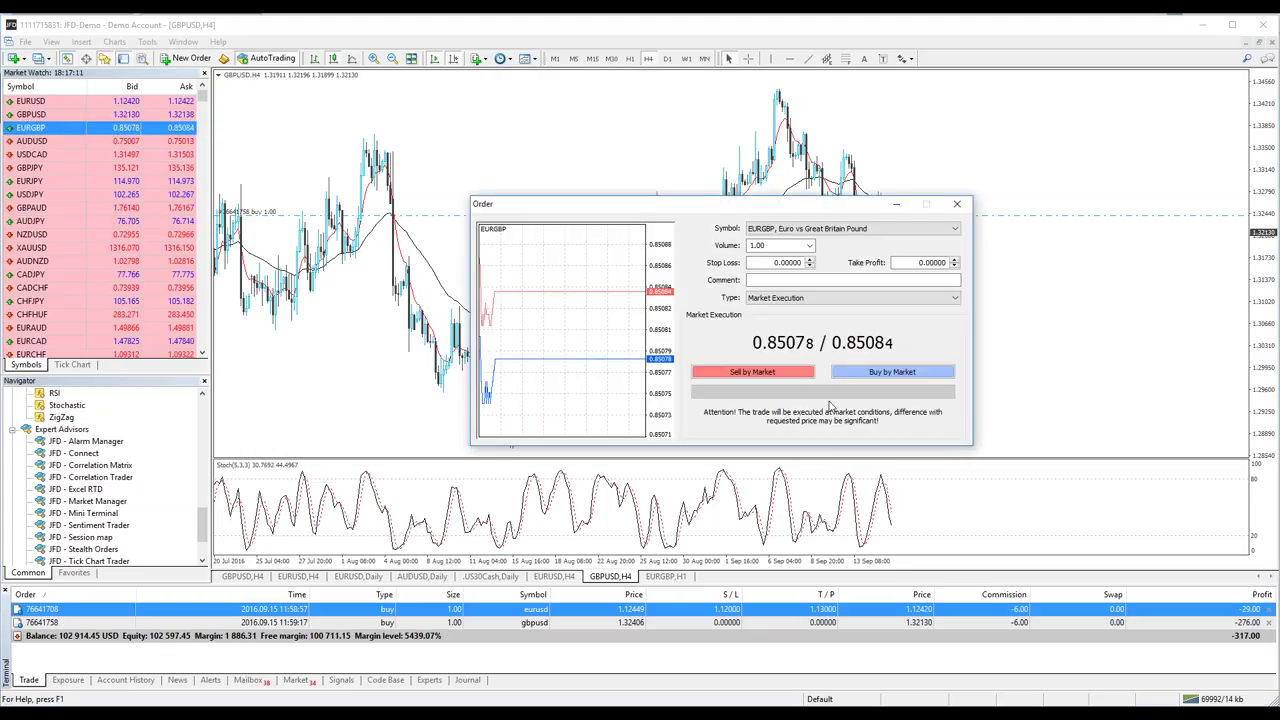
{"action": "left_click", "coordinate": [864, 377]}
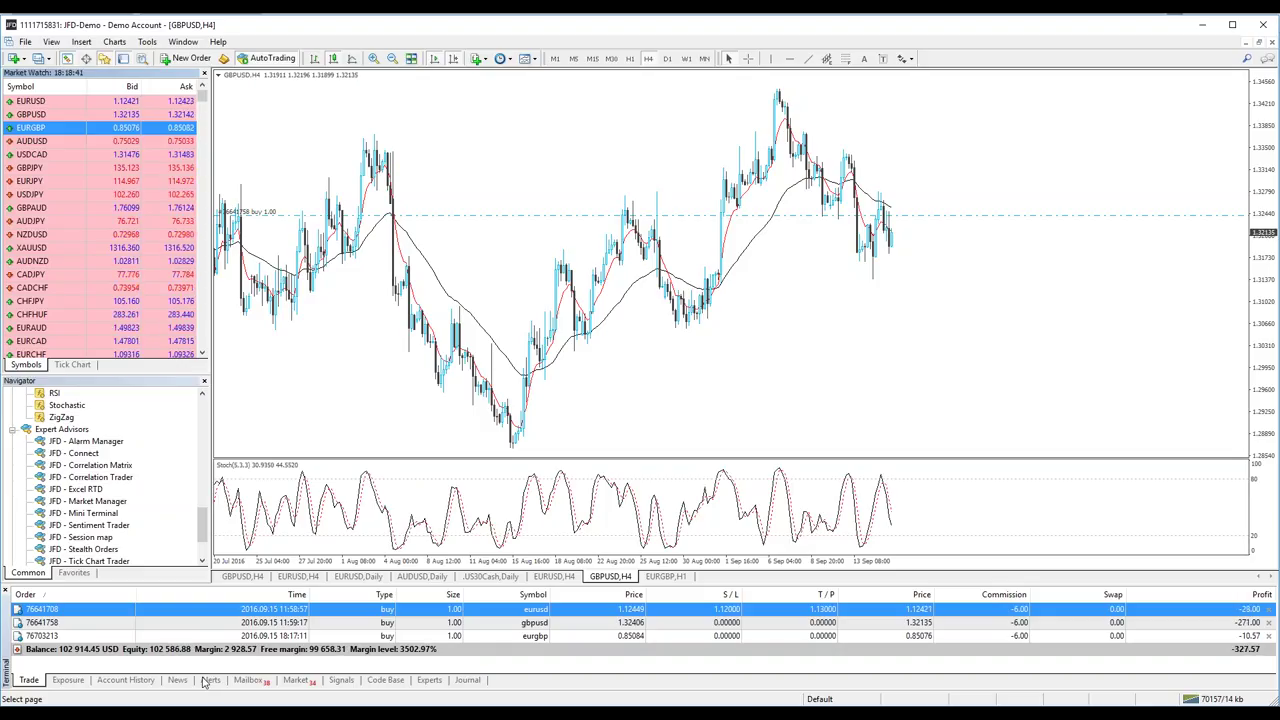
{"action": "left_click", "coordinate": [113, 684]}
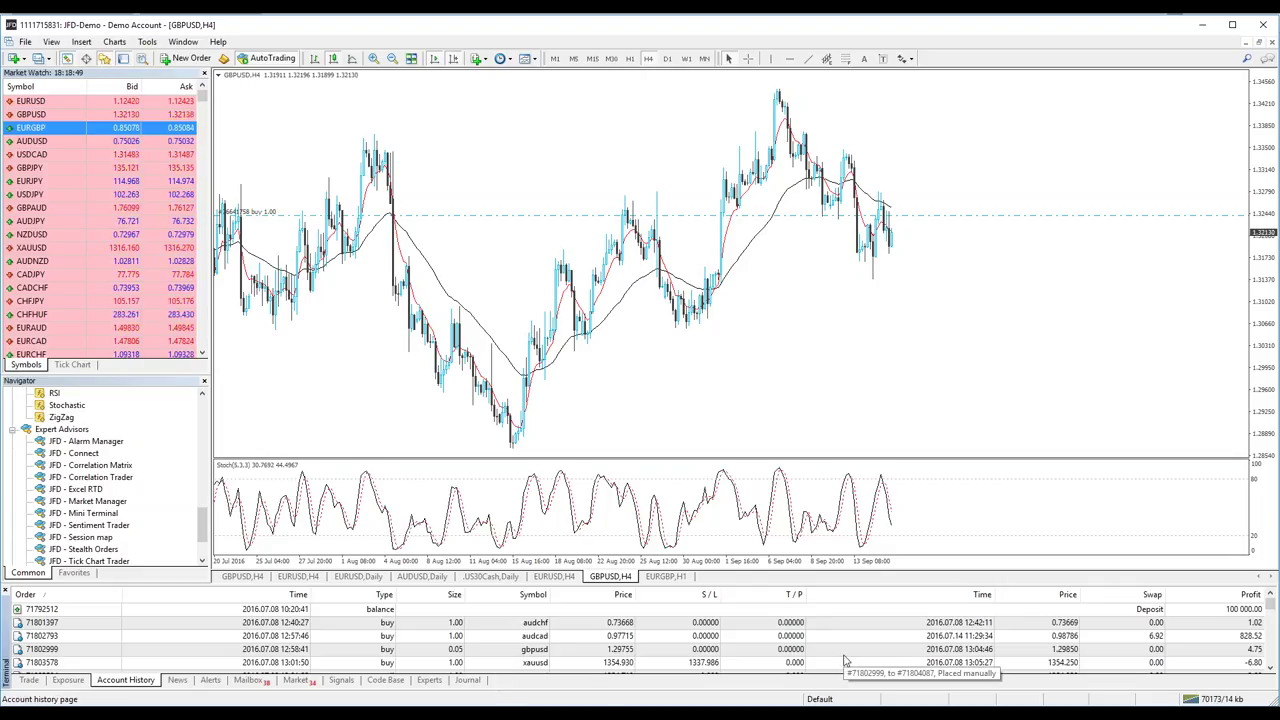
Scroll Account History to the latest closed trades and the 2 914.45 total profit line
{"action": "scroll", "coordinate": [113, 635], "scroll_direction": "down", "scroll_amount": 5}
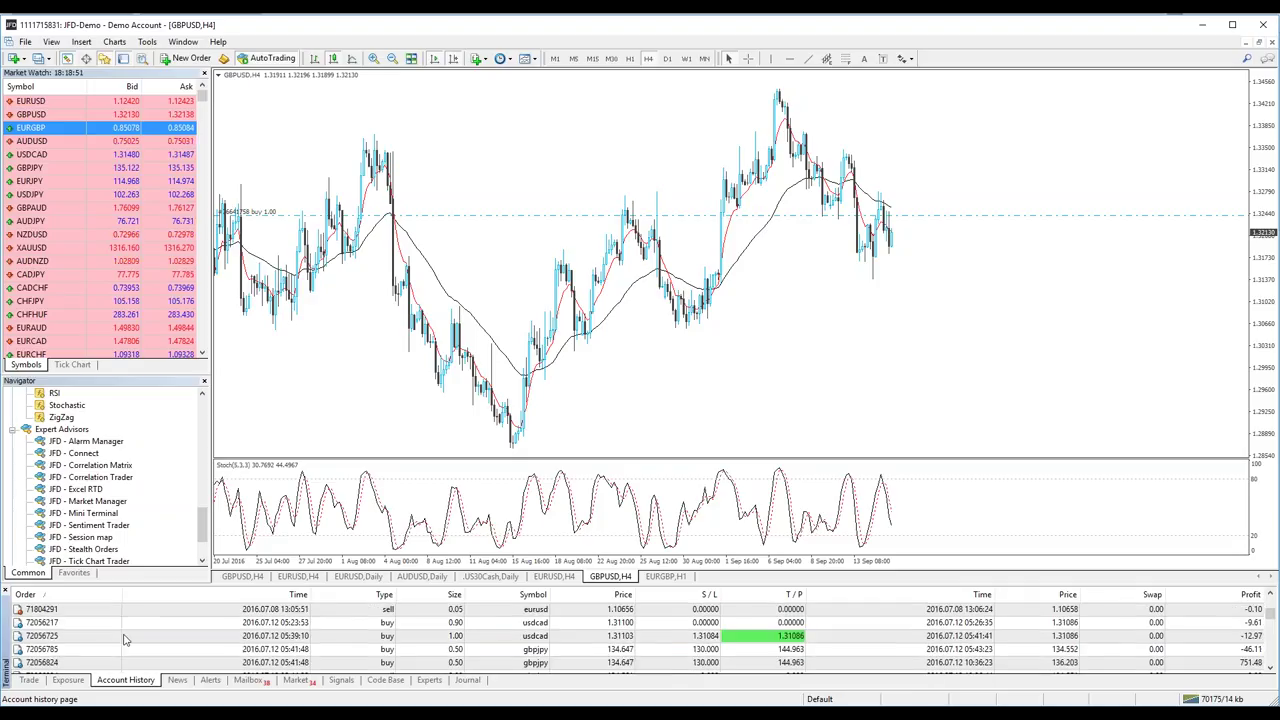
{"action": "scroll", "coordinate": [113, 635], "scroll_direction": "down", "scroll_amount": 5}
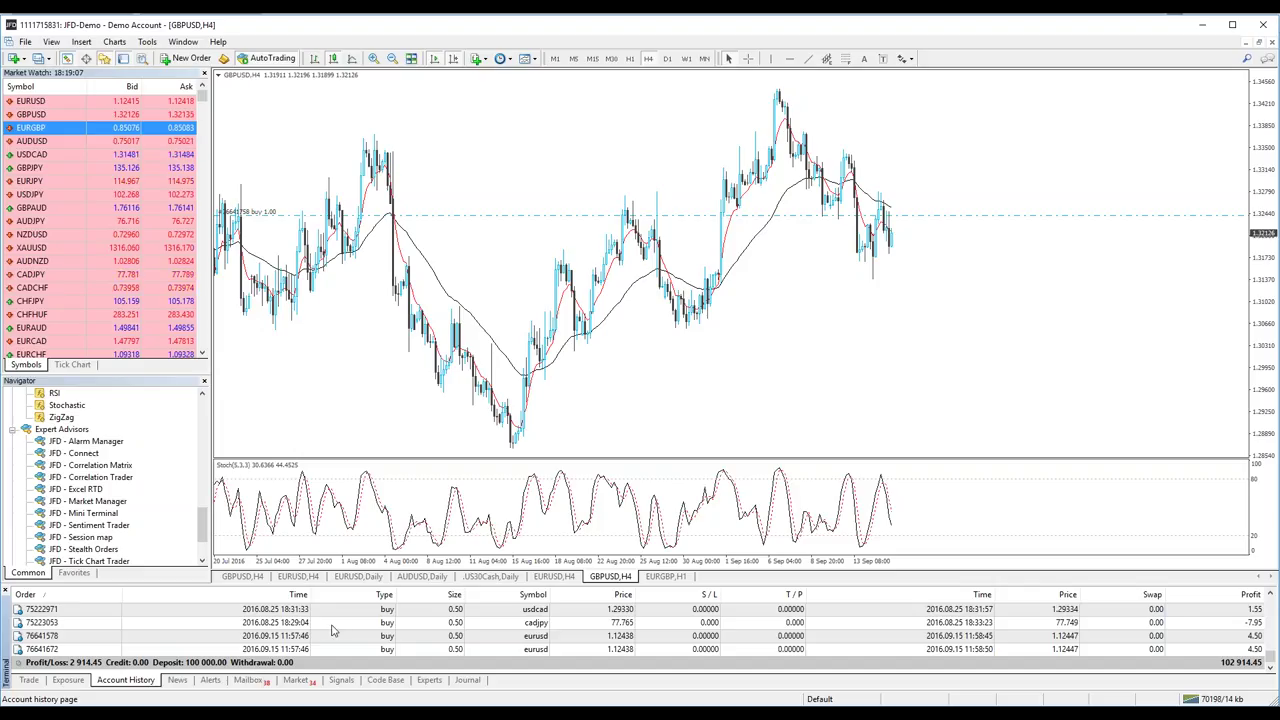
{"action": "right_click", "coordinate": [333, 625]}
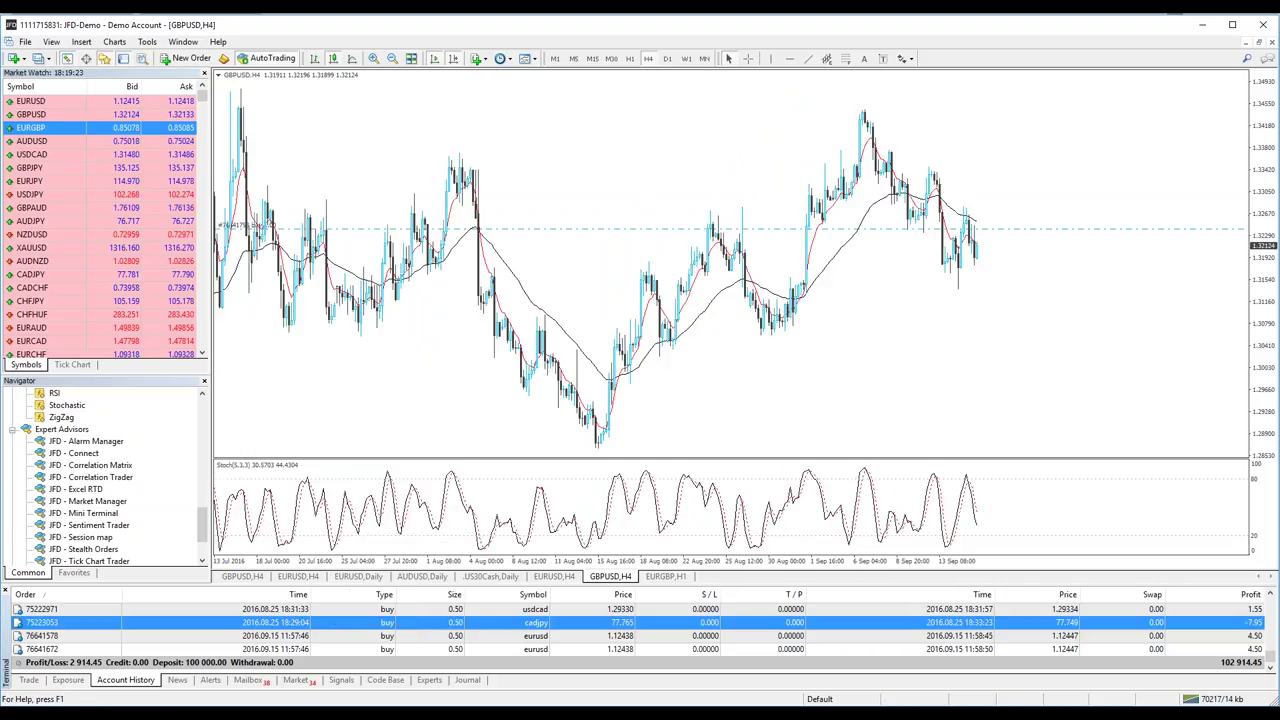
{"action": "scroll", "coordinate": [730, 270], "scroll_direction": "down", "scroll_amount": 2}
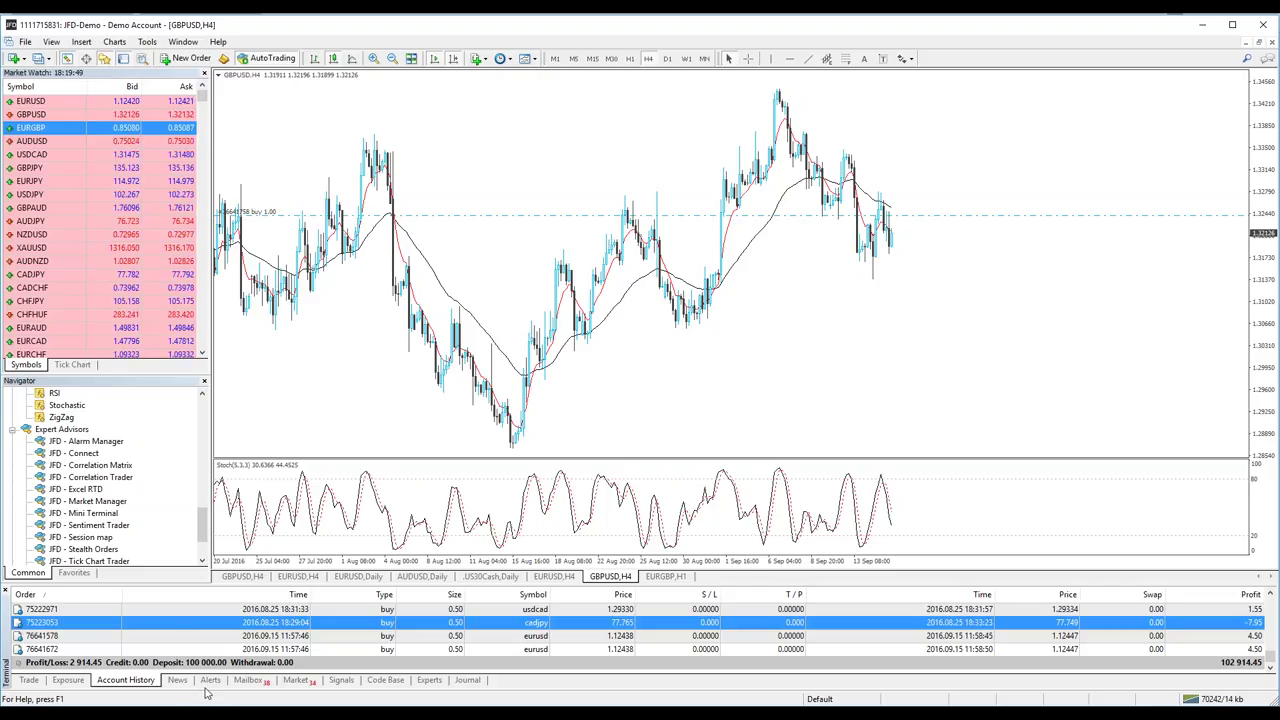
Start a new enabled EURUSD alert from the Alerts tab, keeping Sound as its action
{"action": "left_click", "coordinate": [210, 680]}
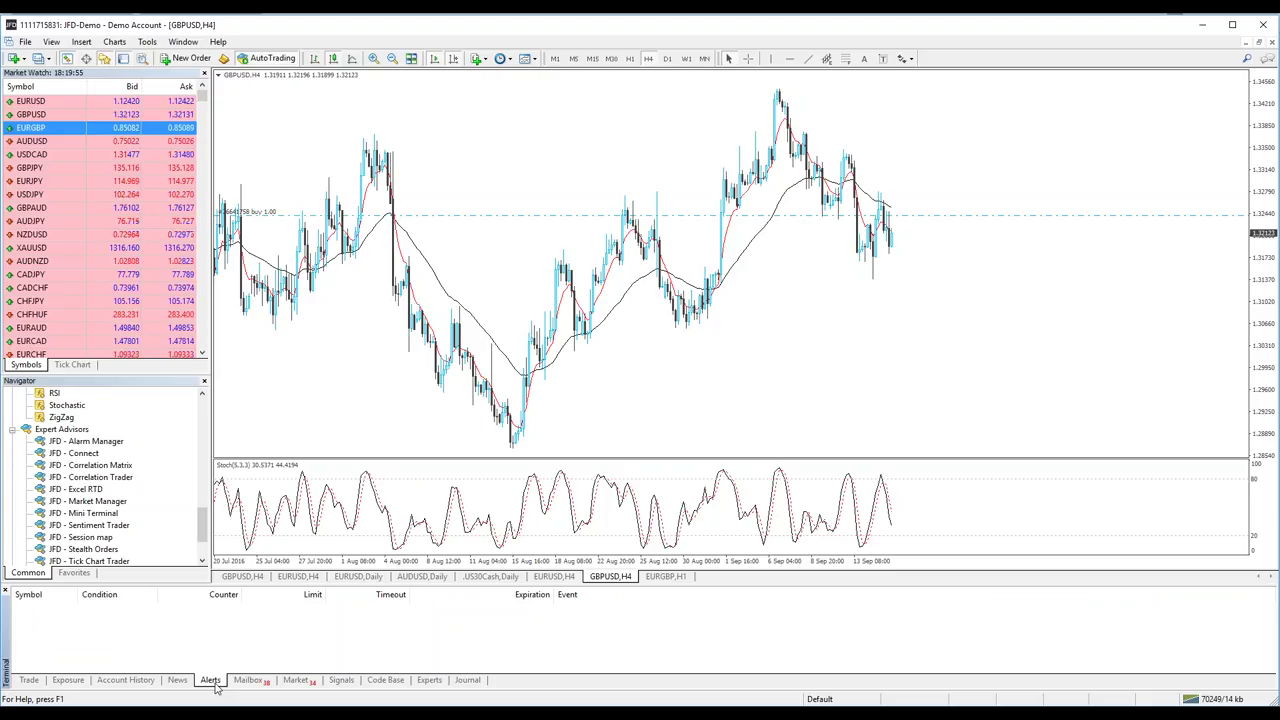
{"action": "right_click", "coordinate": [277, 634]}
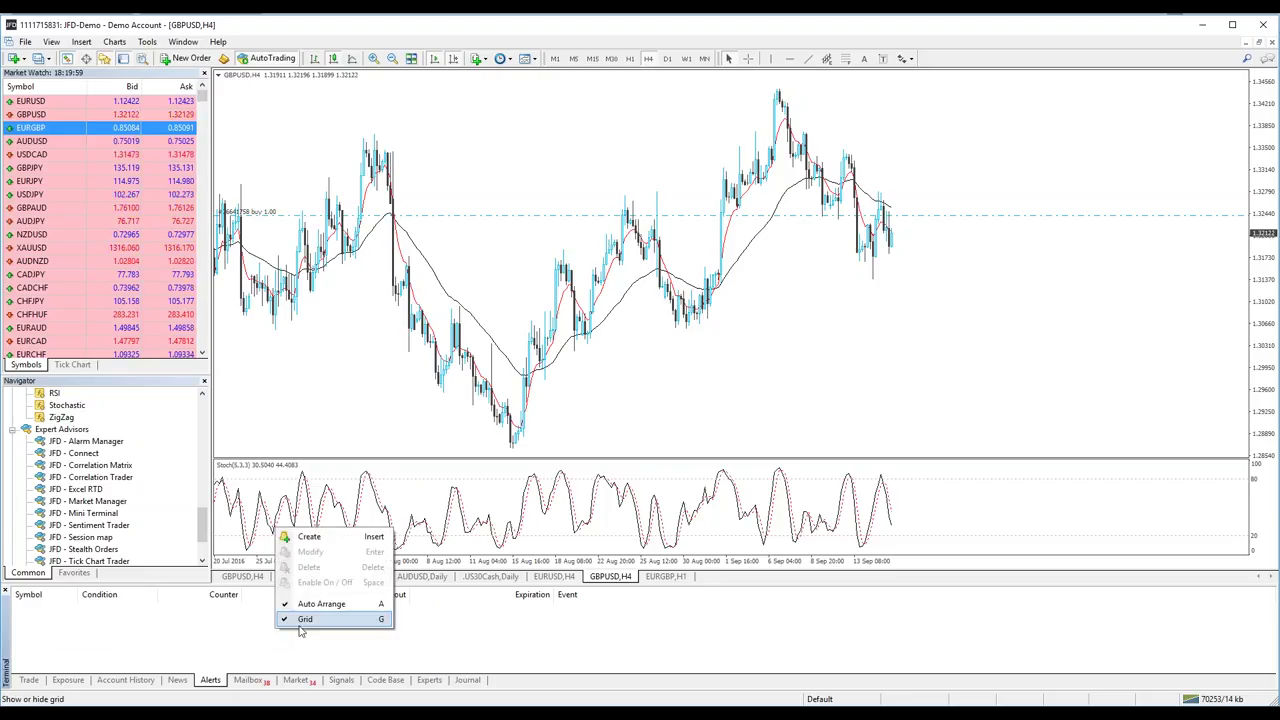
{"action": "left_click", "coordinate": [310, 540]}
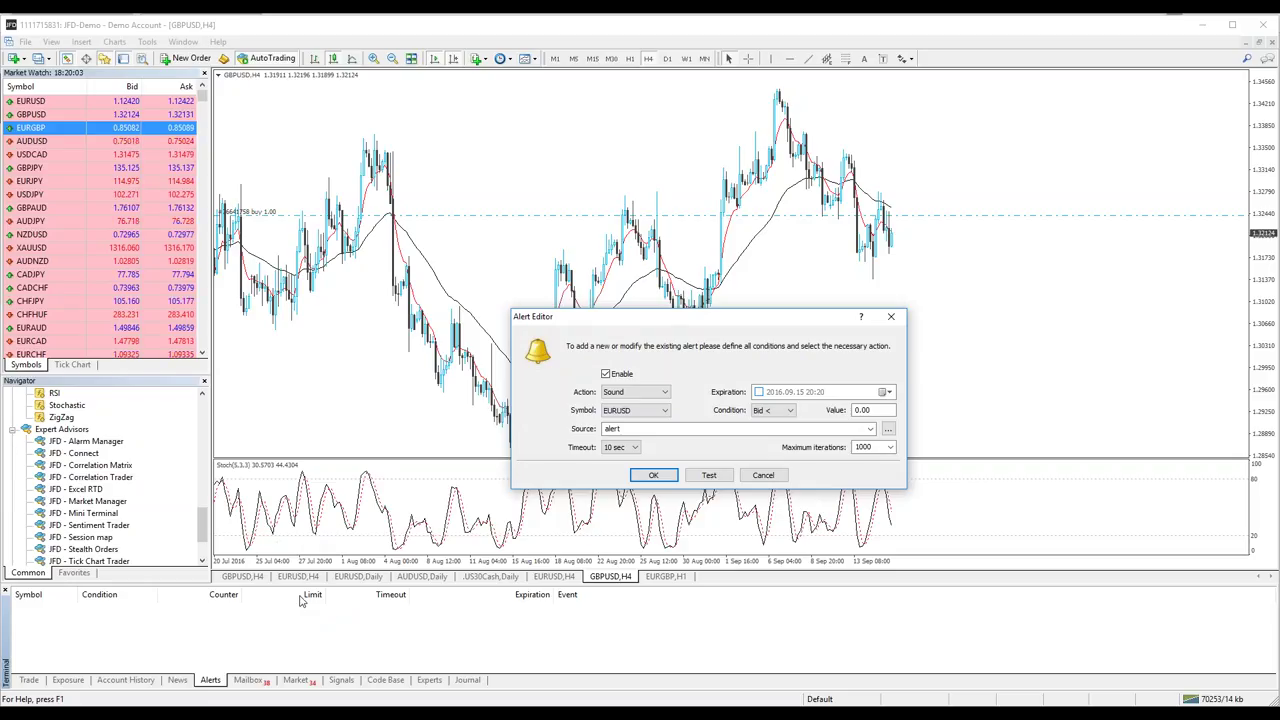
{"action": "left_click", "coordinate": [625, 411]}
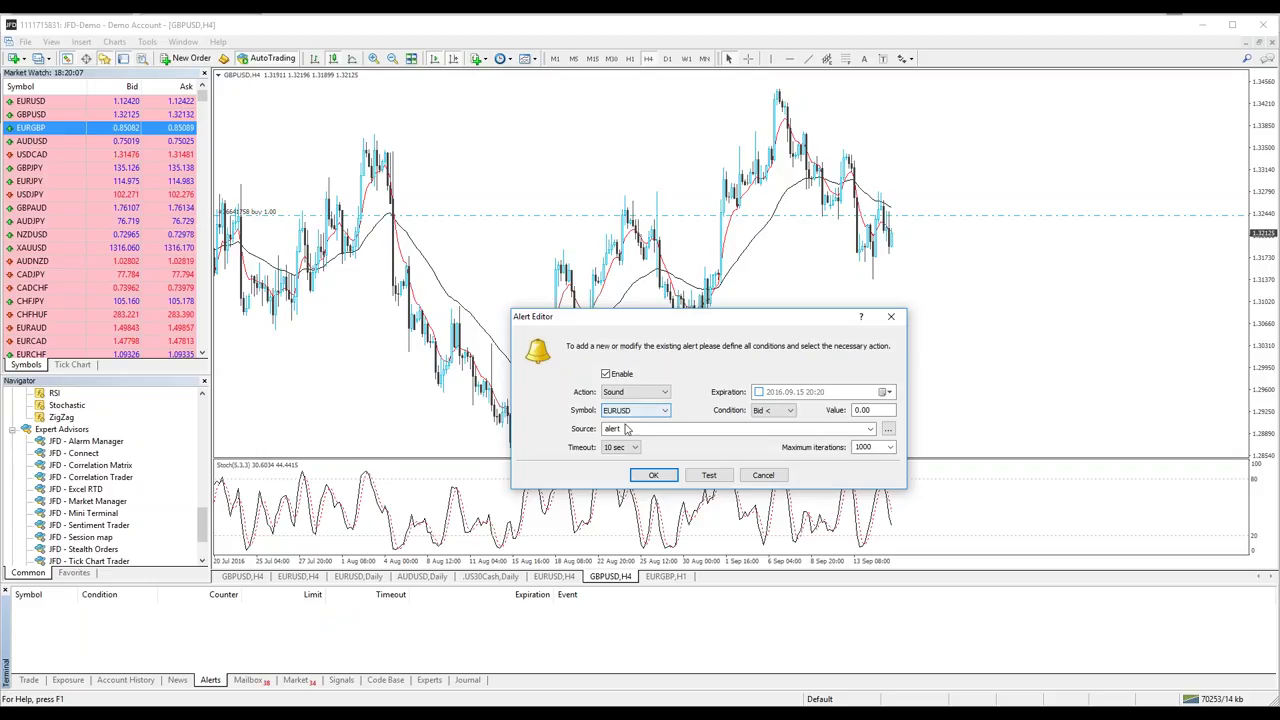
{"action": "left_click", "coordinate": [623, 376]}
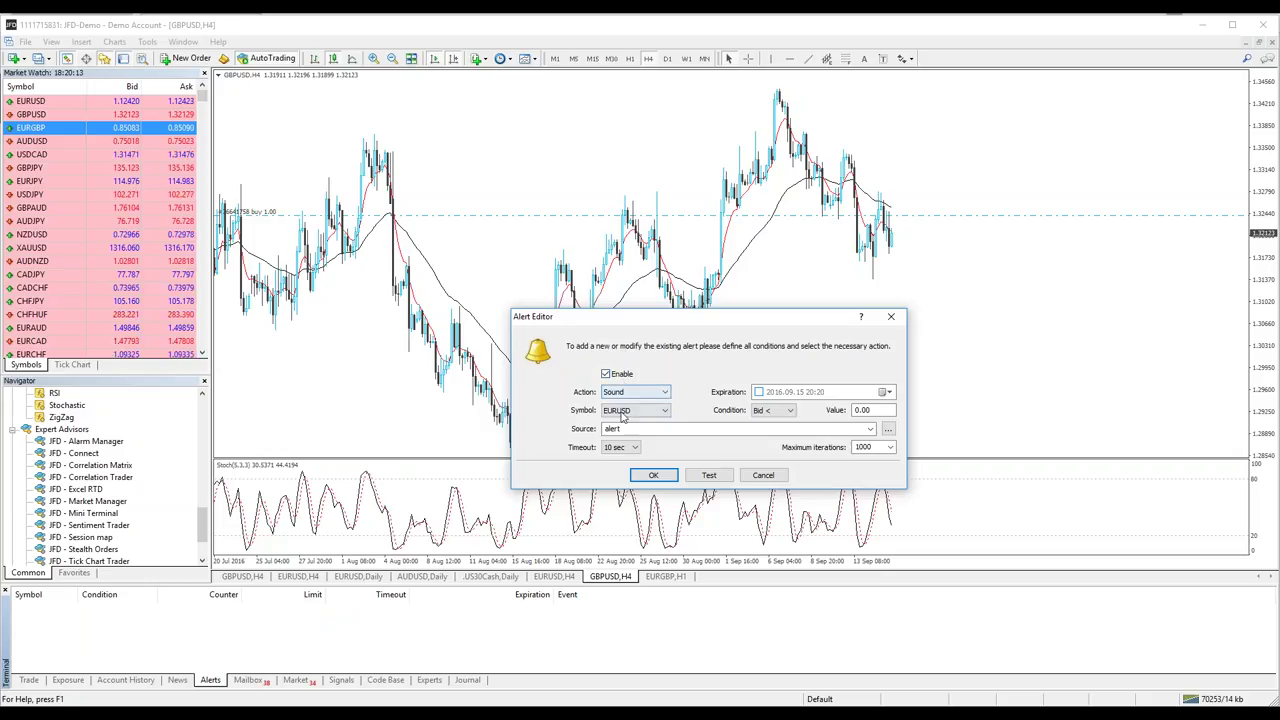
{"action": "left_click", "coordinate": [648, 395]}
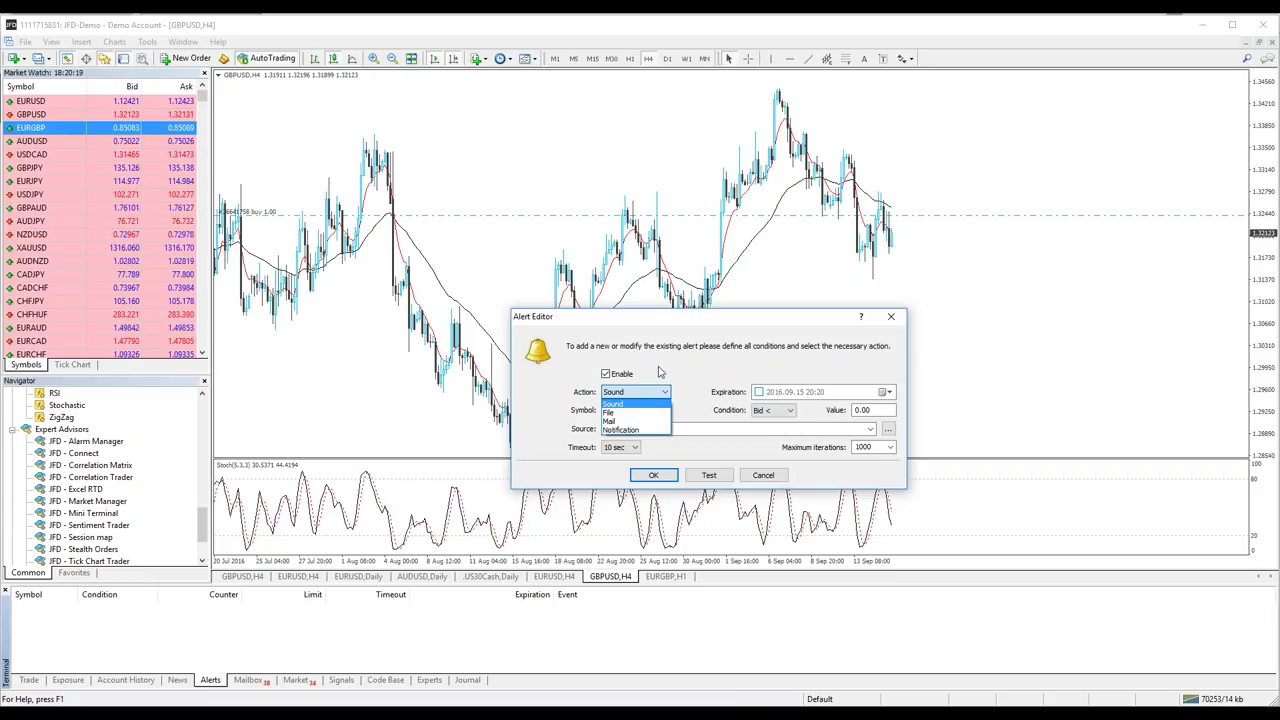
{"action": "left_click", "coordinate": [656, 392]}
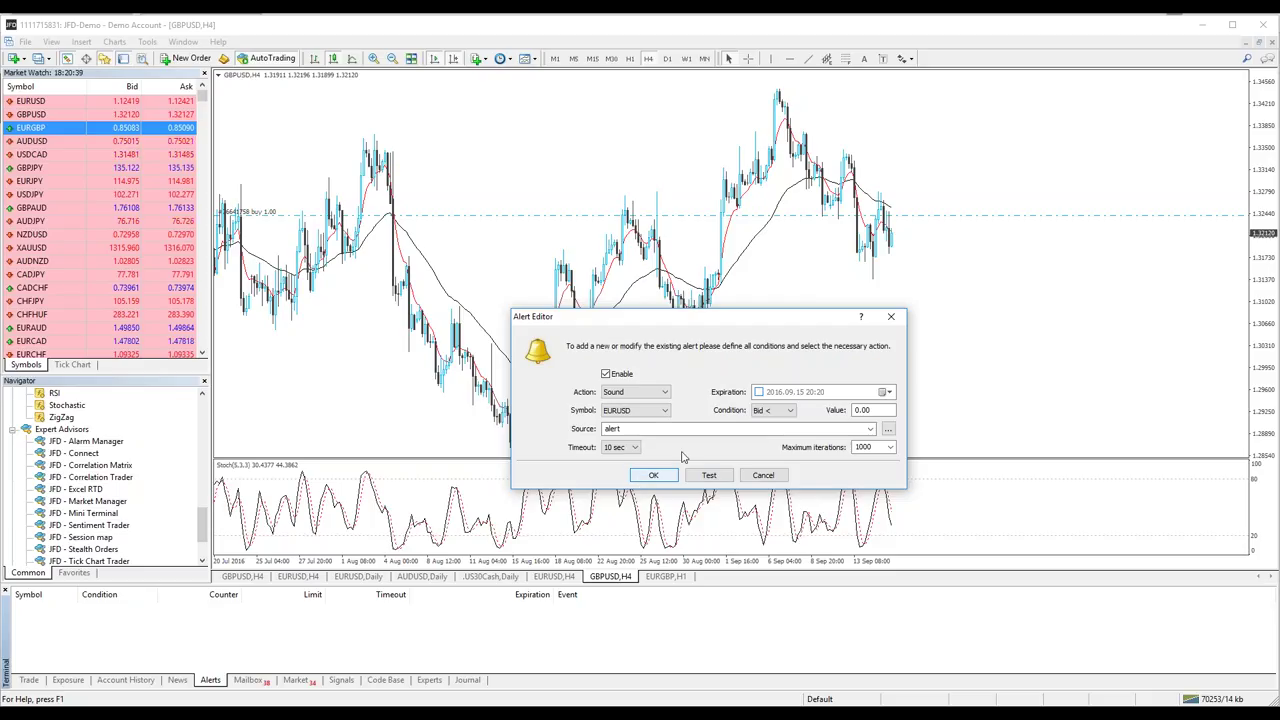
Set the alert to trigger at Bid < 1.1250 and save it
{"action": "left_click", "coordinate": [873, 410]}
{"action": "key", "text": "BackSpace"}
{"action": "key", "text": "BackSpace"}
{"action": "key", "text": "BackSpace"}
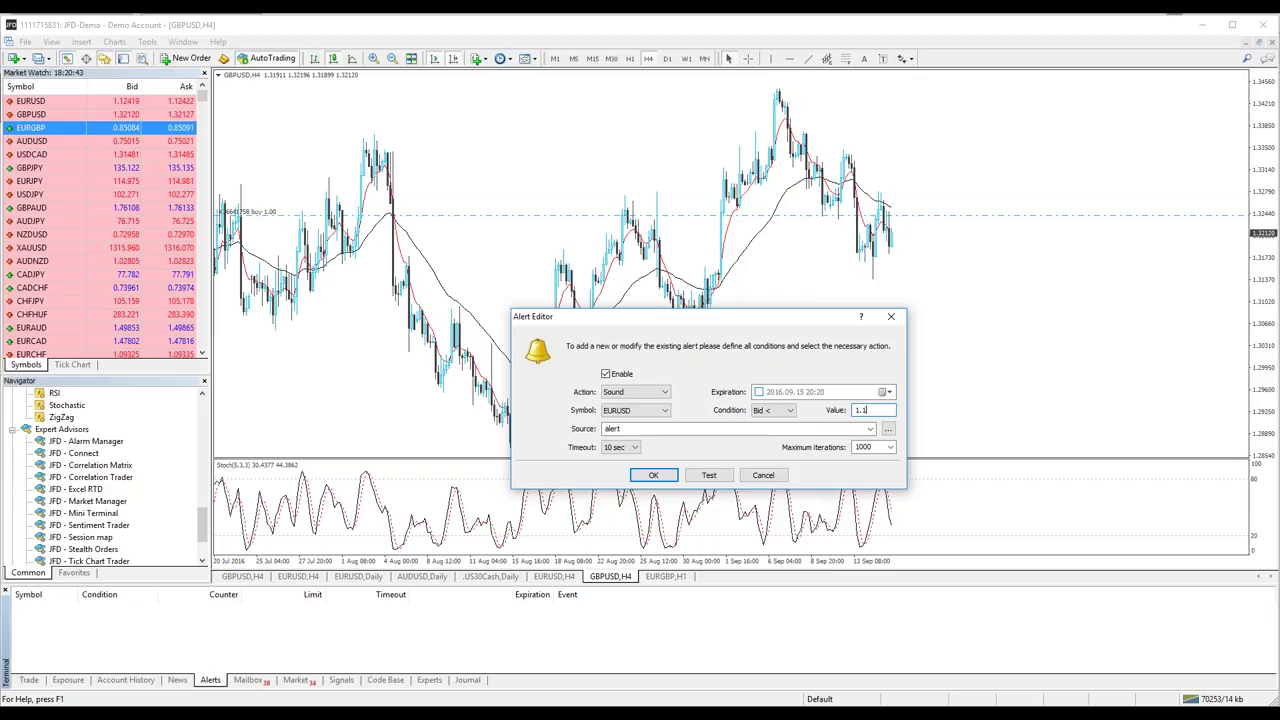
{"action": "type", "text": "1.1250"}
{"action": "left_click", "coordinate": [674, 474]}
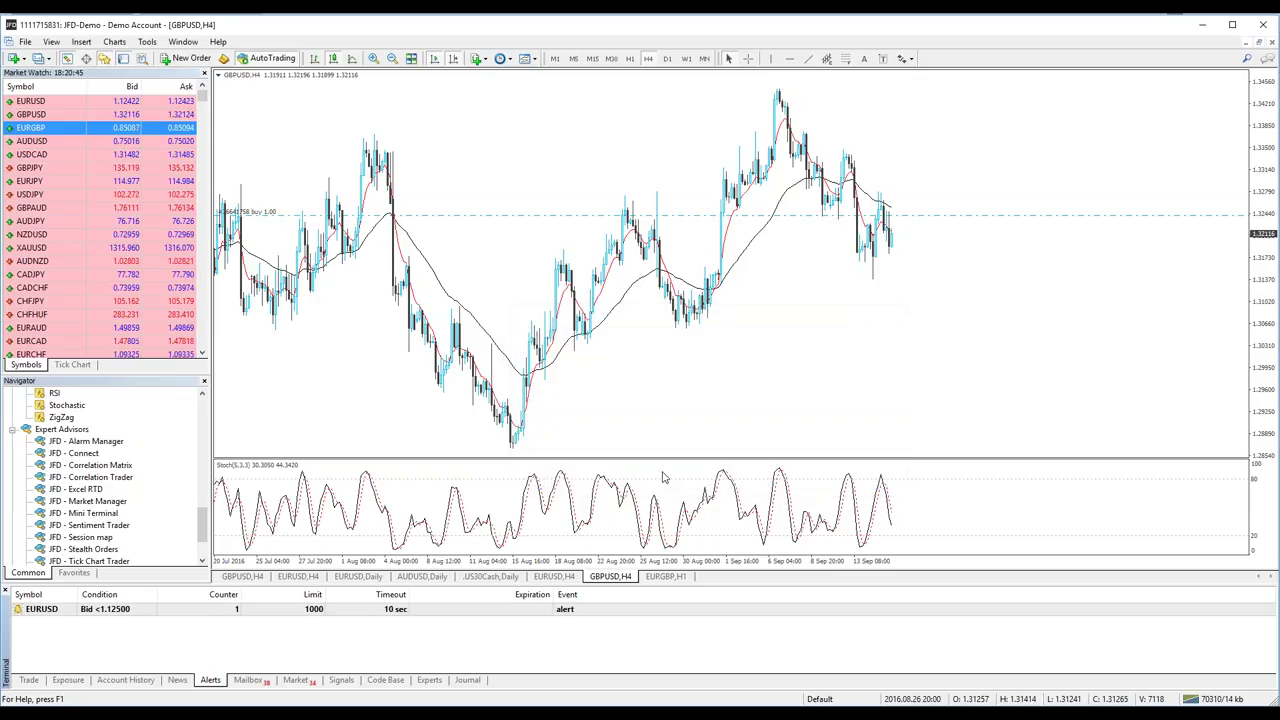
Toggle the EURUSD Bid < 1.12500 alert's enable state, then delete it so the Alerts list is empty
{"action": "right_click", "coordinate": [308, 613]}
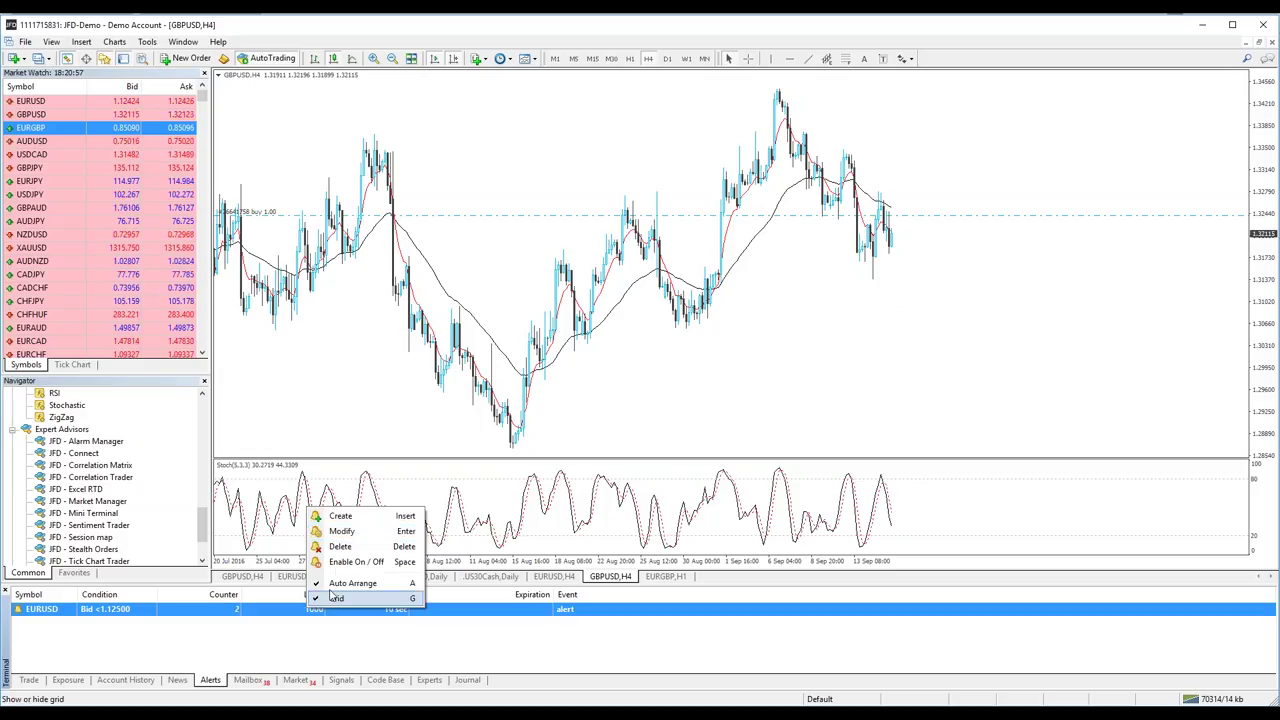
{"action": "left_click", "coordinate": [348, 561]}
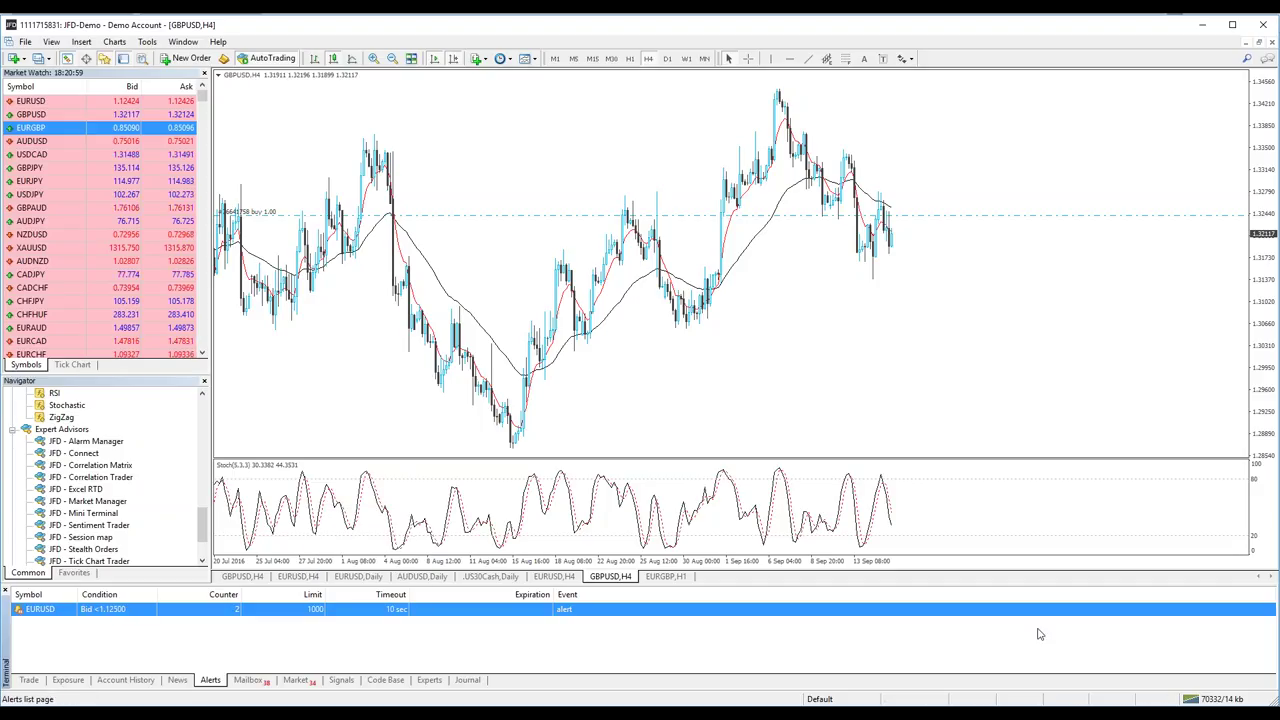
{"action": "right_click", "coordinate": [390, 612]}
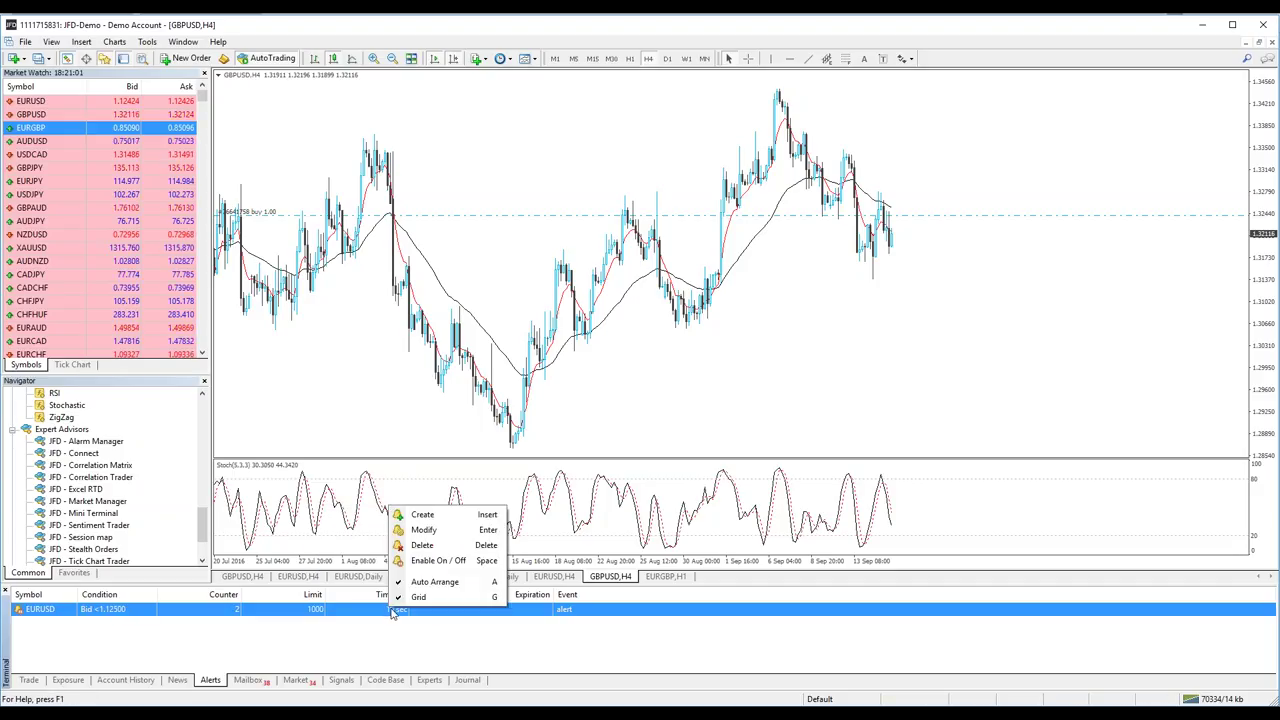
{"action": "left_click", "coordinate": [422, 545]}
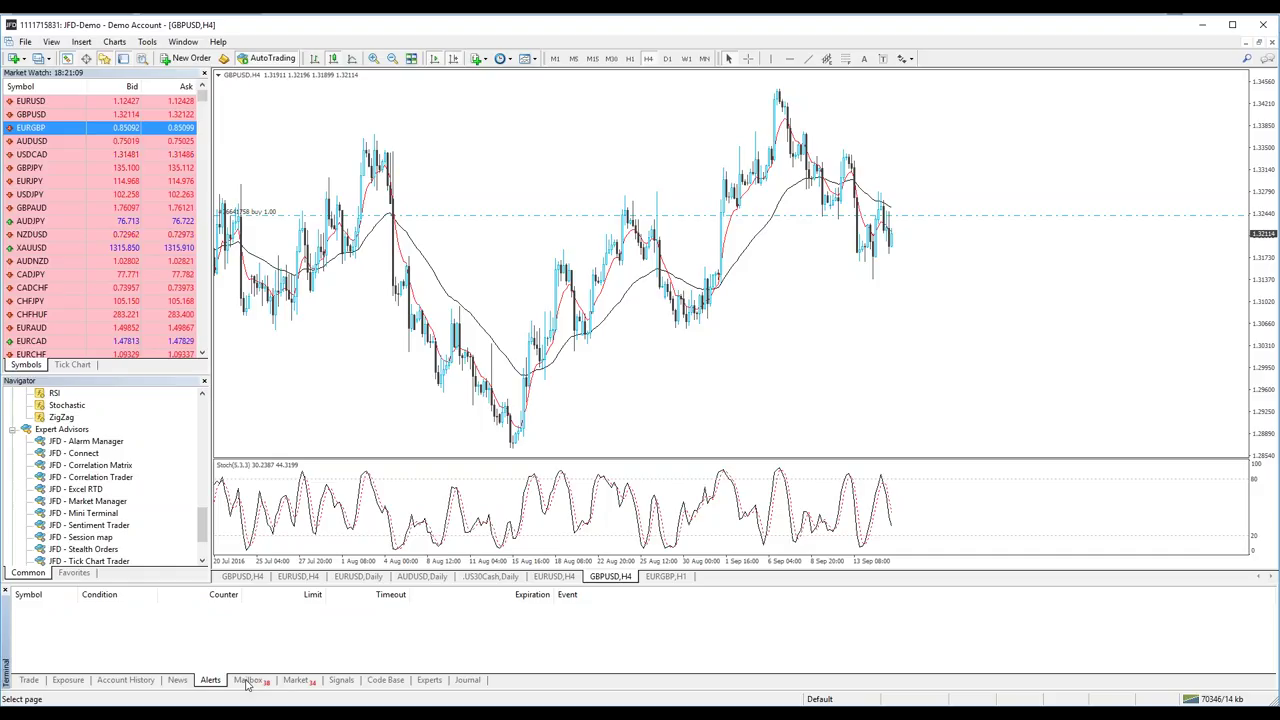
{"action": "left_click", "coordinate": [246, 680]}
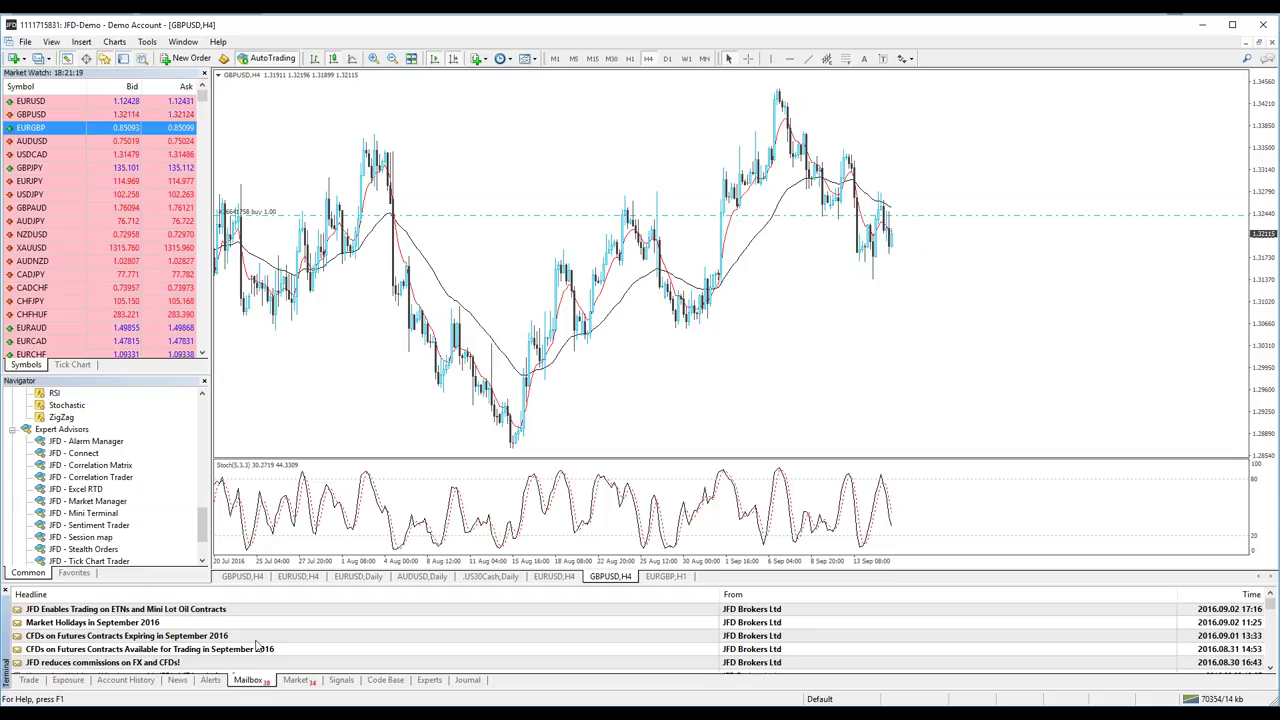
View a mailbox message's options, then select the first JFD message about ETNs trading
{"action": "right_click", "coordinate": [257, 640]}
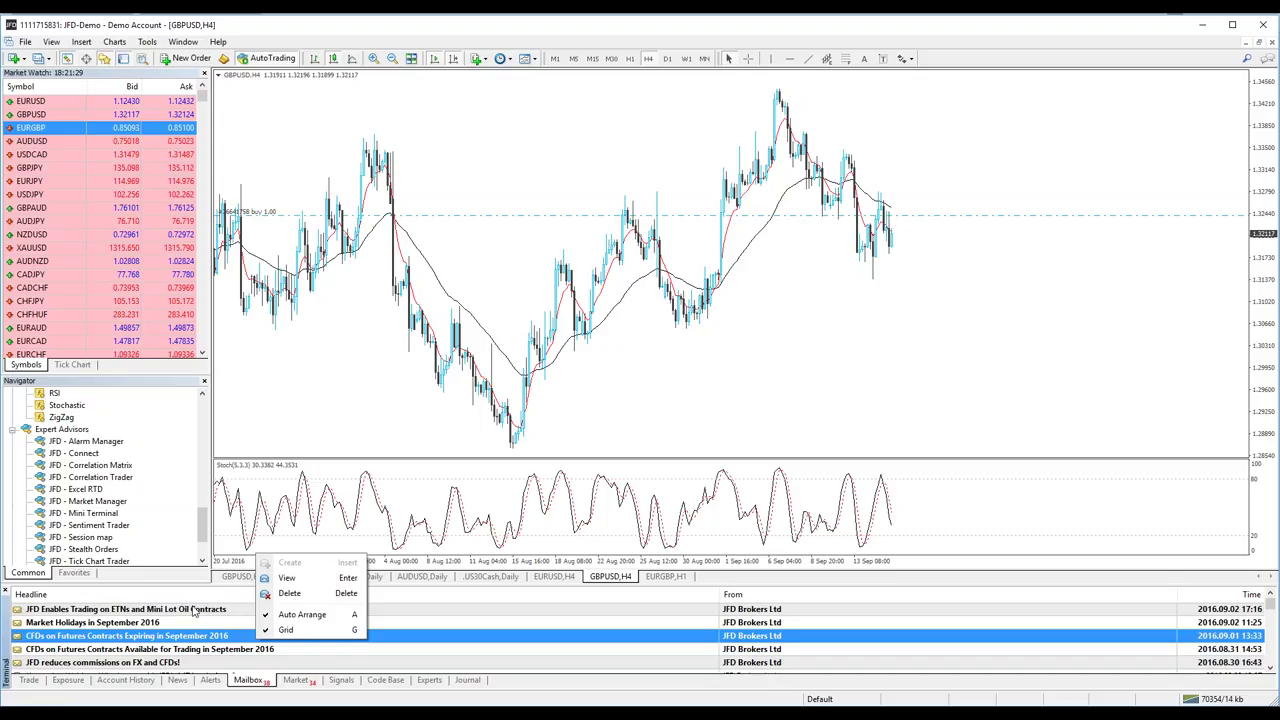
{"action": "left_click", "coordinate": [197, 611]}
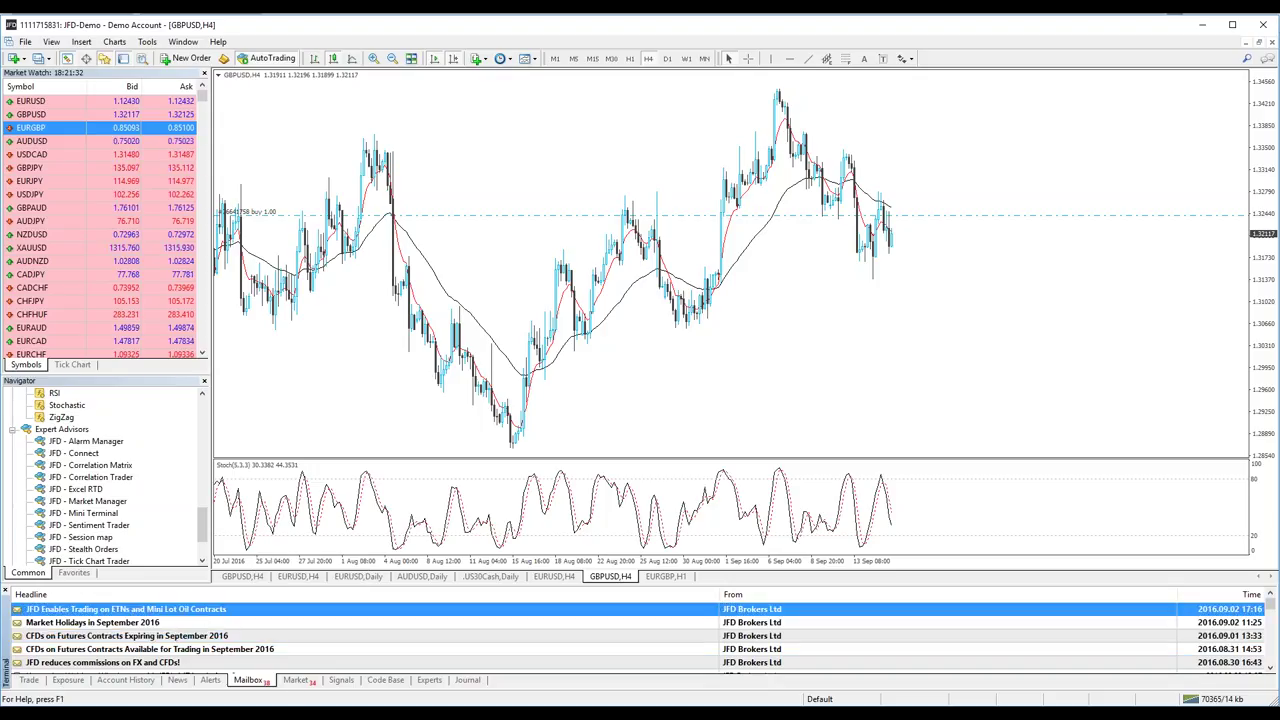
Browse the Market of trading apps, then switch the Terminal to the Experts log
{"action": "left_click", "coordinate": [297, 681]}
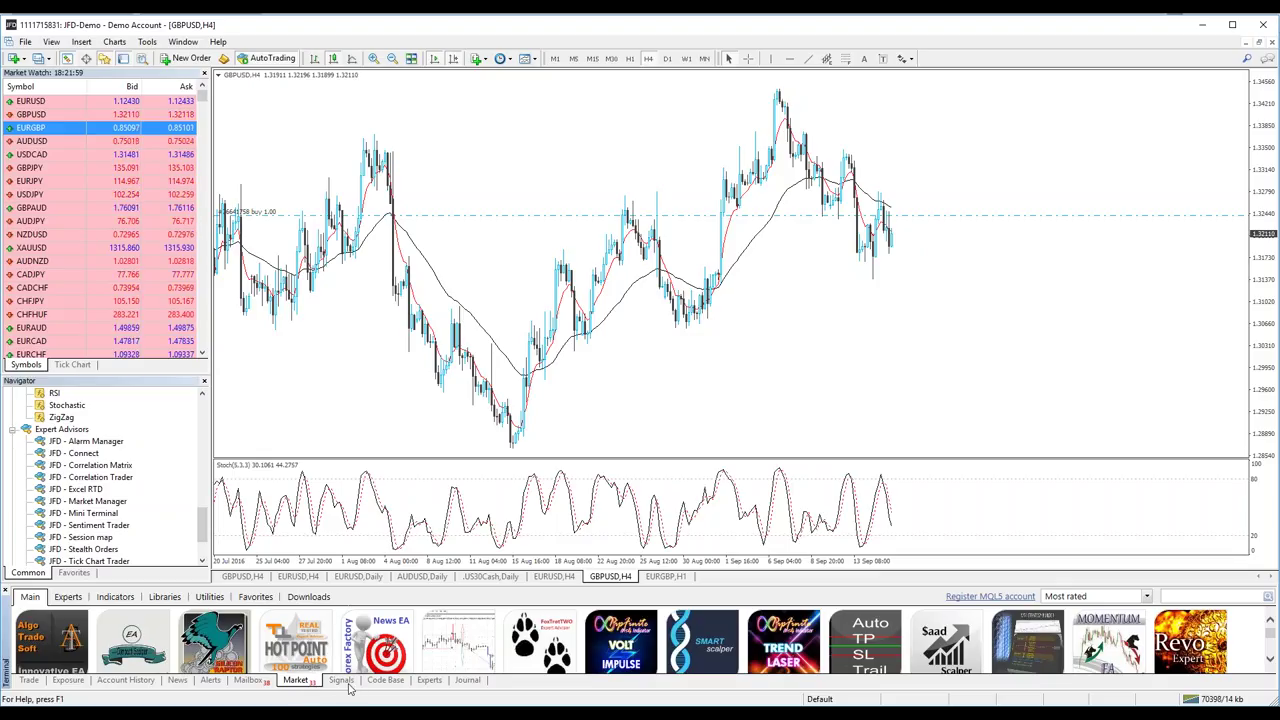
{"action": "left_click", "coordinate": [428, 680]}
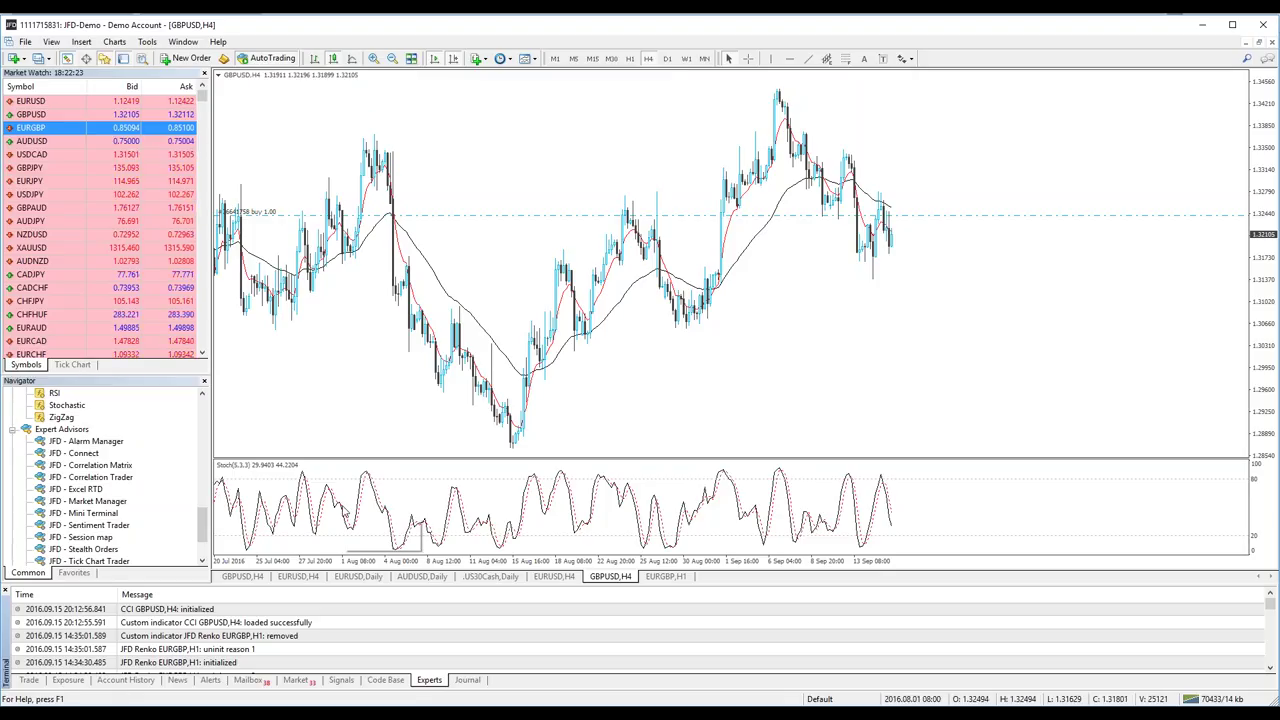
Show the Journal logging the EURUSD alerts and the EURGBP 1.00-lot buy at 0.85084
{"action": "left_click", "coordinate": [468, 681]}
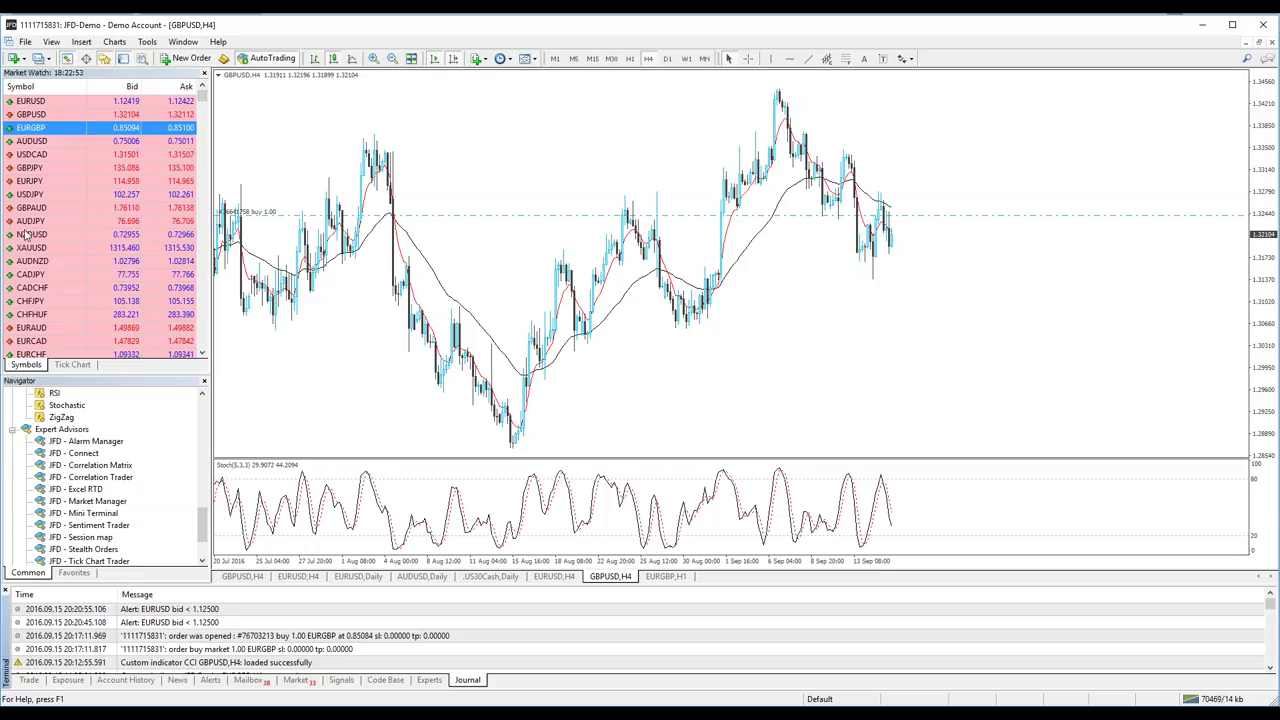
Browse the new-chart symbol lists from the File menu and toolbar without opening a chart
{"action": "left_click", "coordinate": [27, 43]}
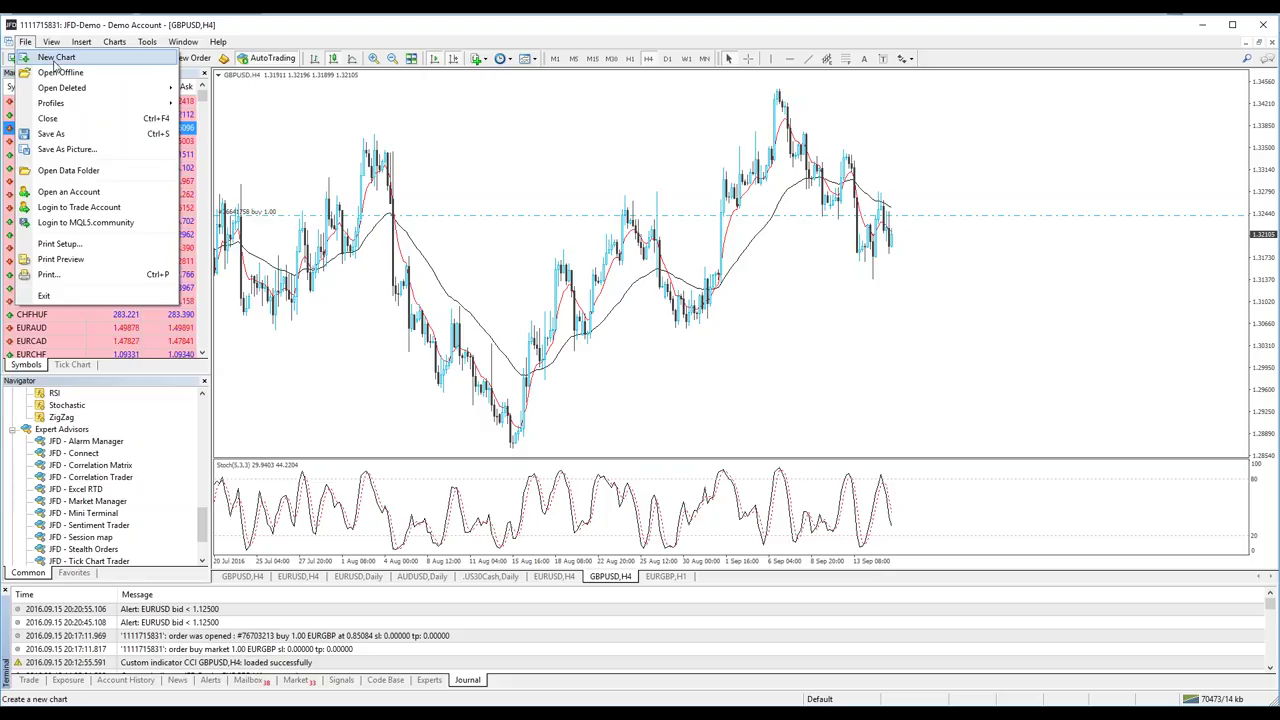
{"action": "left_click", "coordinate": [58, 62]}
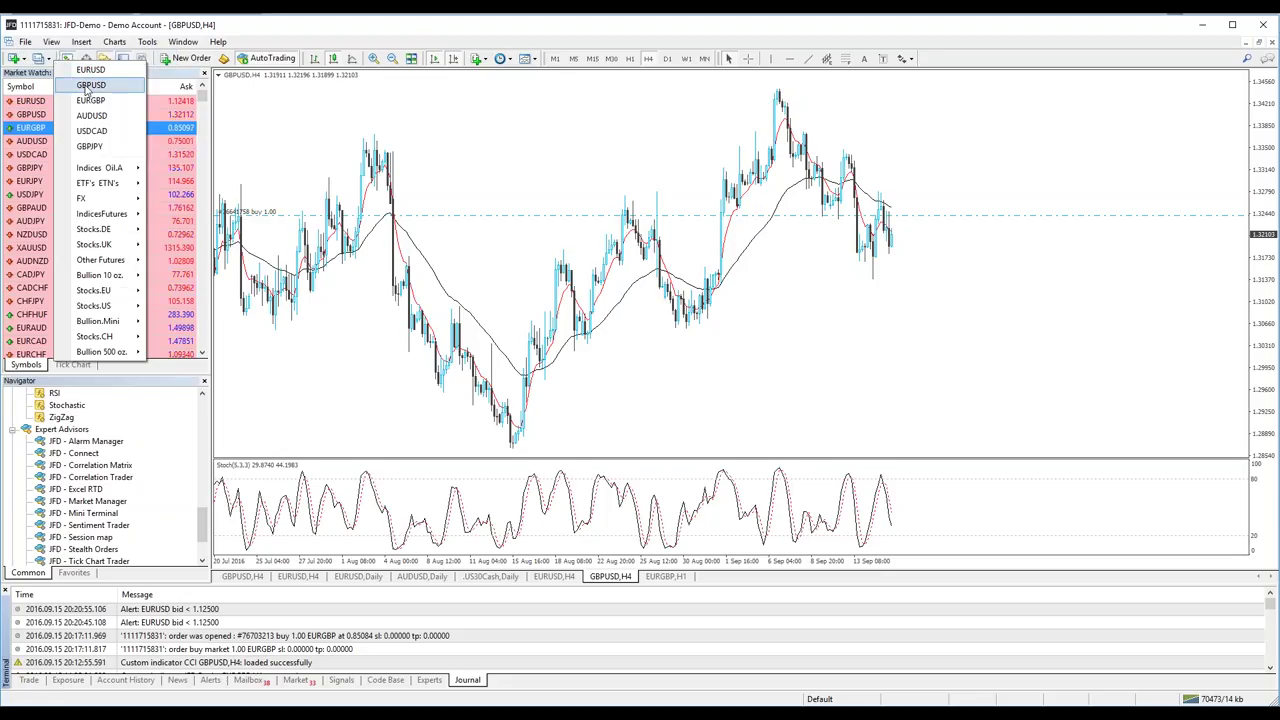
{"action": "left_click", "coordinate": [333, 147]}
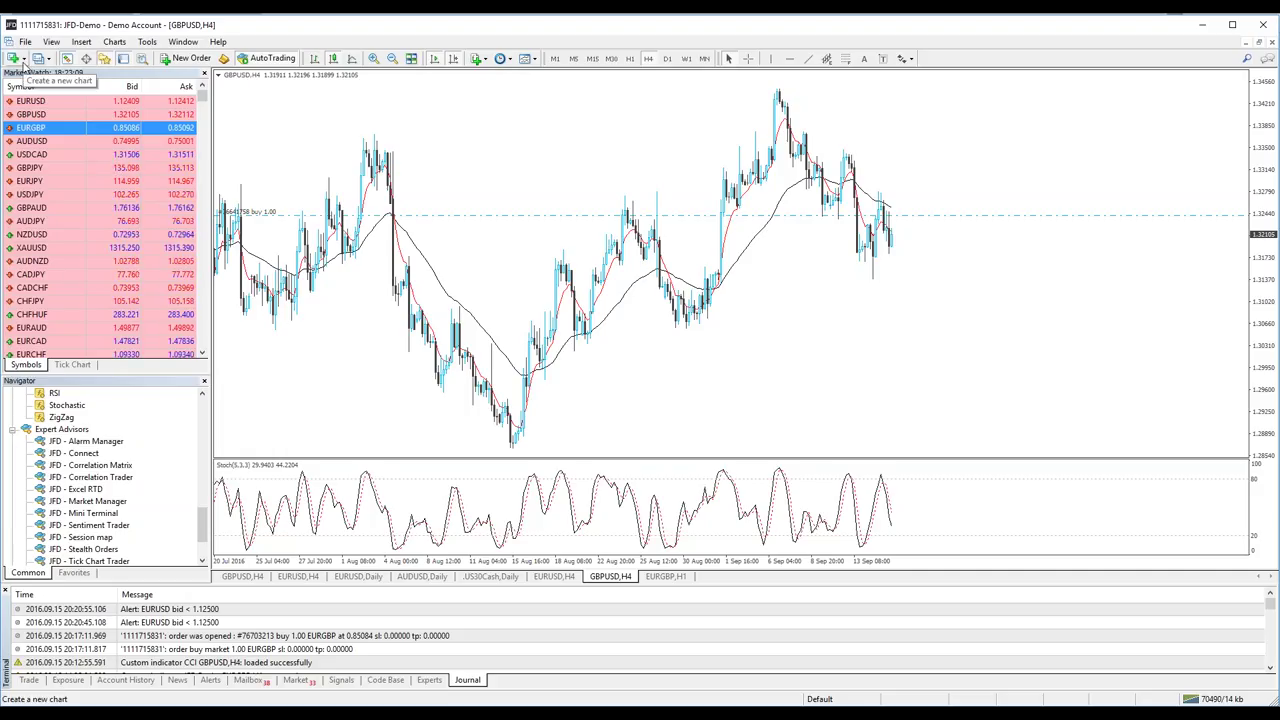
{"action": "left_click", "coordinate": [15, 60]}
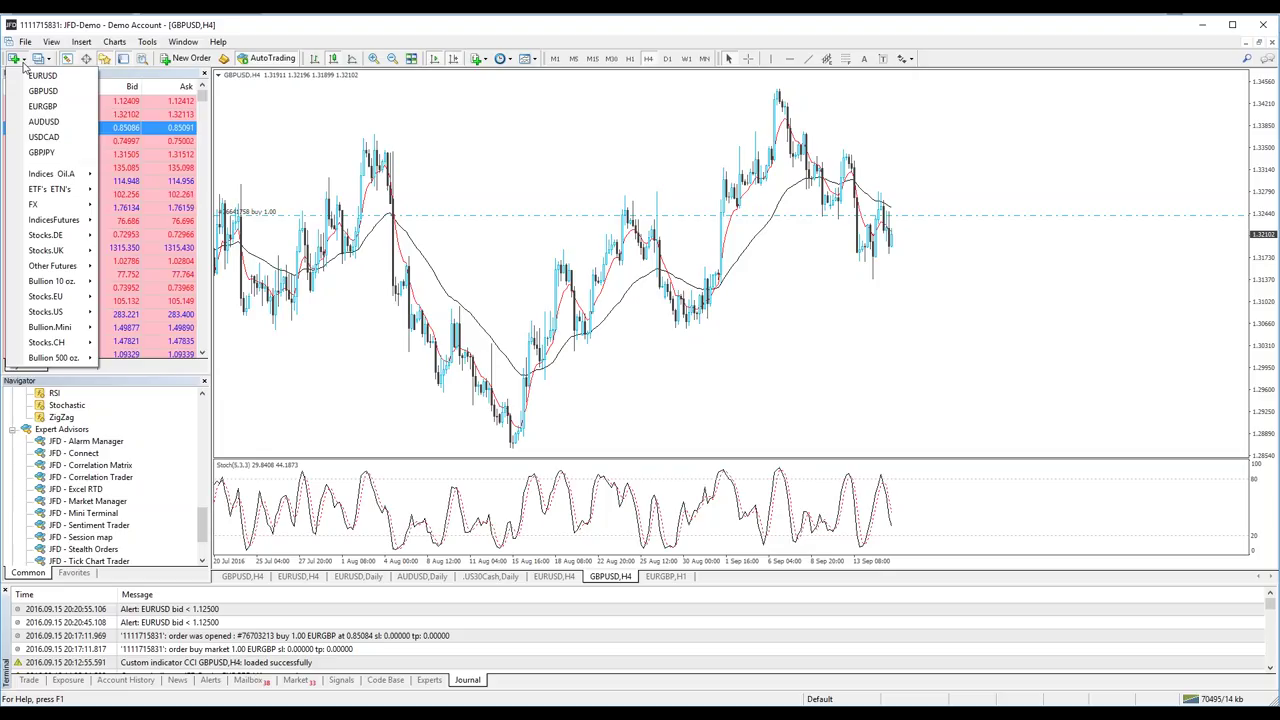
{"action": "left_click", "coordinate": [317, 167]}
Drag AUDUSD from Market Watch onto the main chart, replacing GBPUSD H4
{"action": "scroll", "coordinate": [300, 167], "scroll_direction": "up", "scroll_amount": 2}
{"action": "scroll", "coordinate": [272, 172], "scroll_direction": "down", "scroll_amount": 2}
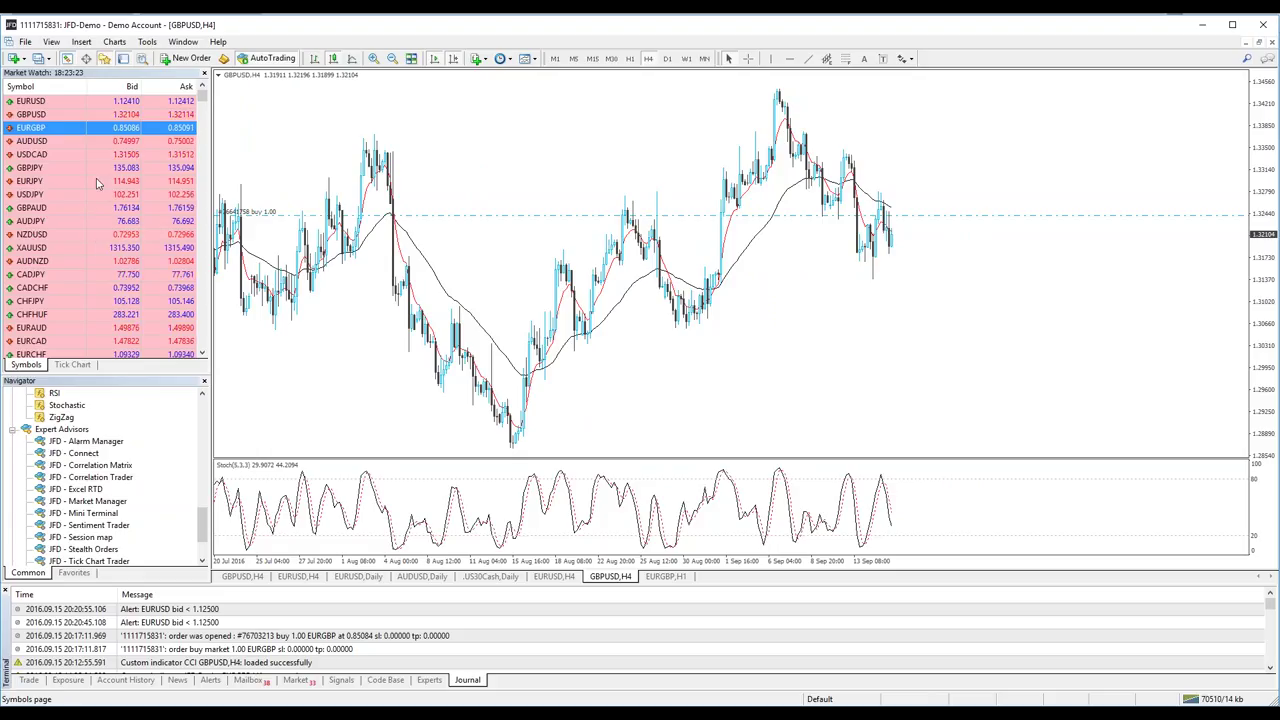
{"action": "left_click", "coordinate": [64, 115]}
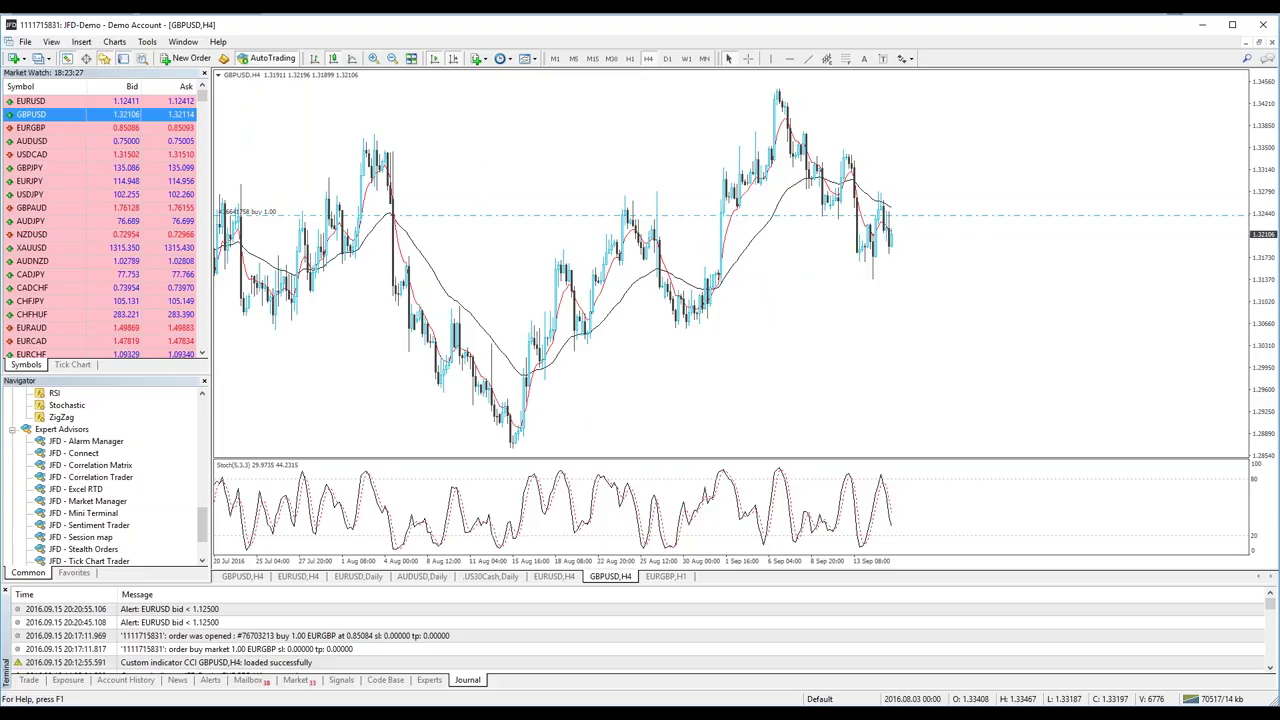
{"action": "left_click_drag", "start_coordinate": [66, 141], "coordinate": [298, 160]}
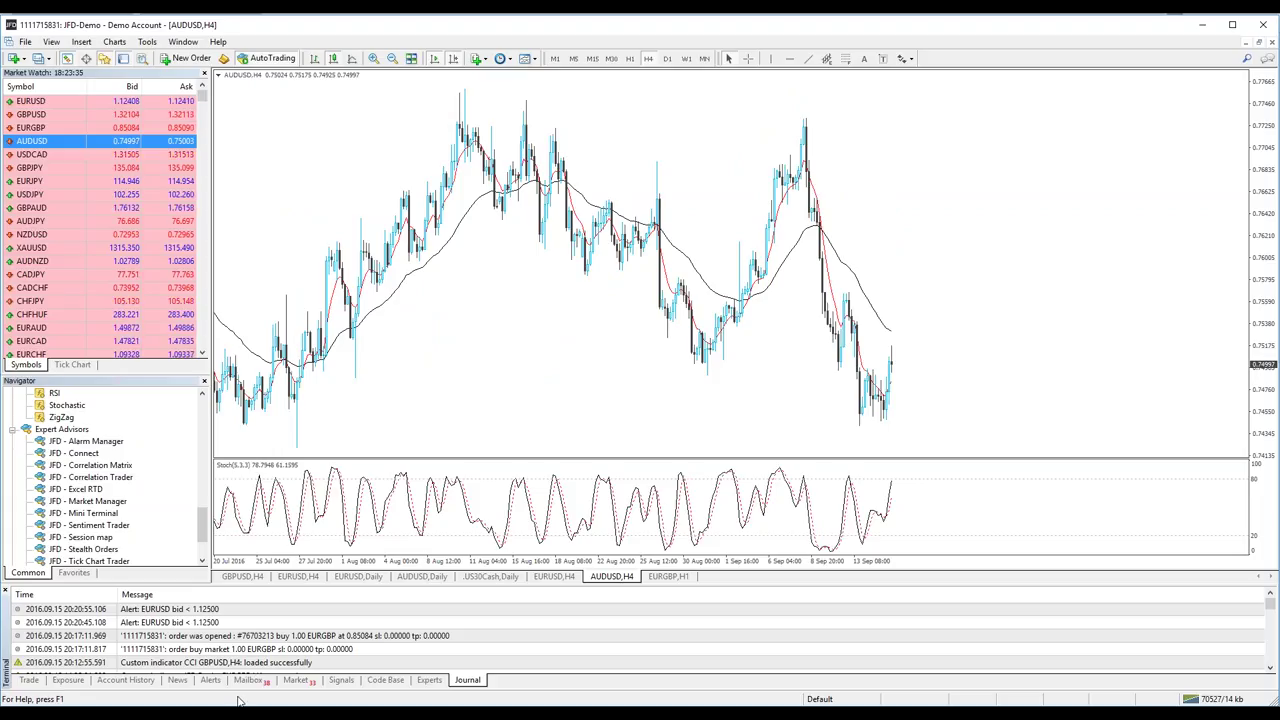
Cycle through the AUDUSD, EURGBP and .US30Cash charts, ending with EURUSD H4 maximized
{"action": "double_click", "coordinate": [623, 578]}
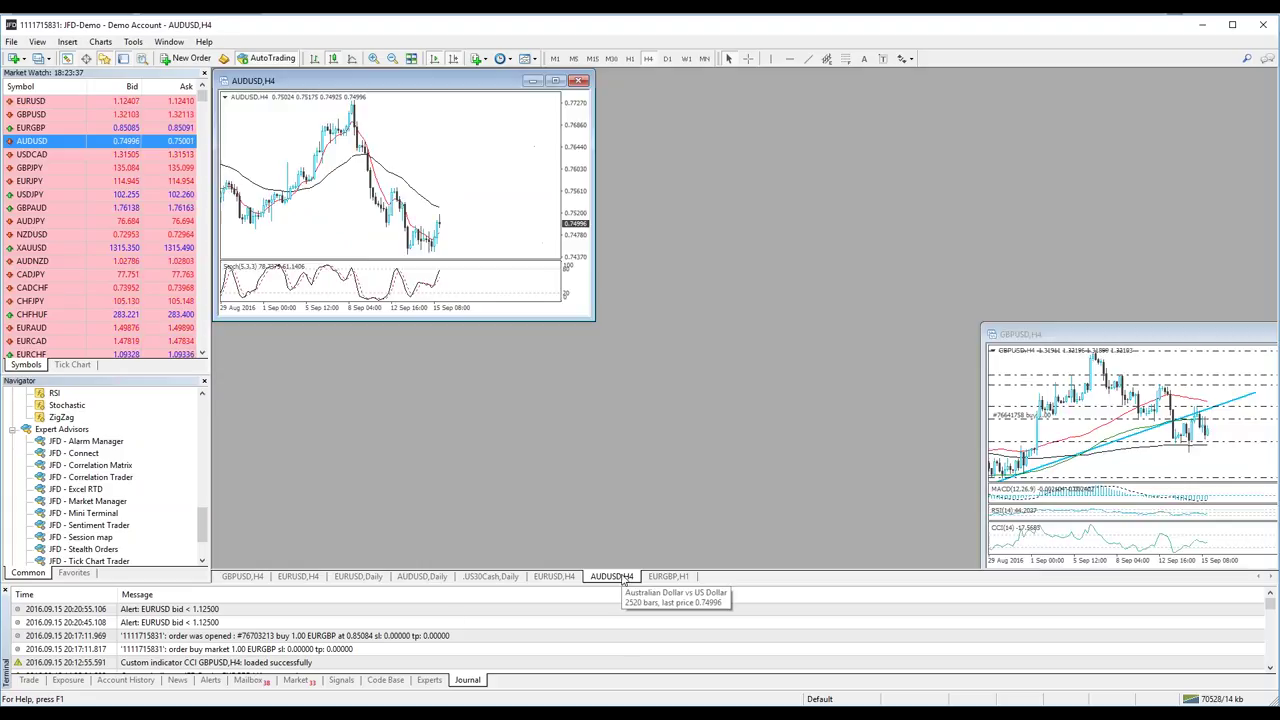
{"action": "double_click", "coordinate": [668, 577]}
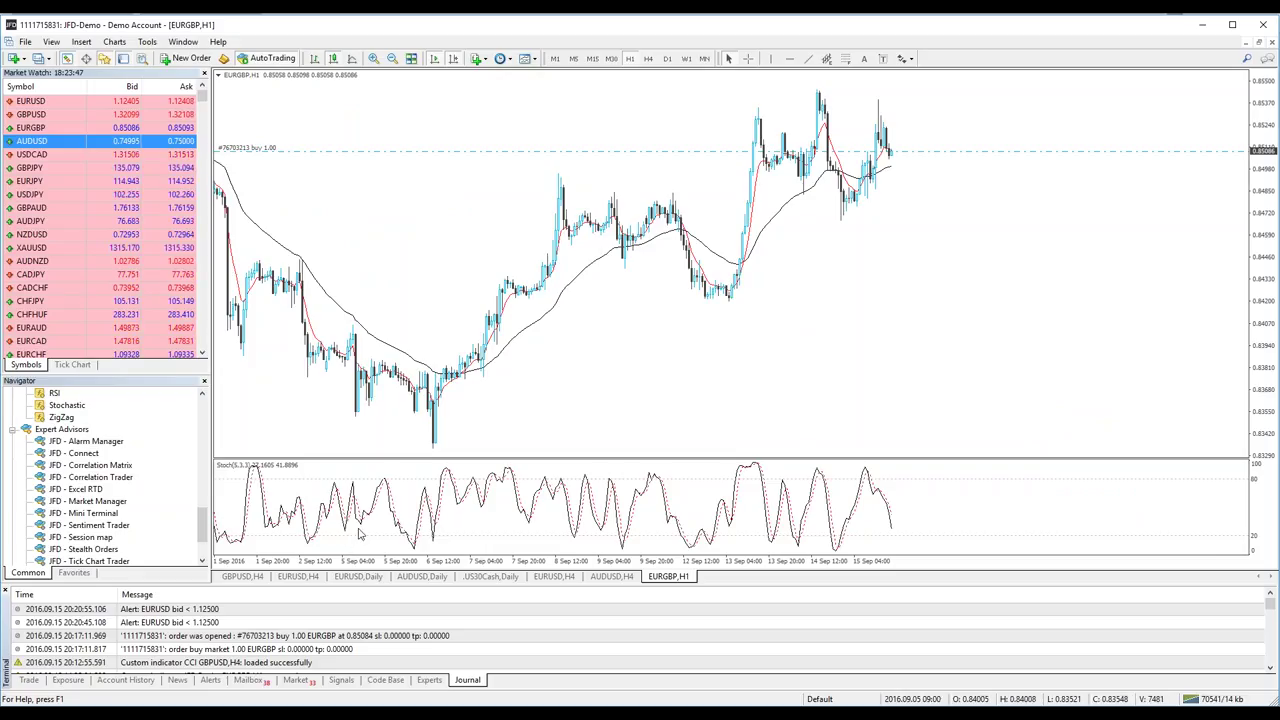
{"action": "left_click", "coordinate": [490, 577]}
{"action": "left_click", "coordinate": [558, 580]}
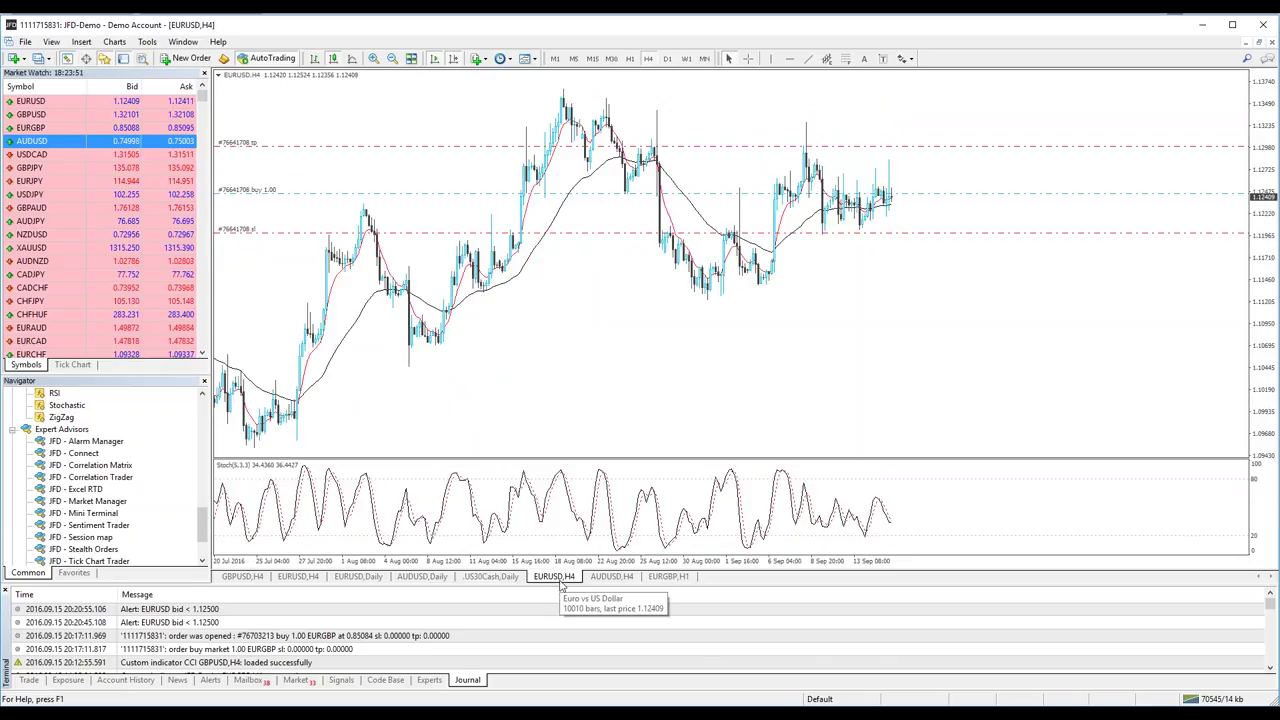
{"action": "double_click", "coordinate": [558, 578]}
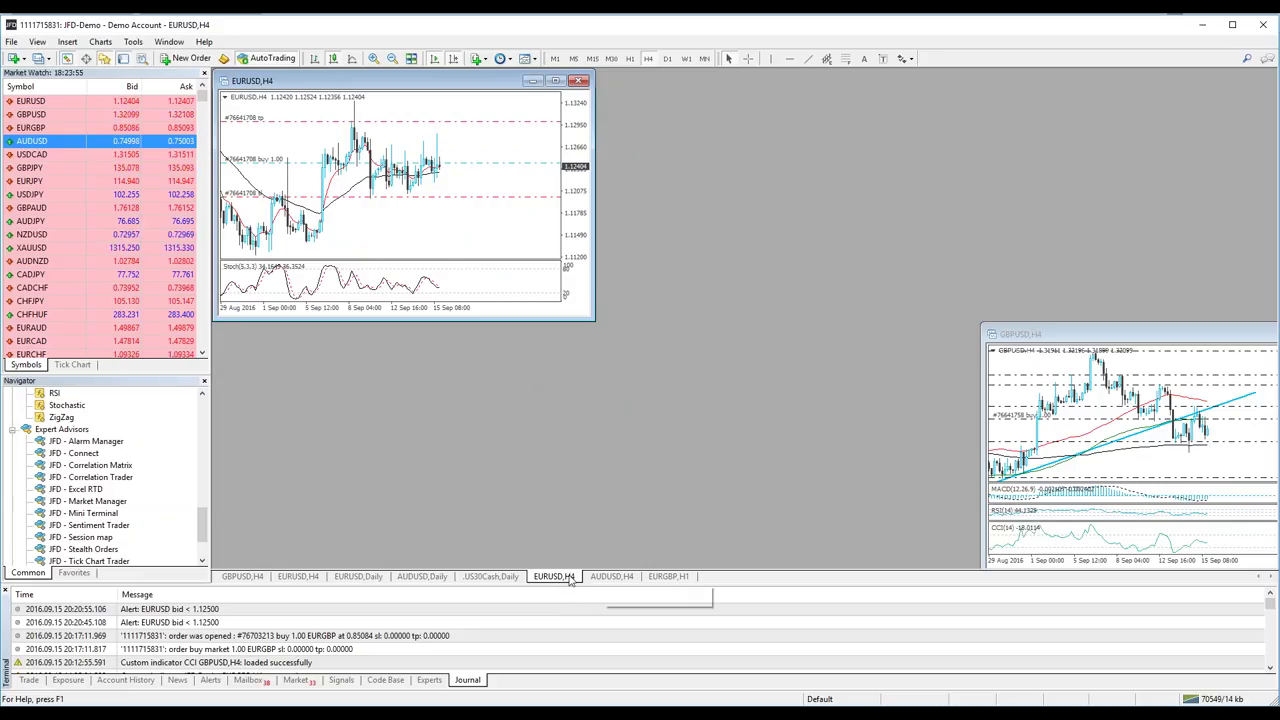
{"action": "double_click", "coordinate": [566, 580]}
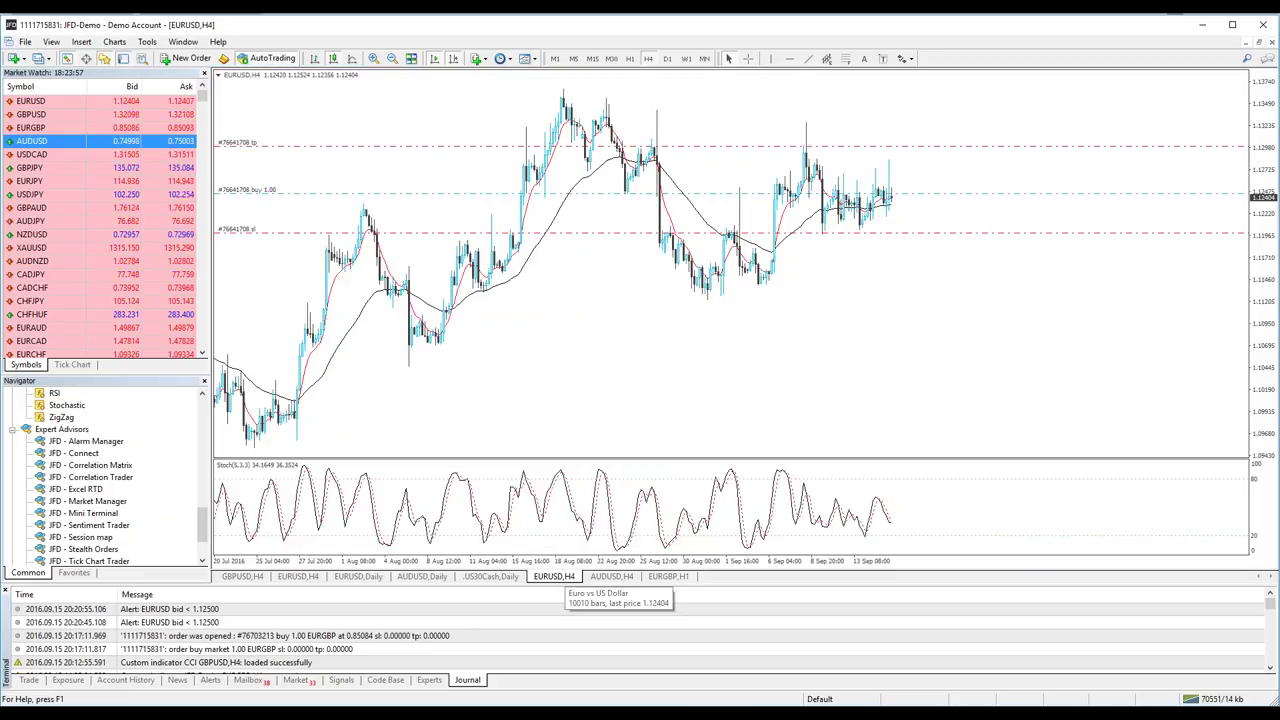
Draw a horizontal line at 1.10707 and a vertical line at 12 Sep 2016 04:00 on EURUSD
{"action": "right_click", "coordinate": [641, 311]}
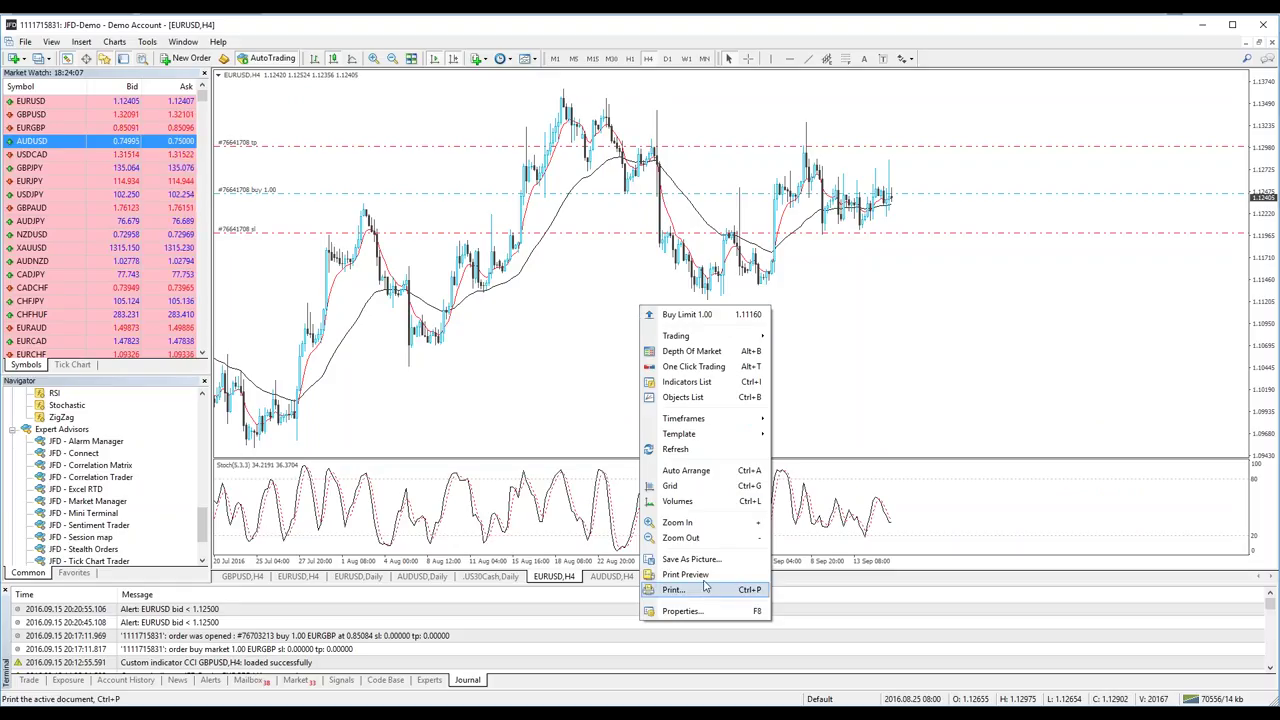
{"action": "left_click", "coordinate": [546, 290]}
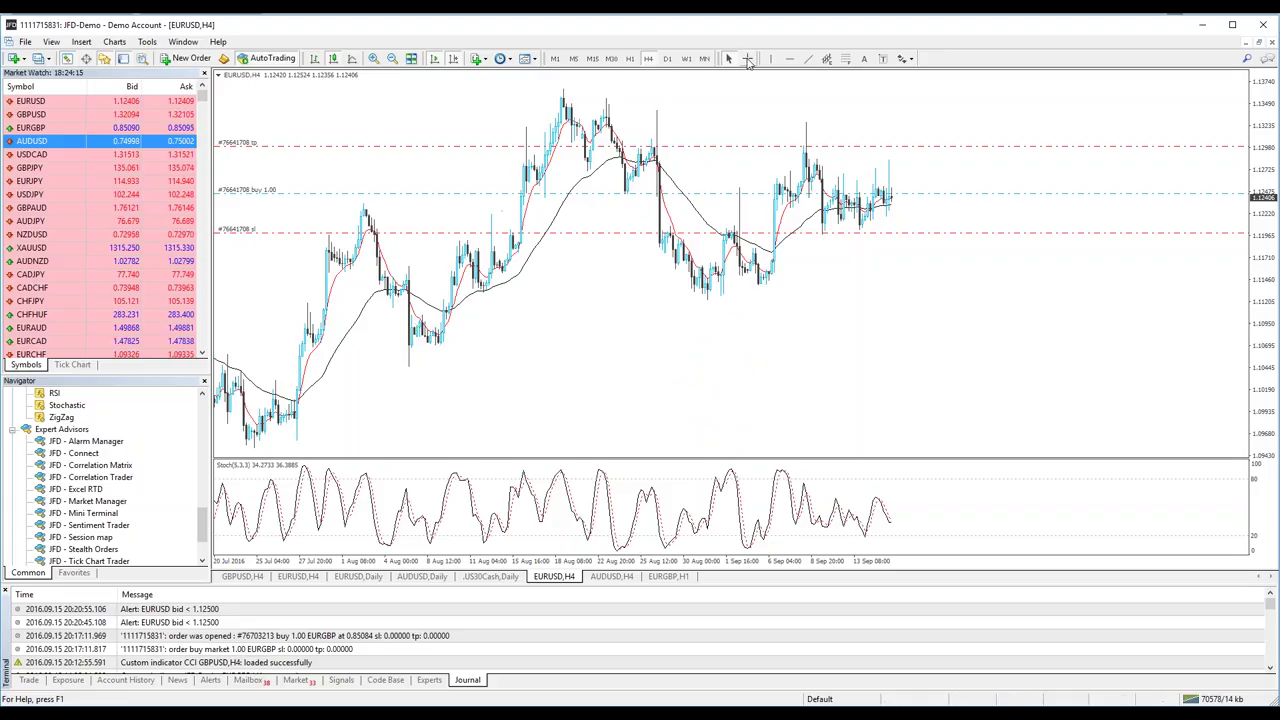
{"action": "left_click", "coordinate": [746, 60]}
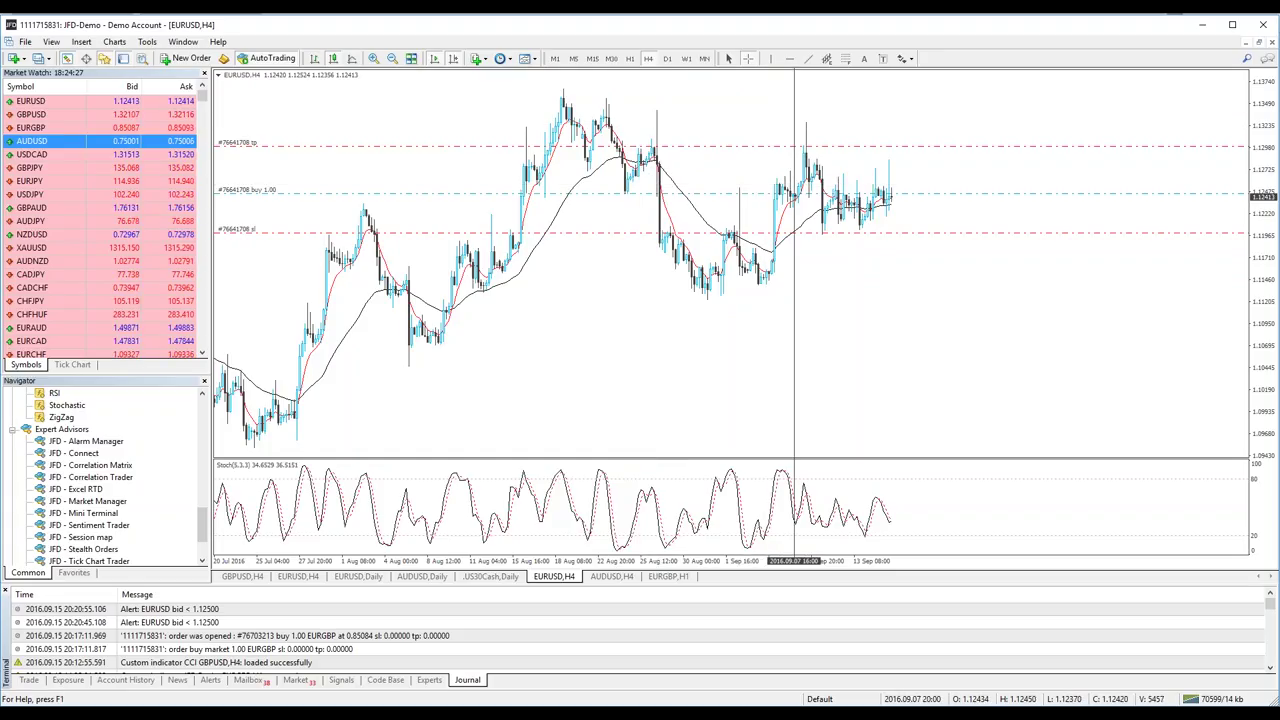
{"action": "left_click", "coordinate": [789, 60]}
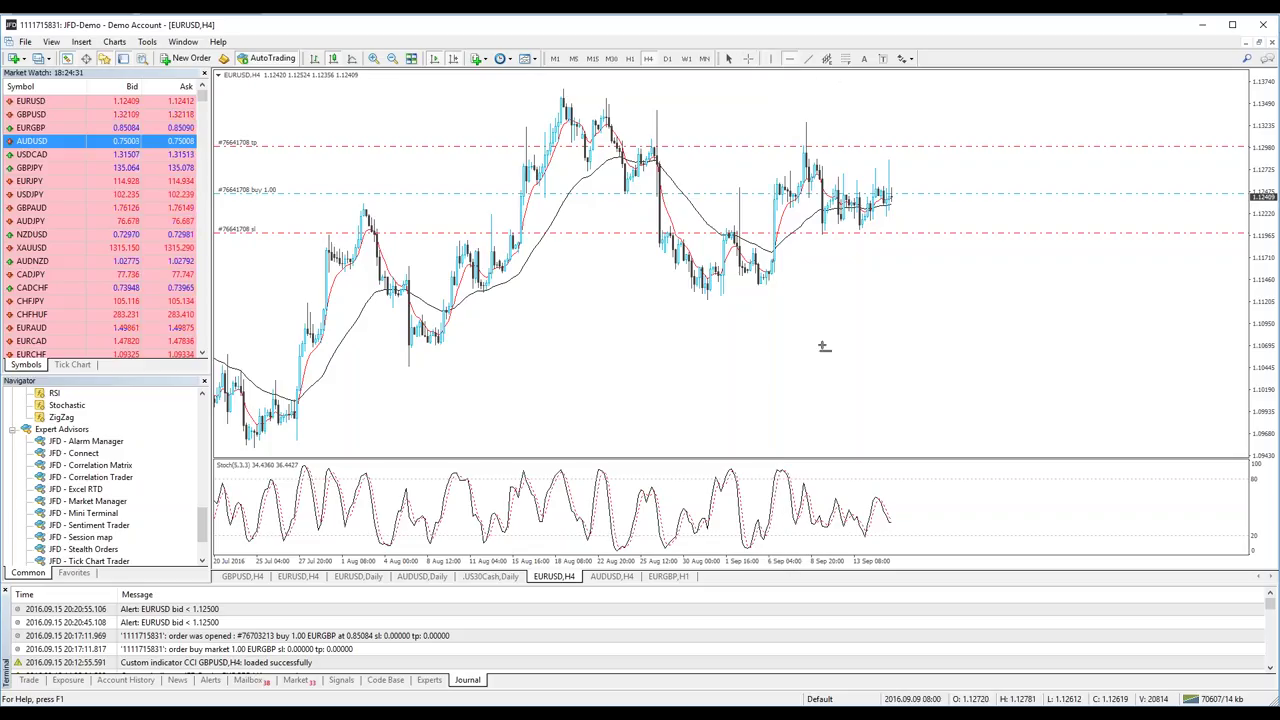
{"action": "left_click", "coordinate": [823, 345]}
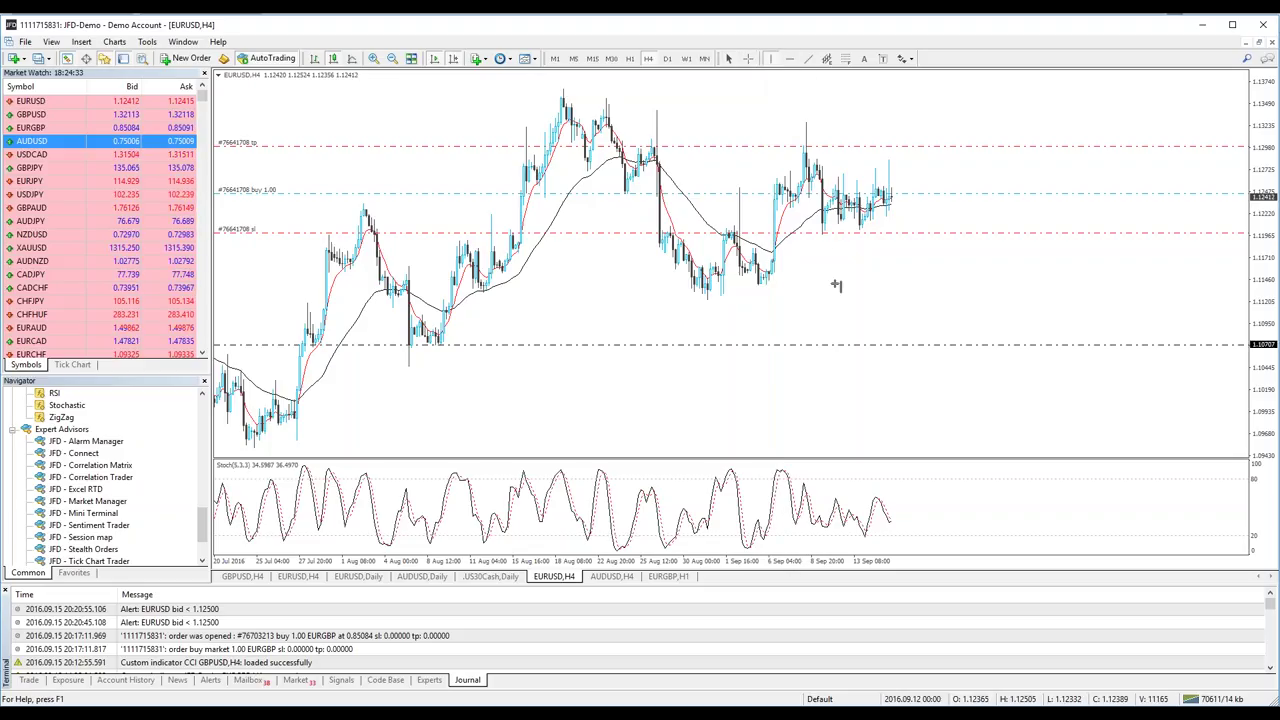
{"action": "left_click", "coordinate": [836, 285]}
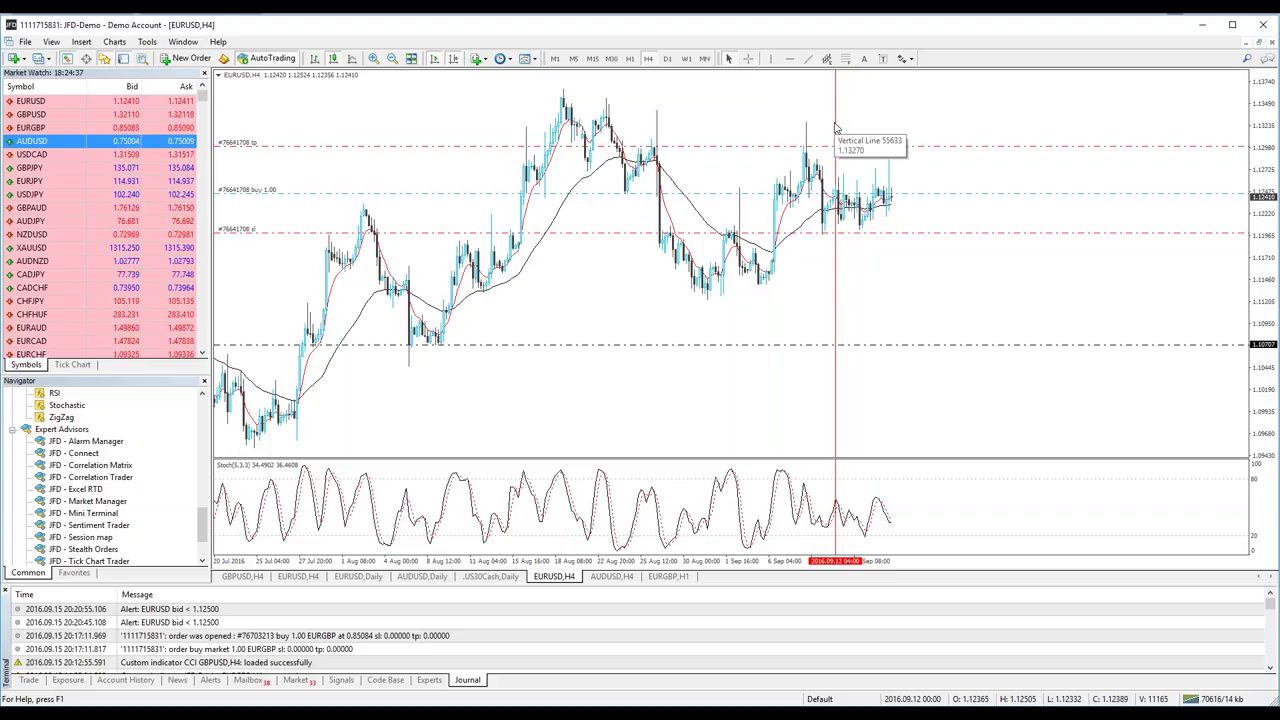
Cycle the chart through every timeframe from M1 to MN, then return to H4
{"action": "left_click", "coordinate": [555, 58]}
{"action": "left_click", "coordinate": [573, 58]}
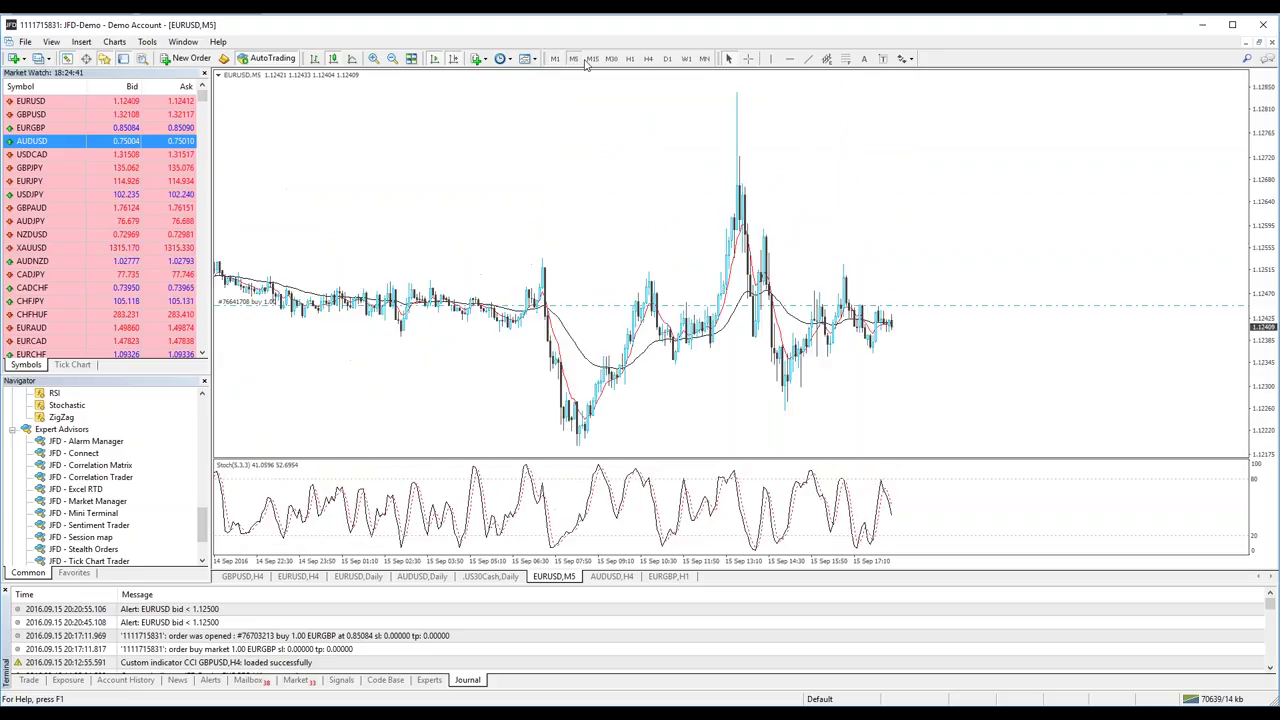
{"action": "left_click", "coordinate": [592, 58]}
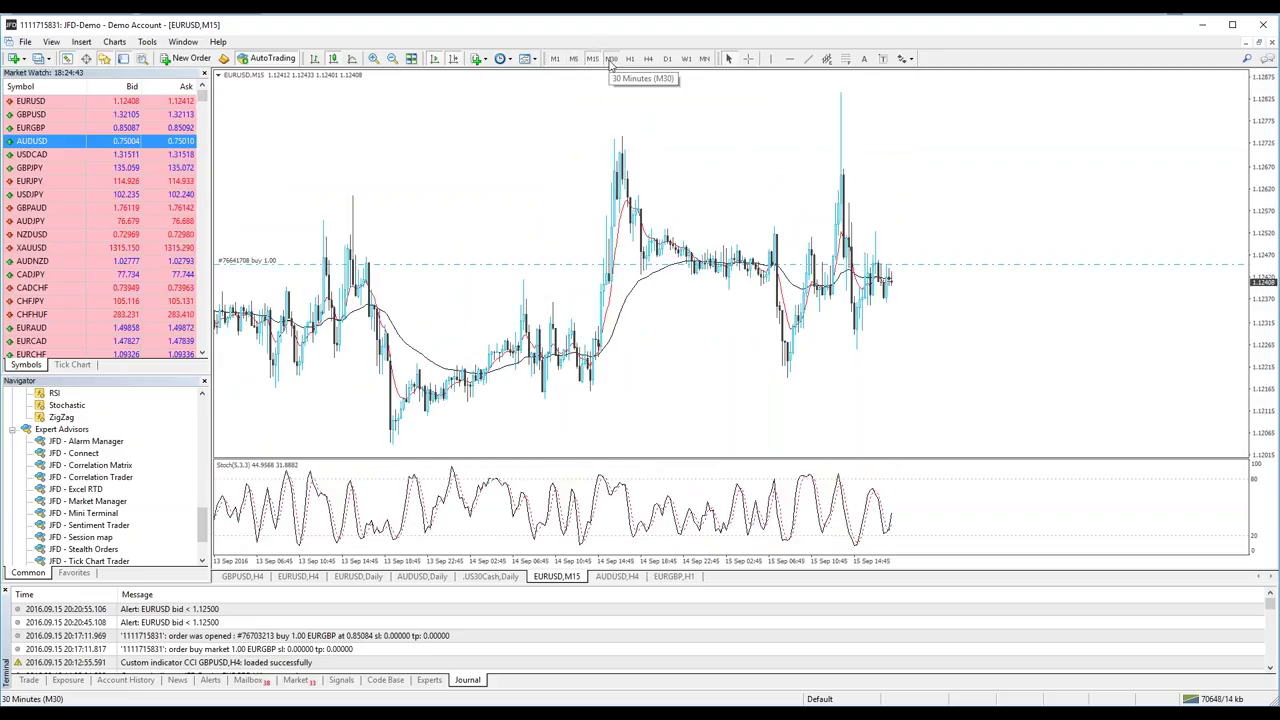
{"action": "left_click", "coordinate": [611, 58]}
{"action": "left_click", "coordinate": [630, 58]}
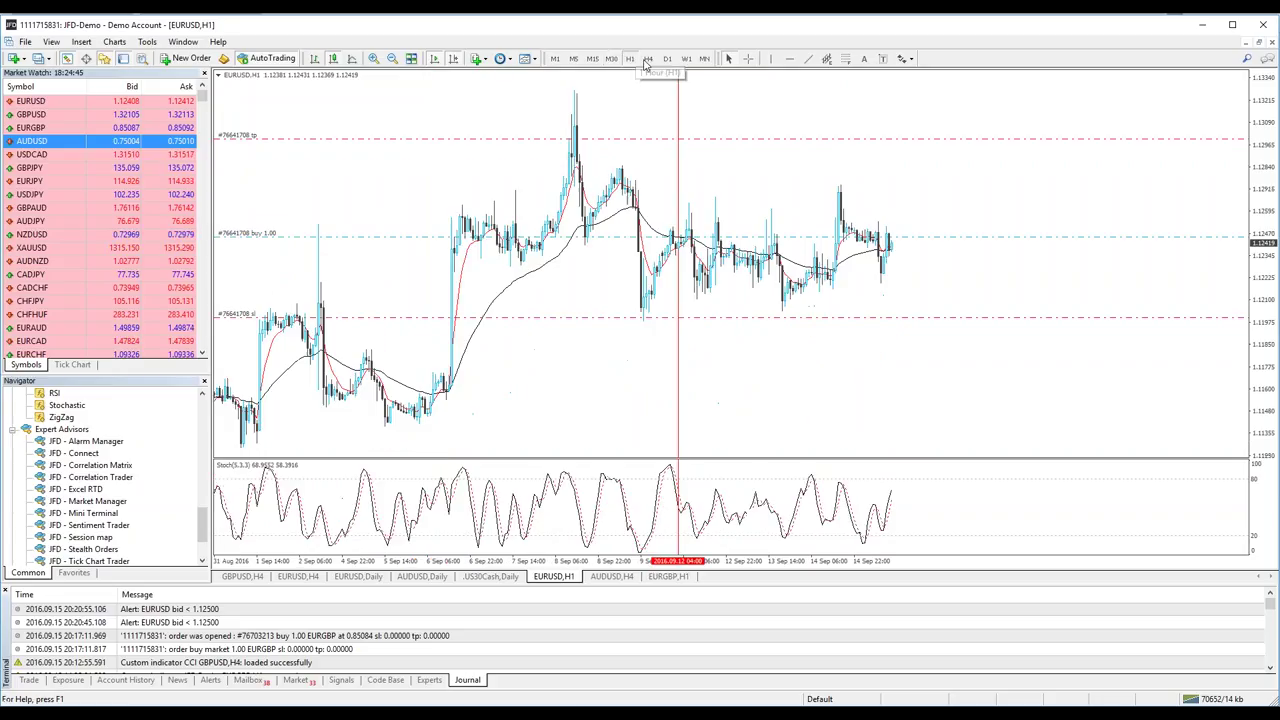
{"action": "left_click", "coordinate": [648, 58]}
{"action": "left_click", "coordinate": [667, 58]}
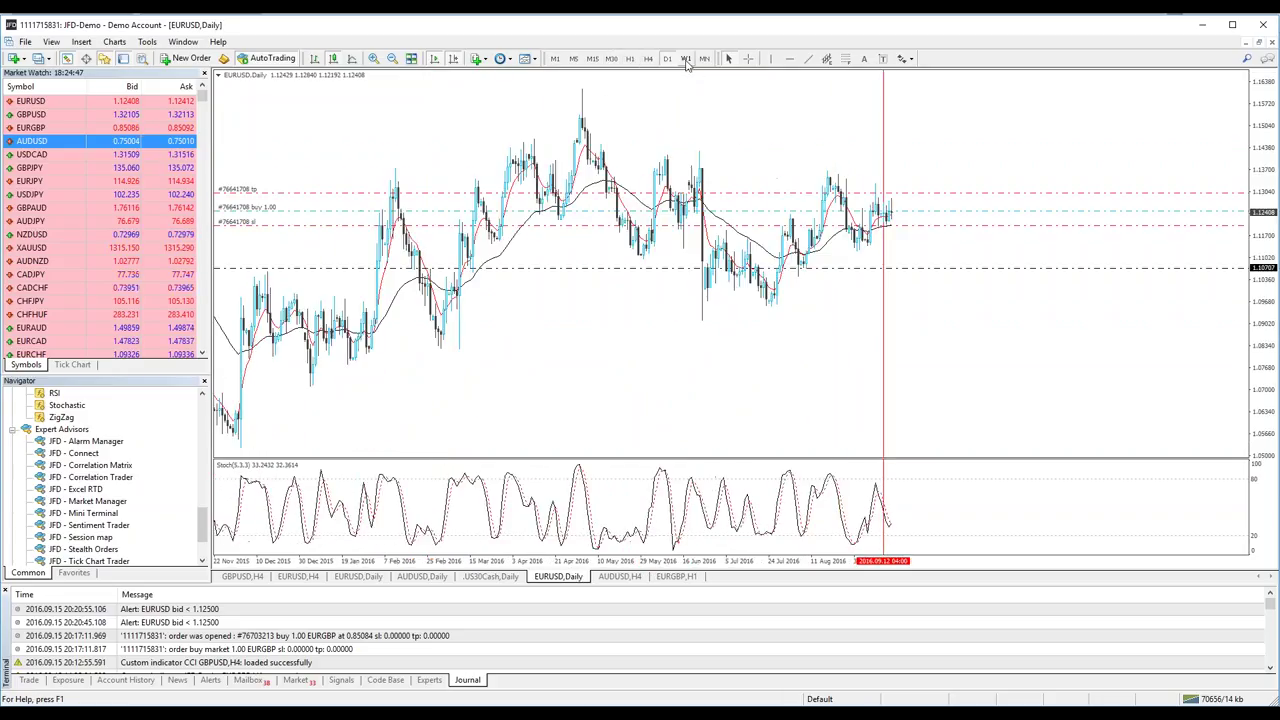
{"action": "left_click", "coordinate": [687, 58]}
{"action": "left_click", "coordinate": [705, 58]}
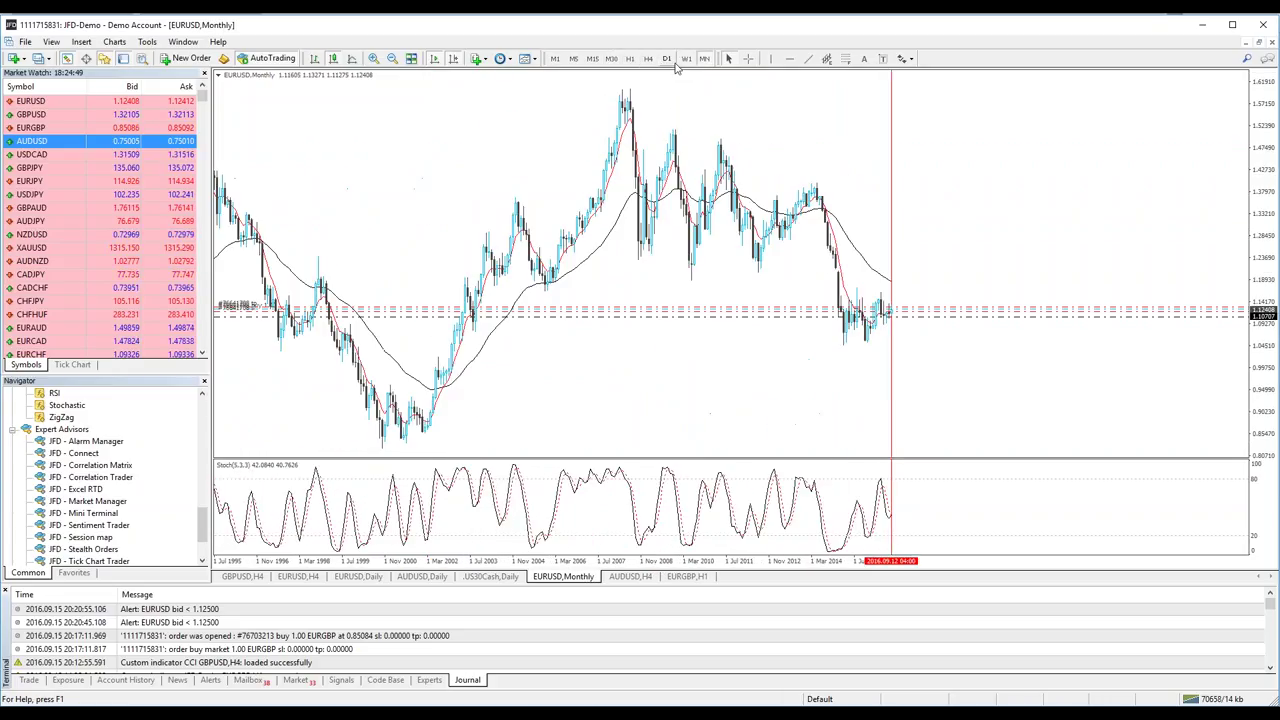
{"action": "left_click", "coordinate": [648, 58]}
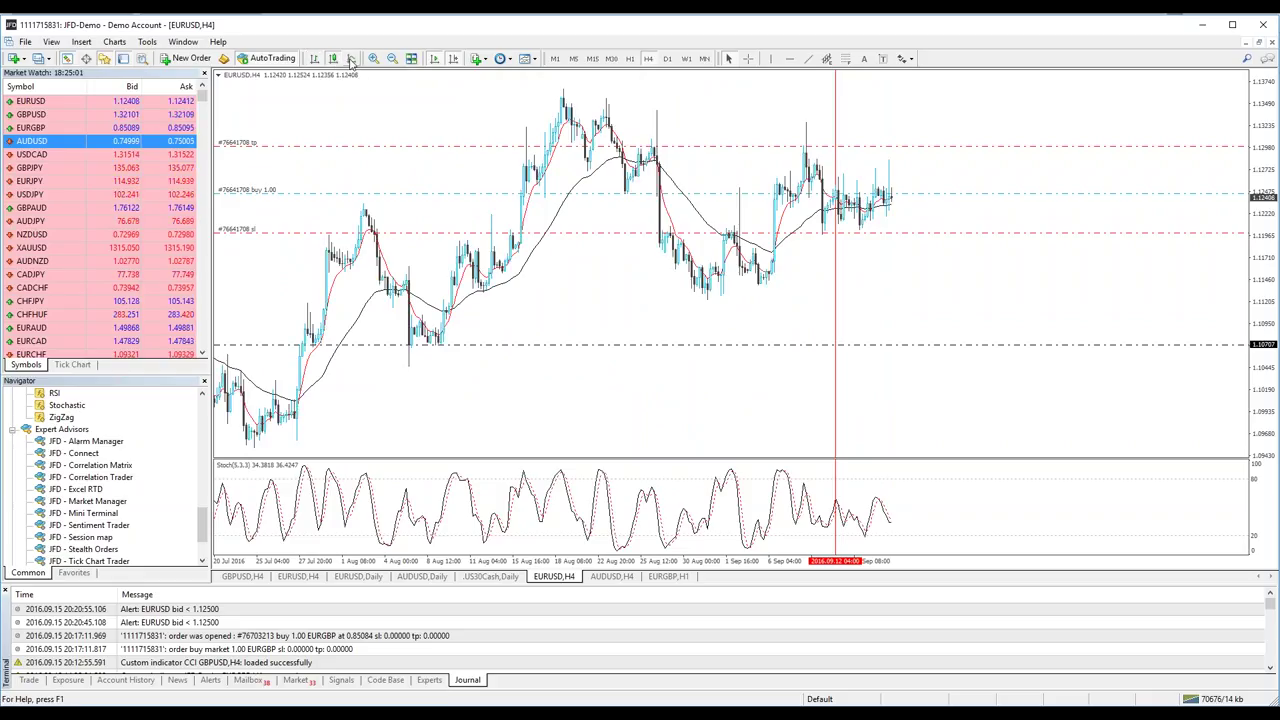
Try line view and zoom, restore candlesticks, then enable chart shift for a right margin
{"action": "left_click", "coordinate": [352, 59]}
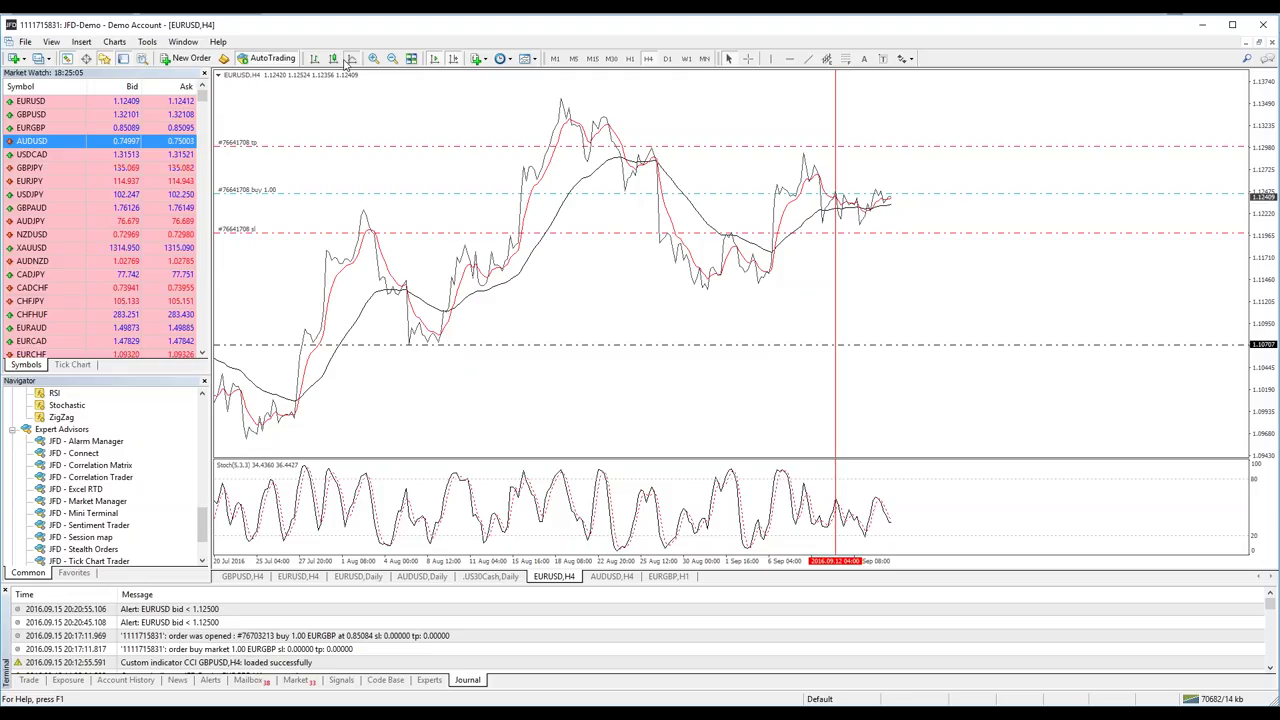
{"action": "left_click", "coordinate": [373, 59]}
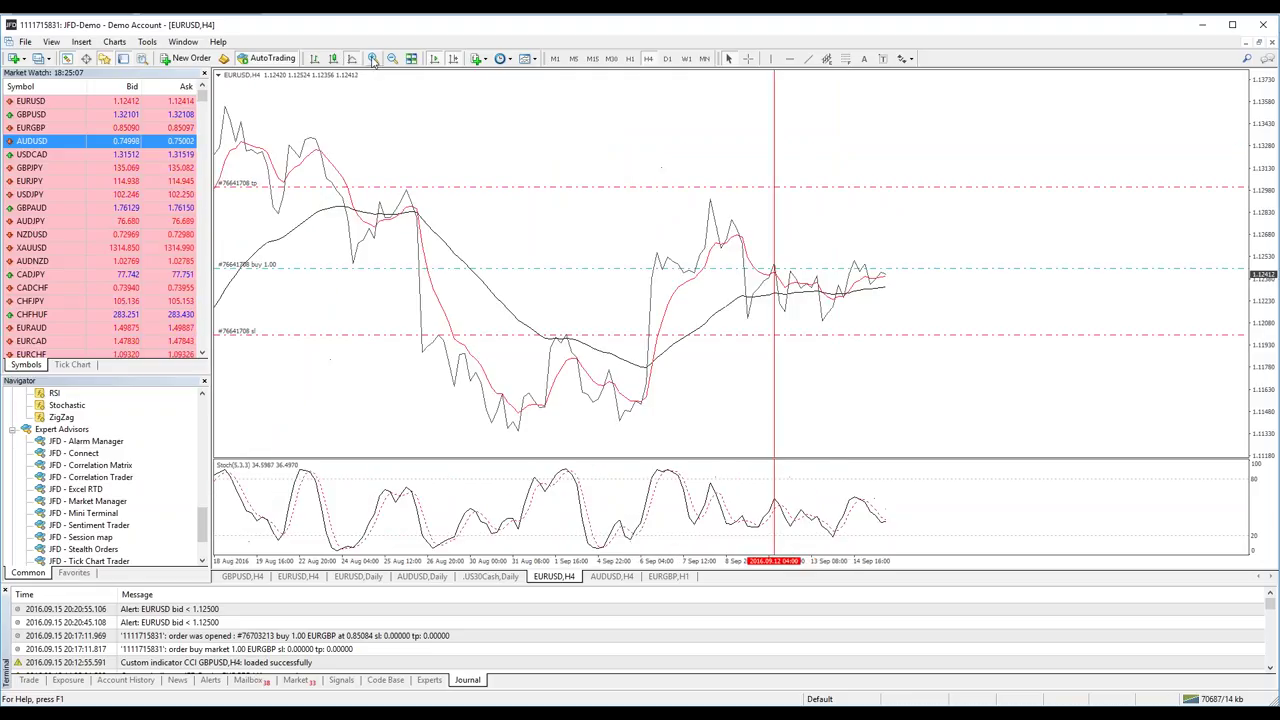
{"action": "left_click", "coordinate": [373, 59]}
{"action": "left_click", "coordinate": [334, 59]}
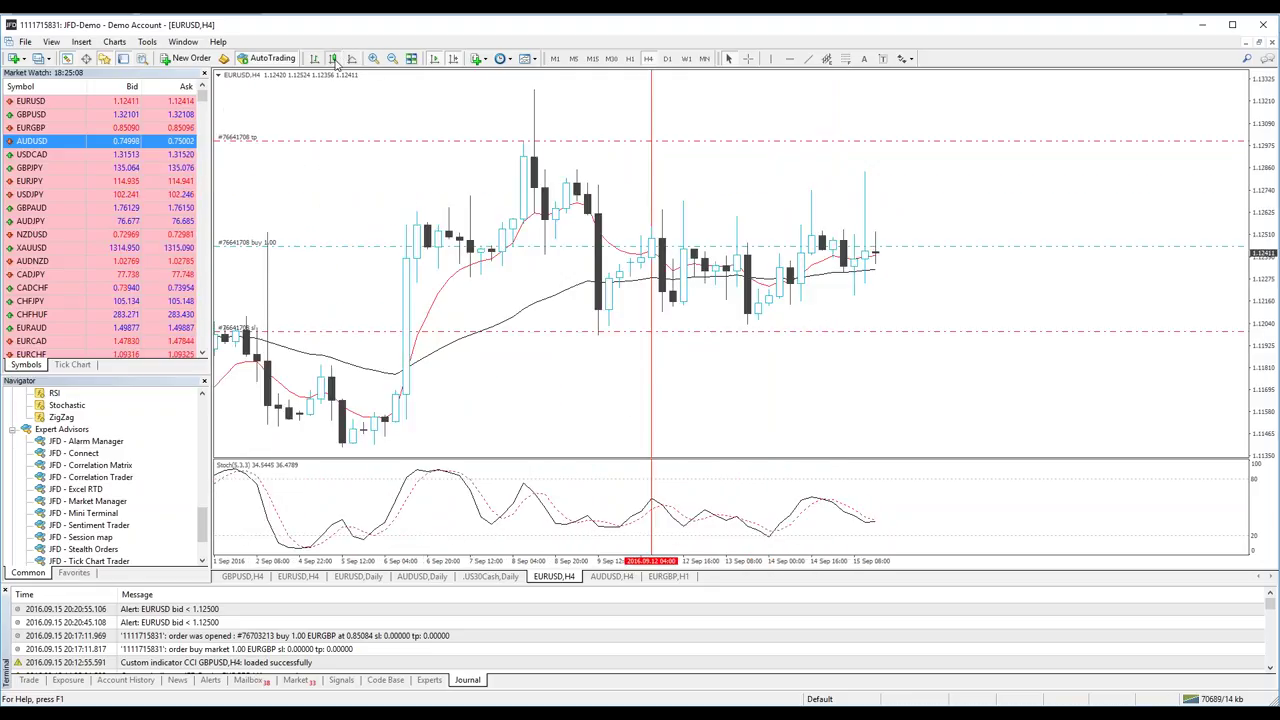
{"action": "double_click", "coordinate": [392, 59]}
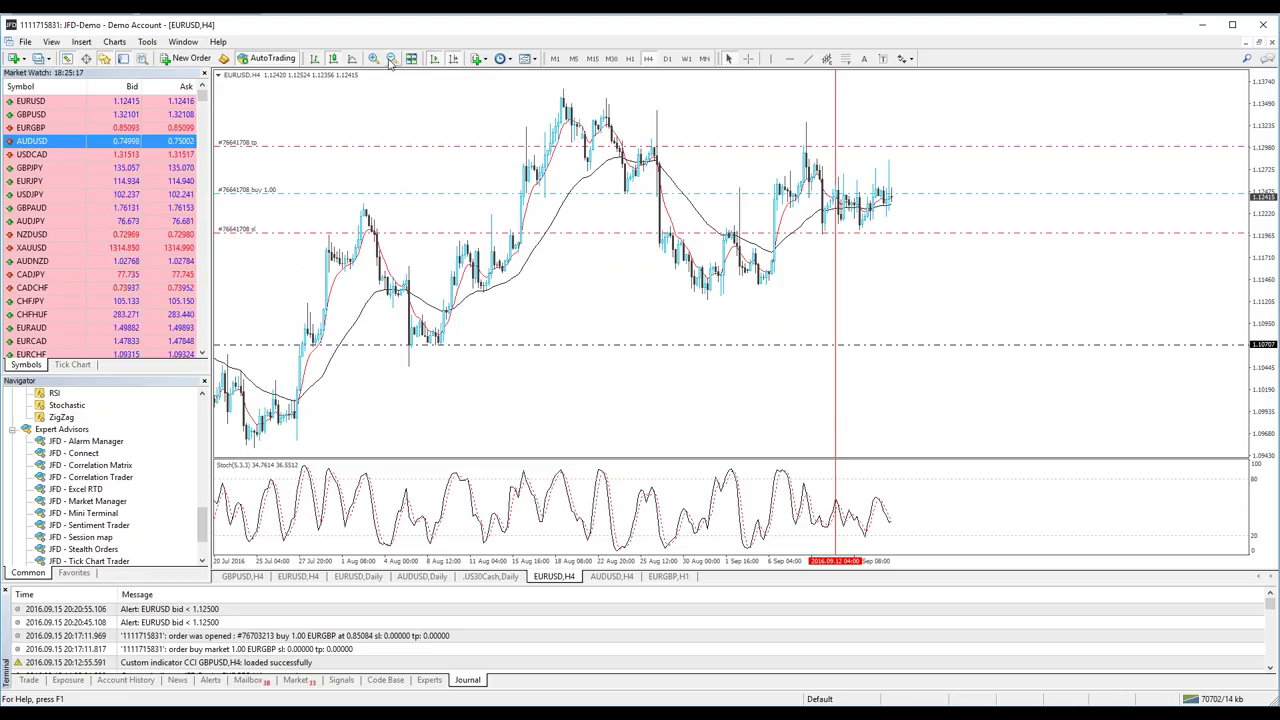
{"action": "left_click", "coordinate": [453, 59]}
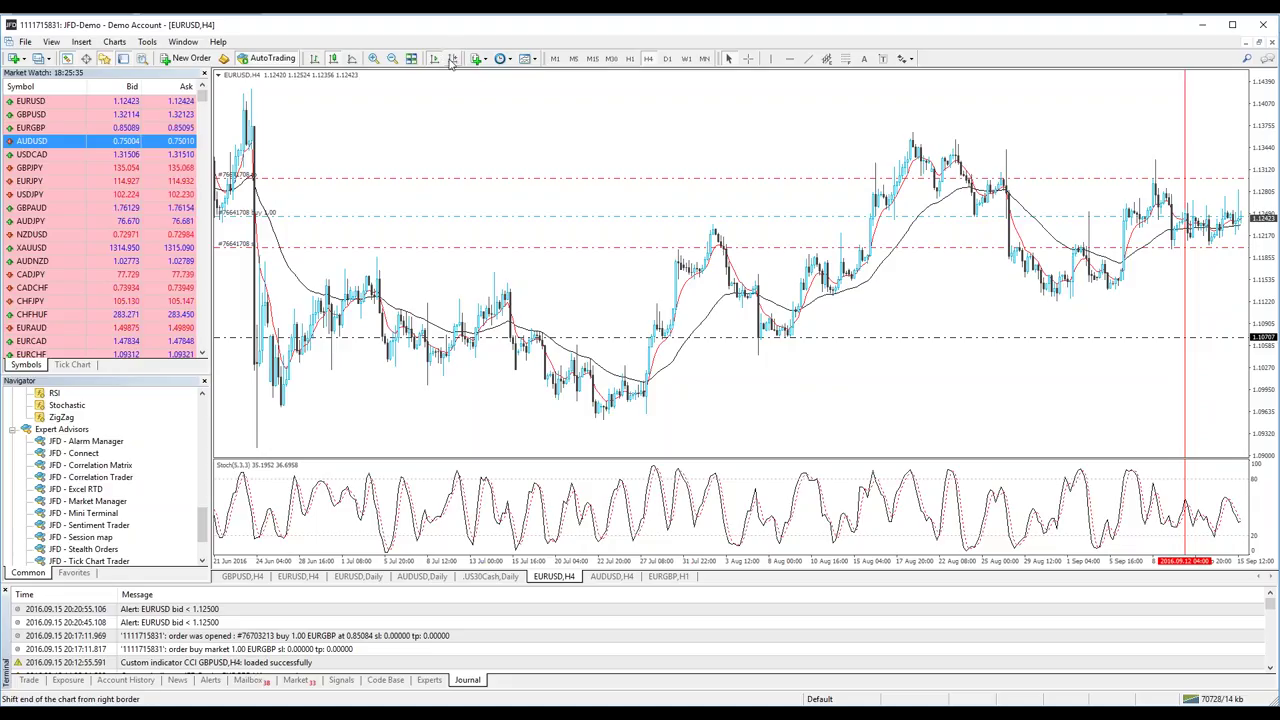
{"action": "left_click", "coordinate": [453, 60]}
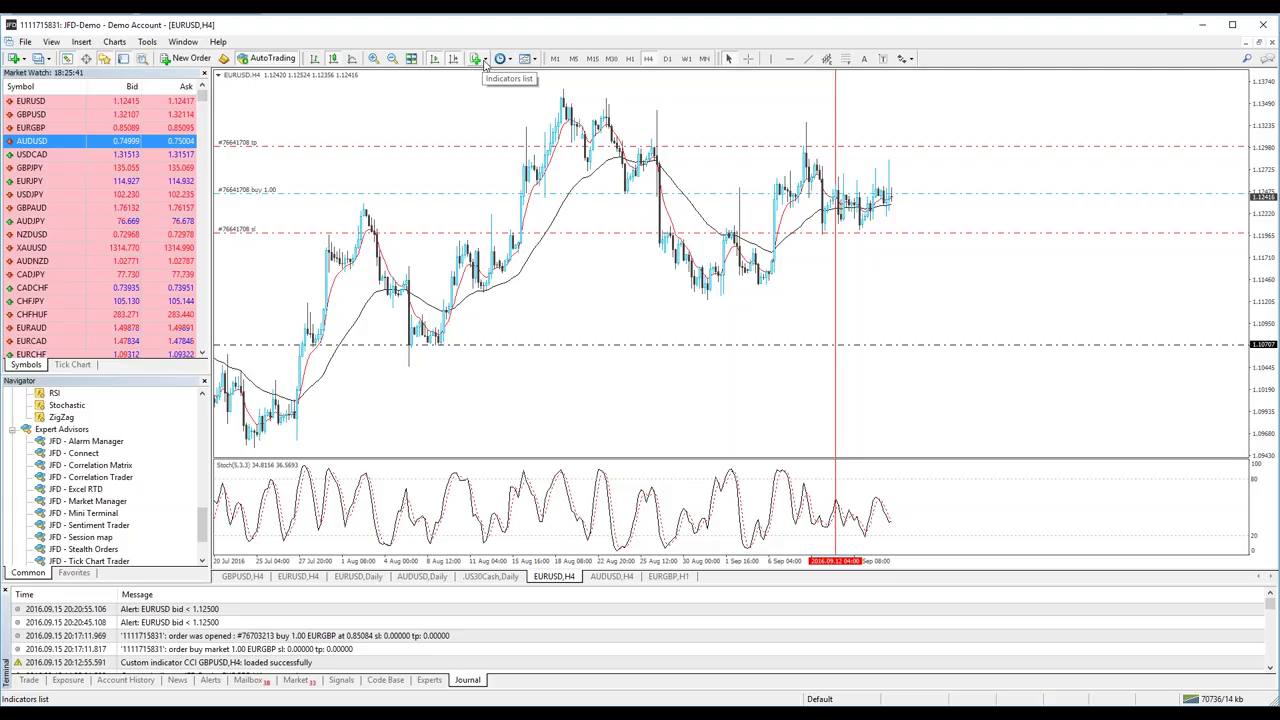
Browse the Indicators and timeframe lists keeping H4, then show the chart templates list
{"action": "left_click", "coordinate": [482, 60]}
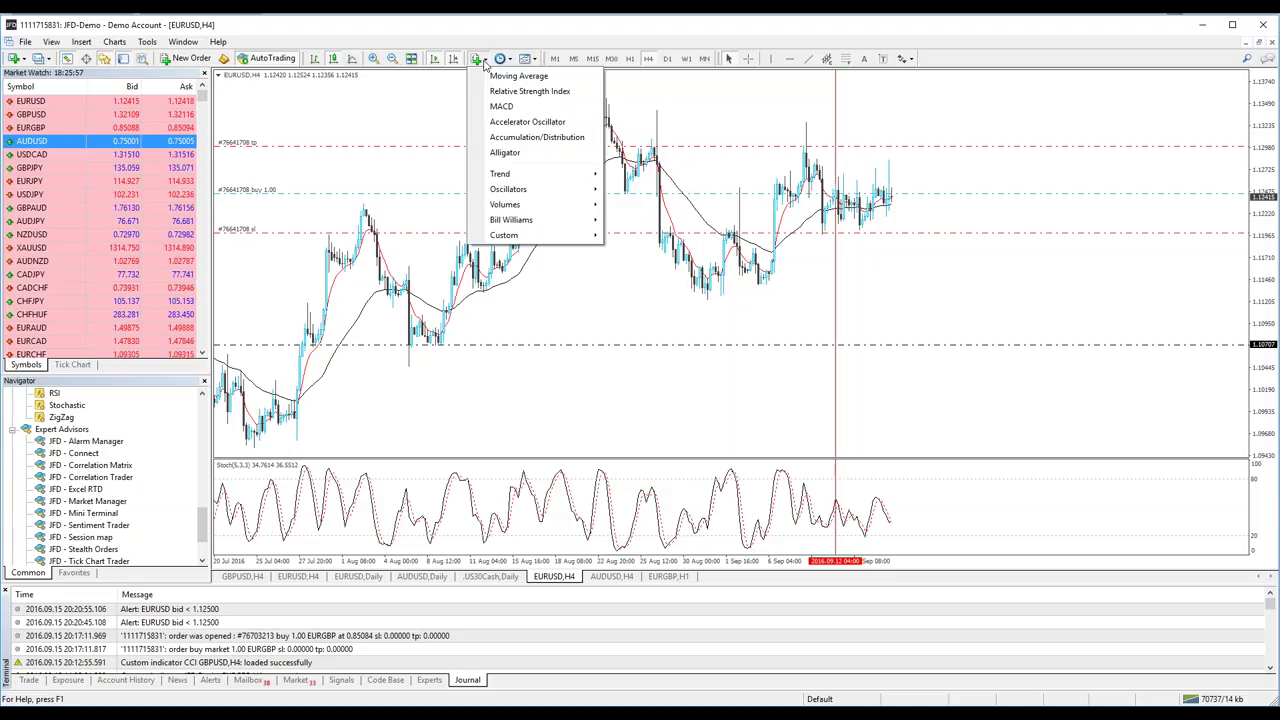
{"action": "left_click", "coordinate": [485, 62]}
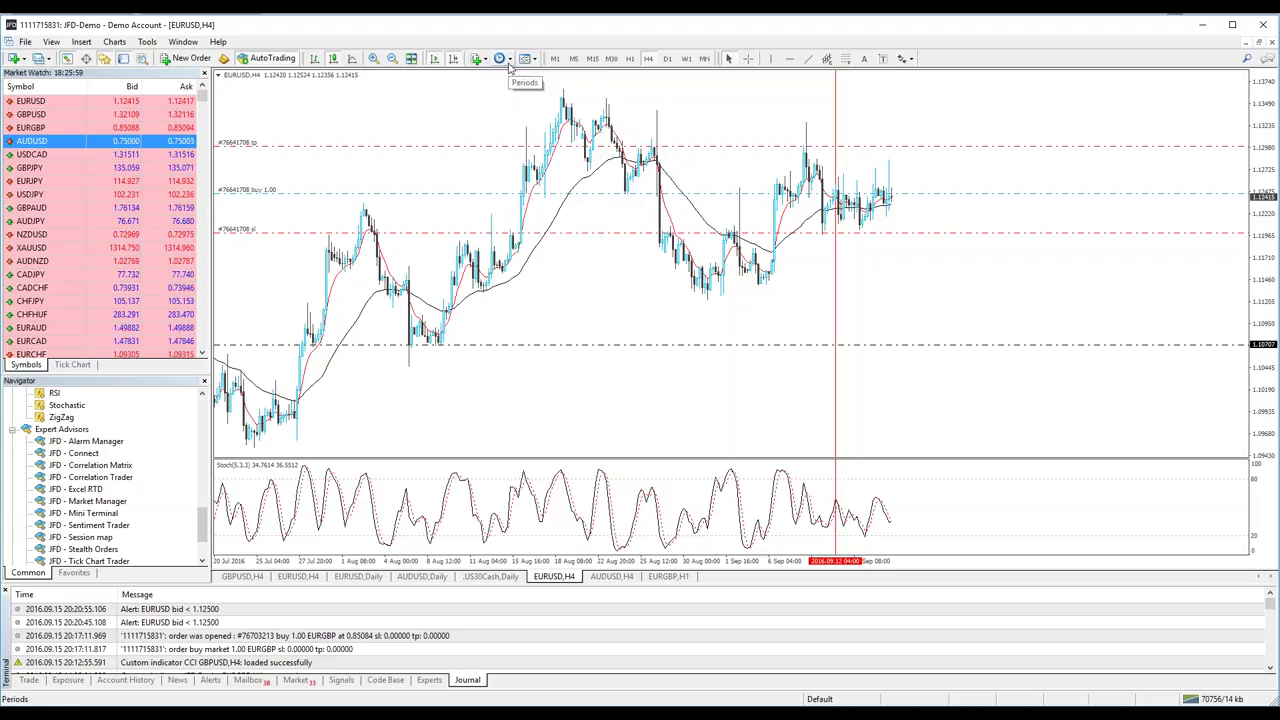
{"action": "left_click", "coordinate": [509, 60]}
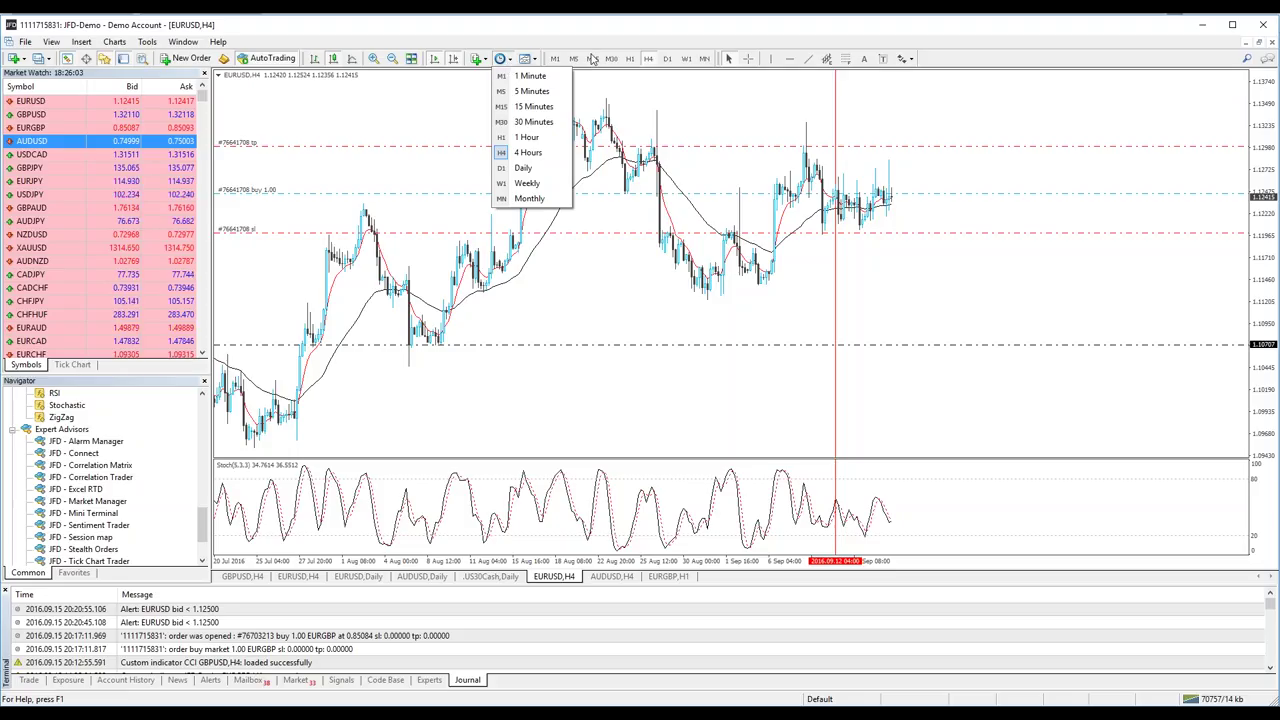
{"action": "left_click", "coordinate": [675, 110]}
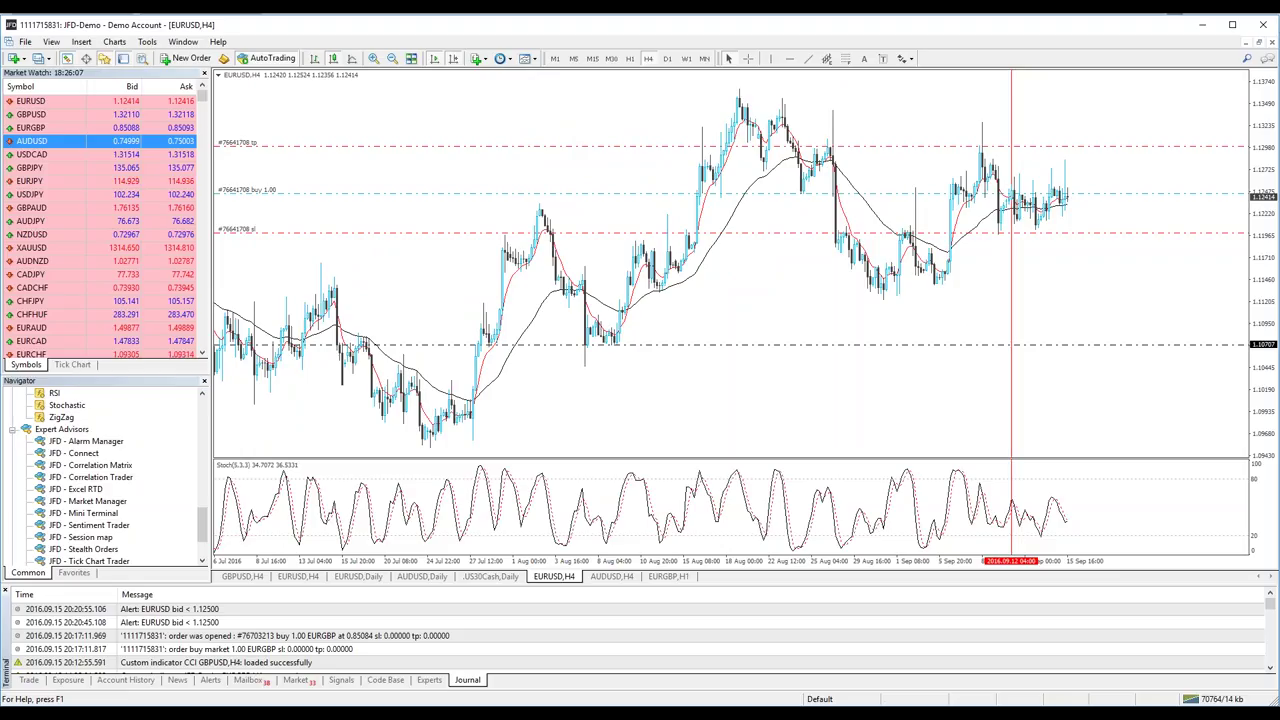
{"action": "scroll", "coordinate": [371, 189], "scroll_direction": "down", "scroll_amount": 3}
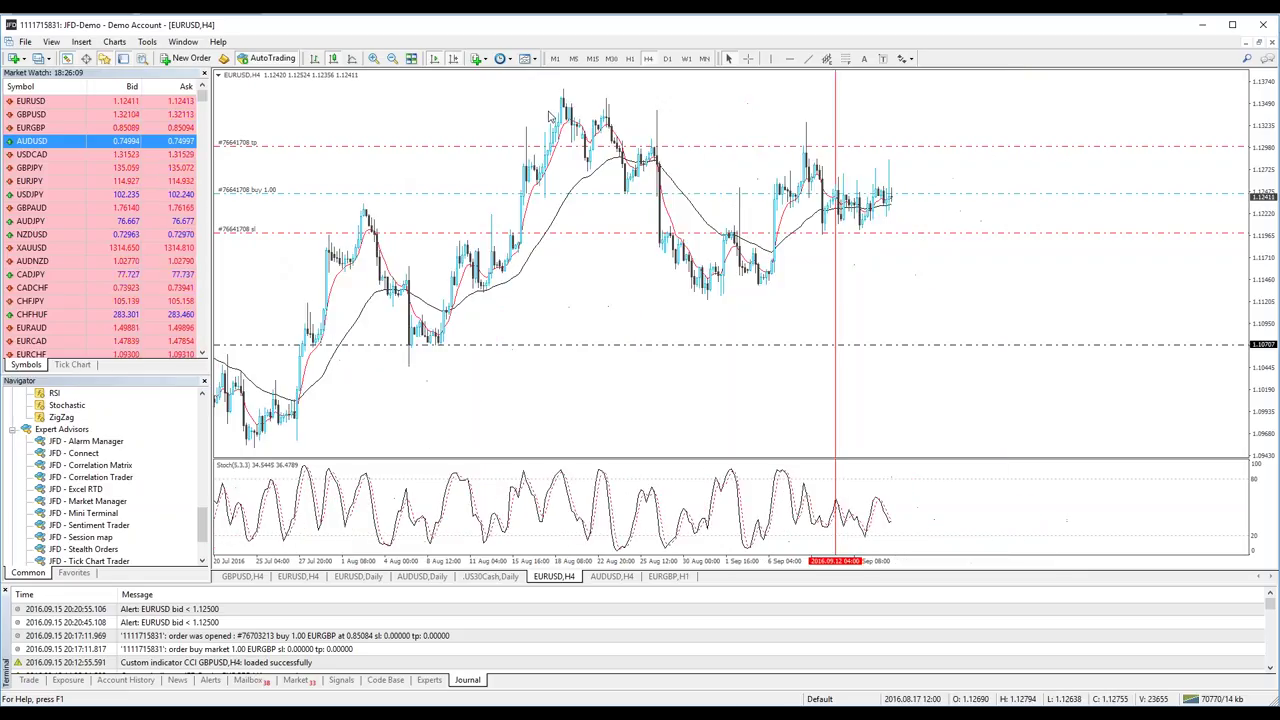
{"action": "left_click", "coordinate": [533, 60]}
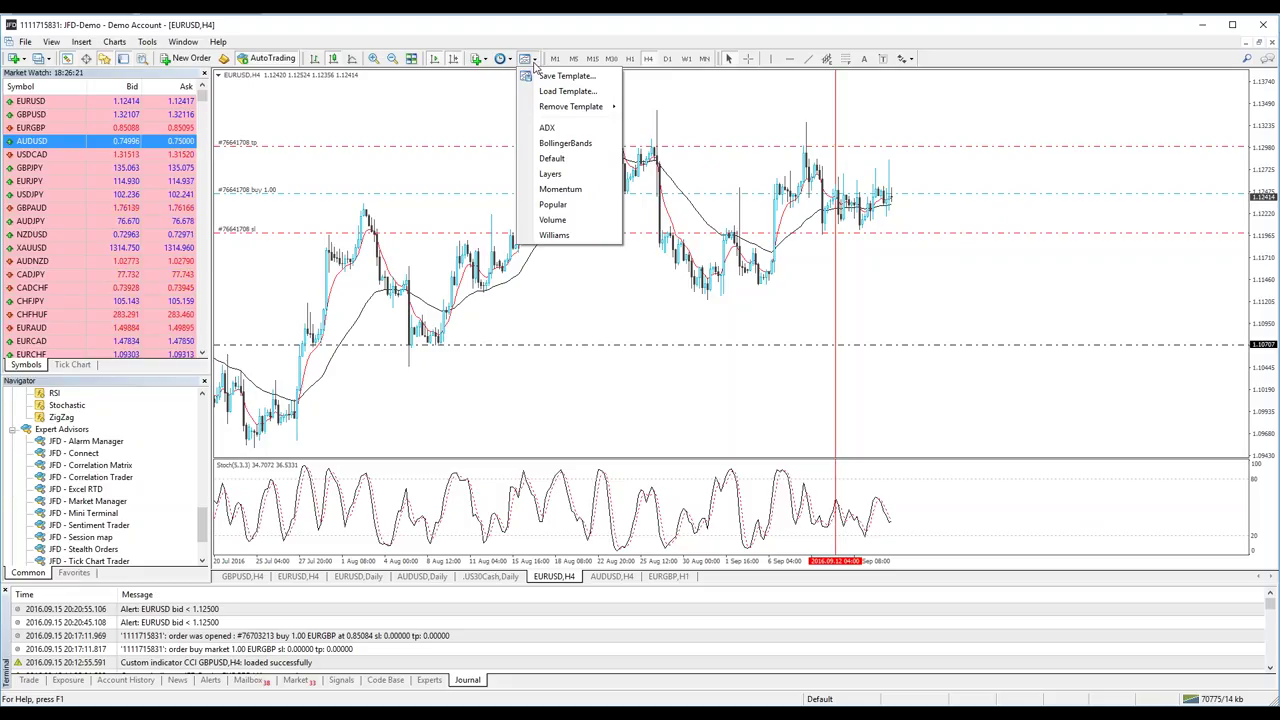
Add a CCI(14) indicator pane below the EURUSD H4 chart
{"action": "left_click", "coordinate": [434, 405]}
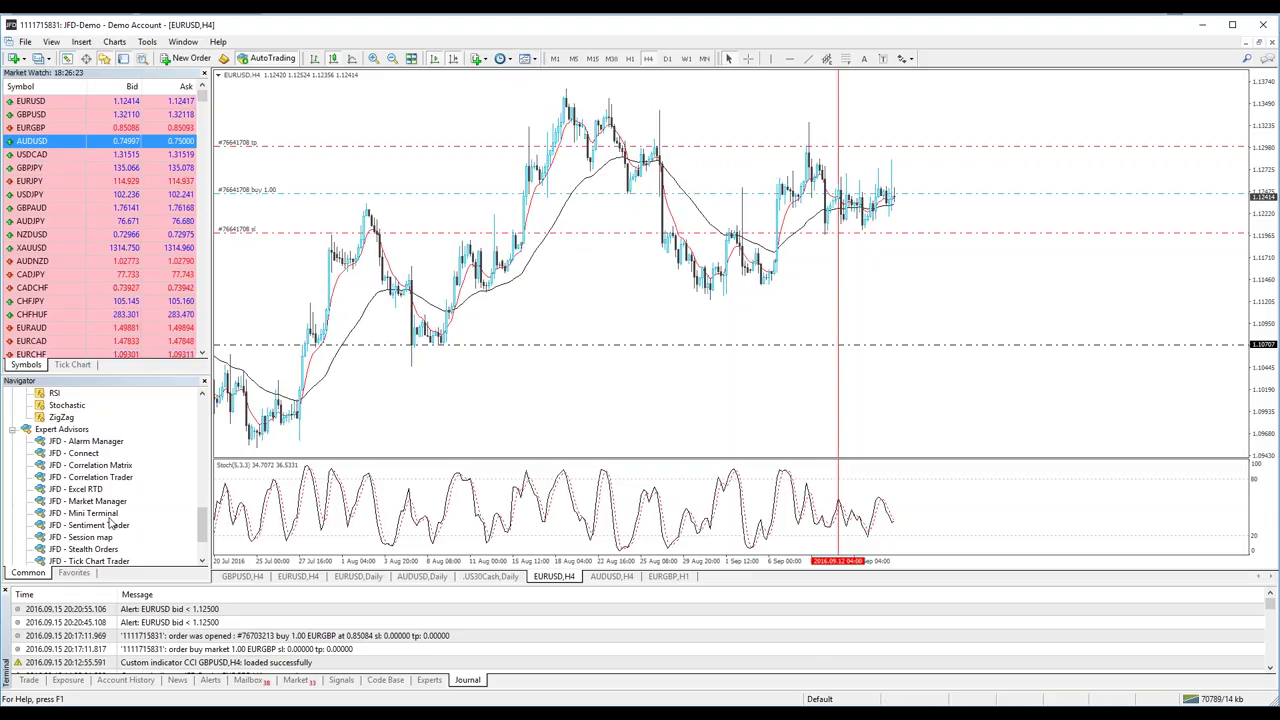
{"action": "scroll", "coordinate": [112, 527], "scroll_direction": "up", "scroll_amount": 3}
{"action": "scroll", "coordinate": [105, 515], "scroll_direction": "up", "scroll_amount": 3}
{"action": "scroll", "coordinate": [95, 495], "scroll_direction": "up", "scroll_amount": 3}
{"action": "scroll", "coordinate": [88, 470], "scroll_direction": "up", "scroll_amount": 3}
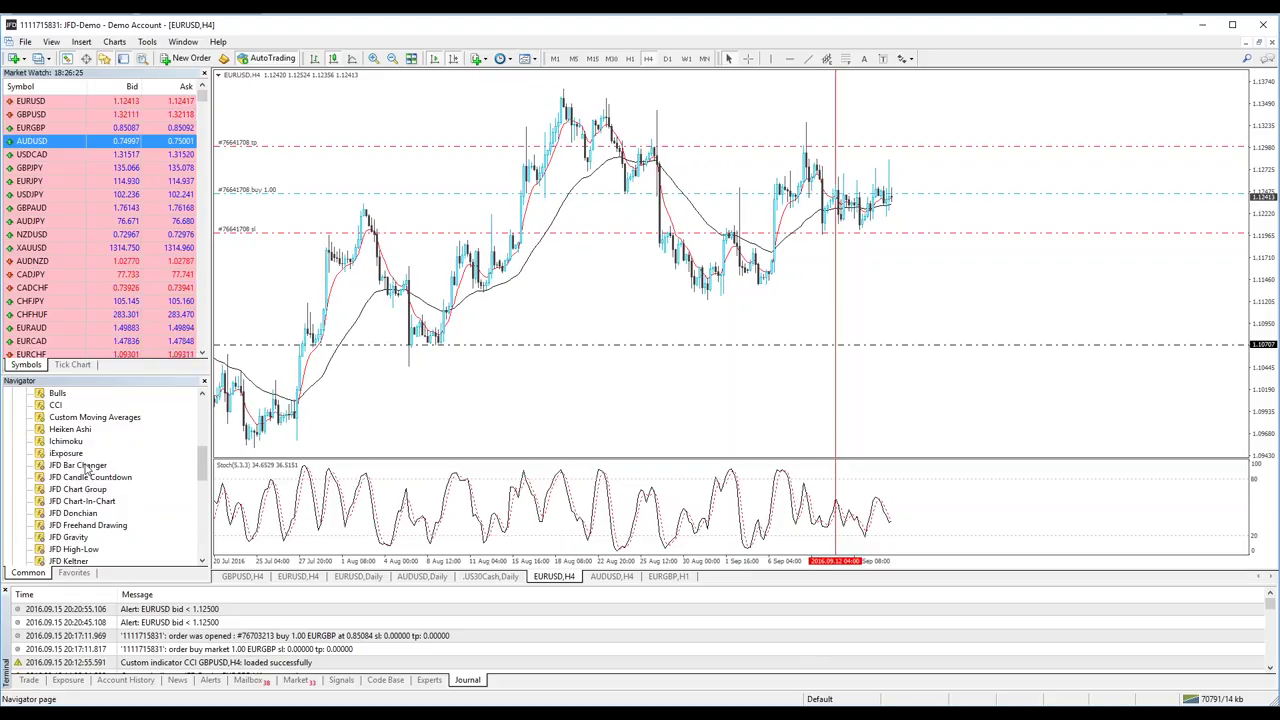
{"action": "scroll", "coordinate": [88, 470], "scroll_direction": "up", "scroll_amount": 2}
{"action": "left_click_drag", "start_coordinate": [55, 477], "coordinate": [802, 428]}
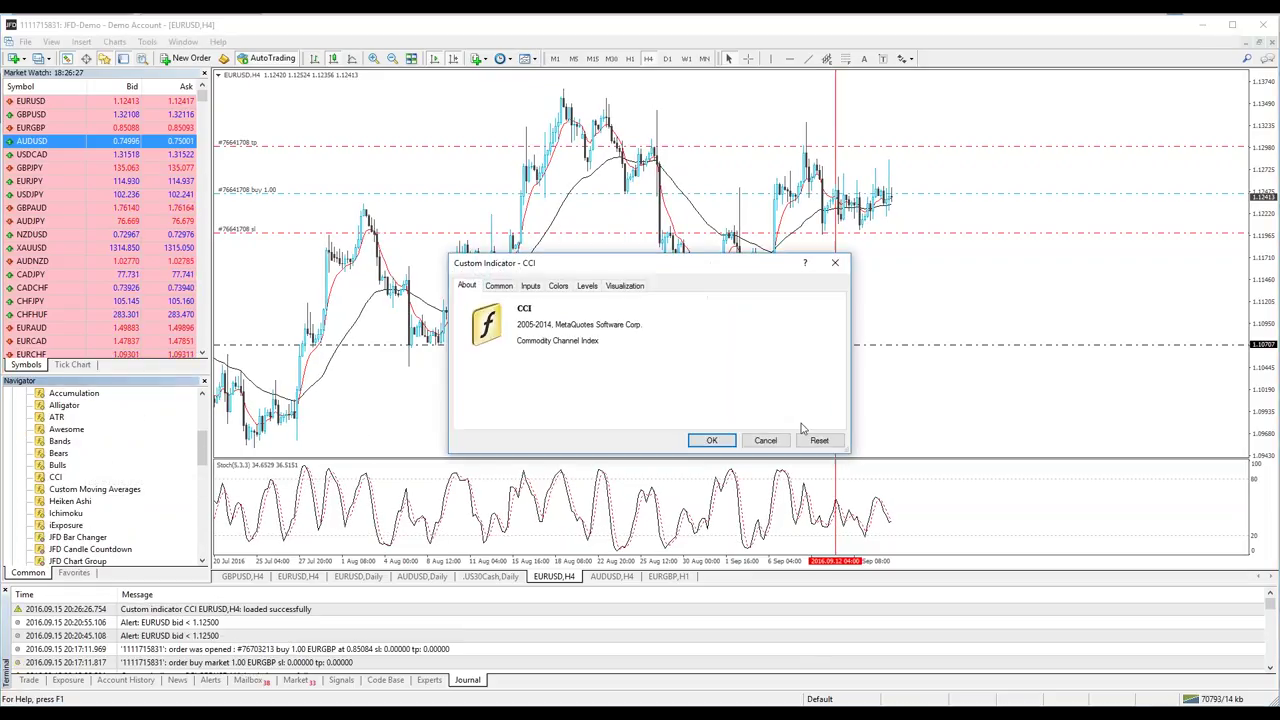
{"action": "left_click", "coordinate": [712, 440]}
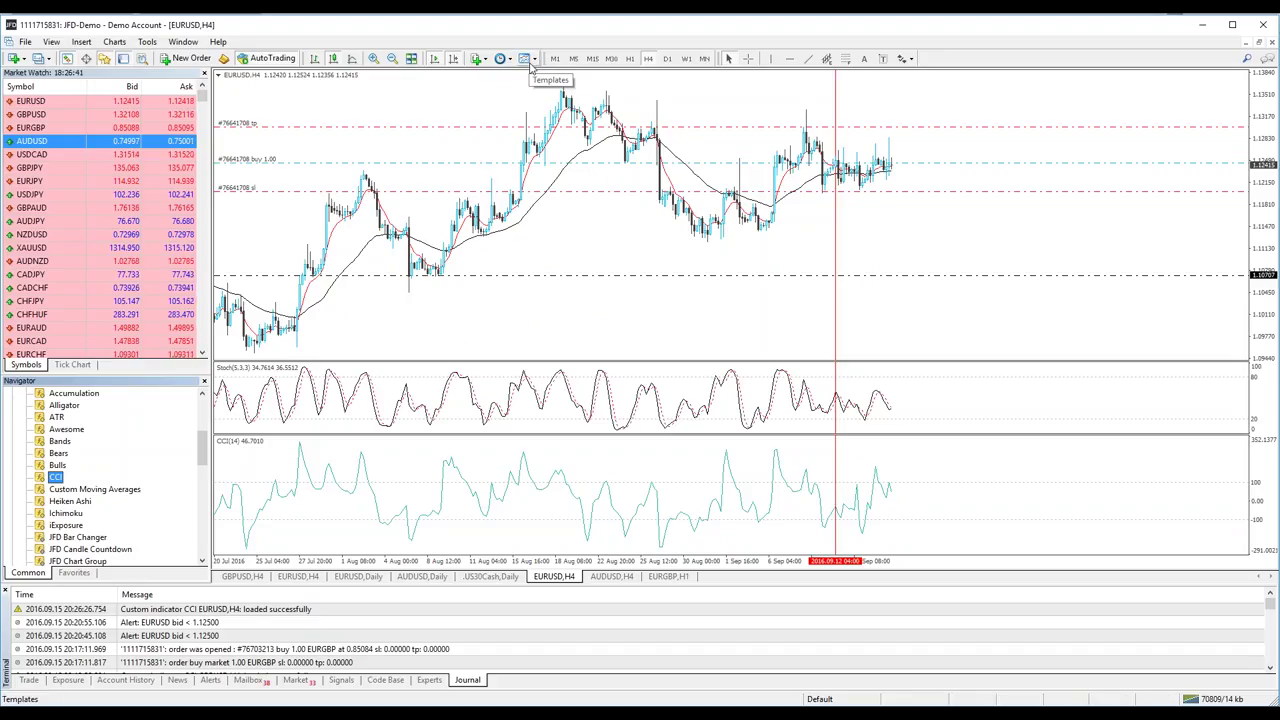
Save the chart setup as template 'template_name' on the Desktop
{"action": "left_click", "coordinate": [531, 64]}
{"action": "left_click", "coordinate": [547, 80]}
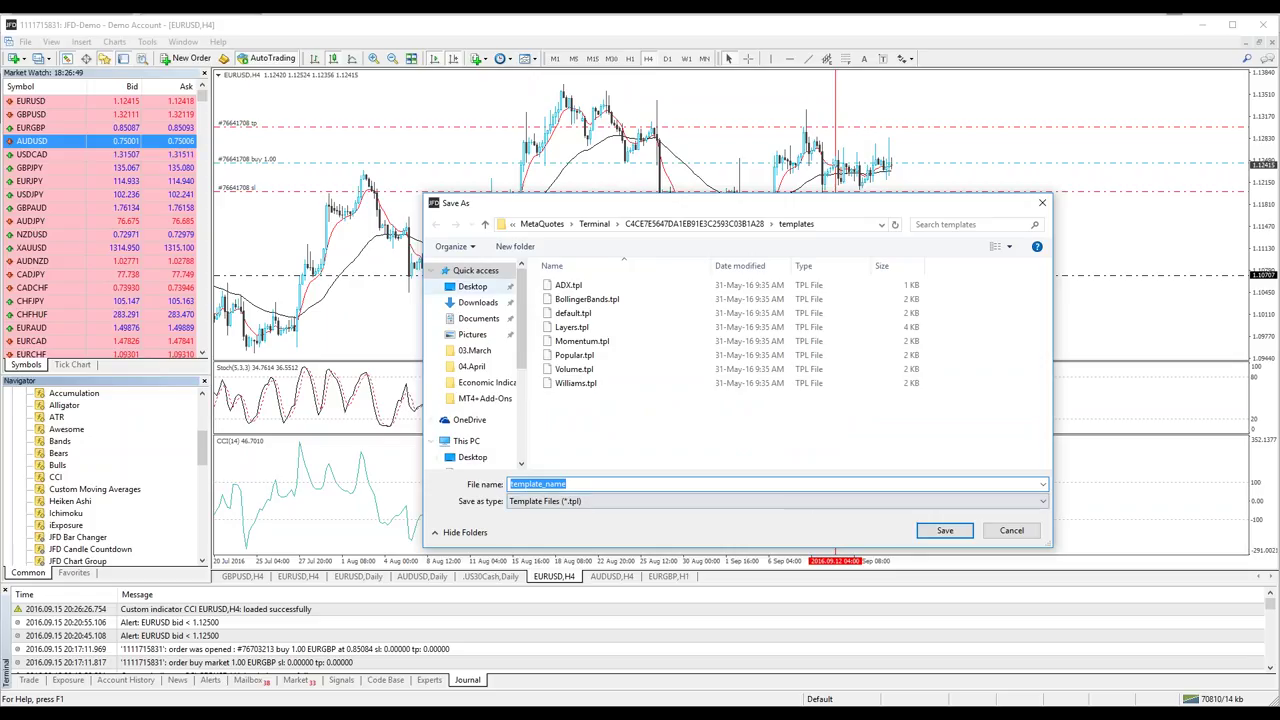
{"action": "left_click", "coordinate": [472, 287]}
{"action": "left_click", "coordinate": [944, 531]}
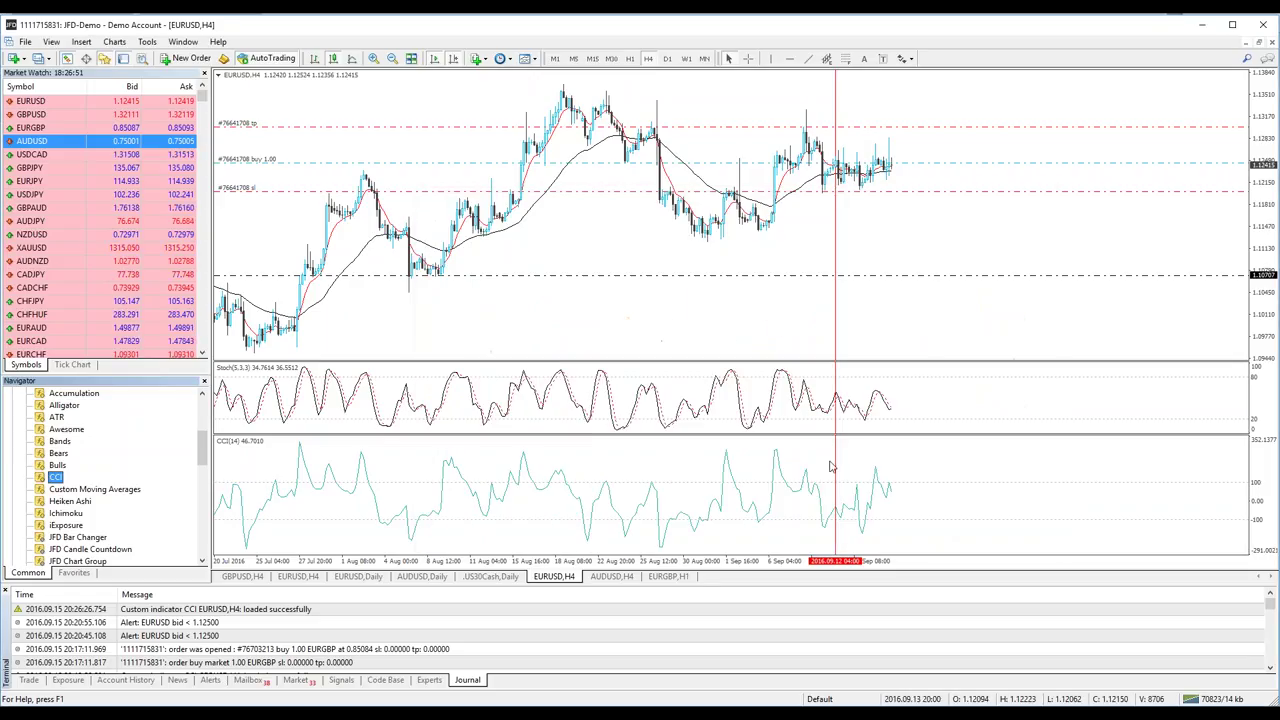
Open a new USDCAD chart by dragging USDCAD from Market Watch onto the chart area
{"action": "left_click", "coordinate": [30, 101]}
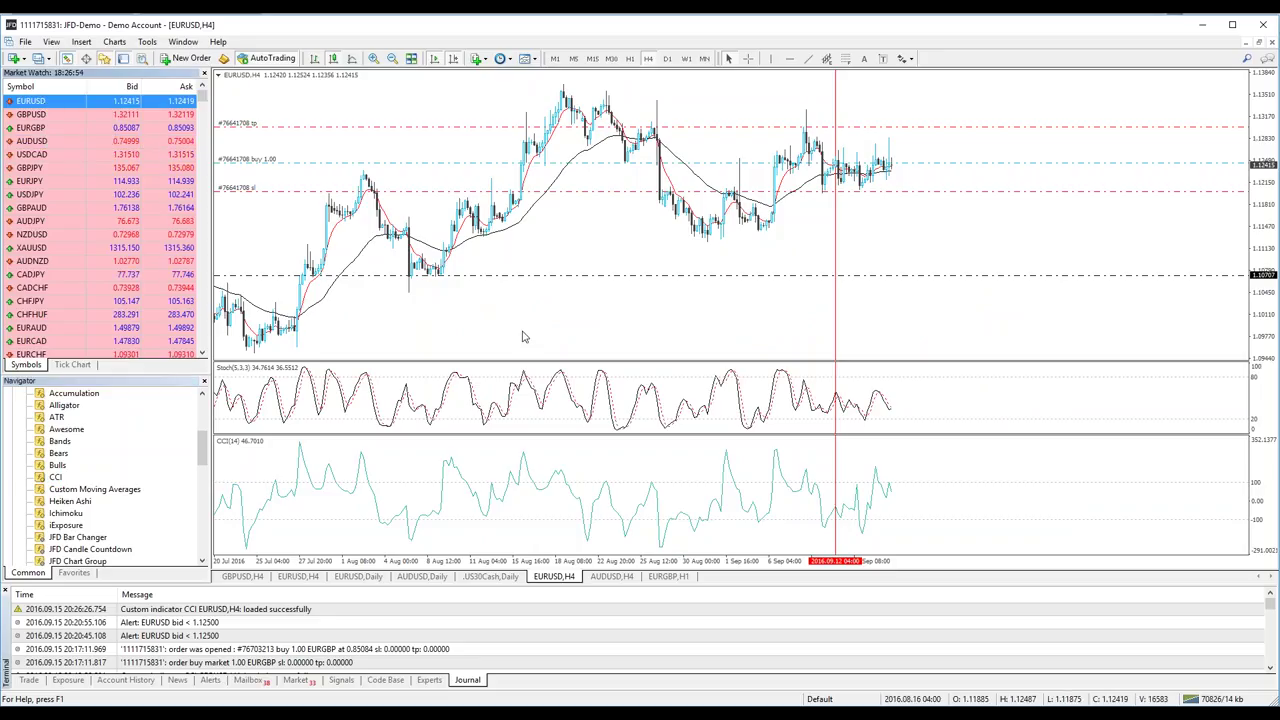
{"action": "left_click", "coordinate": [16, 58]}
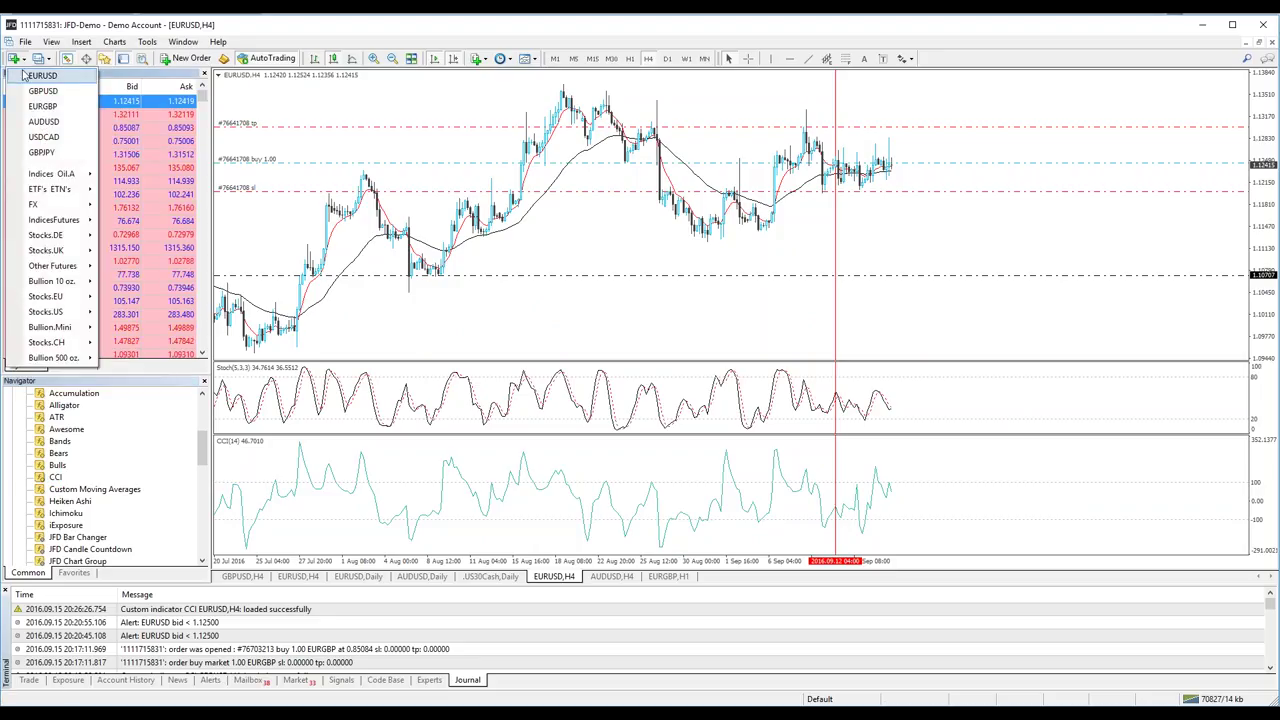
{"action": "left_click", "coordinate": [58, 139]}
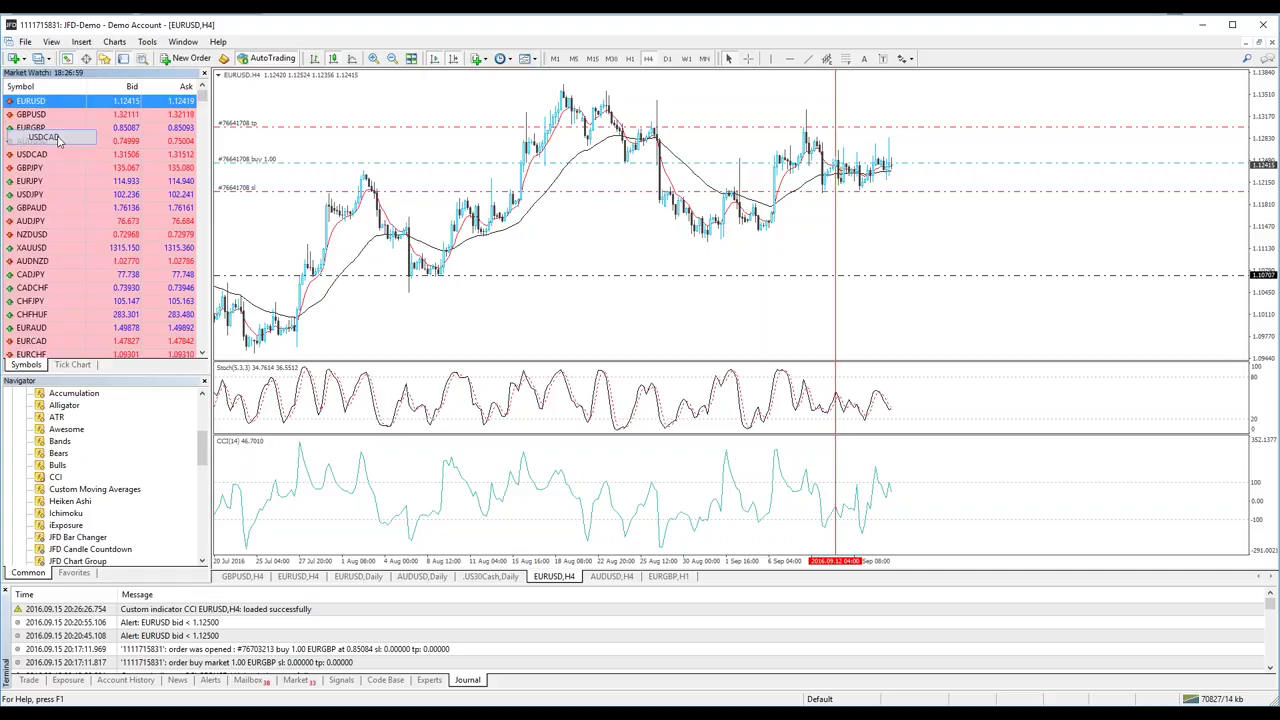
{"action": "left_click_drag", "start_coordinate": [58, 139], "coordinate": [310, 258]}
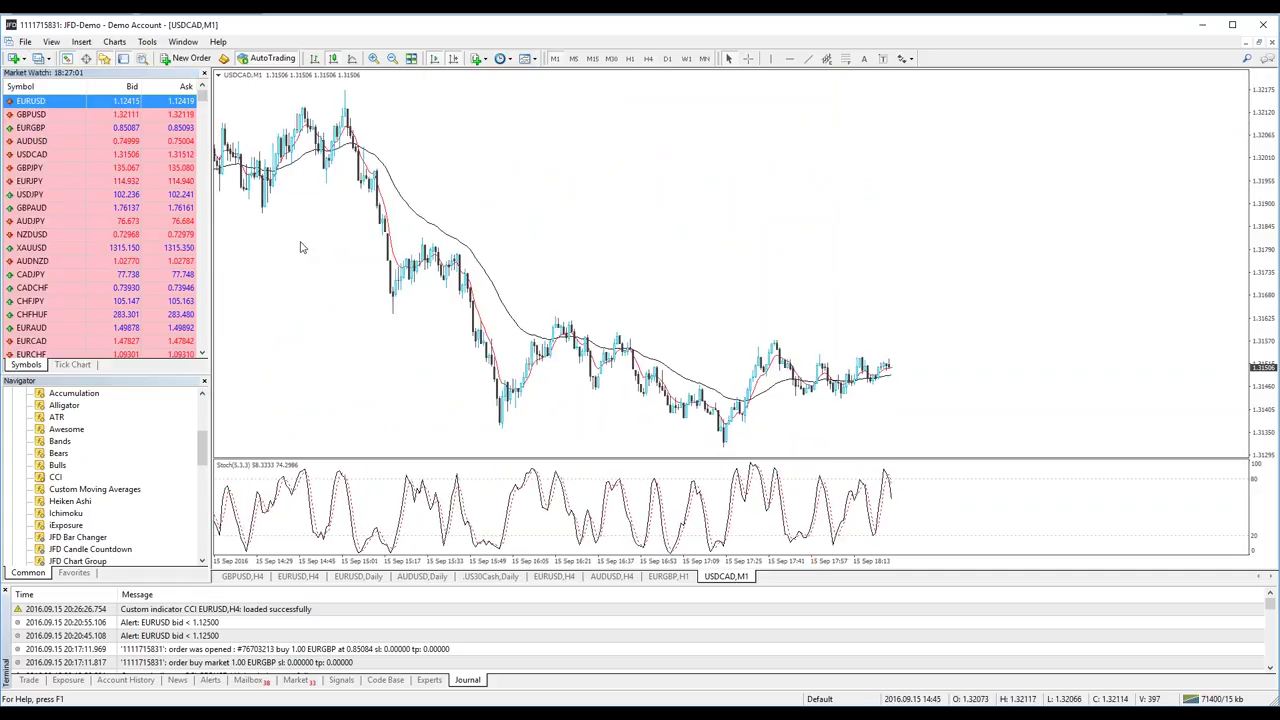
Load the template_name.tpl template onto the USDCAD chart to add the CCI pane
{"action": "left_click", "coordinate": [533, 59]}
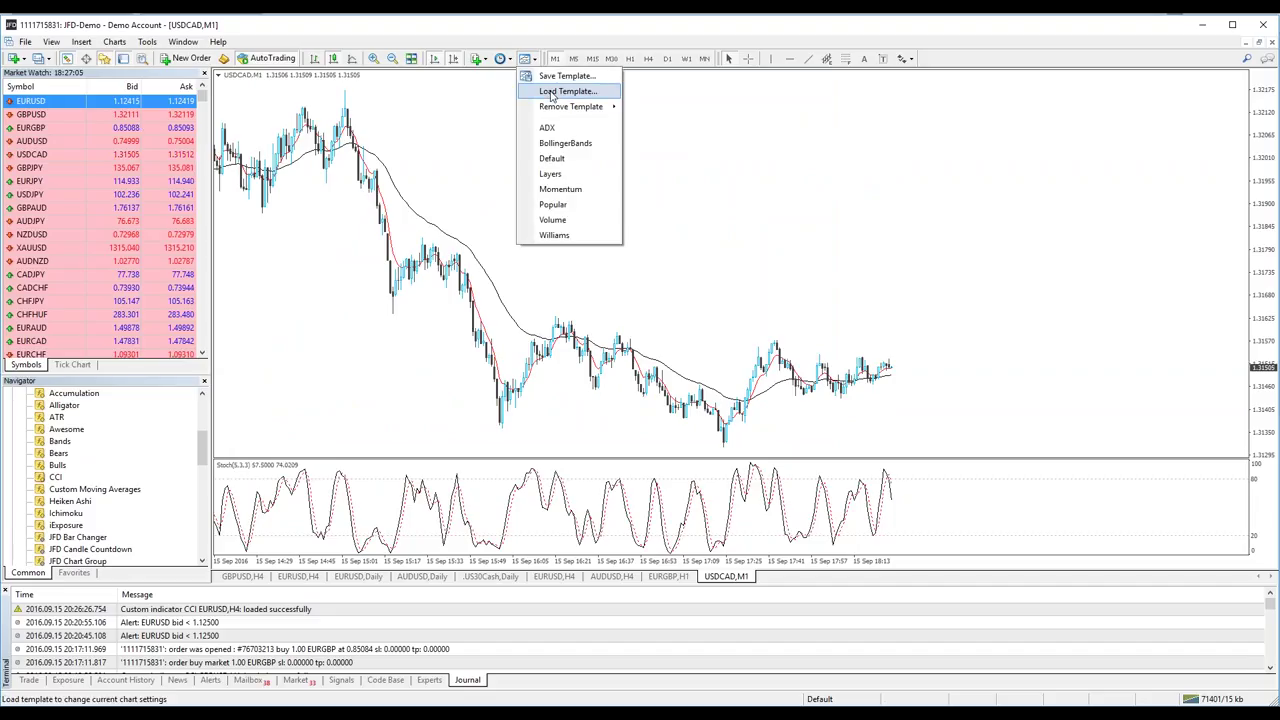
{"action": "left_click", "coordinate": [551, 92]}
{"action": "scroll", "coordinate": [744, 383], "scroll_direction": "down", "scroll_amount": 3}
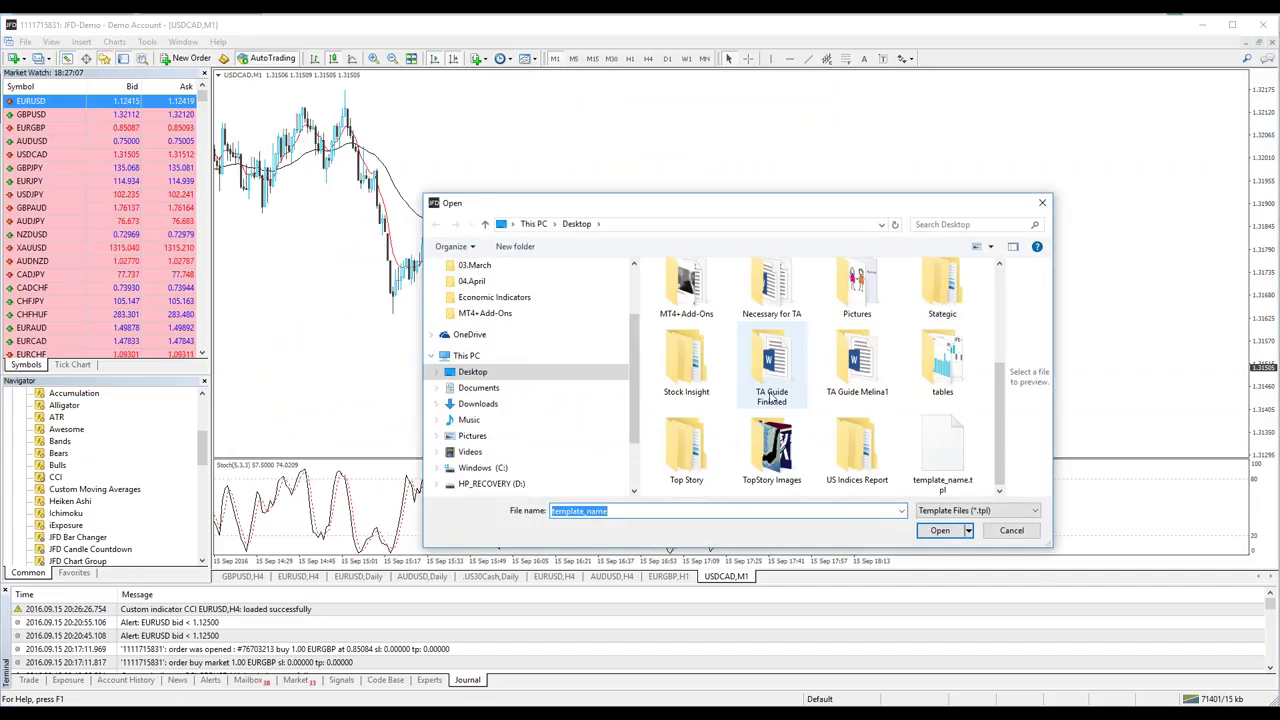
{"action": "left_click", "coordinate": [939, 462]}
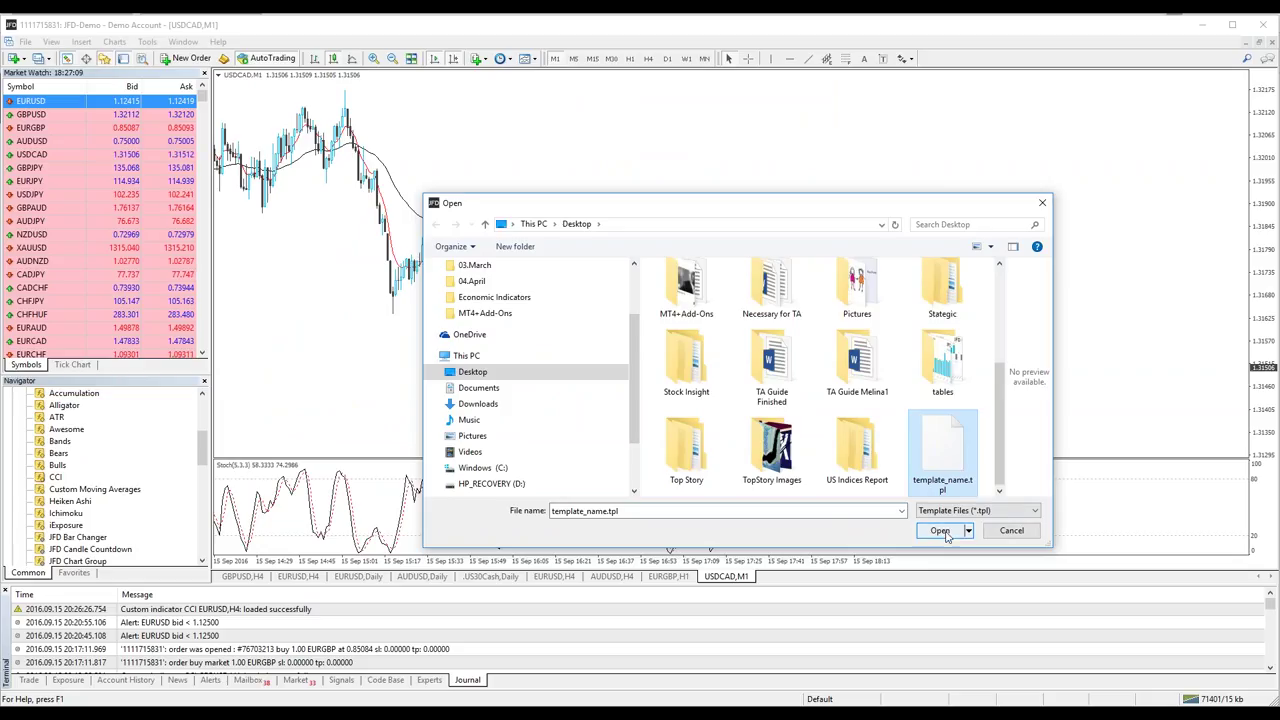
{"action": "left_click", "coordinate": [940, 531]}
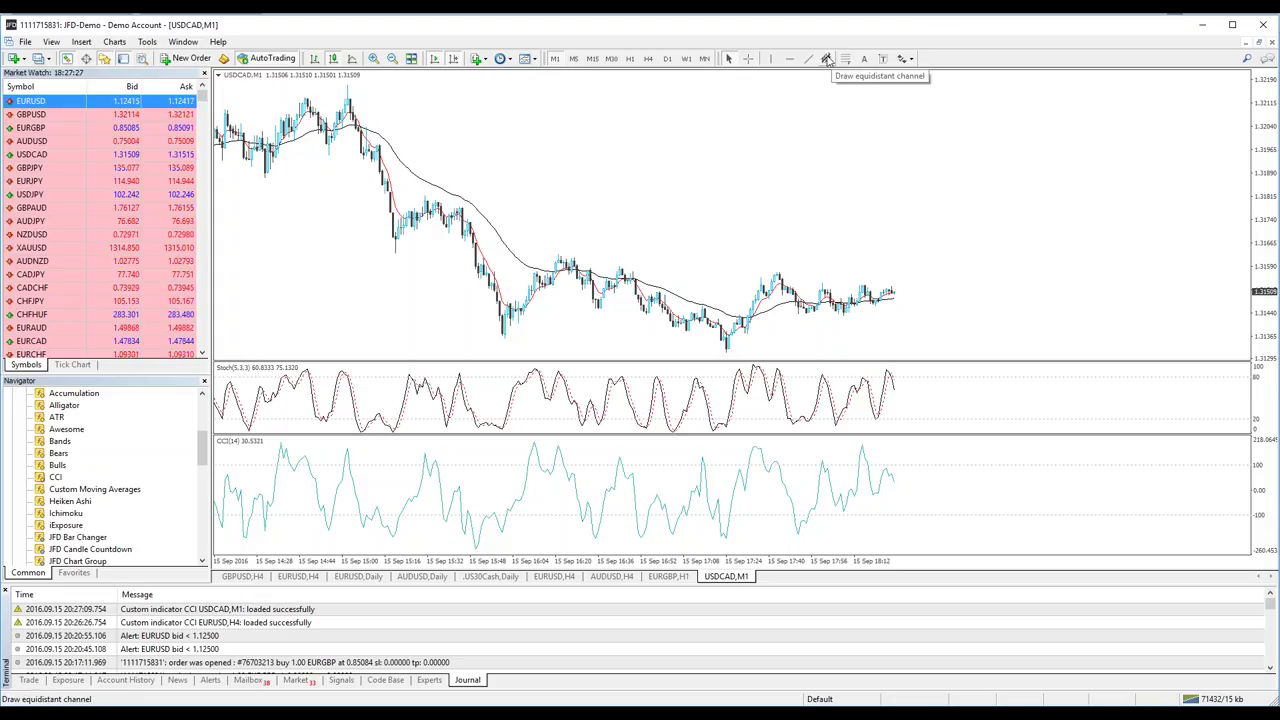
{"action": "left_click", "coordinate": [827, 60]}
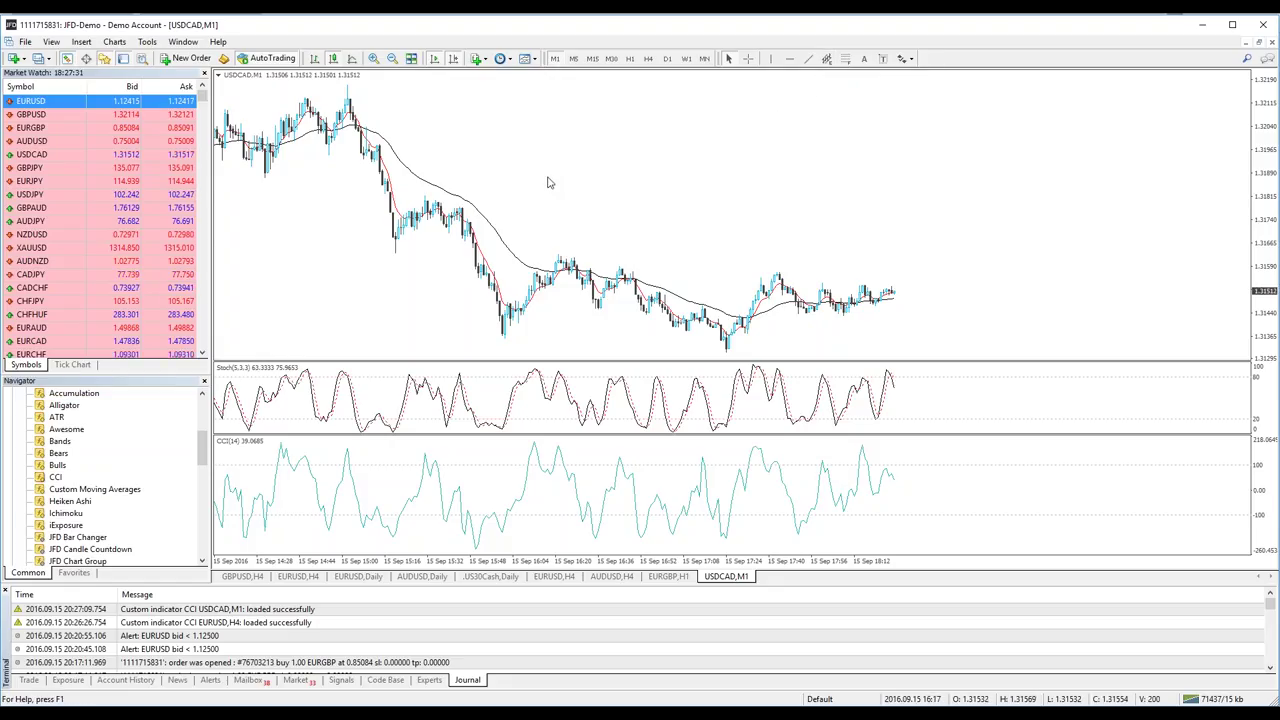
{"action": "right_click", "coordinate": [267, 369]}
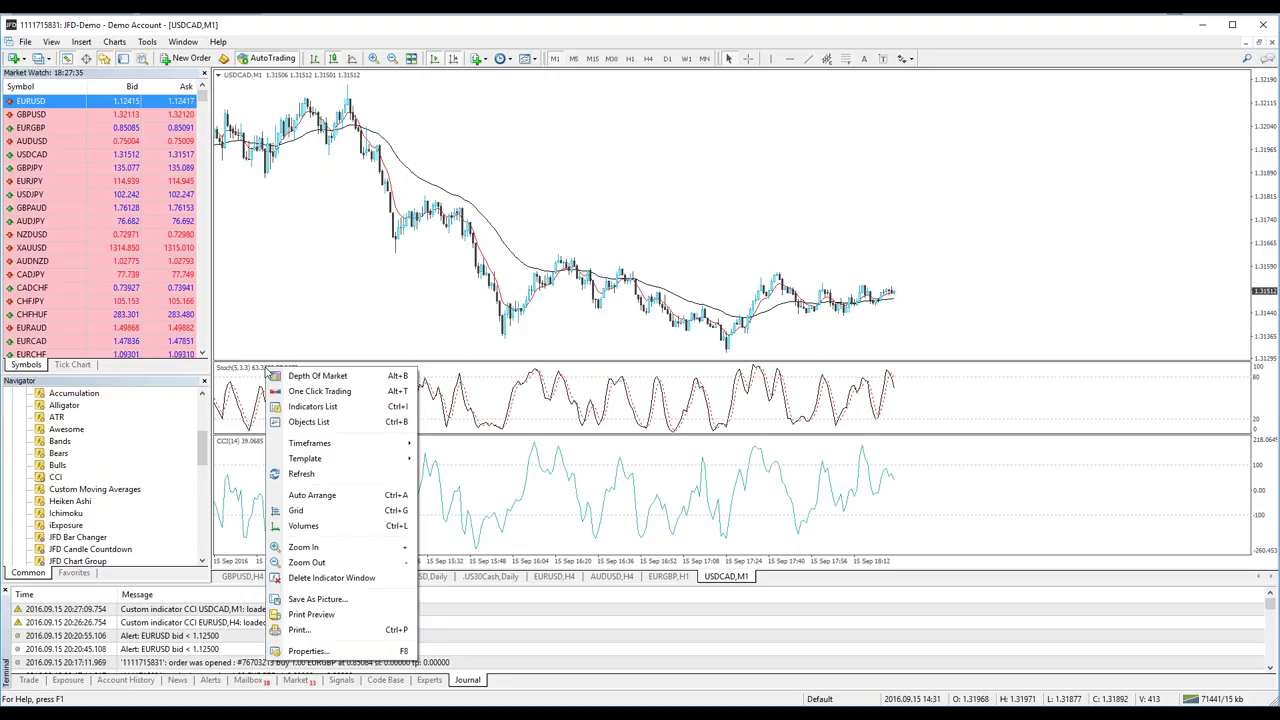
{"action": "left_click", "coordinate": [497, 238]}
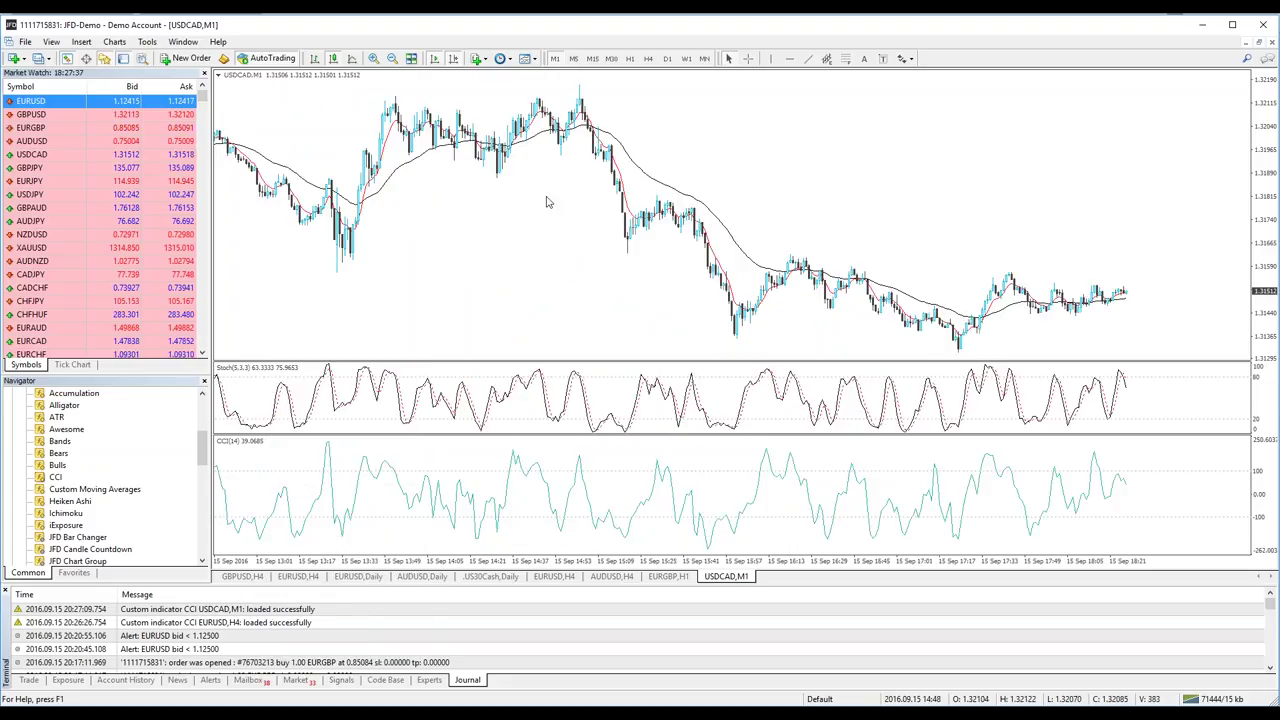
{"action": "double_click", "coordinate": [632, 166]}
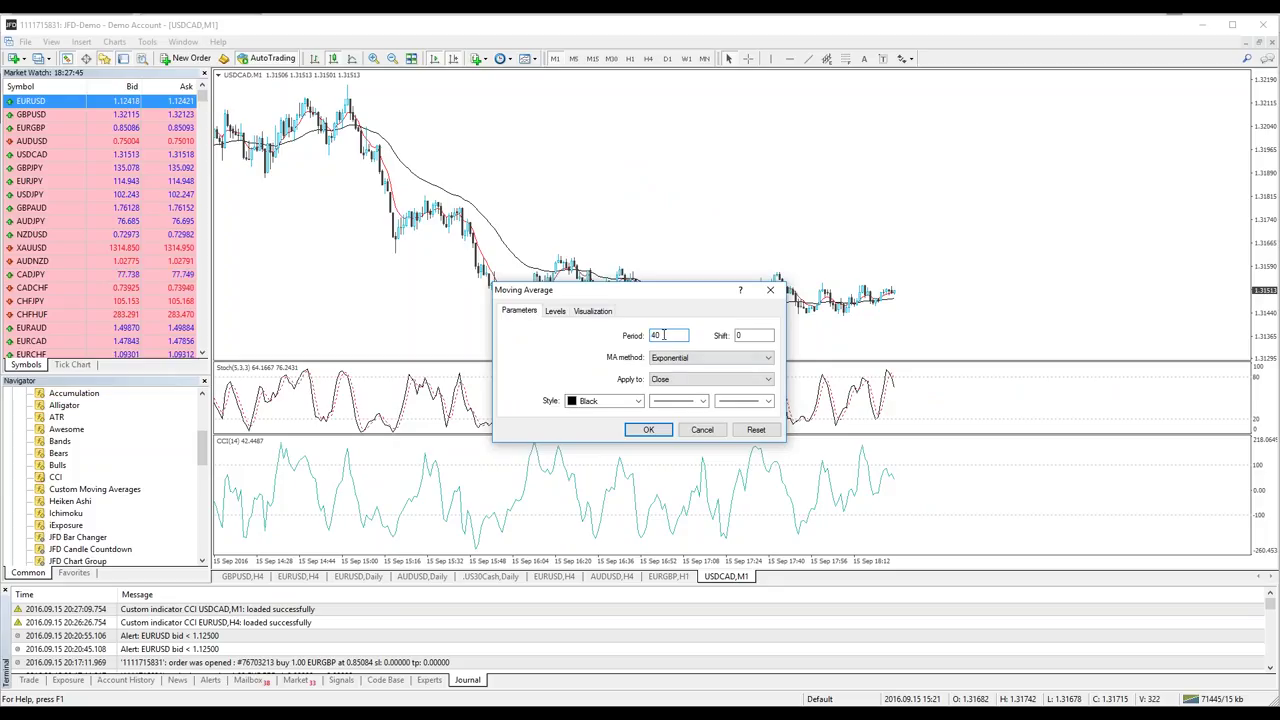
{"action": "left_click", "coordinate": [636, 401]}
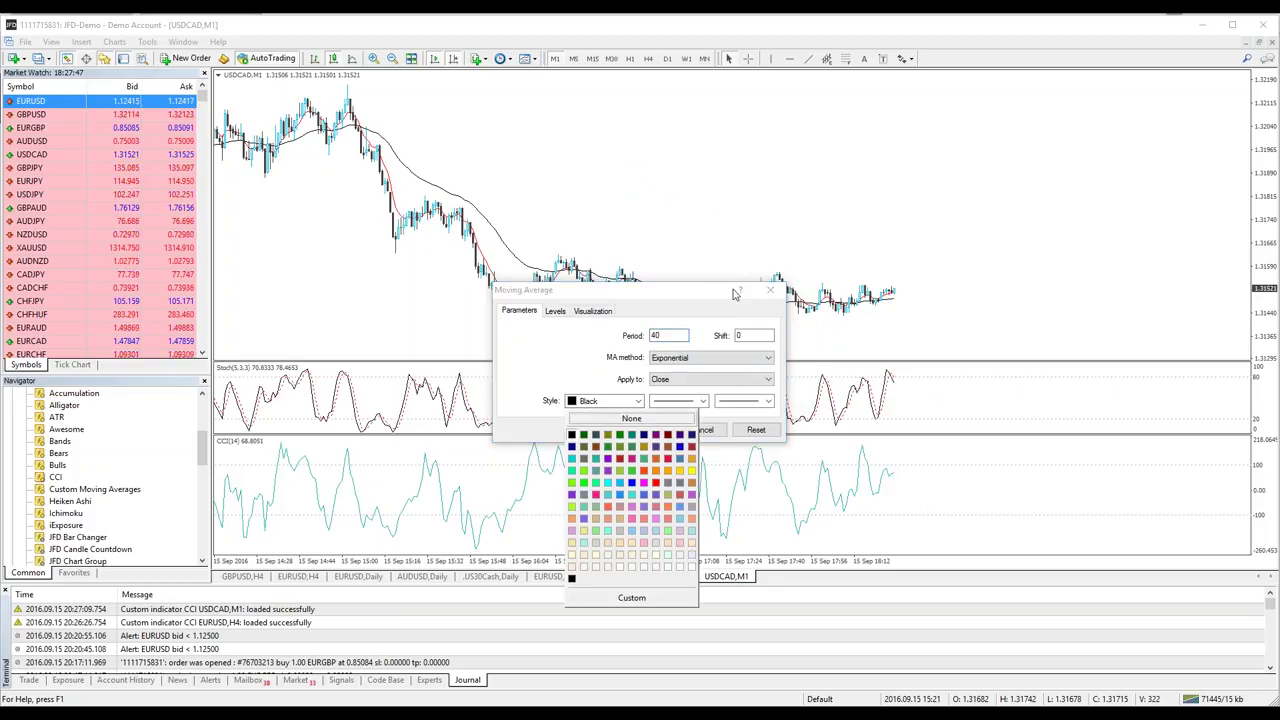
{"action": "left_click", "coordinate": [777, 291]}
{"action": "left_click", "coordinate": [772, 291]}
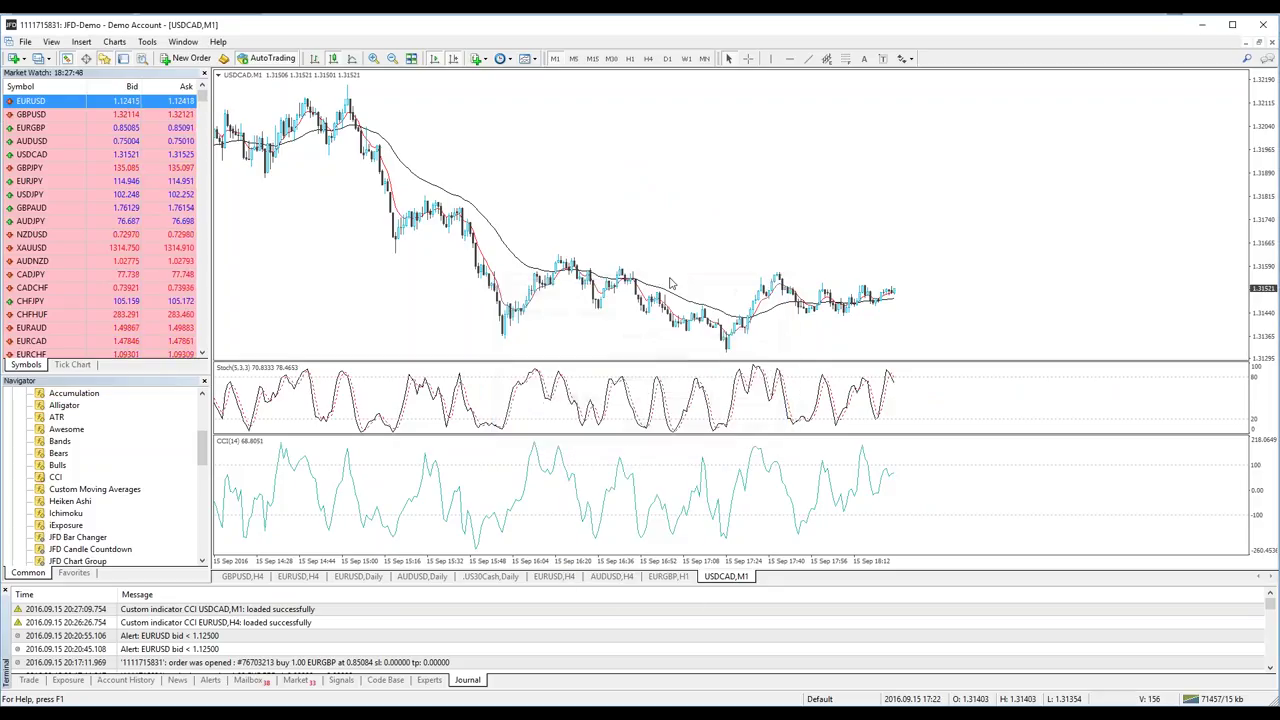
{"action": "double_click", "coordinate": [510, 260]}
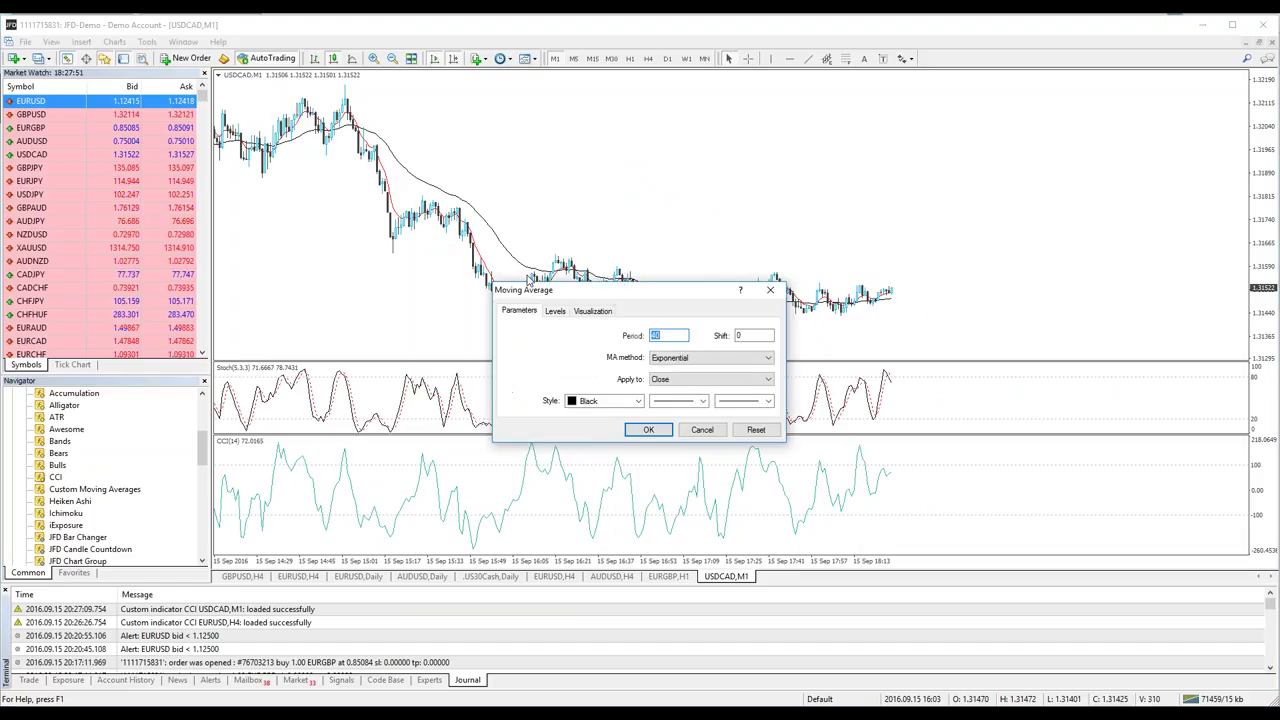
{"action": "left_click", "coordinate": [770, 290]}
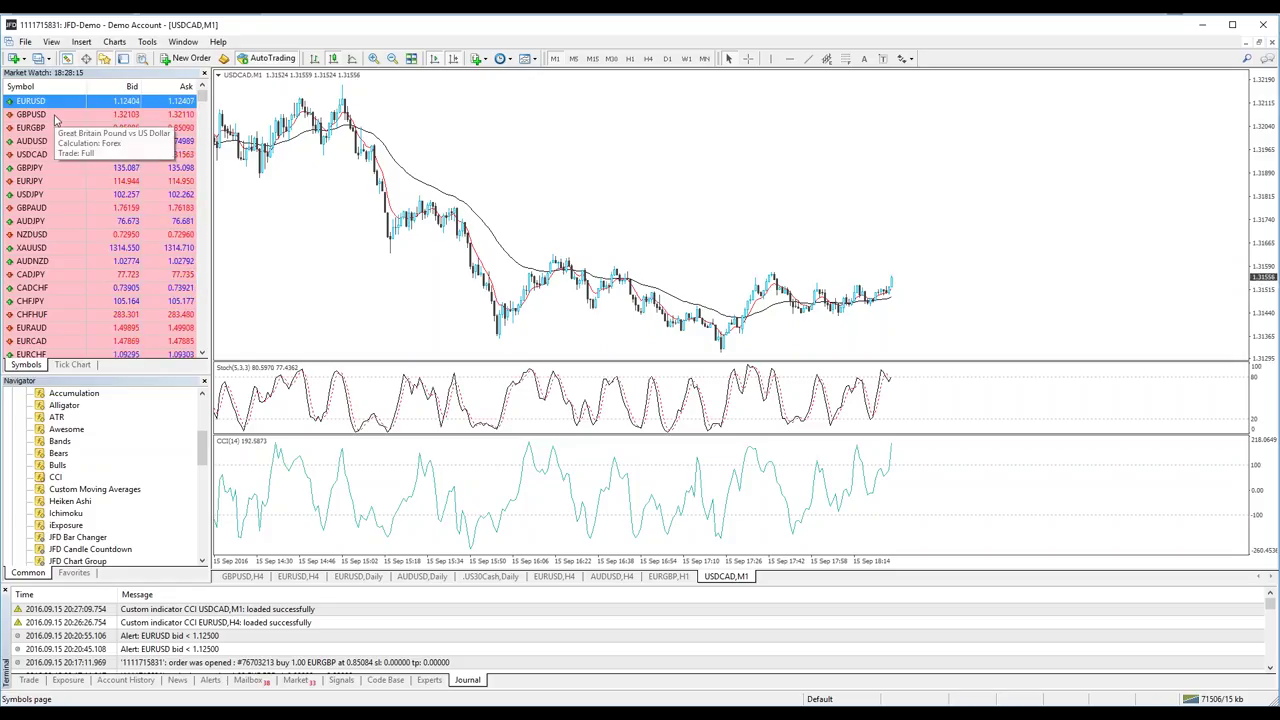
Open a USDCAD market order ticket from the New Order toolbar button
{"action": "left_click", "coordinate": [190, 58]}
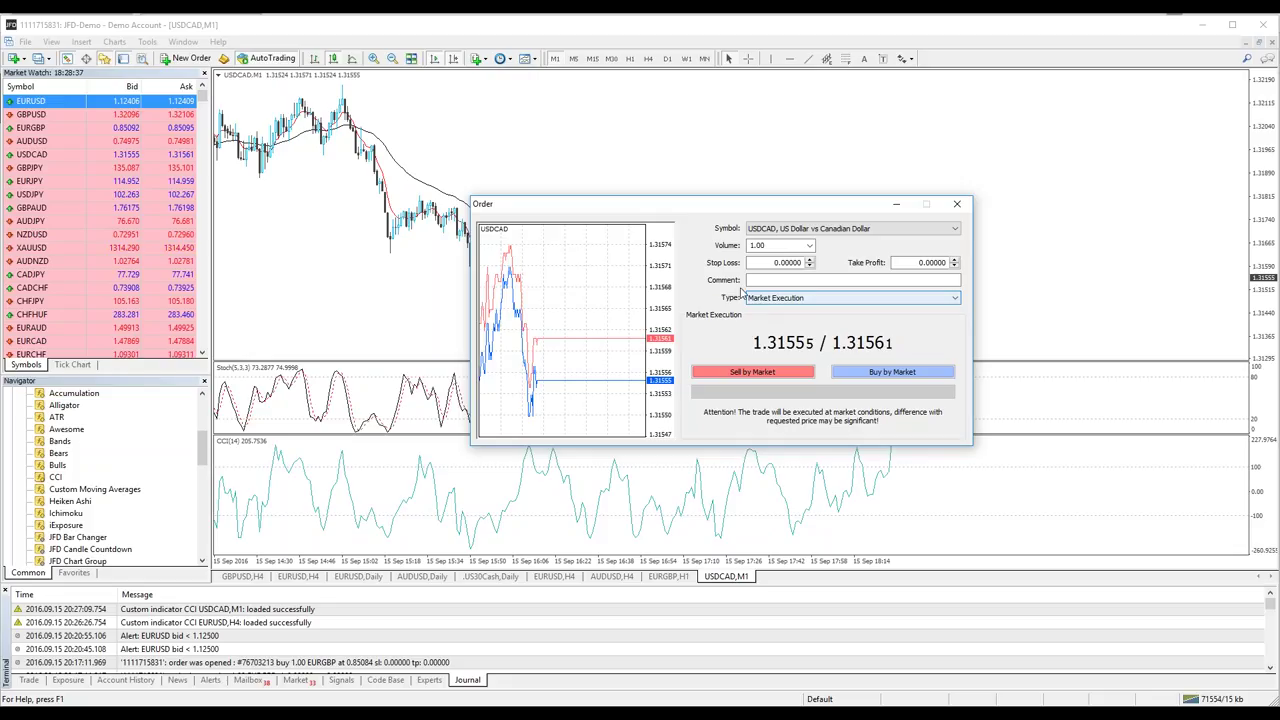
Review the ticket's symbol, 1.00 volume and Market Execution options, leaving them unchanged
{"action": "left_click", "coordinate": [850, 229]}
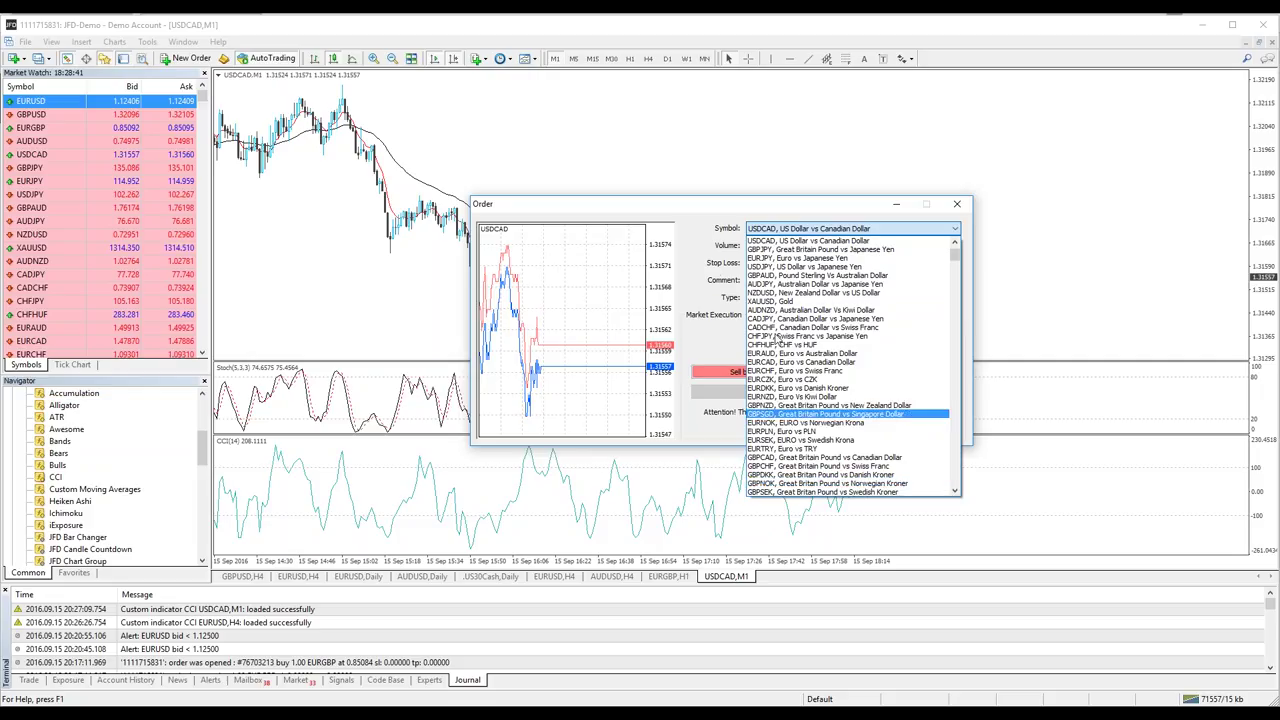
{"action": "left_click", "coordinate": [693, 248]}
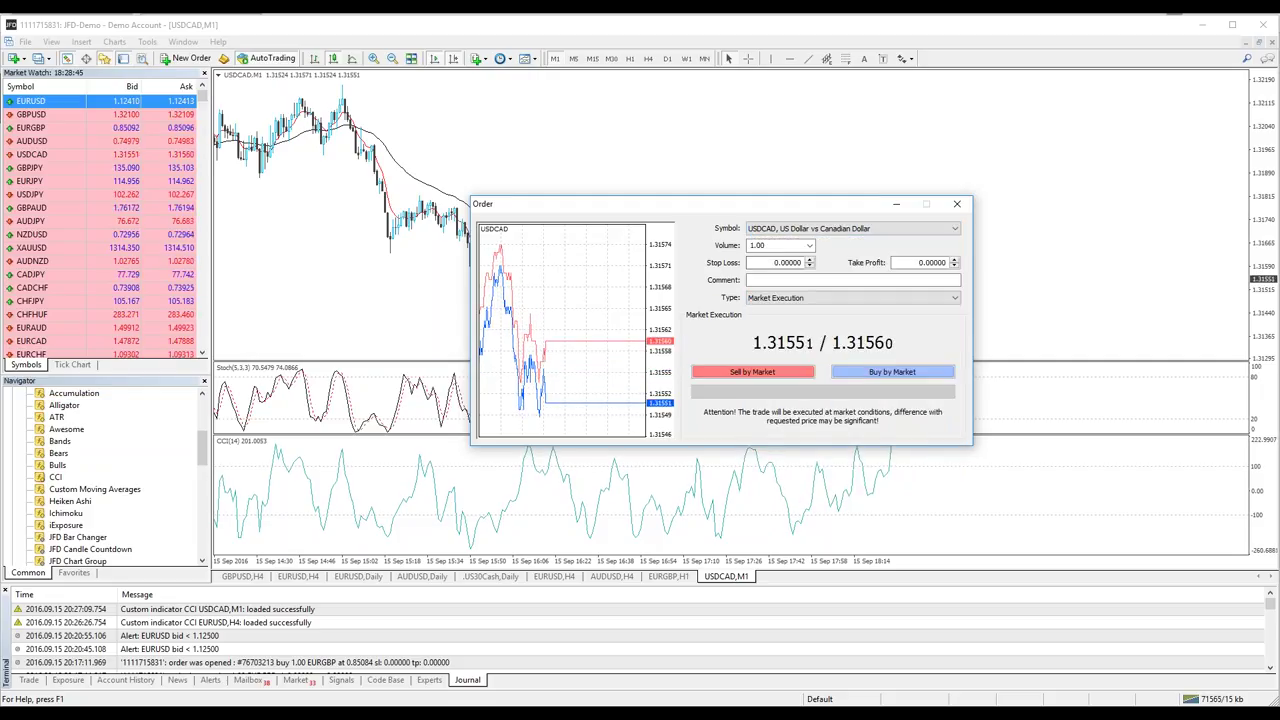
{"action": "left_click", "coordinate": [809, 246]}
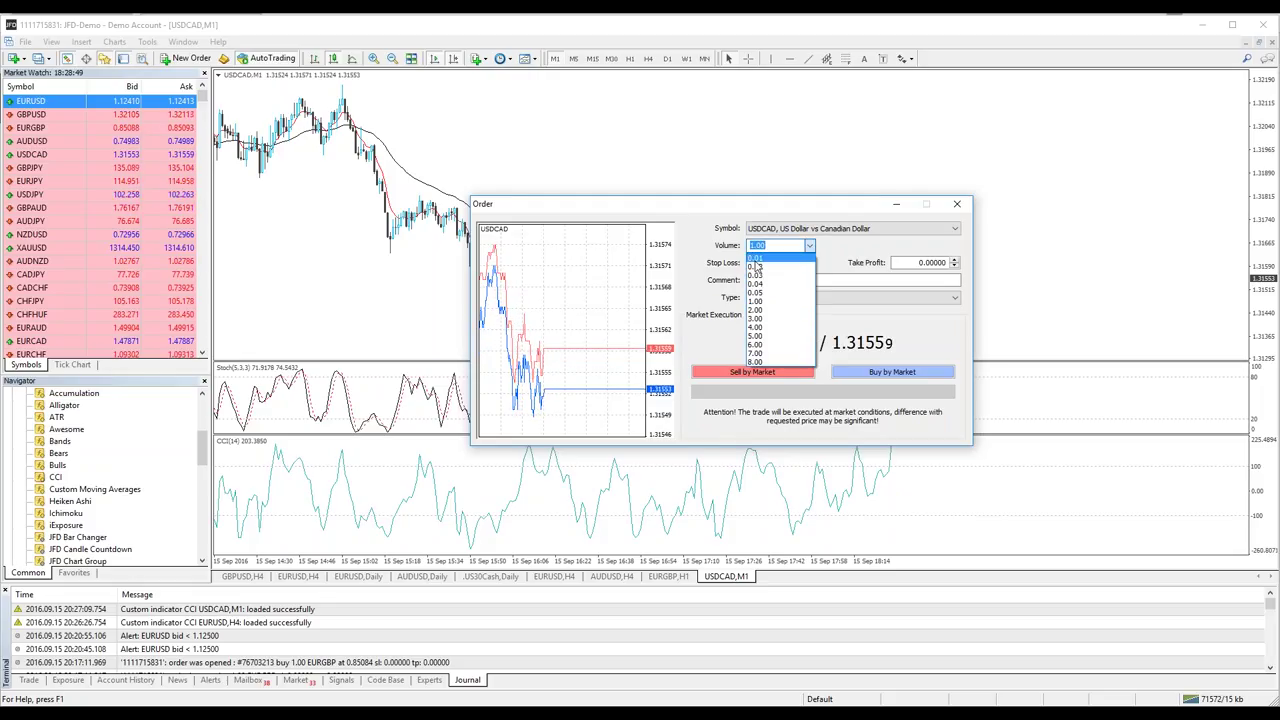
{"action": "left_click", "coordinate": [843, 253]}
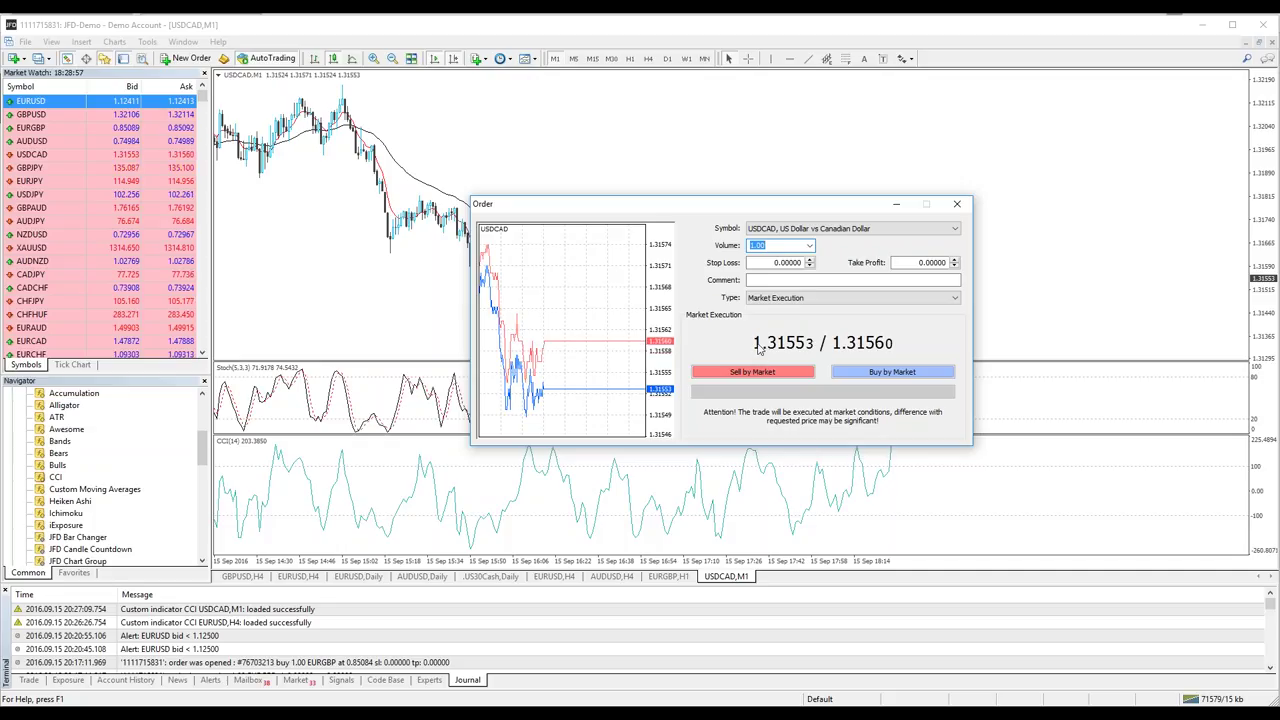
{"action": "left_click", "coordinate": [795, 298]}
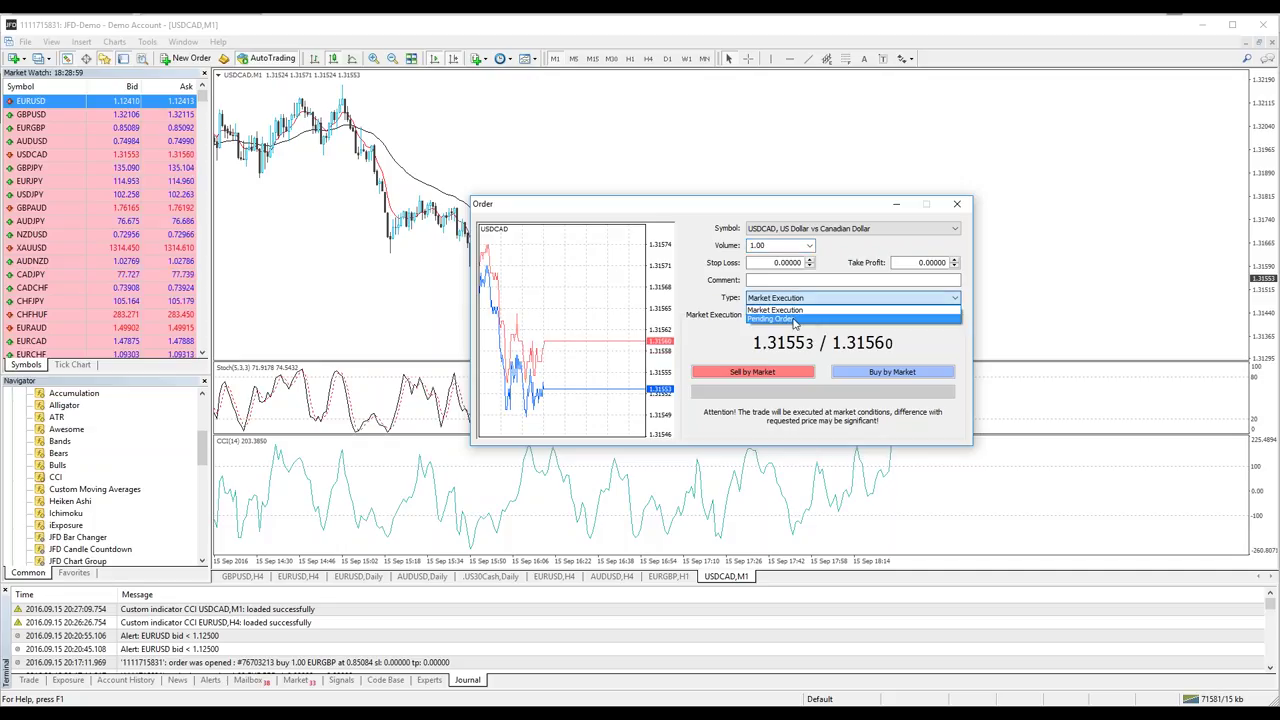
{"action": "left_click", "coordinate": [797, 308]}
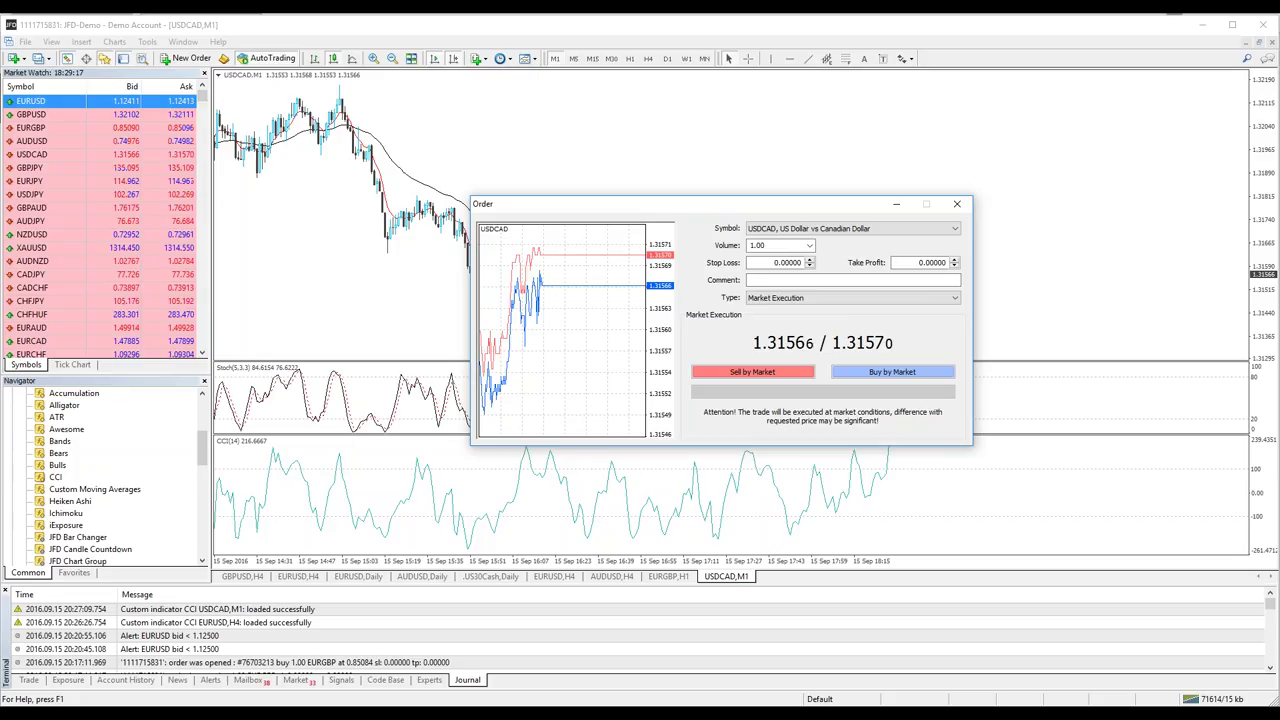
Show the Trade tab, close the USDCAD ticket, and bring up the EURUSD position's actions
{"action": "left_click", "coordinate": [31, 682]}
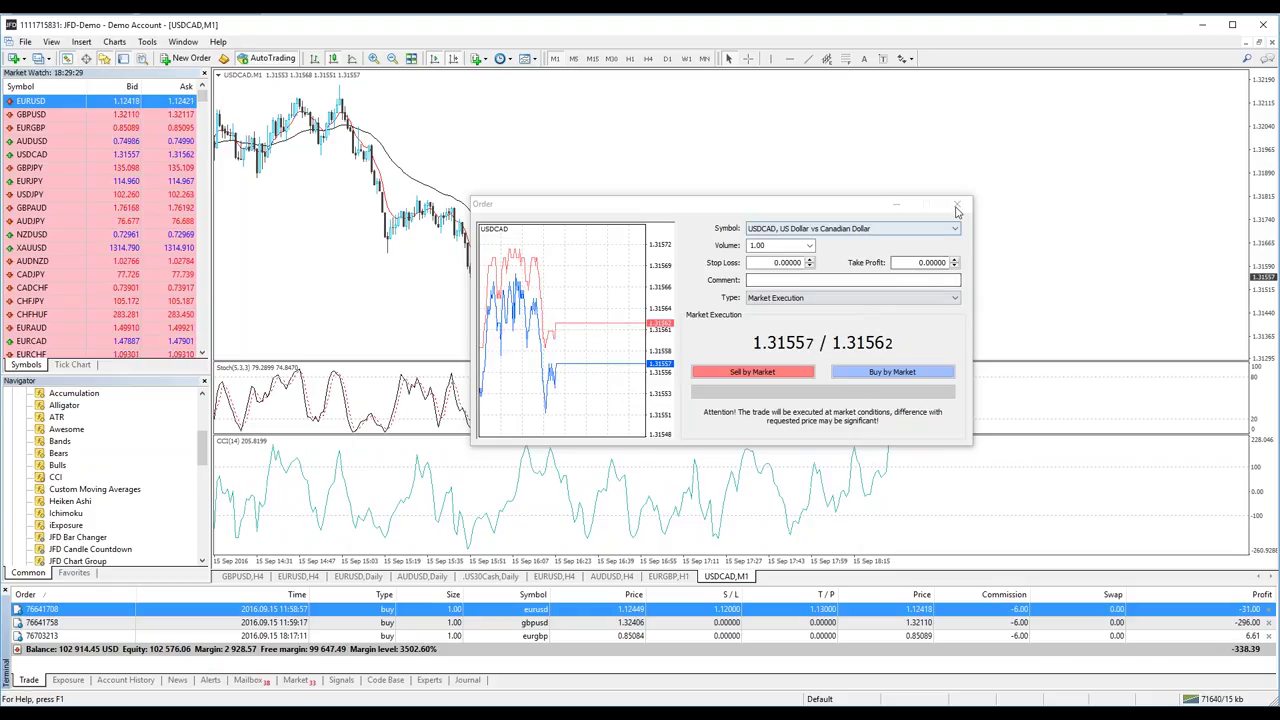
{"action": "key", "text": "Escape"}
{"action": "right_click", "coordinate": [561, 609]}
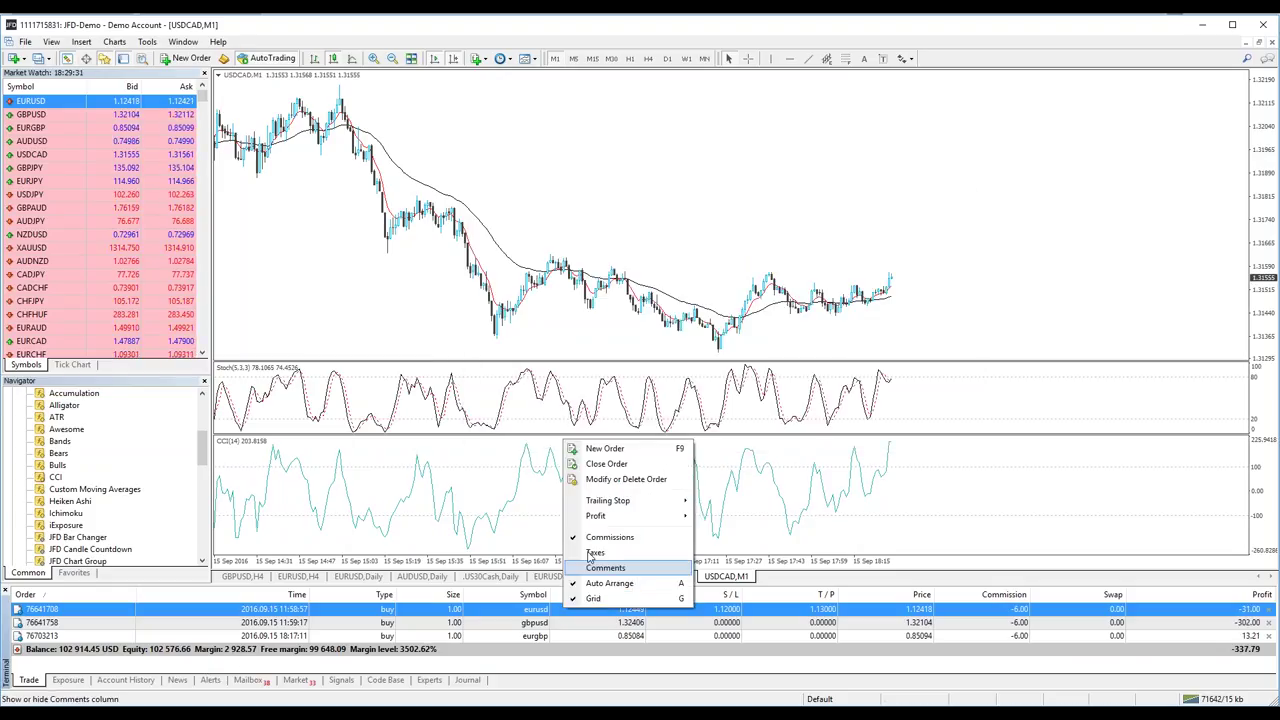
View and close the EURUSD modify window unchanged, then open a GBPAUD order ticket
{"action": "left_click", "coordinate": [611, 485]}
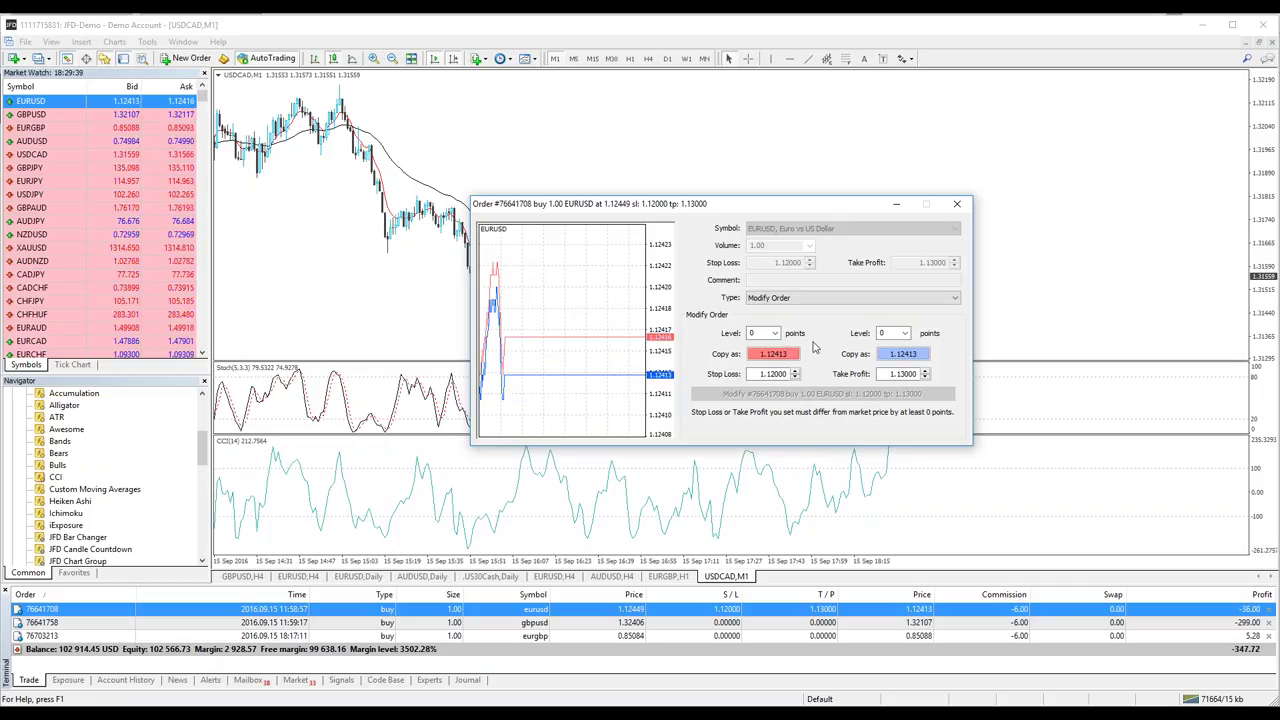
{"action": "left_click", "coordinate": [957, 204]}
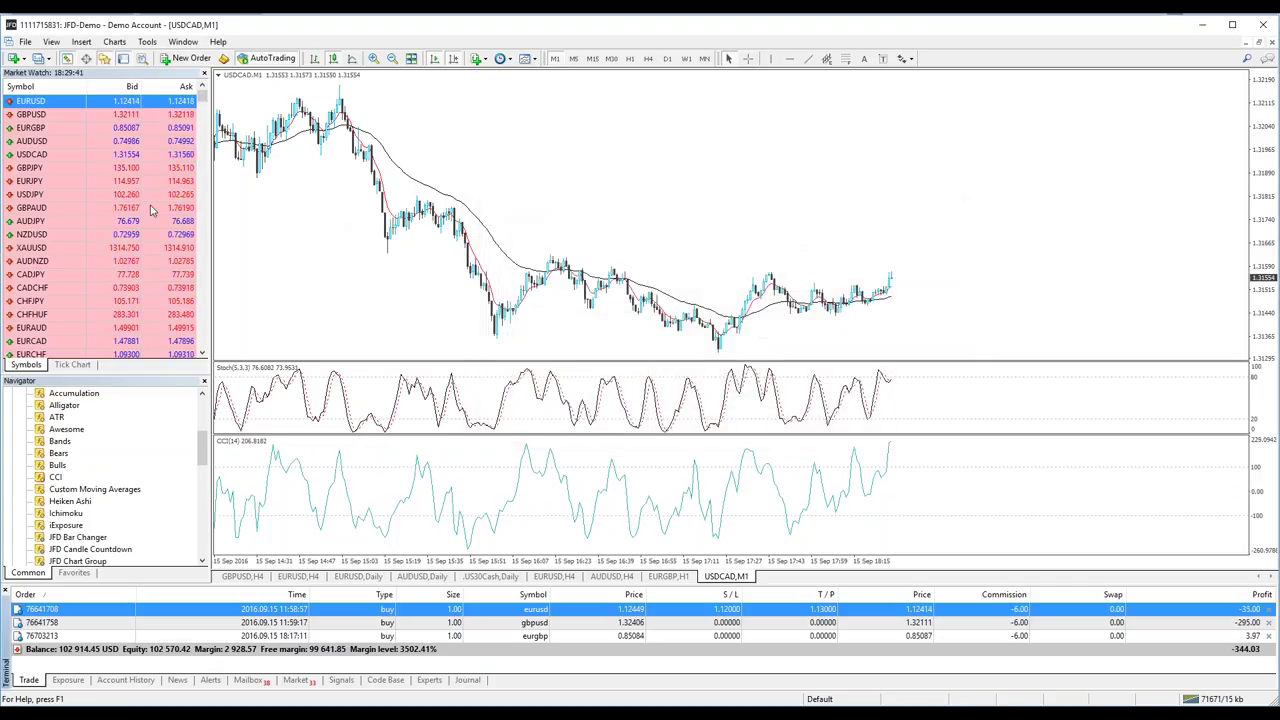
{"action": "double_click", "coordinate": [150, 207]}
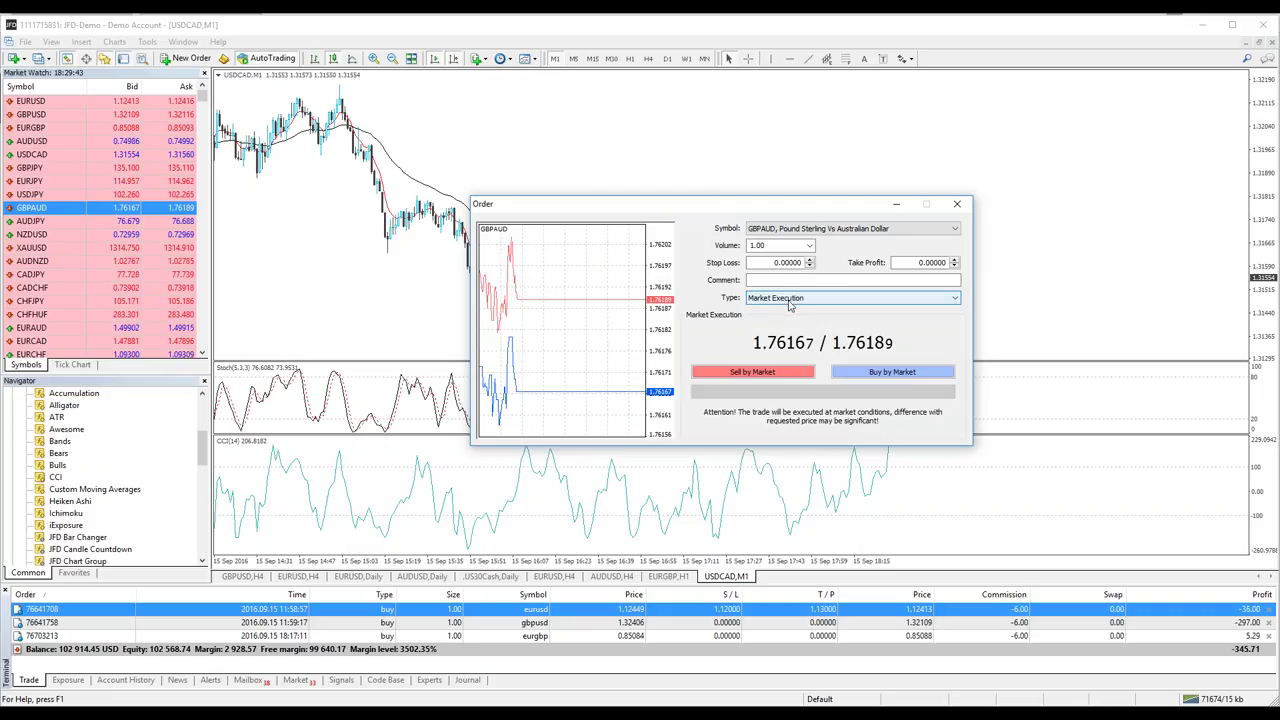
Set the GBPAUD ticket to a Pending Order of type Buy Limit
{"action": "left_click", "coordinate": [780, 300]}
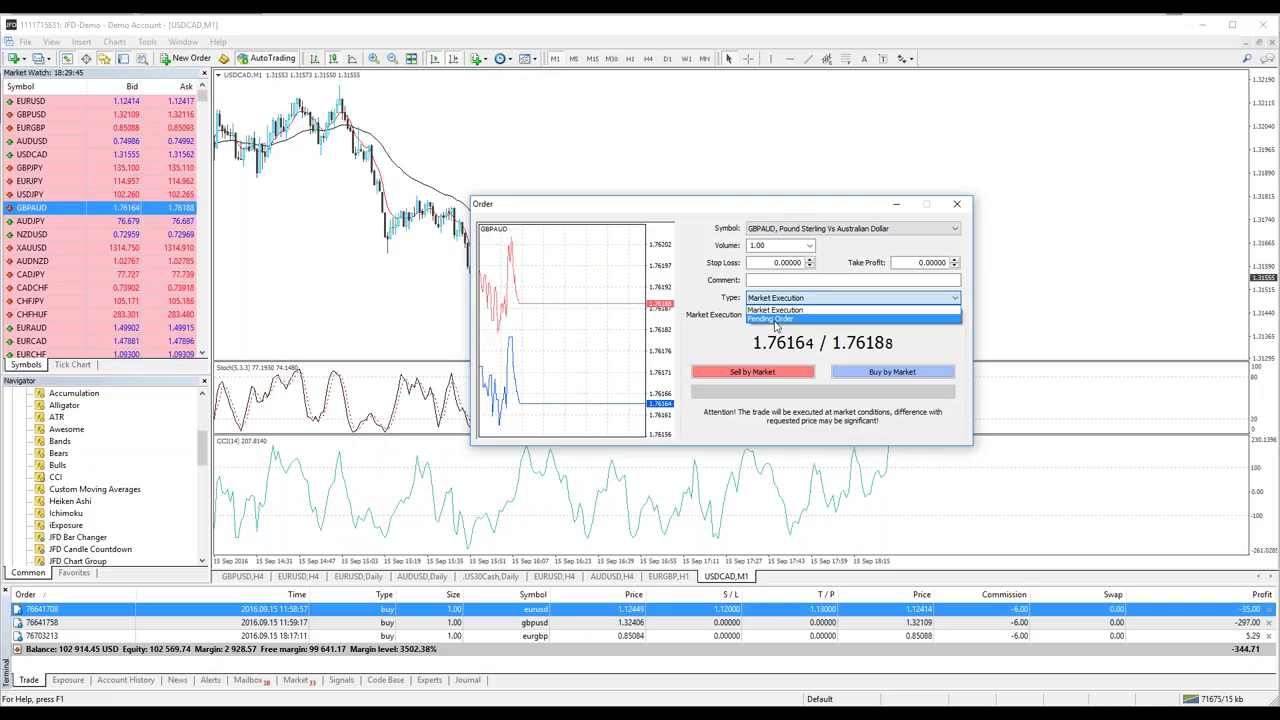
{"action": "left_click", "coordinate": [775, 319]}
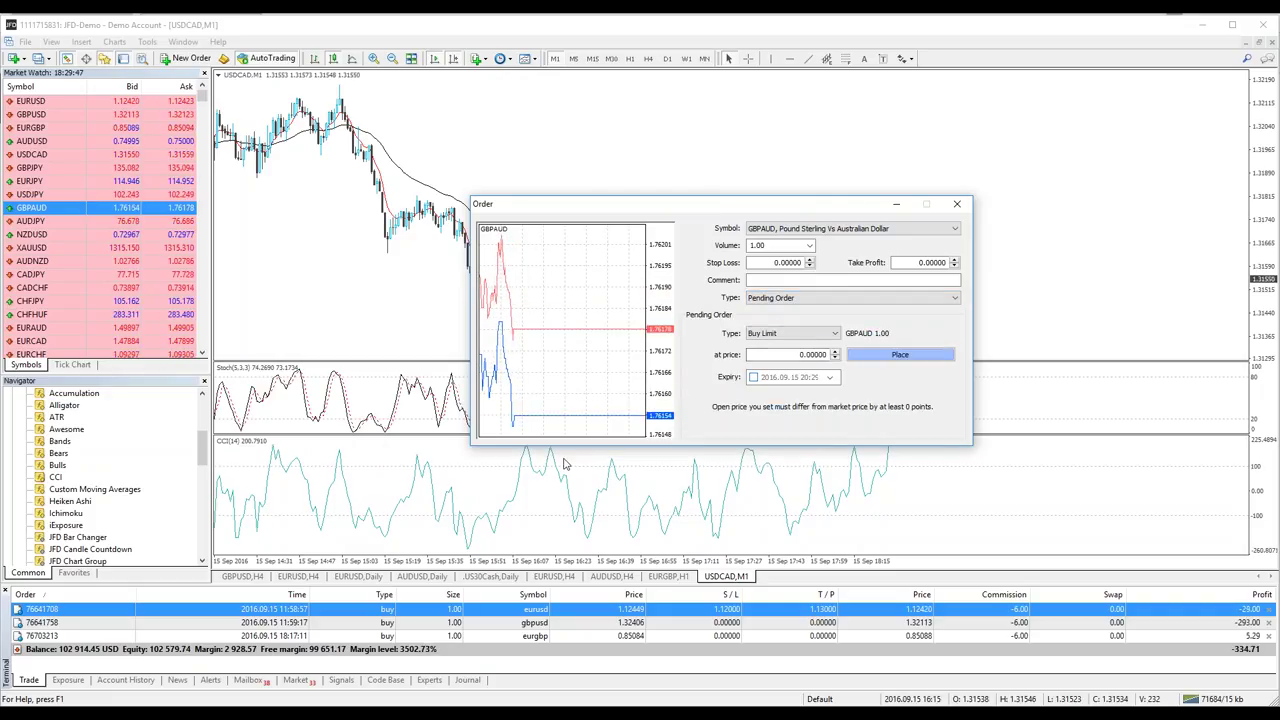
{"action": "left_click", "coordinate": [771, 336]}
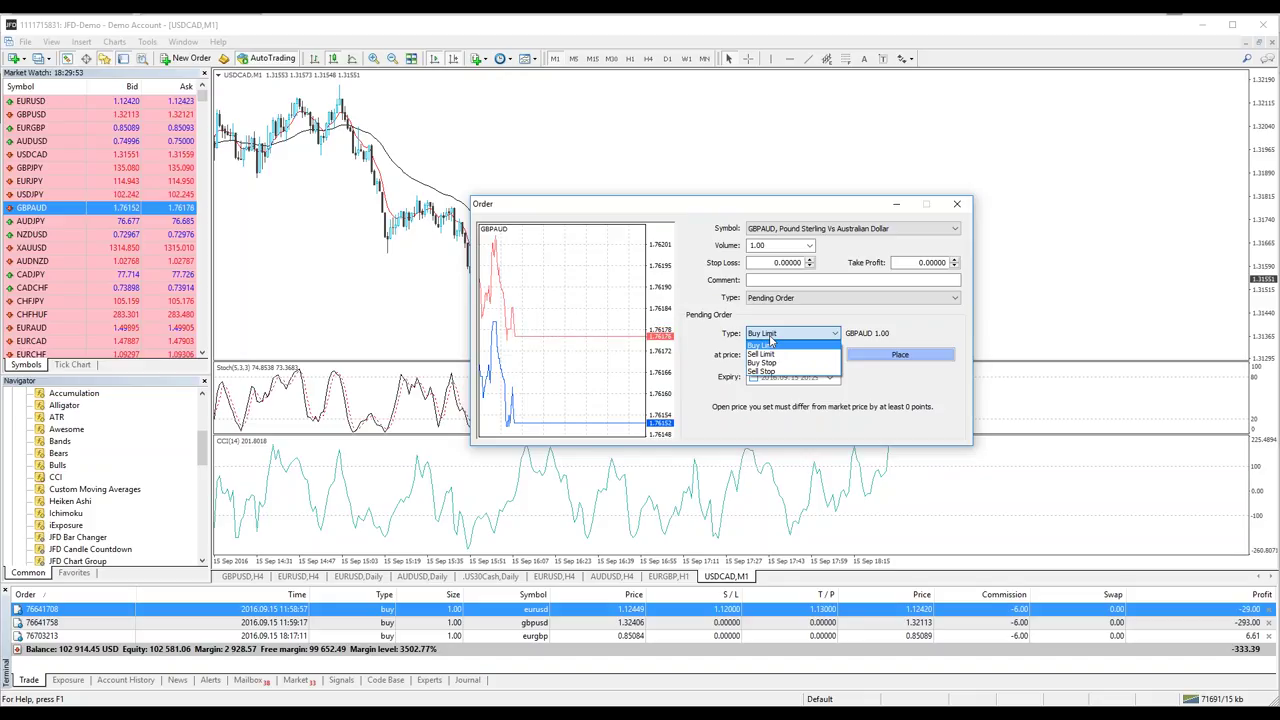
{"action": "left_click", "coordinate": [770, 344]}
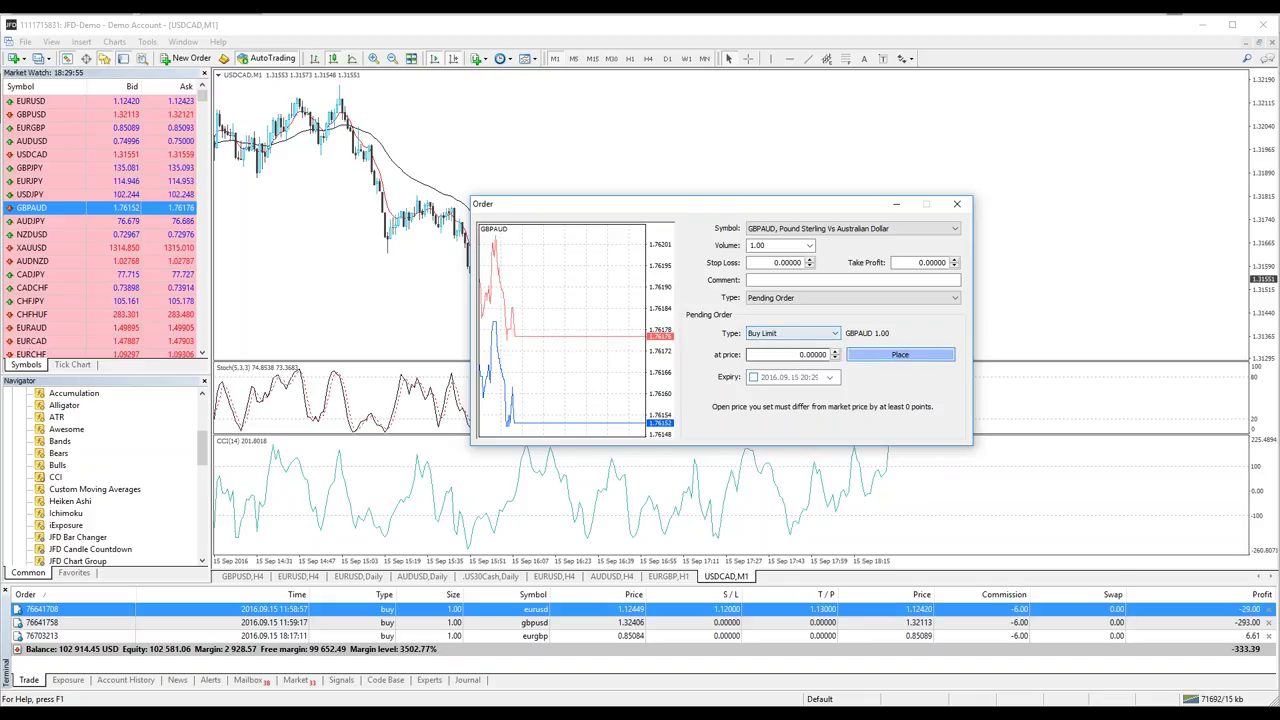
Place the Buy Limit at 1.77000, dismiss the invalid S/L or T/P error, and close the ticket
{"action": "left_click", "coordinate": [919, 360]}
{"action": "left_click", "coordinate": [808, 355]}
{"action": "type", "text": "1.50000"}
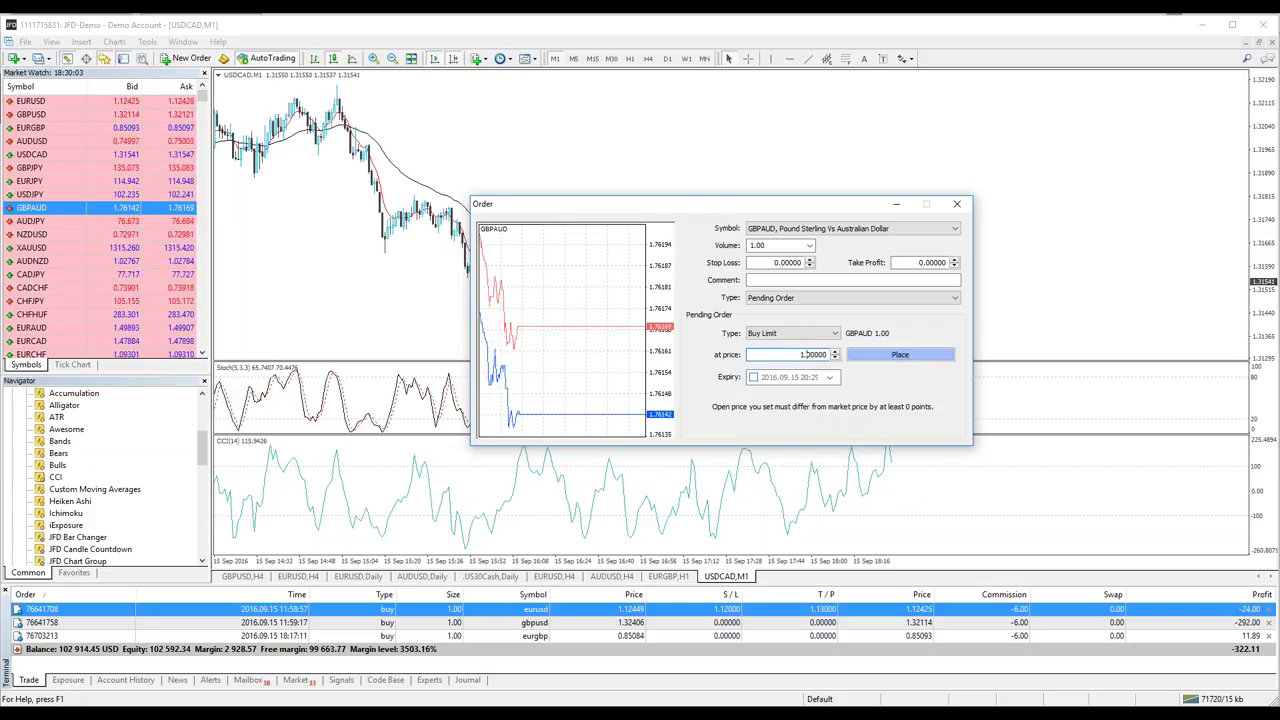
{"action": "type", "text": "77"}
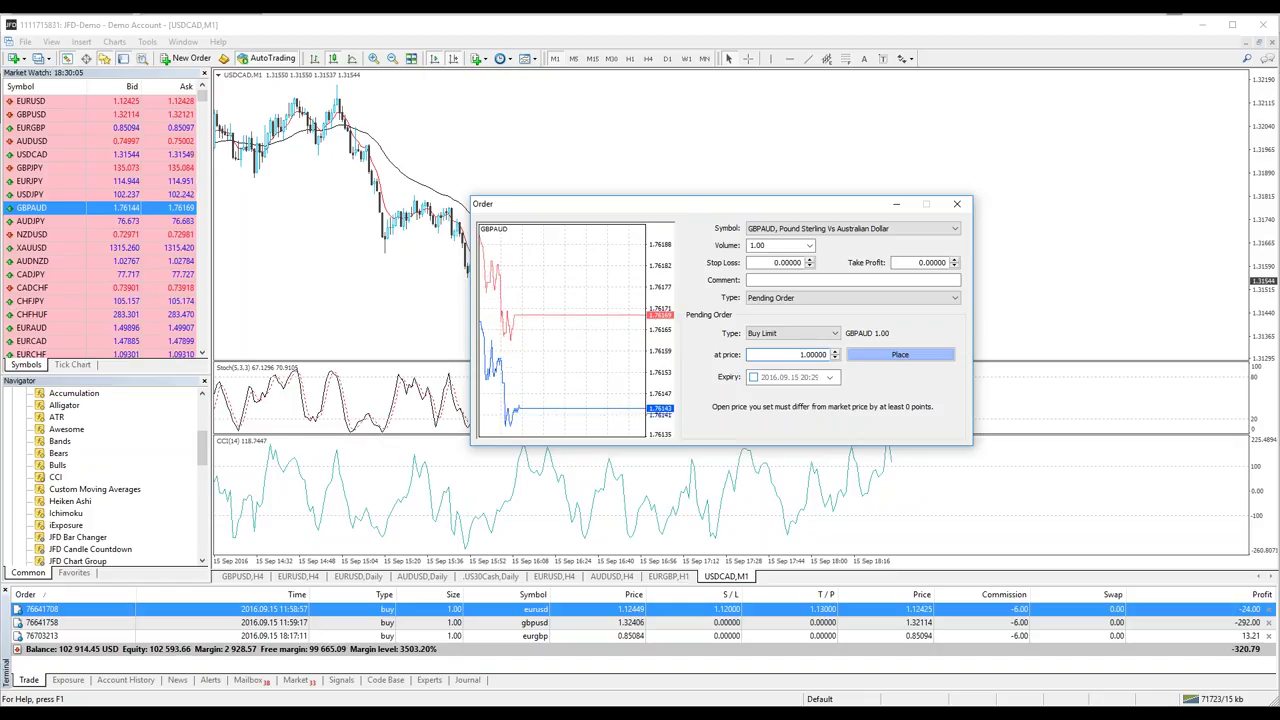
{"action": "left_click", "coordinate": [929, 360]}
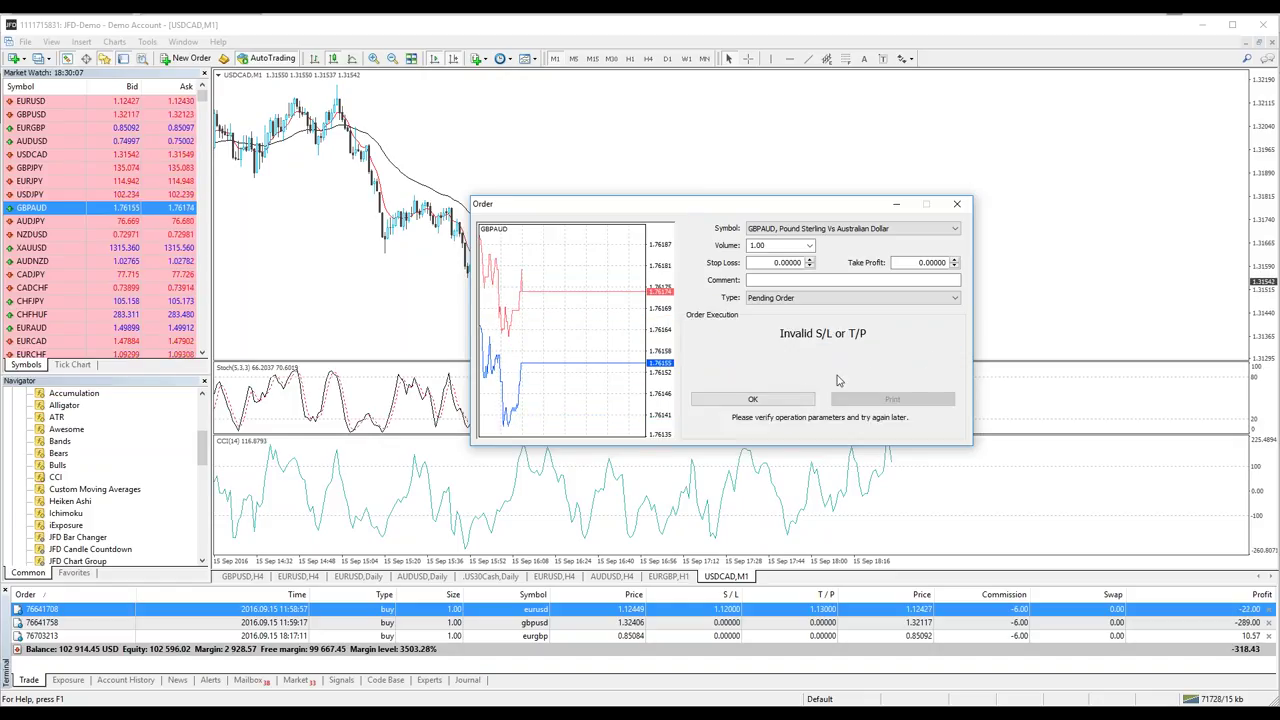
{"action": "left_click", "coordinate": [787, 403]}
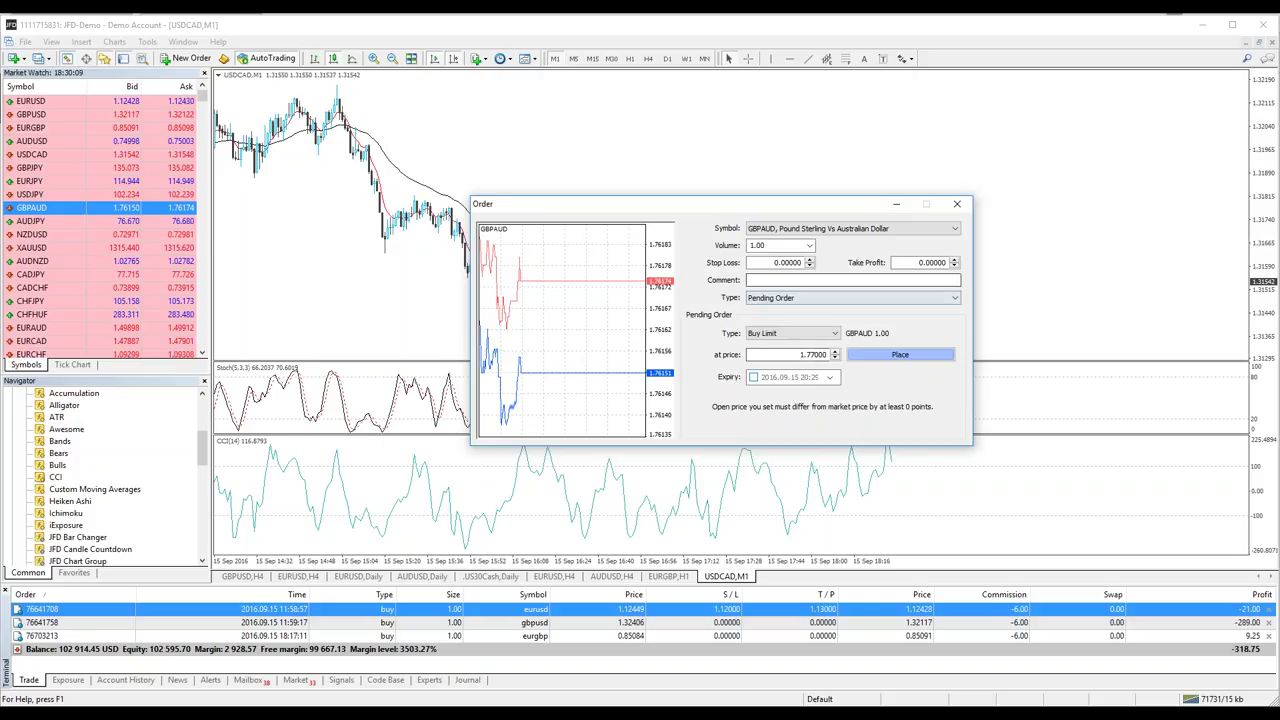
{"action": "left_click", "coordinate": [787, 262]}
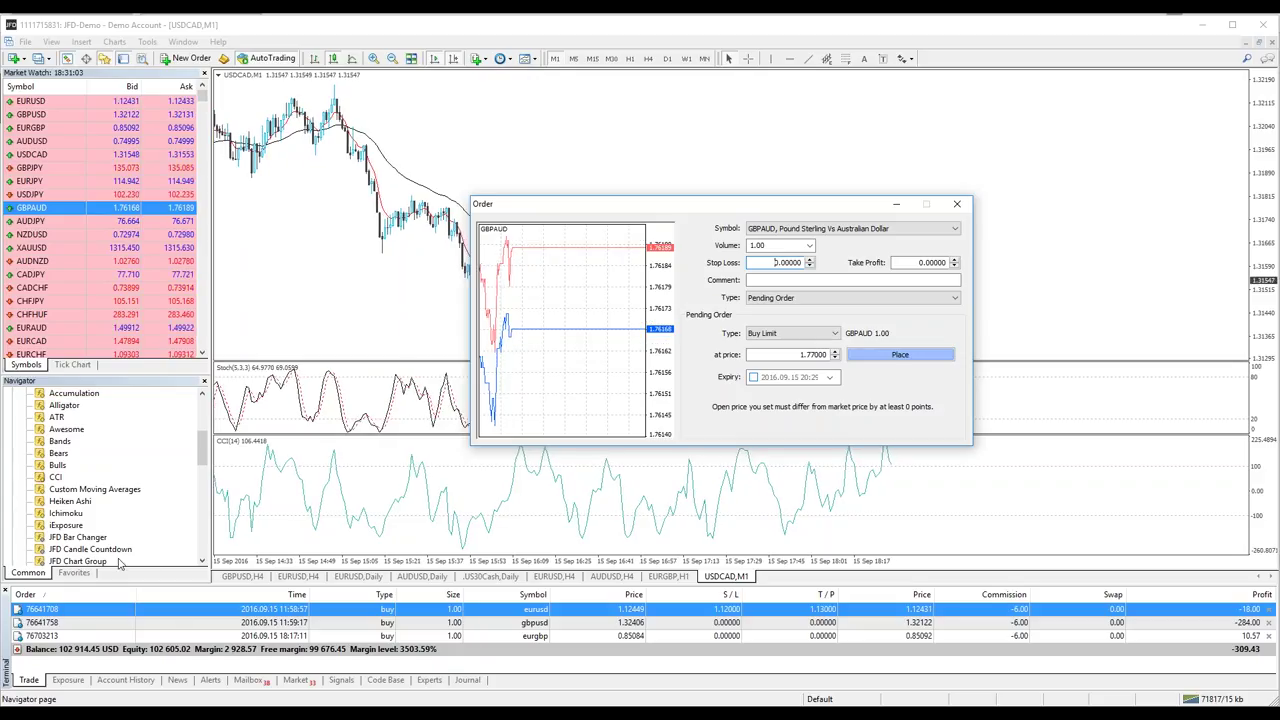
{"action": "left_click", "coordinate": [952, 204]}
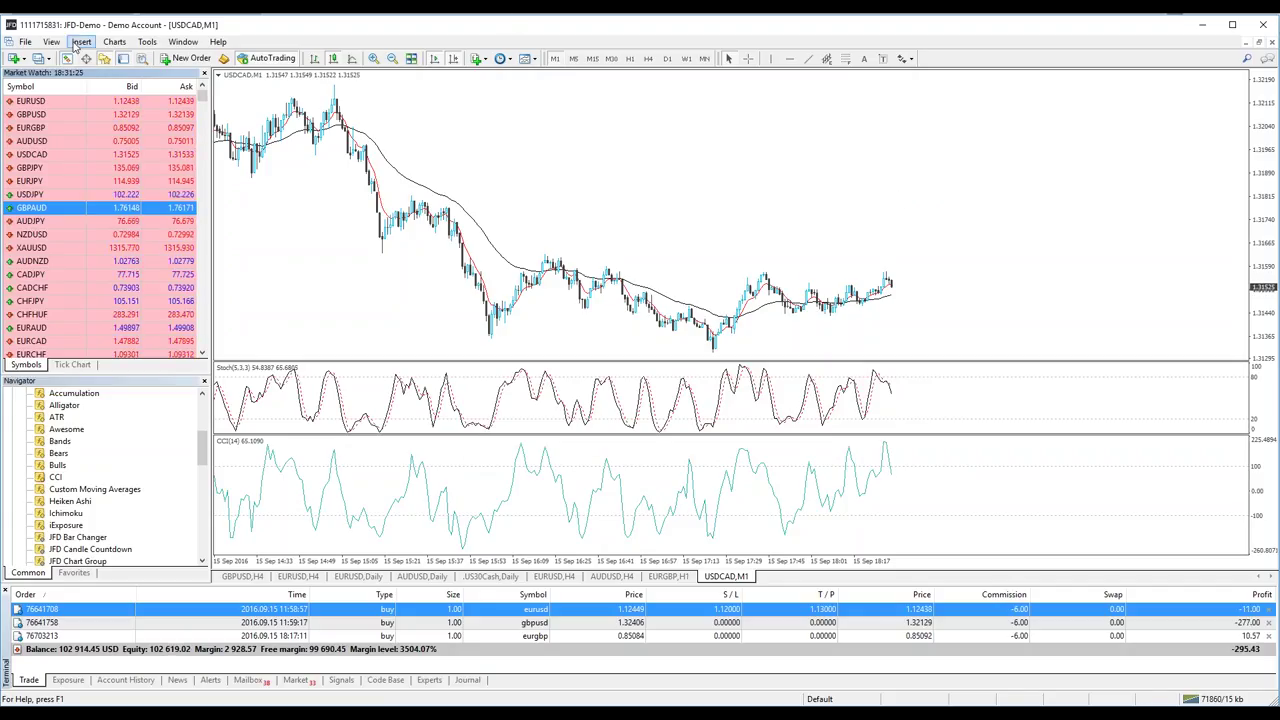
{"action": "left_click", "coordinate": [148, 42]}
{"action": "left_click", "coordinate": [172, 130]}
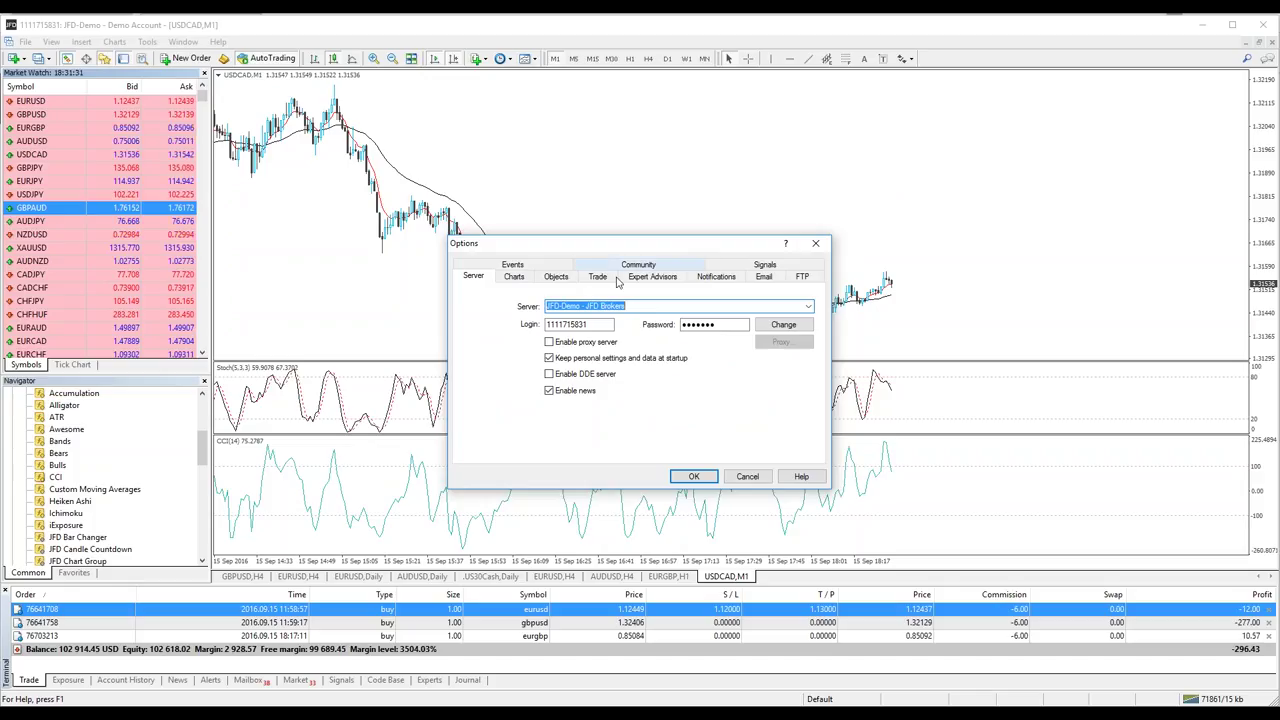
{"action": "left_click", "coordinate": [605, 279]}
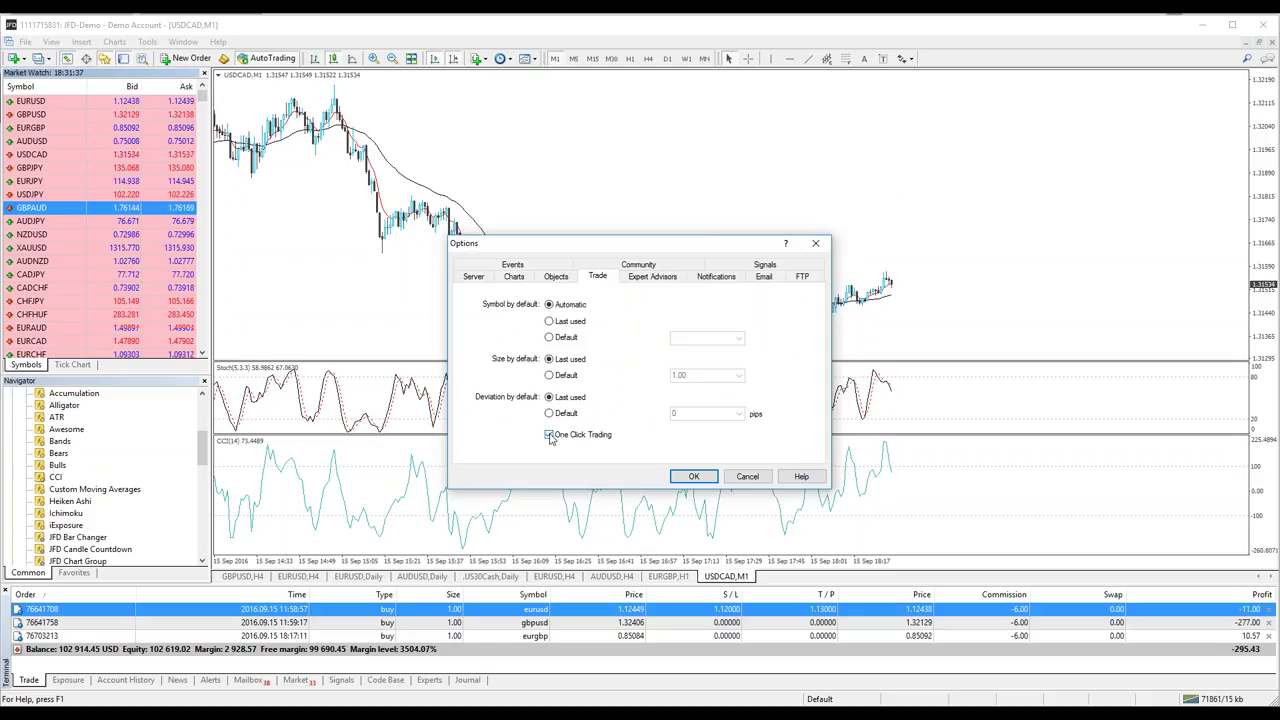
{"action": "left_click", "coordinate": [694, 478]}
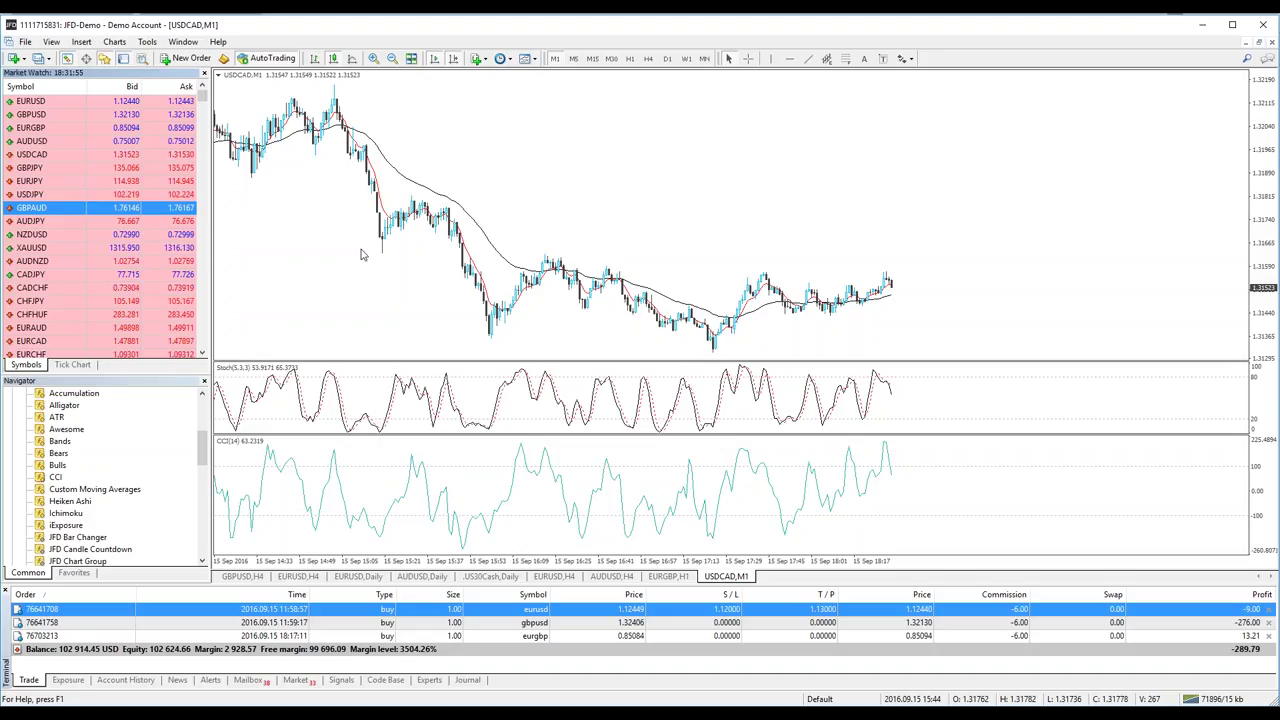
Turn on One Click Trading on the USDCAD chart, then bring the AUDUSD H4 chart forward
{"action": "right_click", "coordinate": [330, 229]}
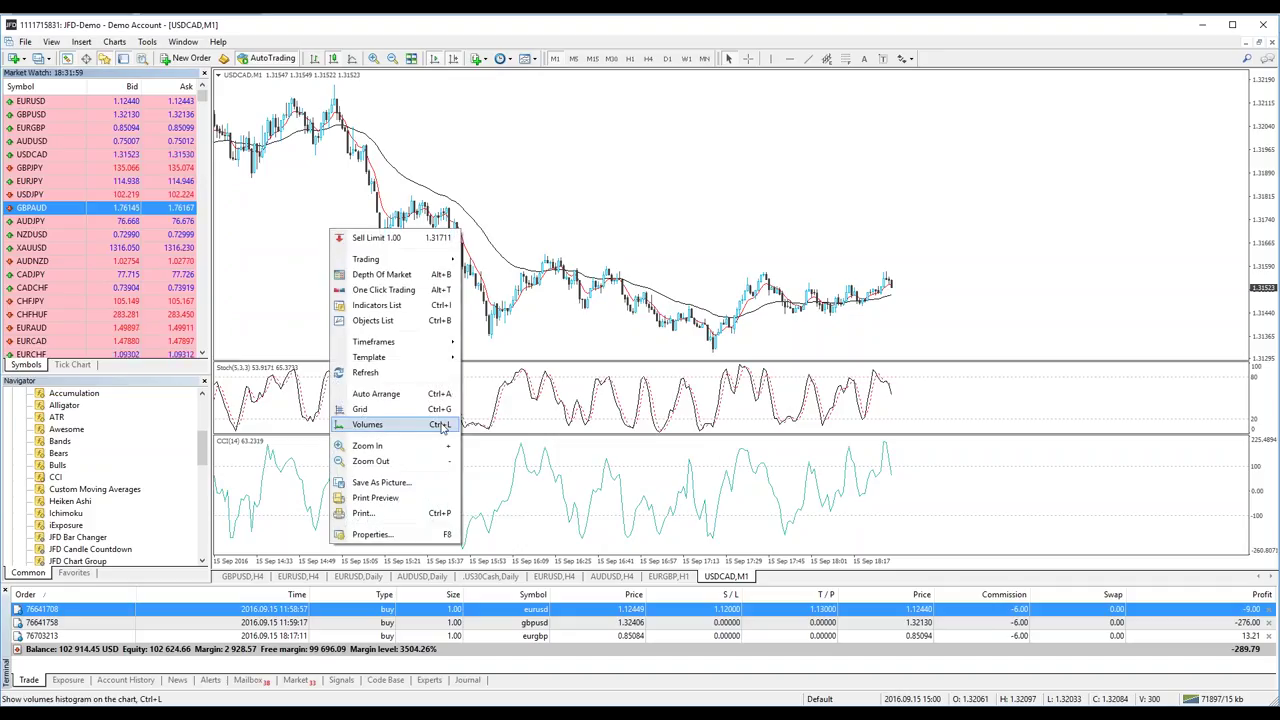
{"action": "left_click", "coordinate": [412, 290]}
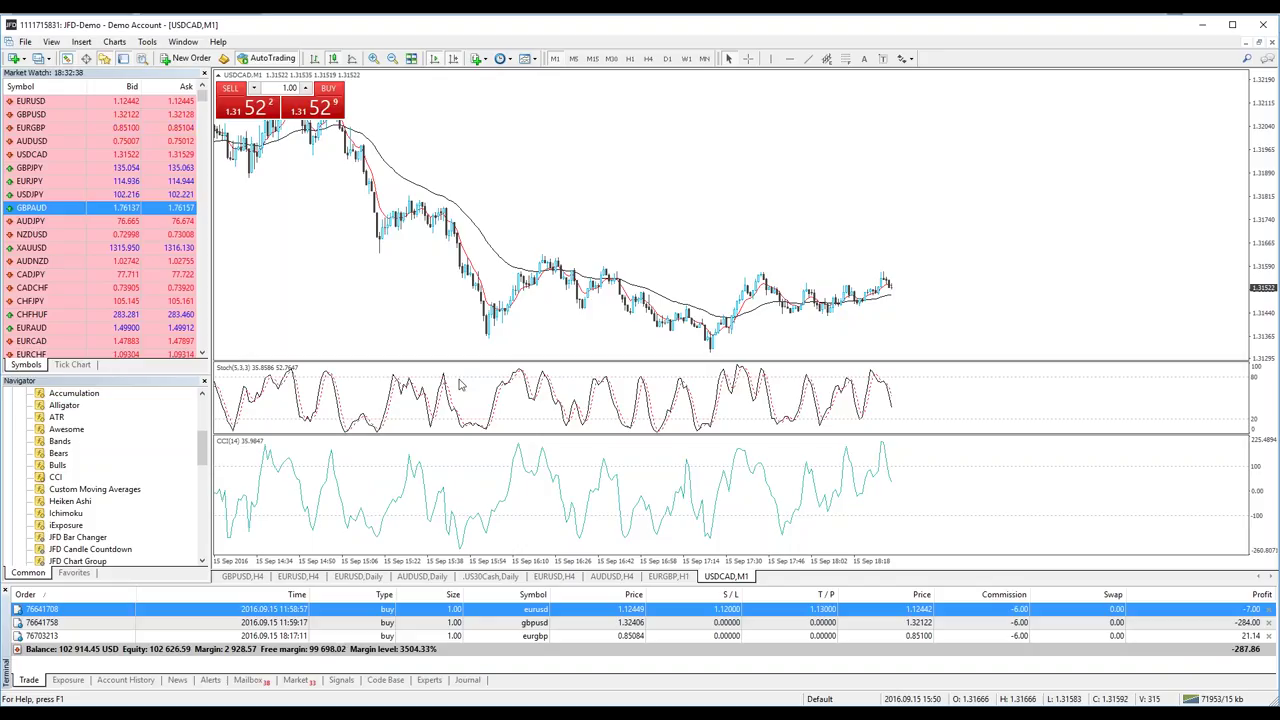
{"action": "left_click", "coordinate": [668, 577]}
On the EURUSD H4 chart, drag the order's S/L to 1.11887 and T/P to 1.13253
{"action": "left_click", "coordinate": [611, 577]}
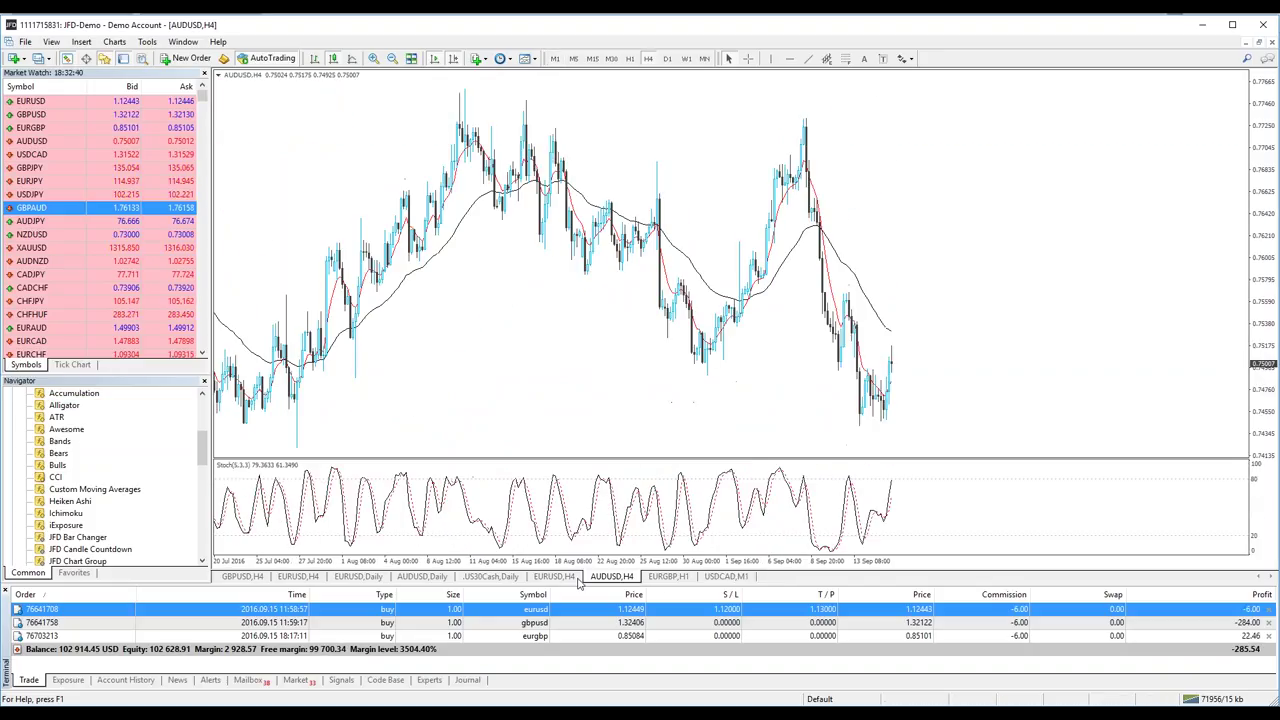
{"action": "left_click", "coordinate": [557, 578]}
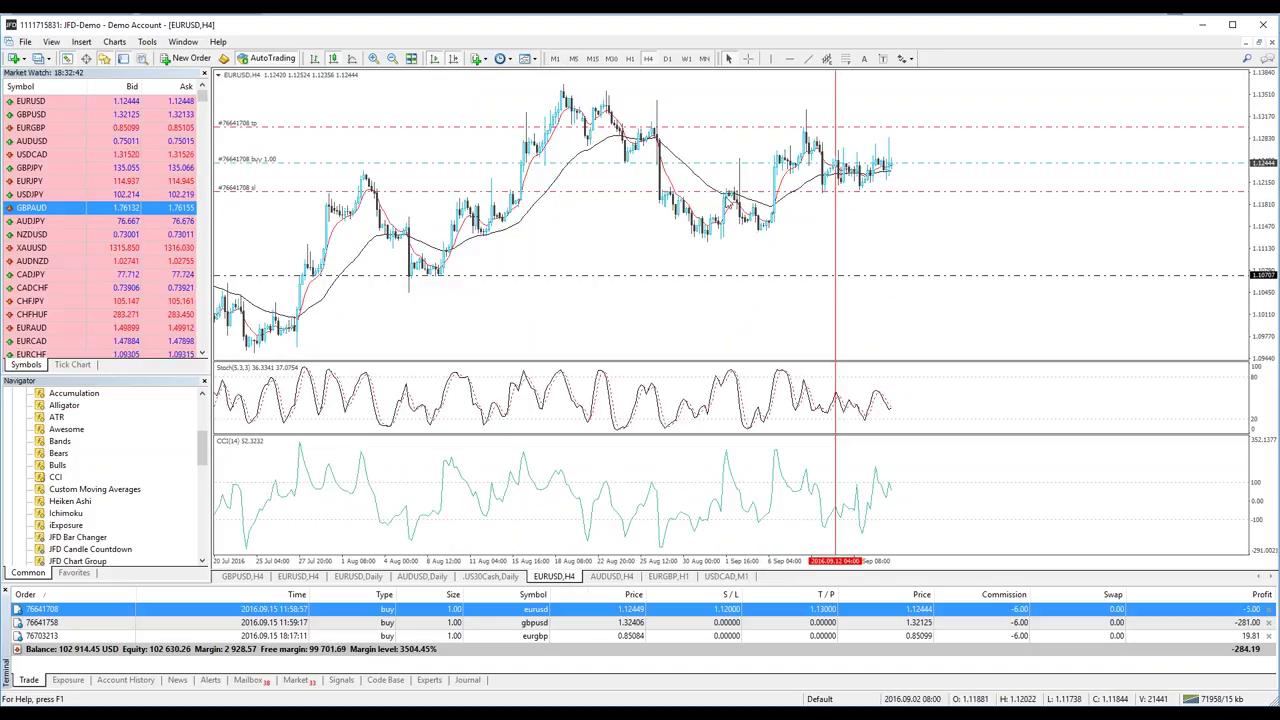
{"action": "left_click_drag", "start_coordinate": [640, 189], "coordinate": [590, 207]}
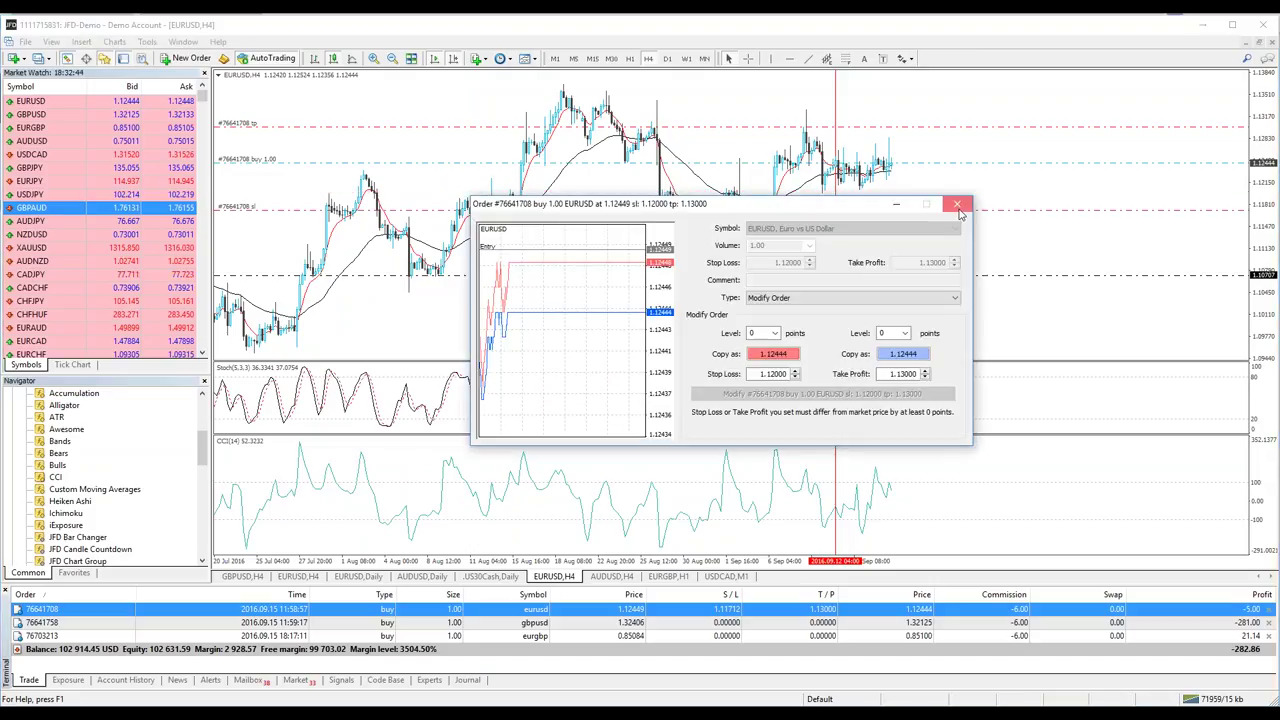
{"action": "key", "text": "Return"}
{"action": "left_click_drag", "start_coordinate": [598, 207], "coordinate": [612, 194]}
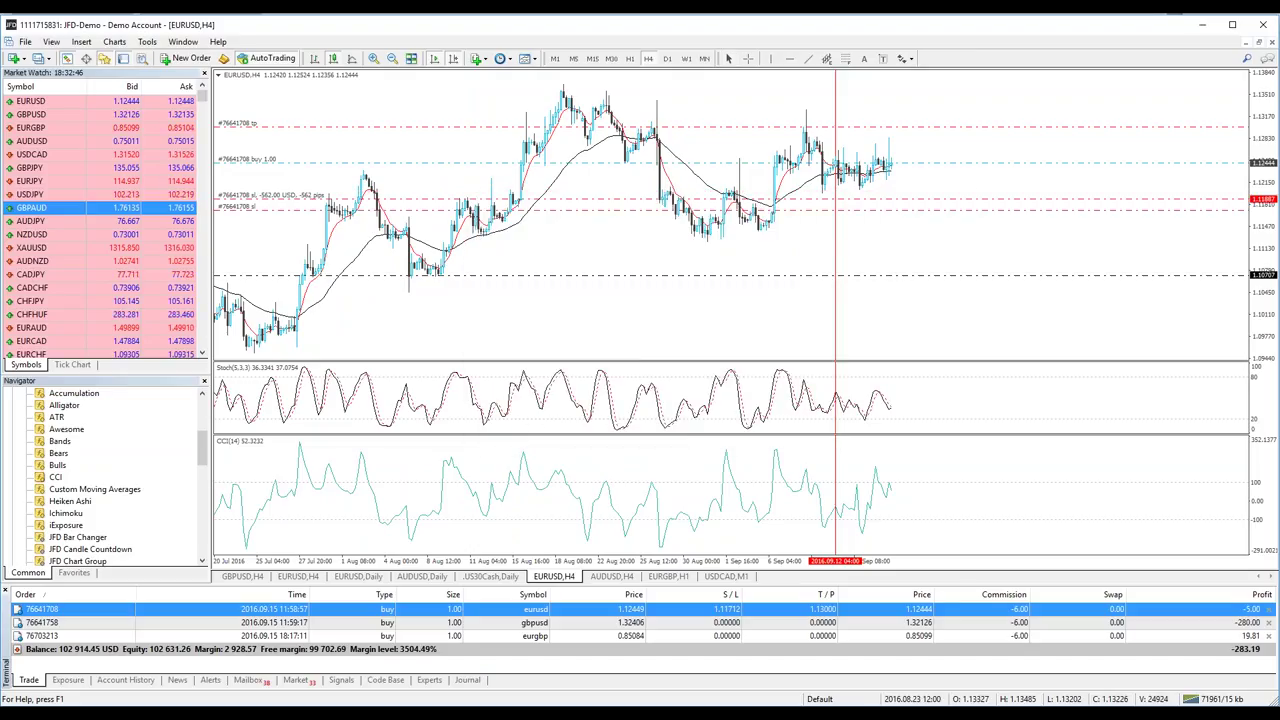
{"action": "left_click_drag", "start_coordinate": [686, 126], "coordinate": [688, 110]}
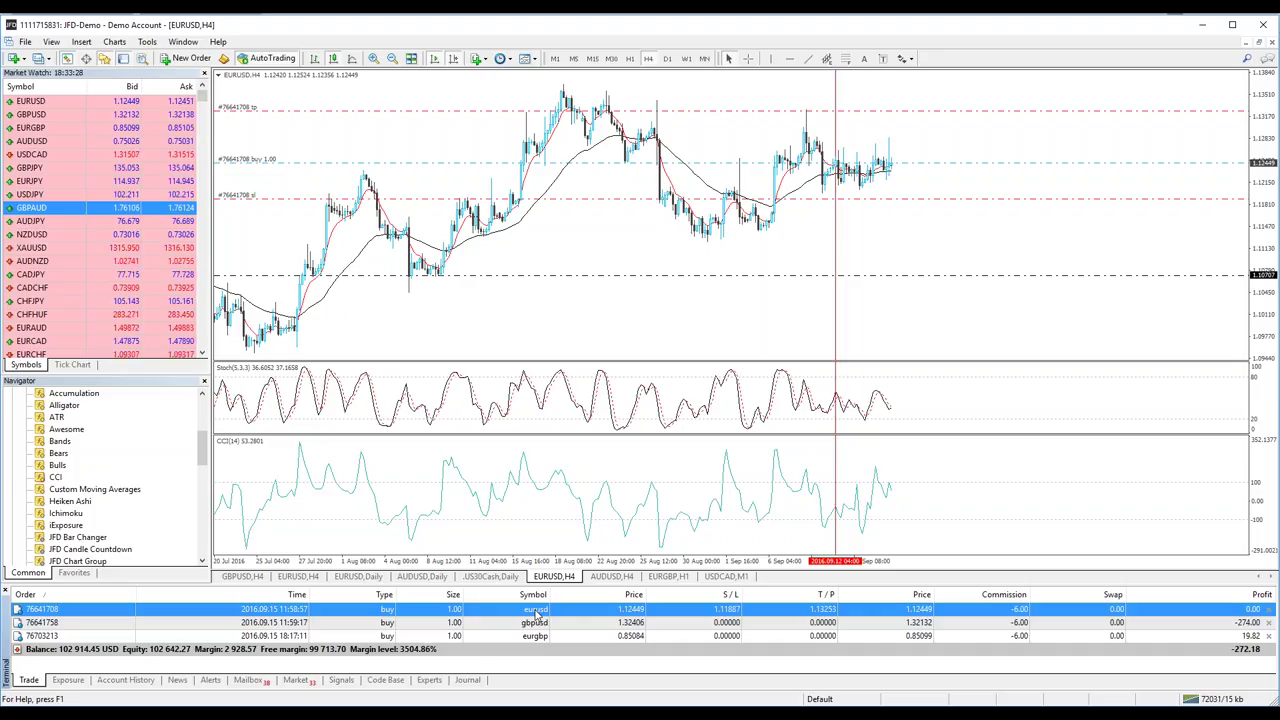
Close 0.5 lots of the EURUSD buy, then check Account History and return to Trade
{"action": "double_click", "coordinate": [537, 610]}
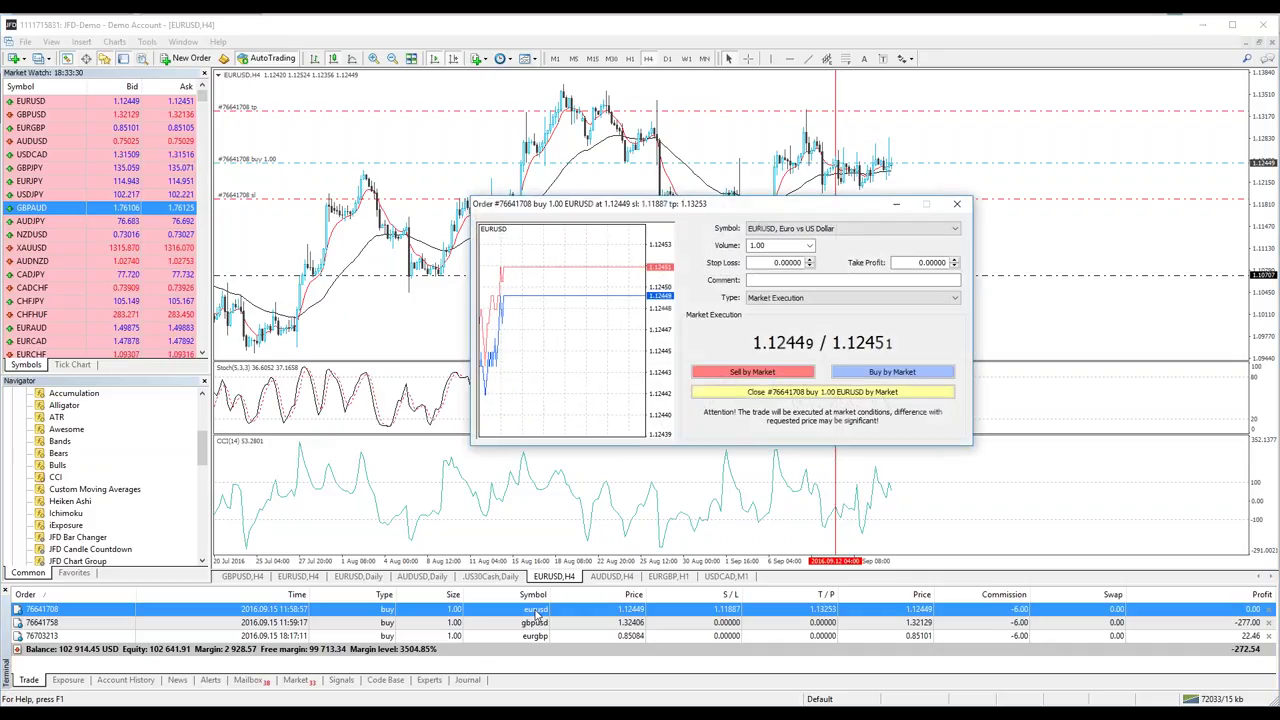
{"action": "double_click", "coordinate": [767, 247]}
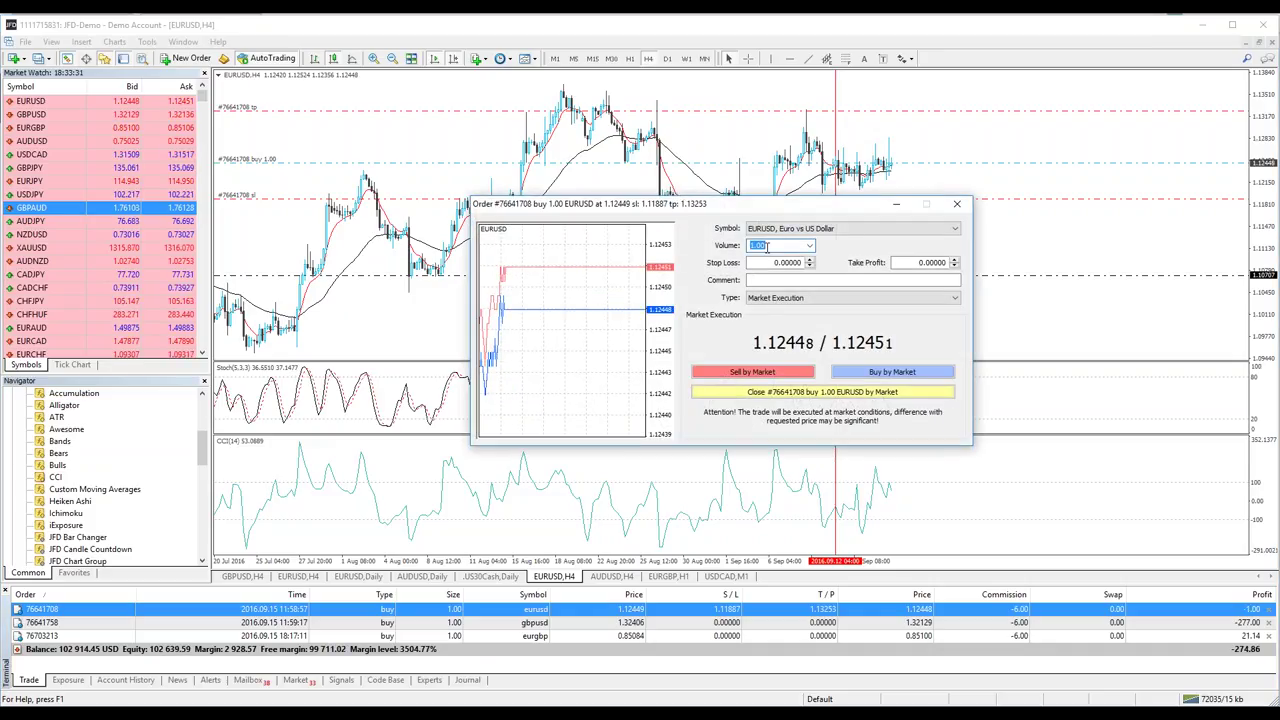
{"action": "double_click", "coordinate": [636, 612]}
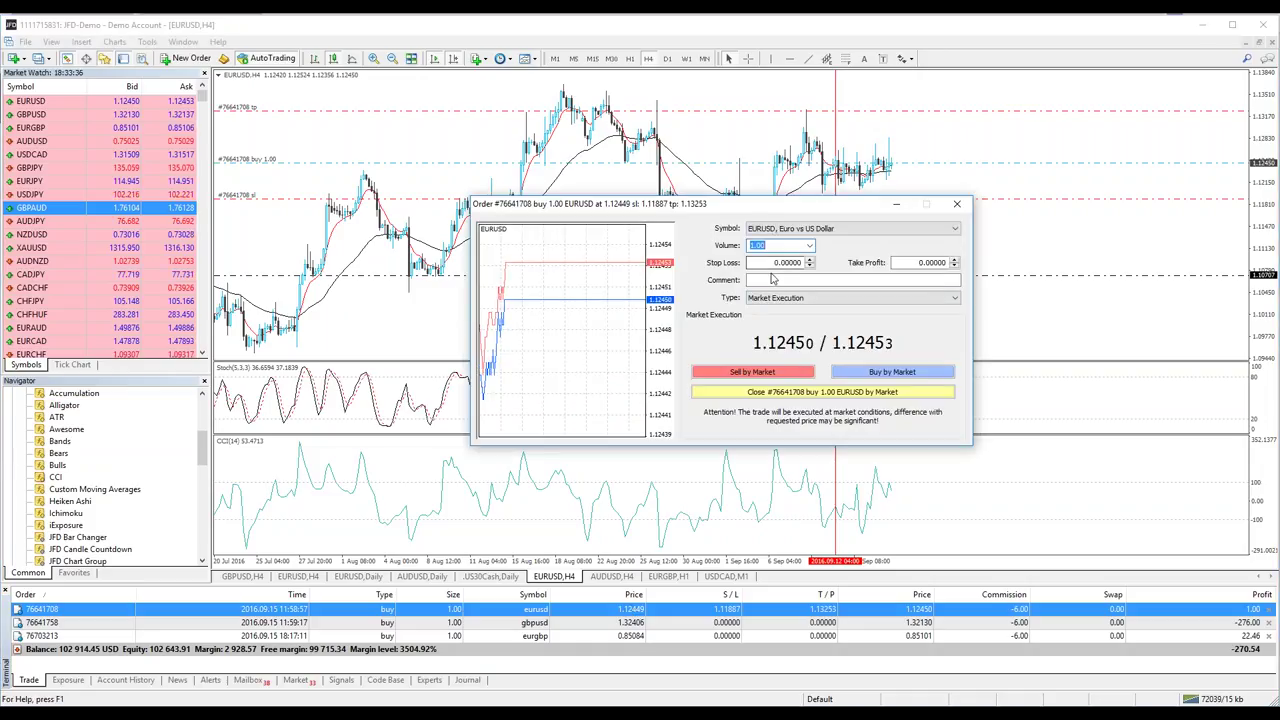
{"action": "key", "text": "BackSpace"}
{"action": "type", "text": "0."}
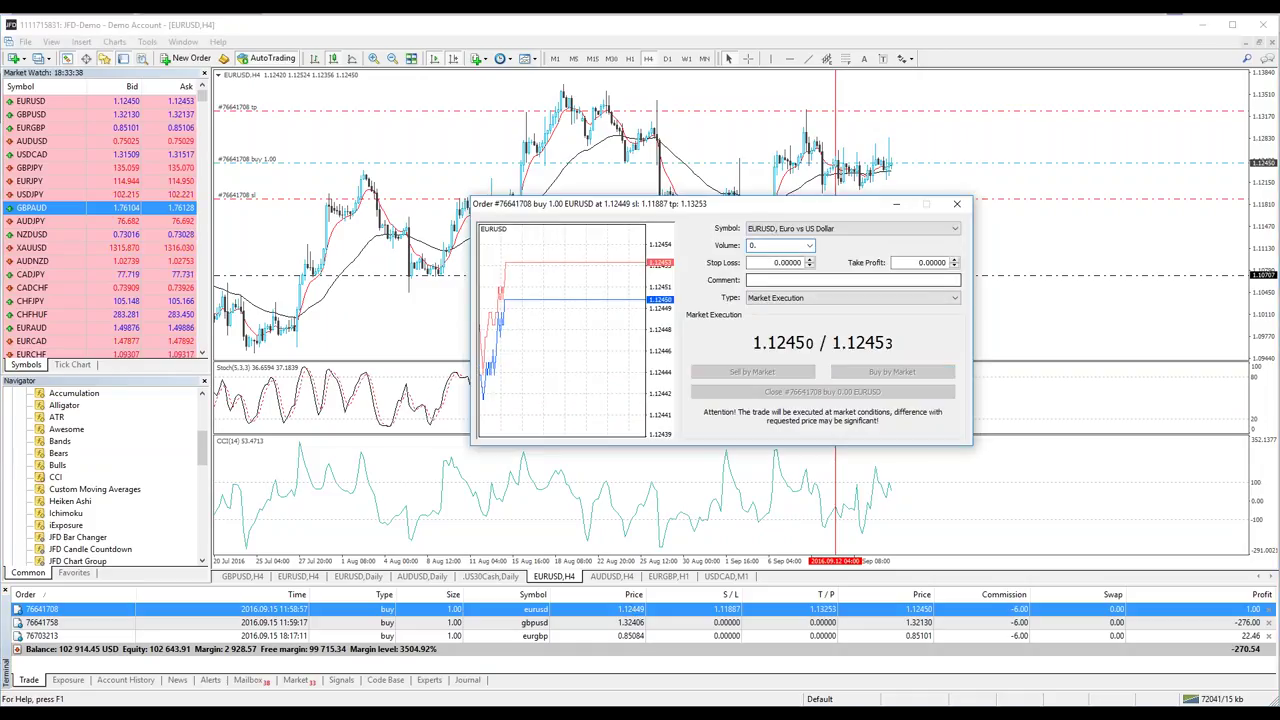
{"action": "type", "text": "5"}
{"action": "left_click", "coordinate": [771, 399]}
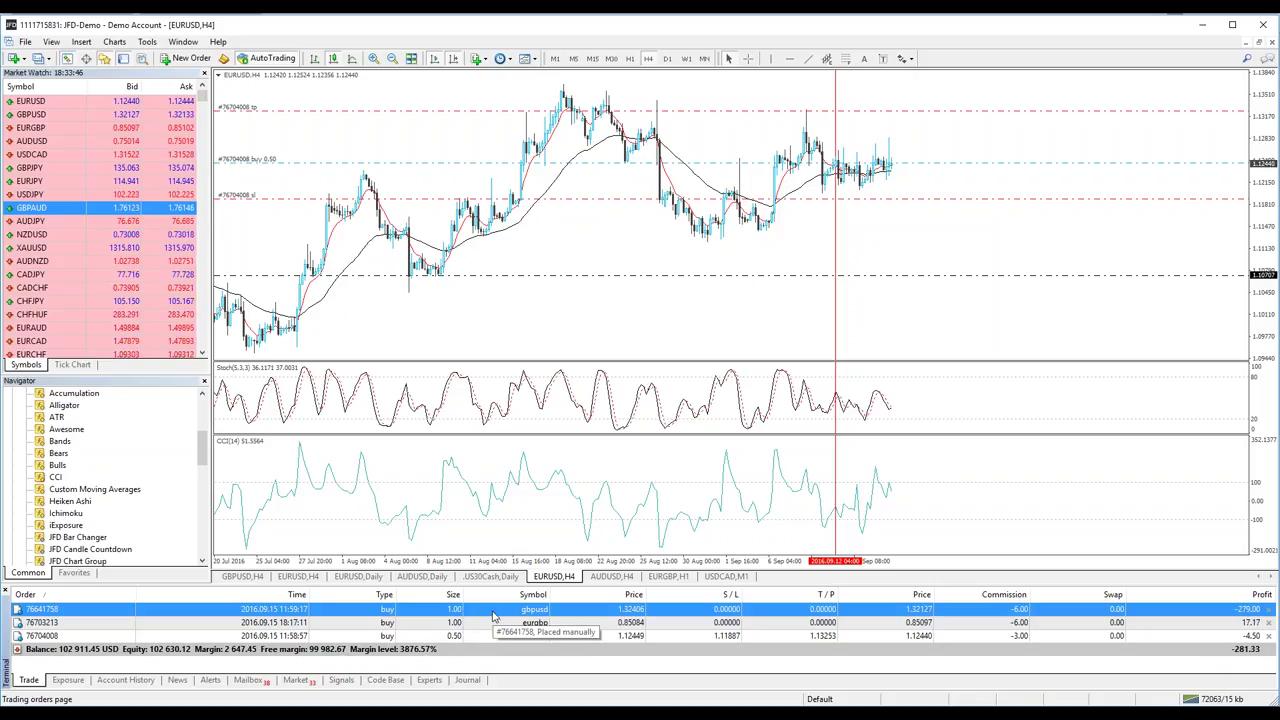
{"action": "mouse_move", "coordinate": [463, 637]}
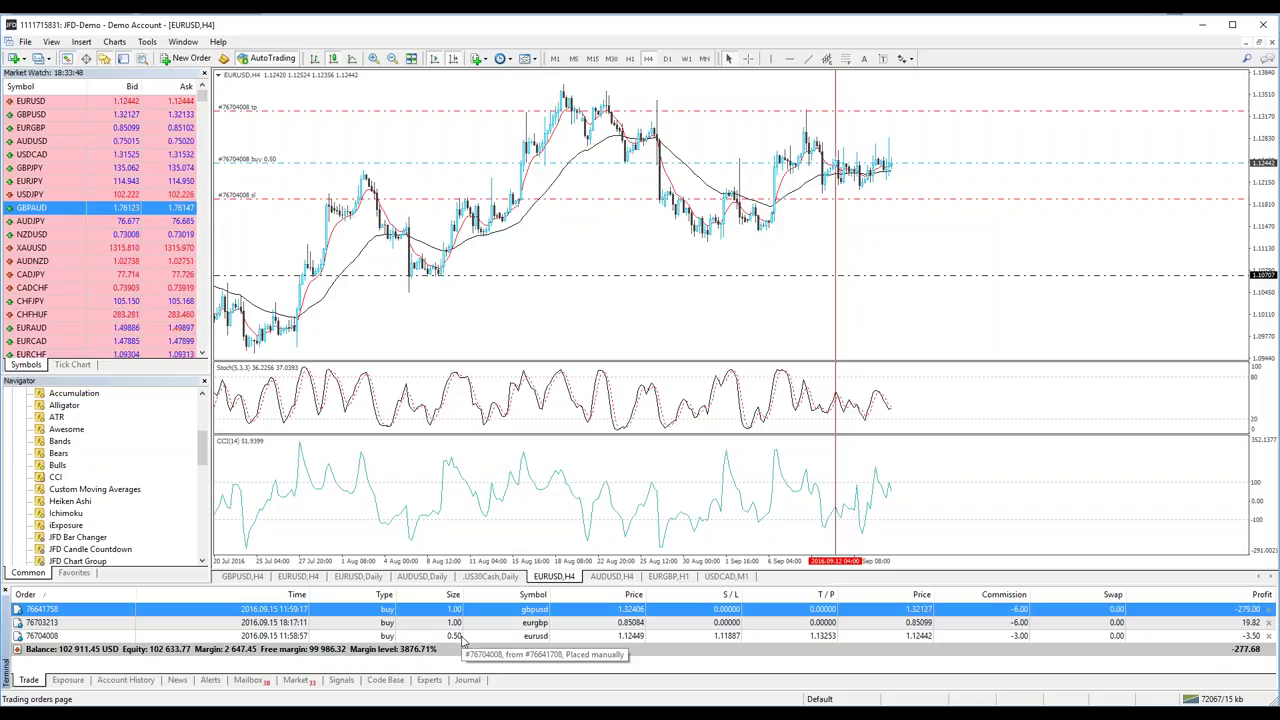
{"action": "left_click", "coordinate": [128, 680]}
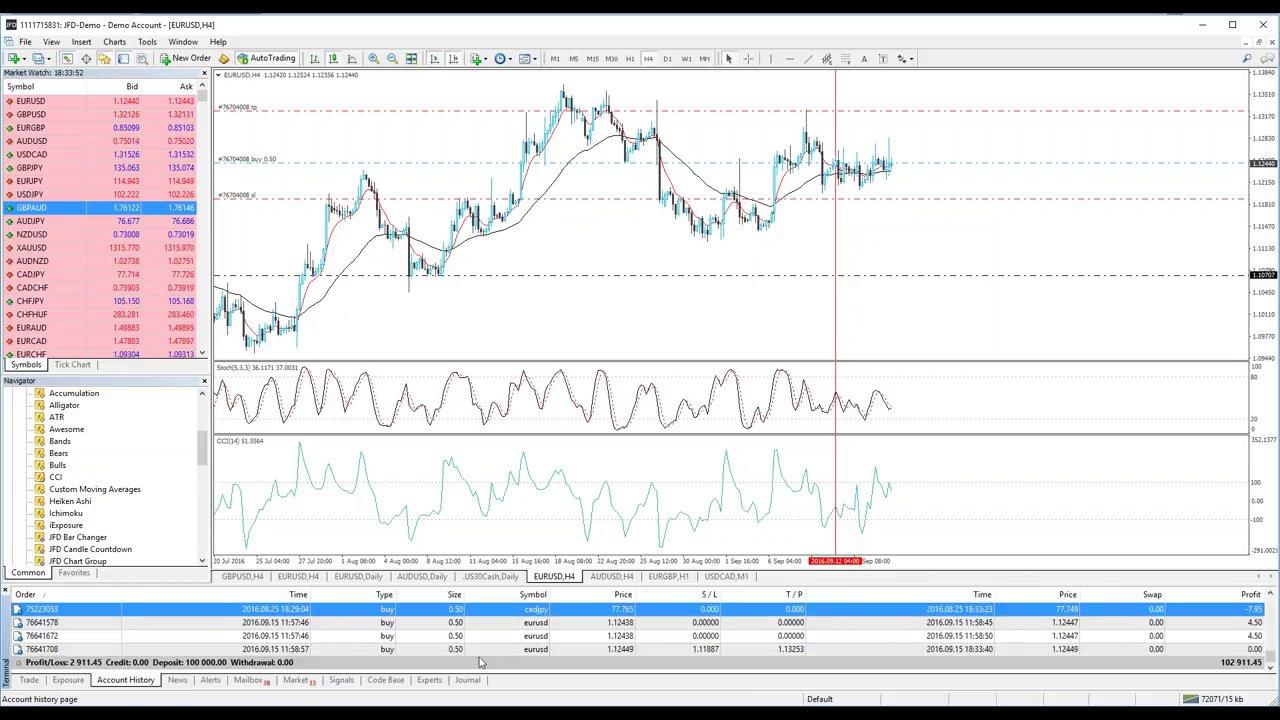
{"action": "left_click", "coordinate": [28, 680]}
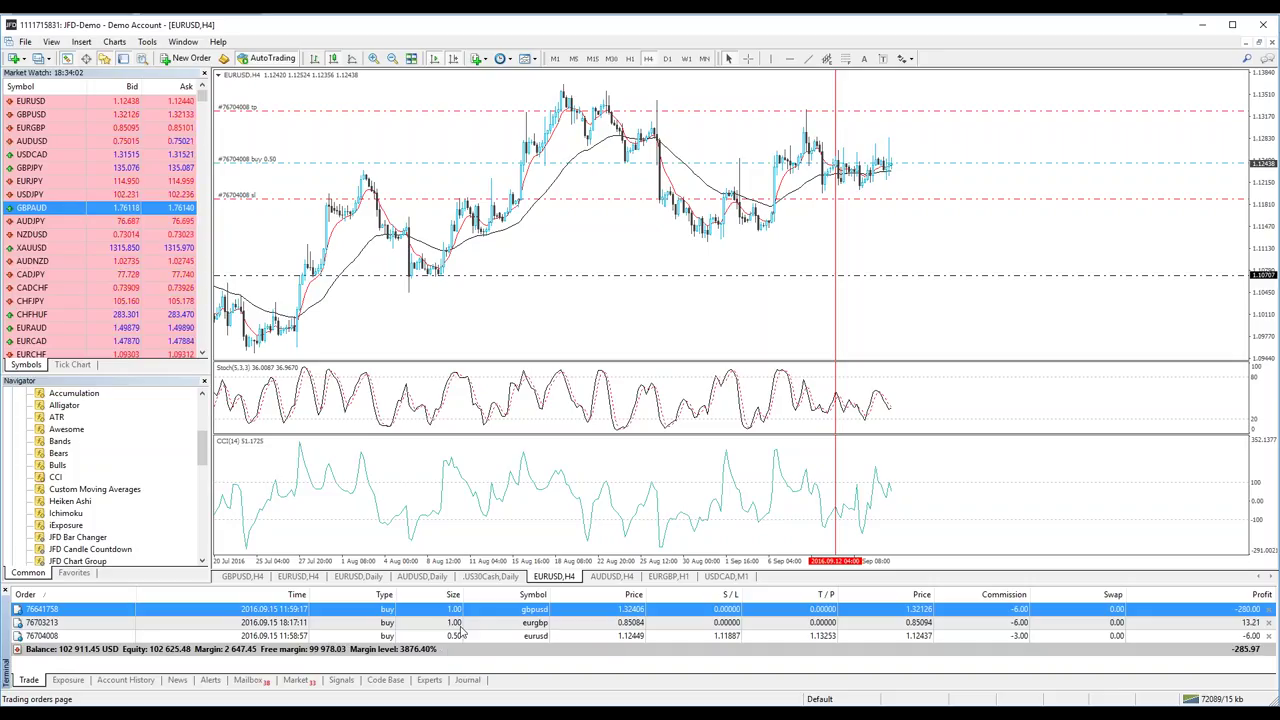
Open and dismiss the EURGBP modify window, then close the 0.50-lot EURUSD position
{"action": "right_click", "coordinate": [461, 624]}
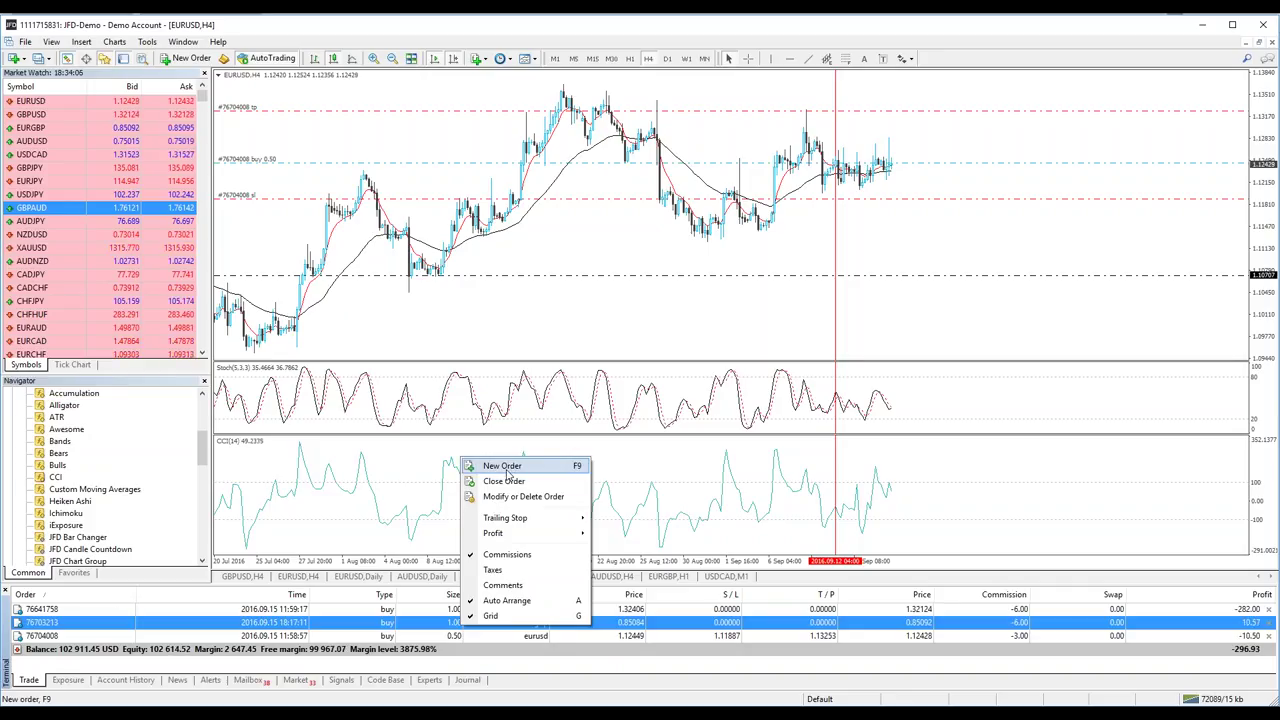
{"action": "left_click", "coordinate": [515, 496]}
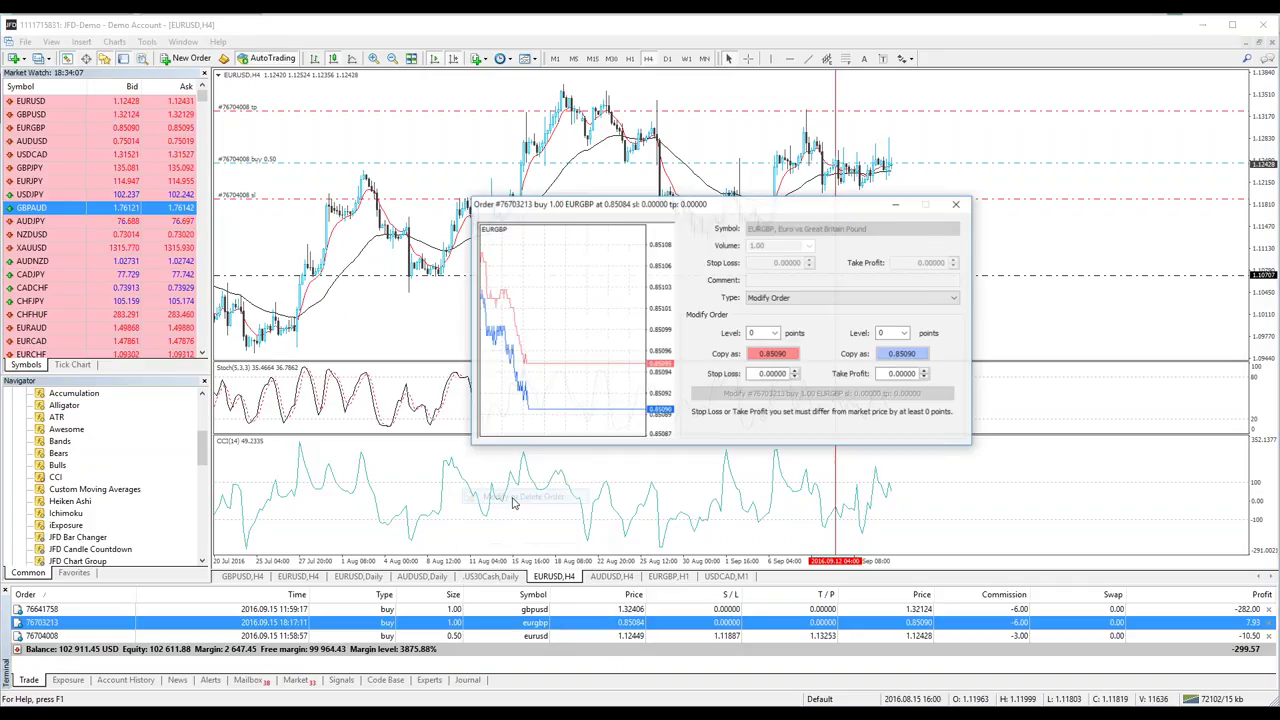
{"action": "left_click", "coordinate": [957, 204]}
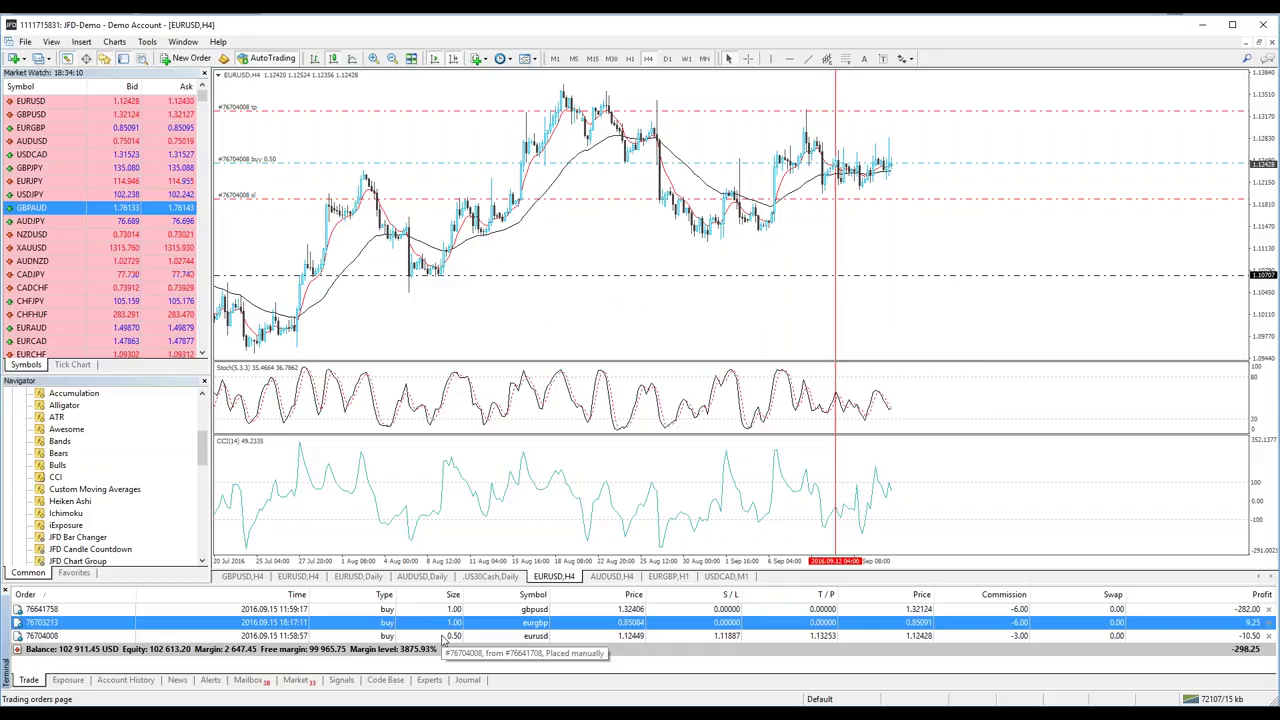
{"action": "left_click", "coordinate": [1268, 636]}
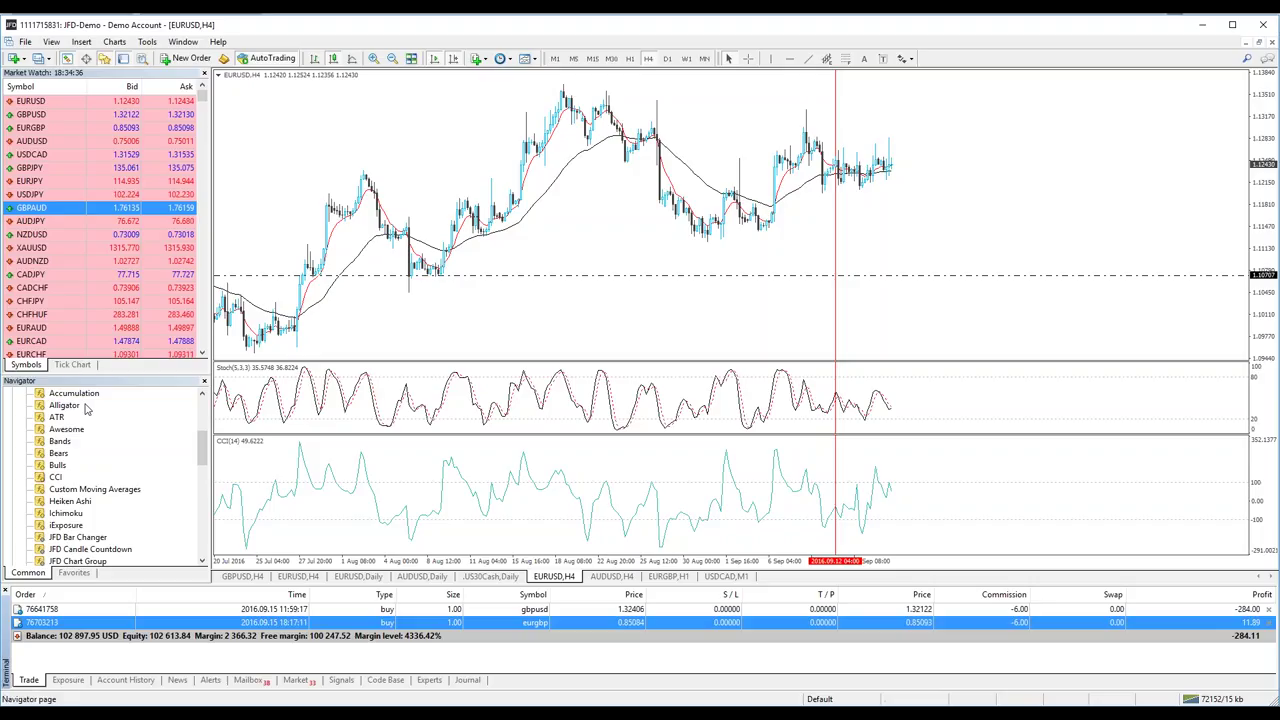
Scroll the Navigator to Expert Advisors and close the Terminal panel to enlarge the chart
{"action": "scroll", "coordinate": [136, 464], "scroll_direction": "down", "scroll_amount": 3}
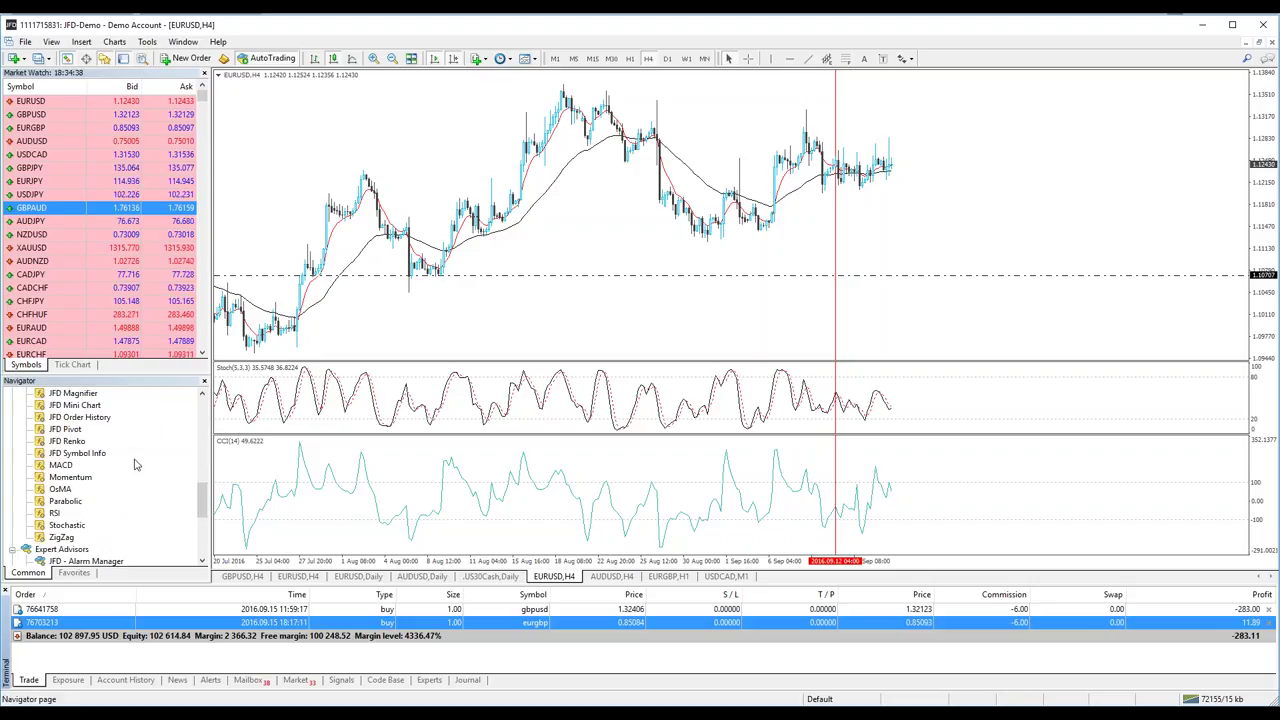
{"action": "scroll", "coordinate": [136, 464], "scroll_direction": "down", "scroll_amount": 3}
{"action": "scroll", "coordinate": [136, 464], "scroll_direction": "down", "scroll_amount": 2}
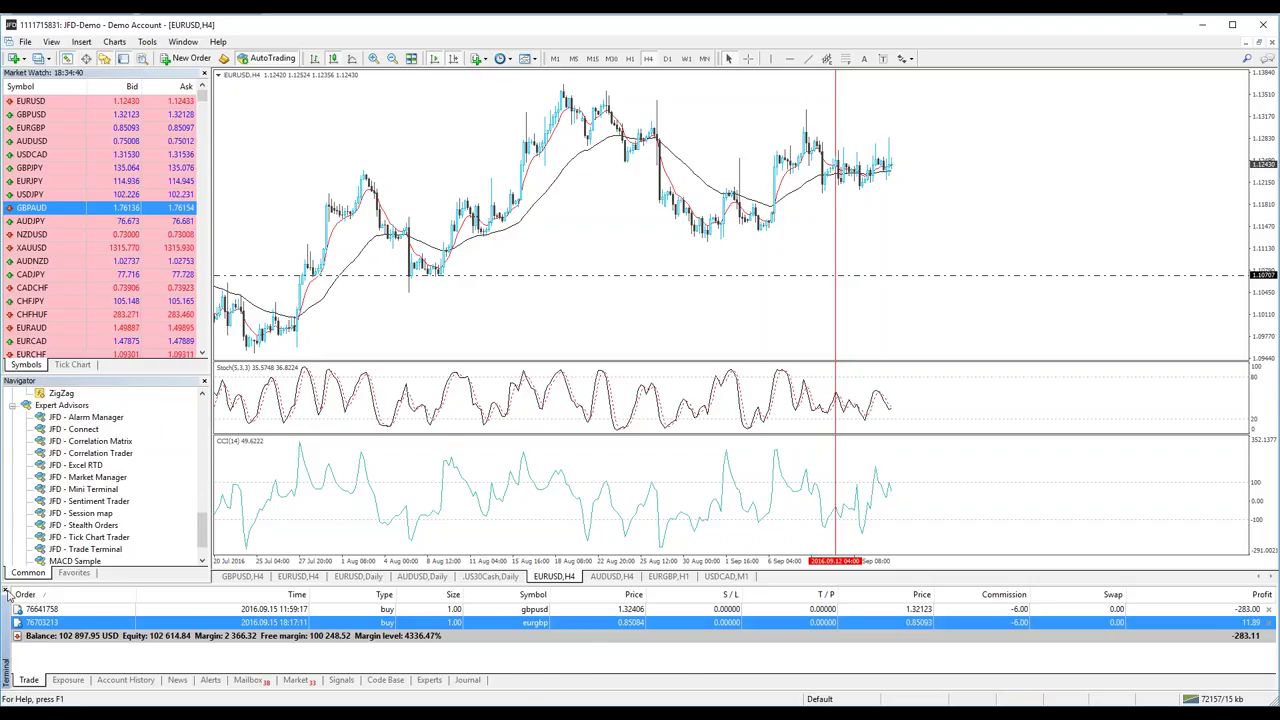
{"action": "left_click", "coordinate": [8, 594]}
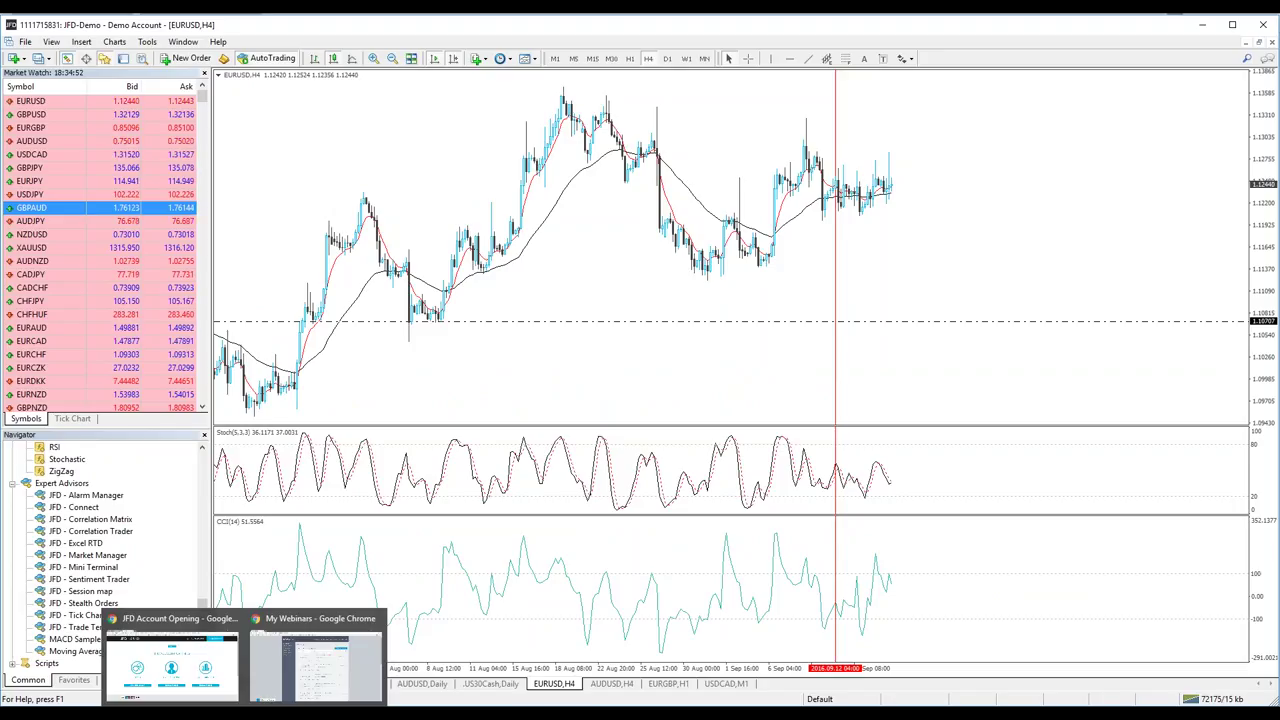
In Chrome, go from the Live Account site to the JFD MetaTrader 4+ Desktop / Add-ons page
{"action": "left_click", "coordinate": [197, 664]}
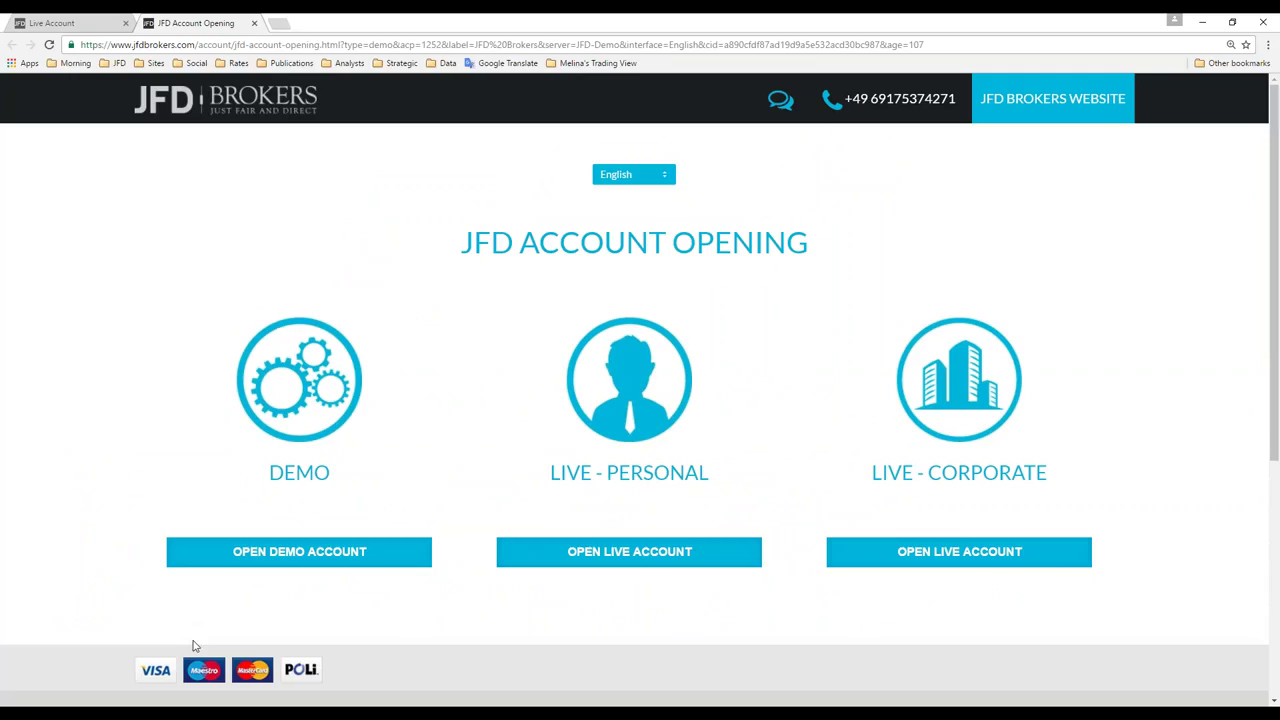
{"action": "left_click", "coordinate": [70, 16]}
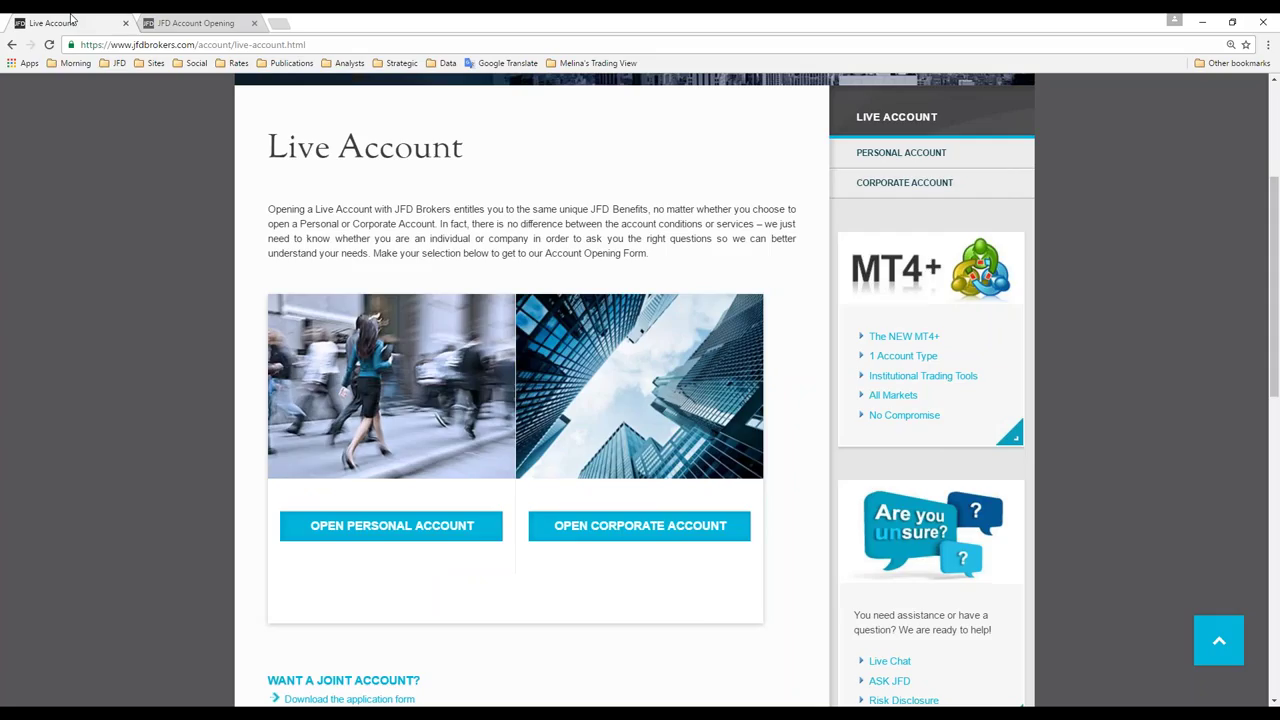
{"action": "scroll", "coordinate": [215, 353], "scroll_direction": "up", "scroll_amount": 3}
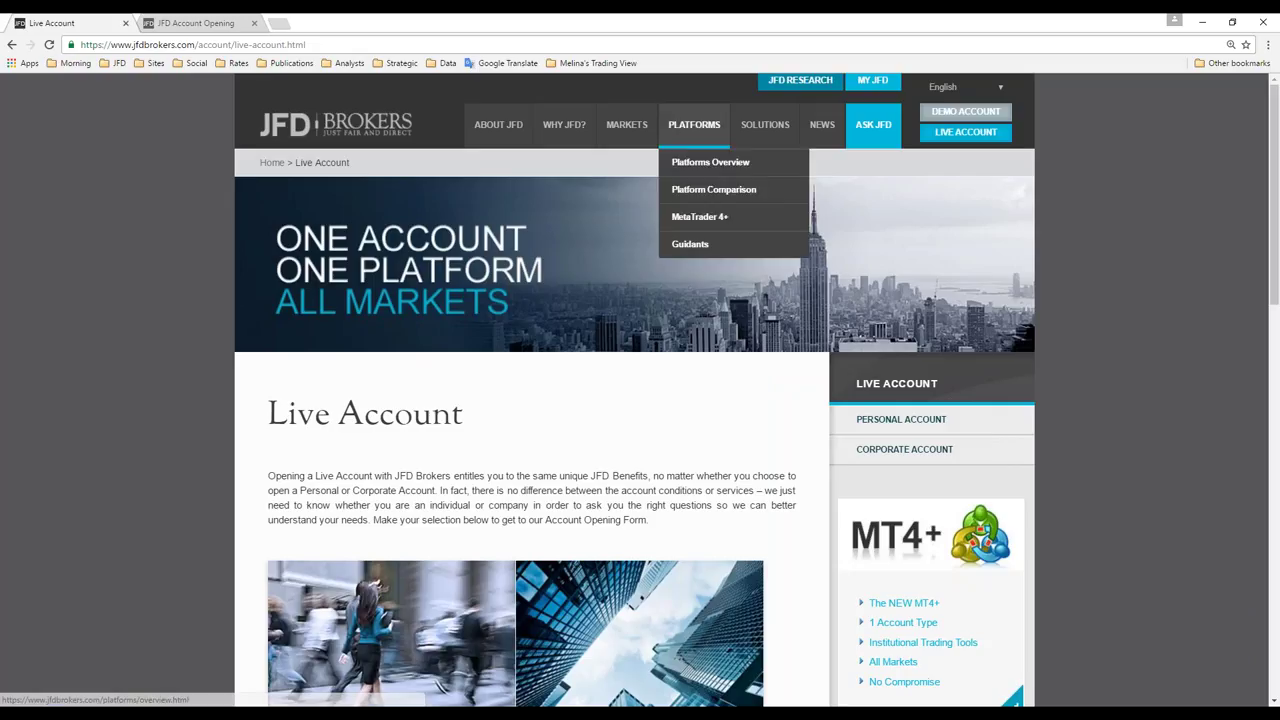
{"action": "mouse_move", "coordinate": [694, 124]}
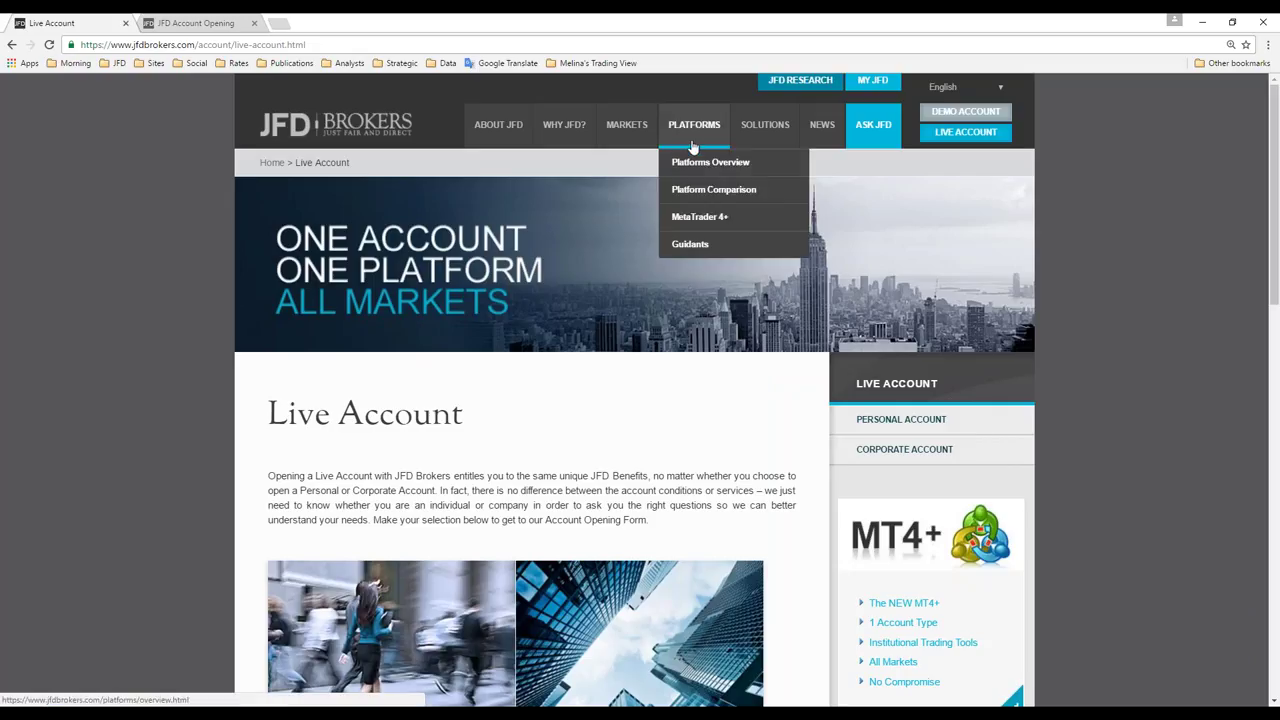
{"action": "mouse_move", "coordinate": [699, 217]}
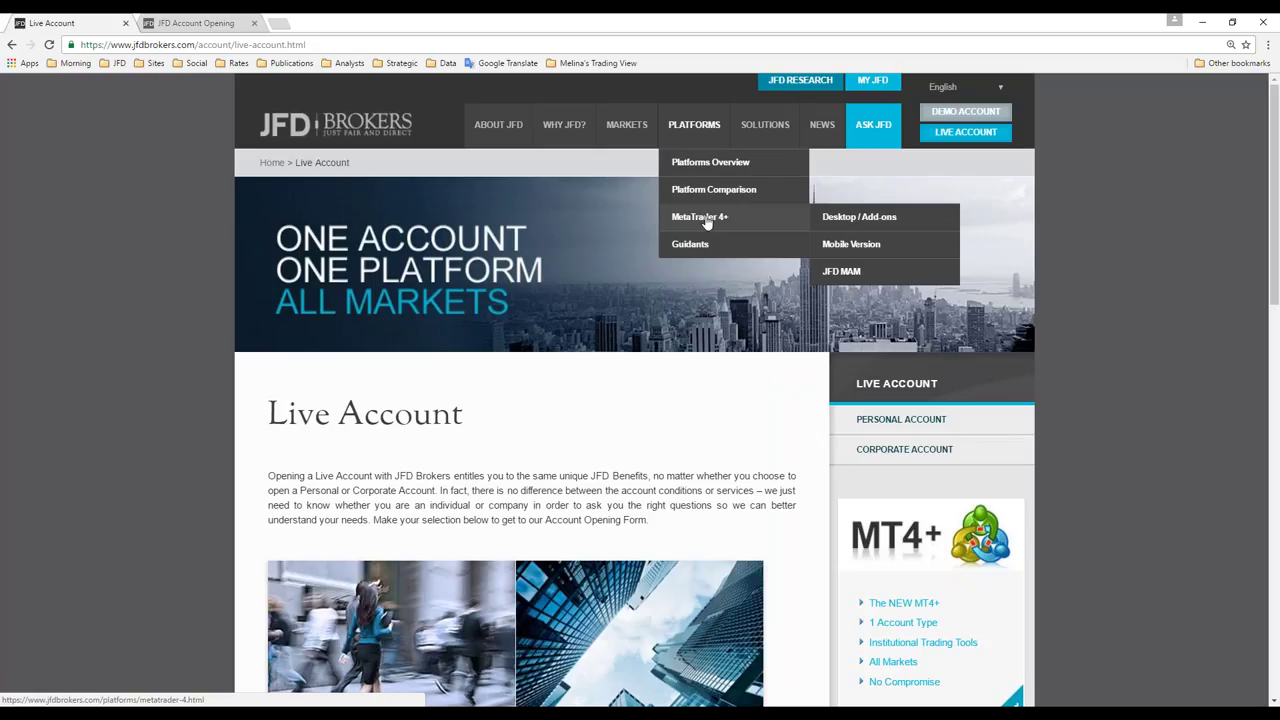
{"action": "left_click", "coordinate": [850, 218]}
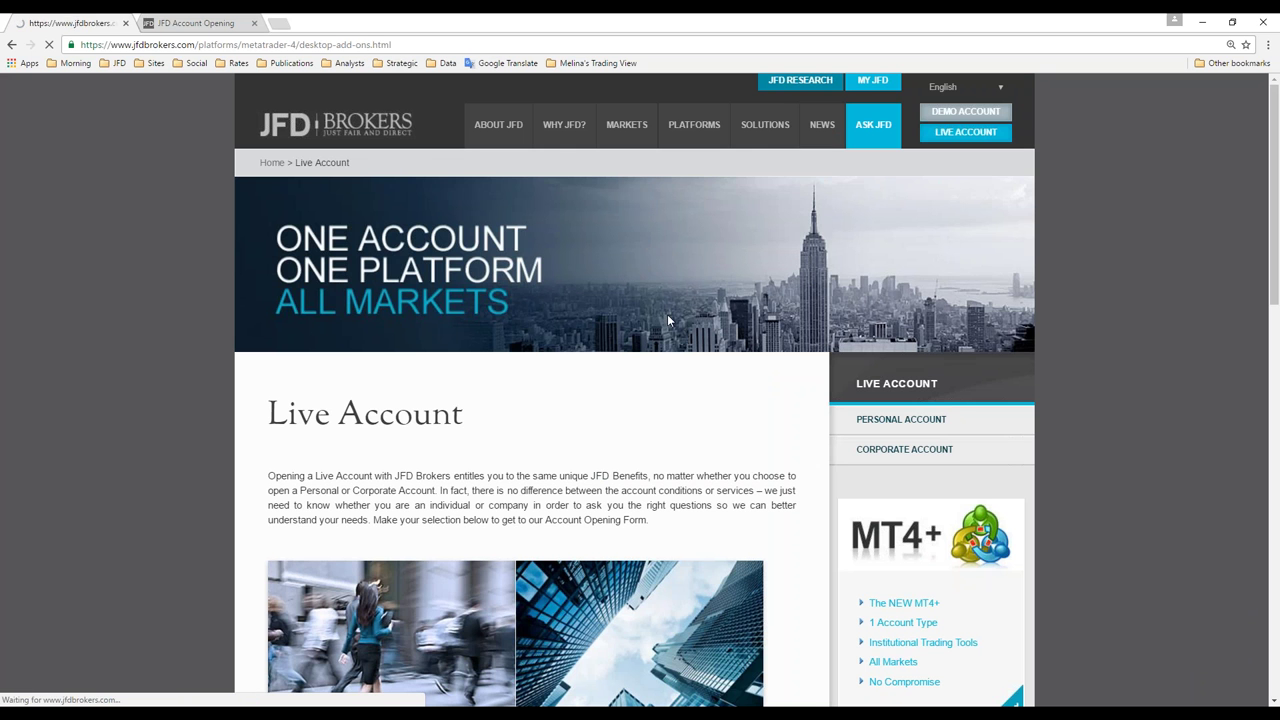
{"action": "scroll", "coordinate": [667, 314], "scroll_direction": "down", "scroll_amount": 2}
{"action": "scroll", "coordinate": [640, 390], "scroll_direction": "down", "scroll_amount": 1}
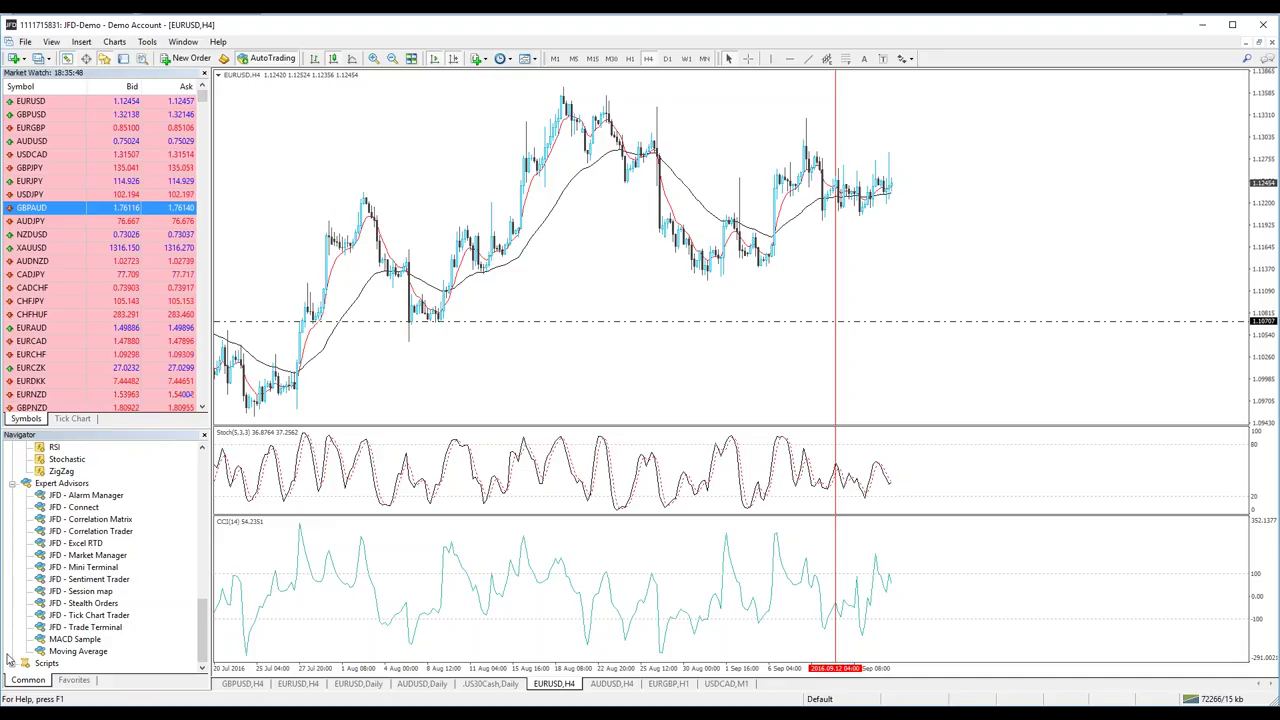
Attach JFD - Trade Terminal to the EURUSD chart with its default settings
{"action": "double_click", "coordinate": [107, 628]}
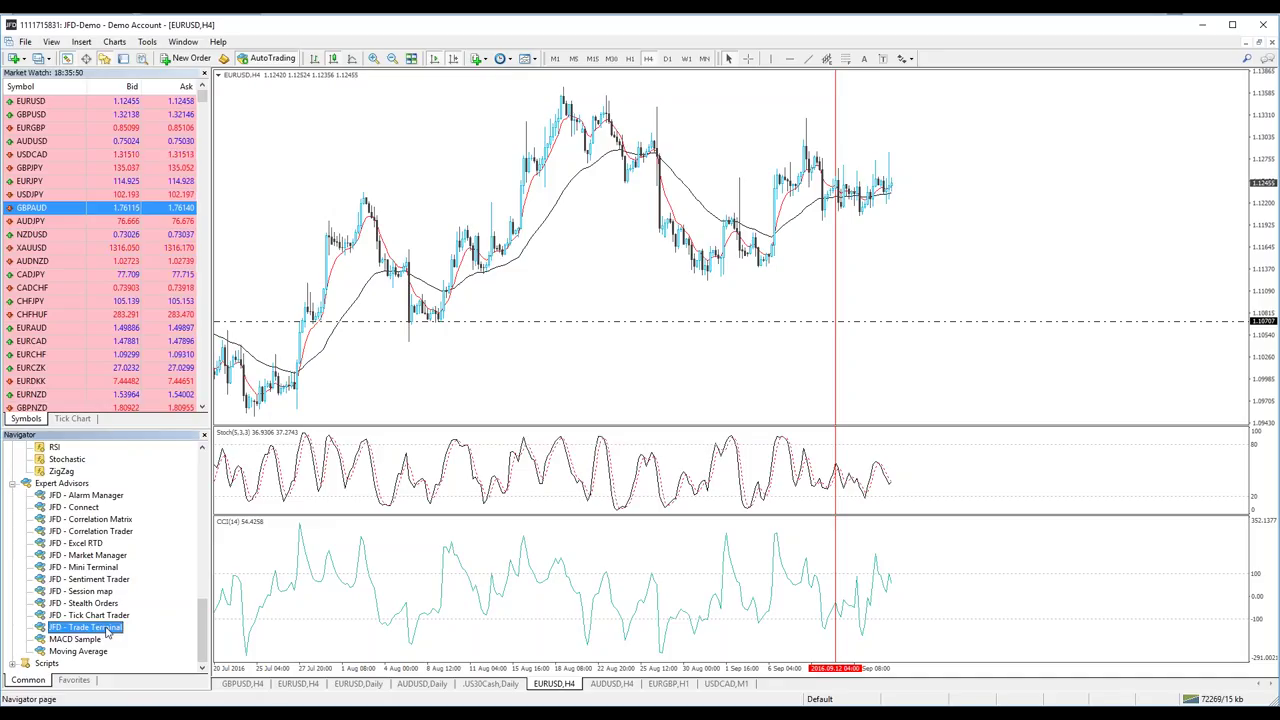
{"action": "left_click", "coordinate": [594, 390]}
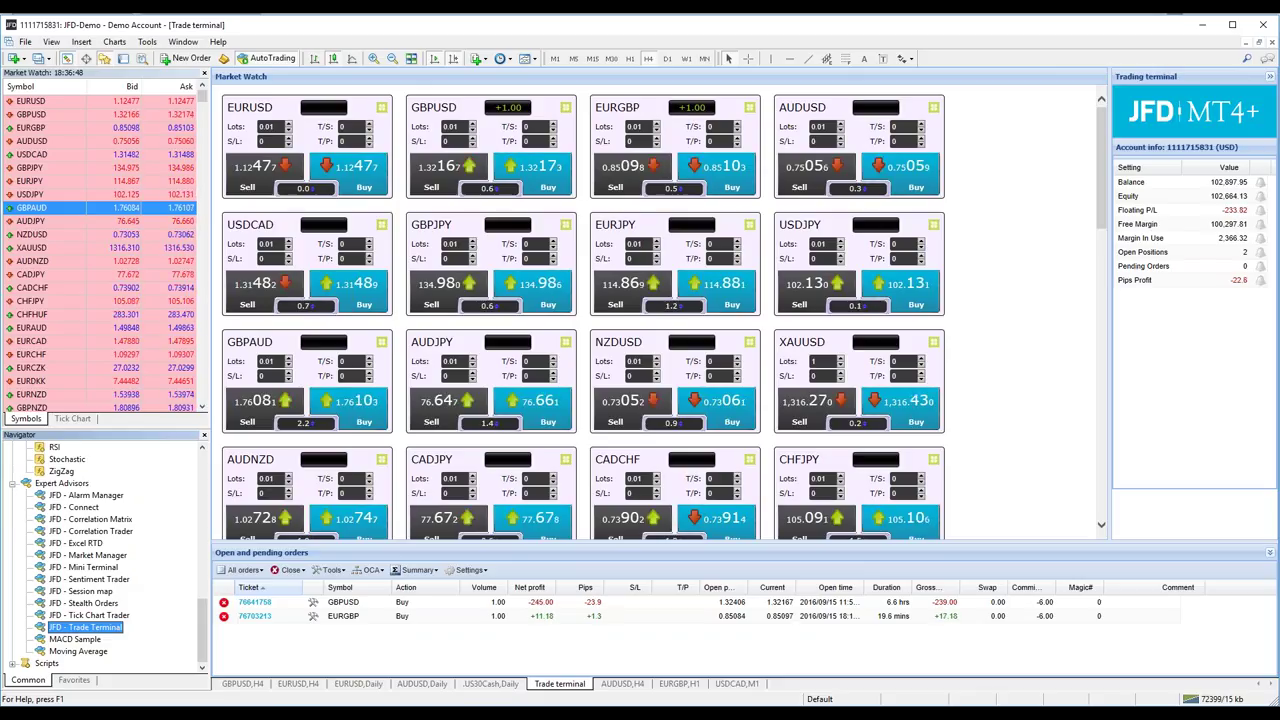
Replace Trade Terminal with JFD - Mini Terminal on the EURUSD chart, accepting its settings
{"action": "double_click", "coordinate": [82, 567]}
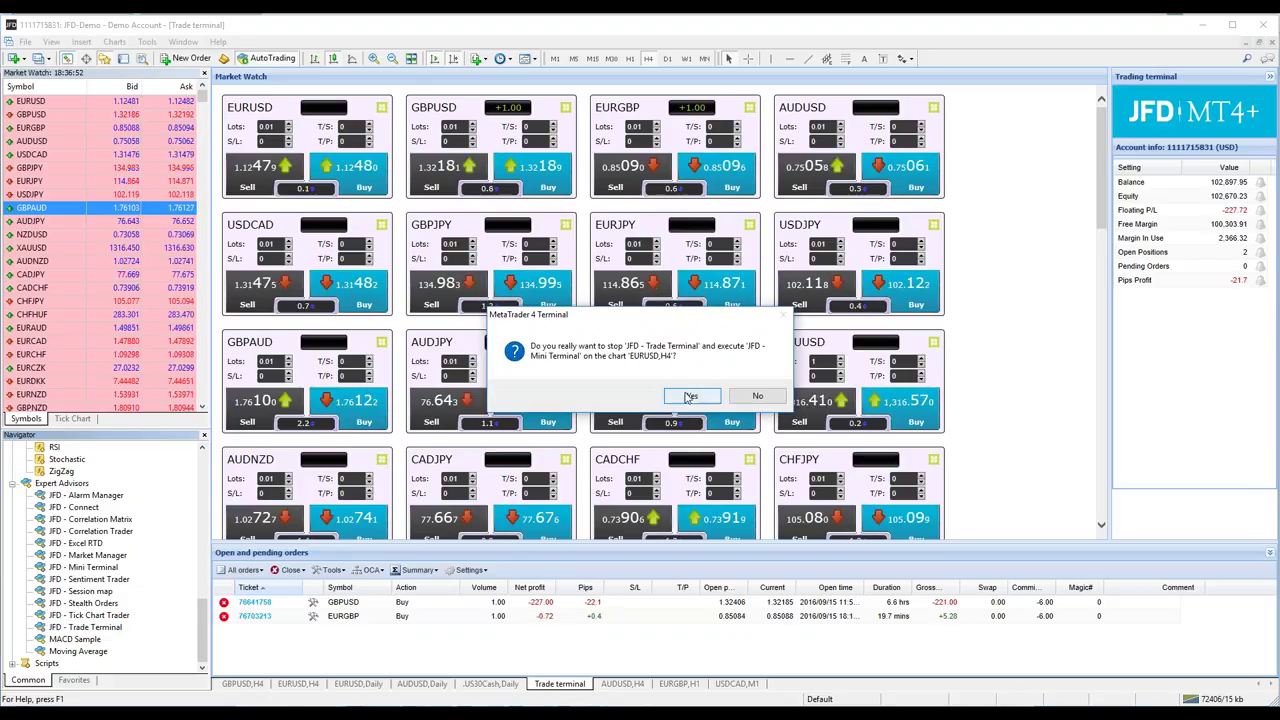
{"action": "left_click", "coordinate": [690, 397]}
{"action": "left_click", "coordinate": [614, 387]}
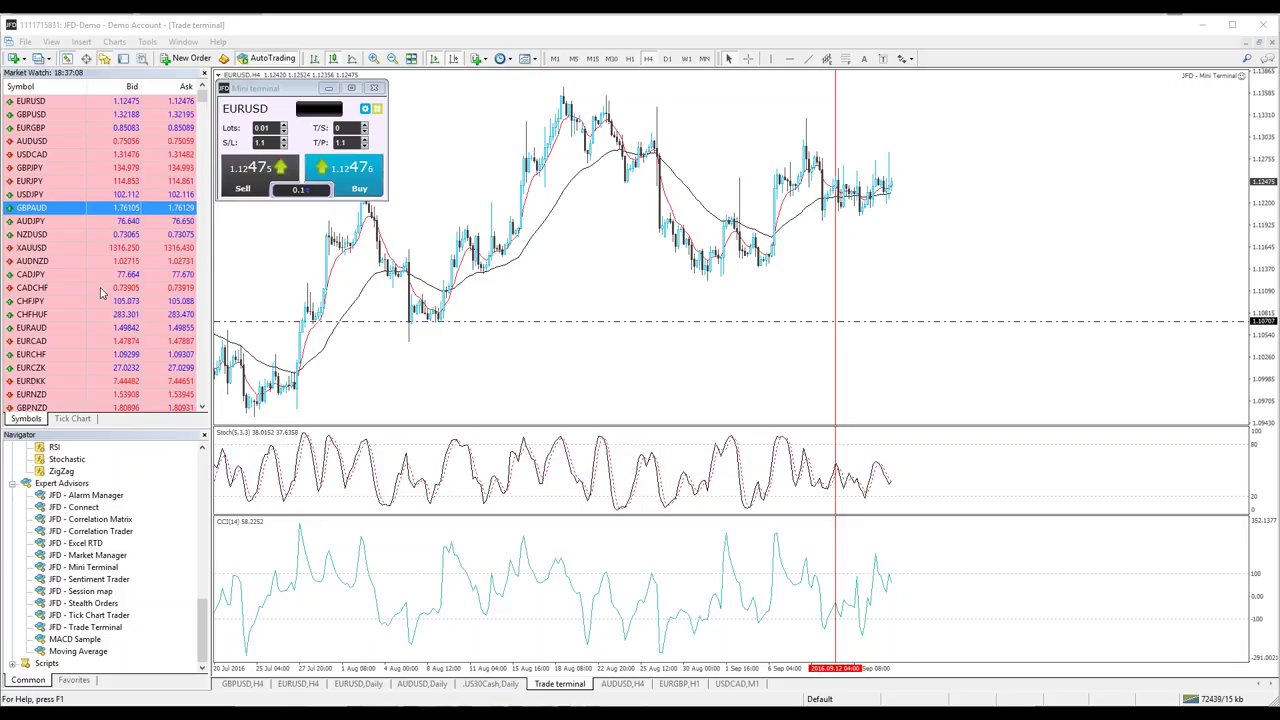
Buy 0.01 lots of EURUSD at market from the Mini Terminal and check the position
{"action": "left_click", "coordinate": [347, 175]}
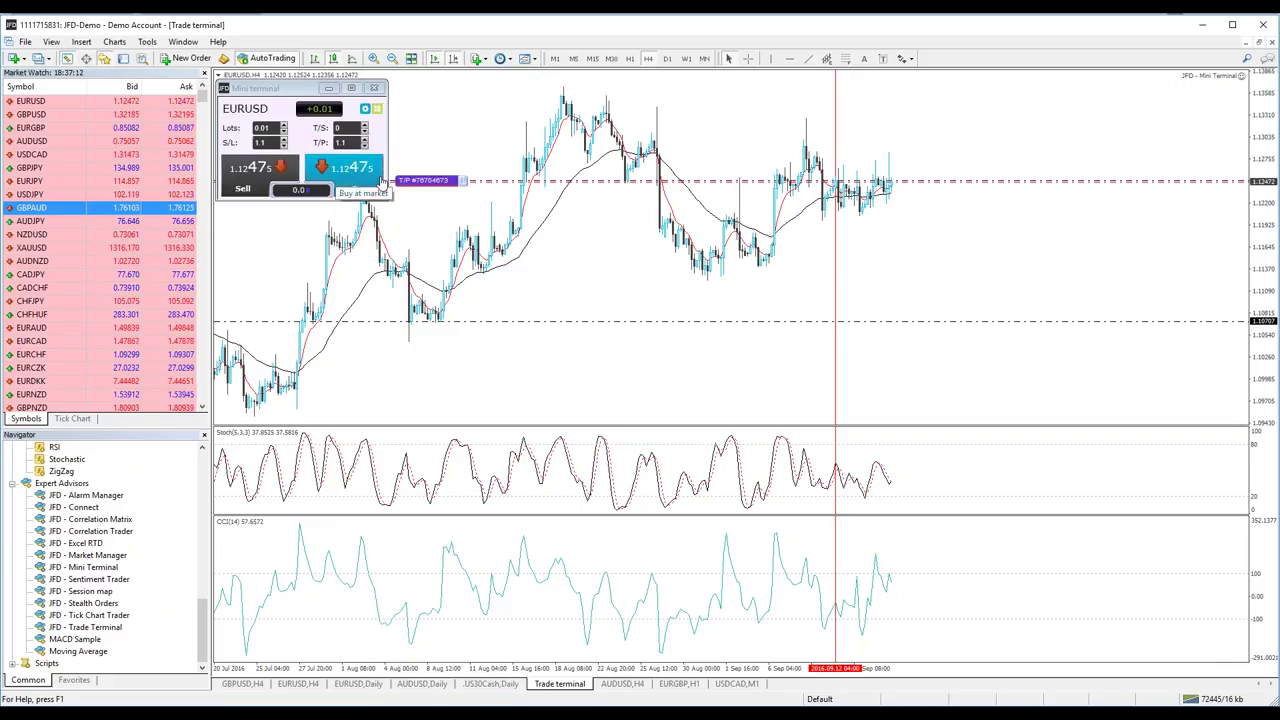
{"action": "left_click", "coordinate": [428, 180]}
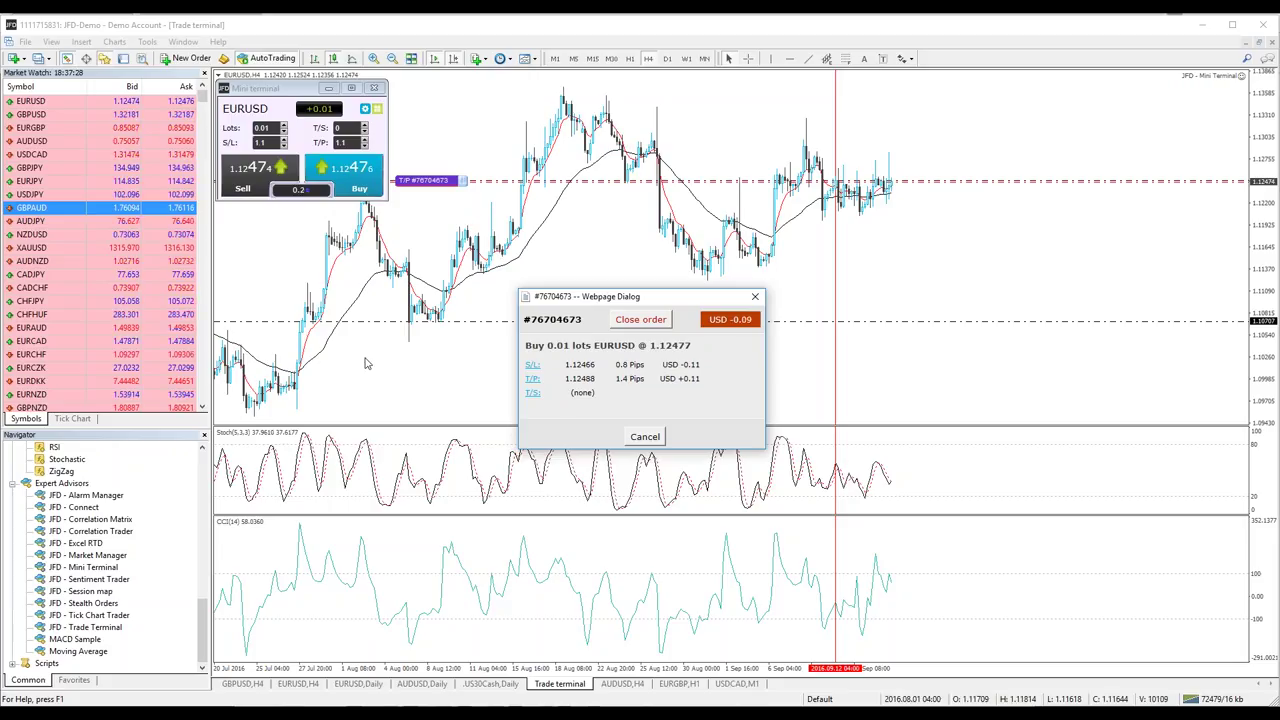
{"action": "left_click", "coordinate": [755, 299]}
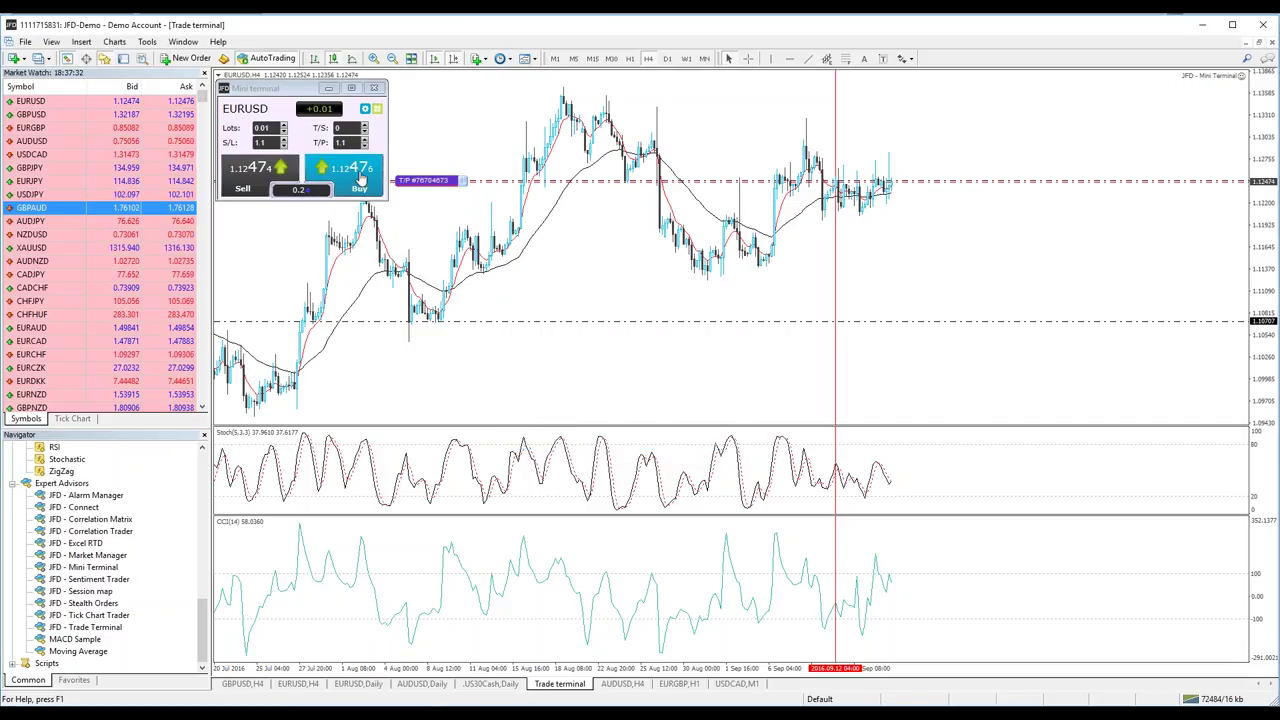
{"action": "left_click", "coordinate": [361, 175]}
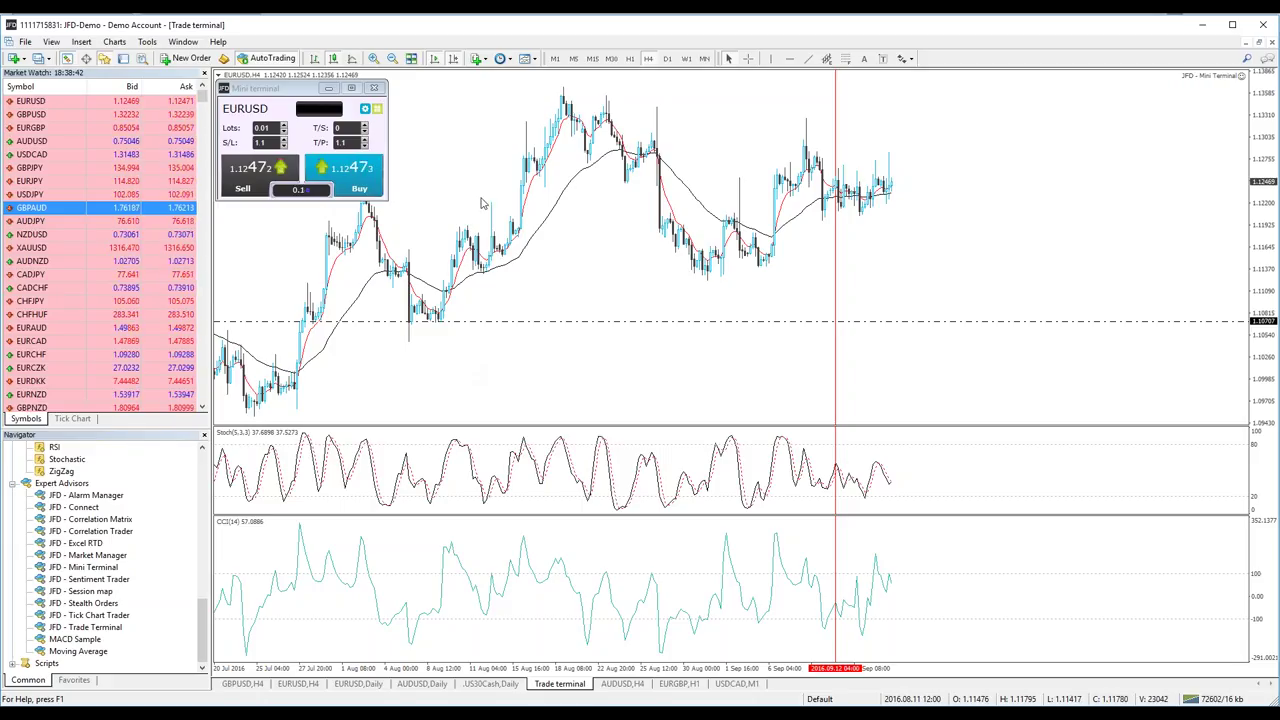
Place a horizontal line near 1.1127, buy EURUSD, and set the stop loss at 1.11291
{"action": "left_click", "coordinate": [682, 277]}
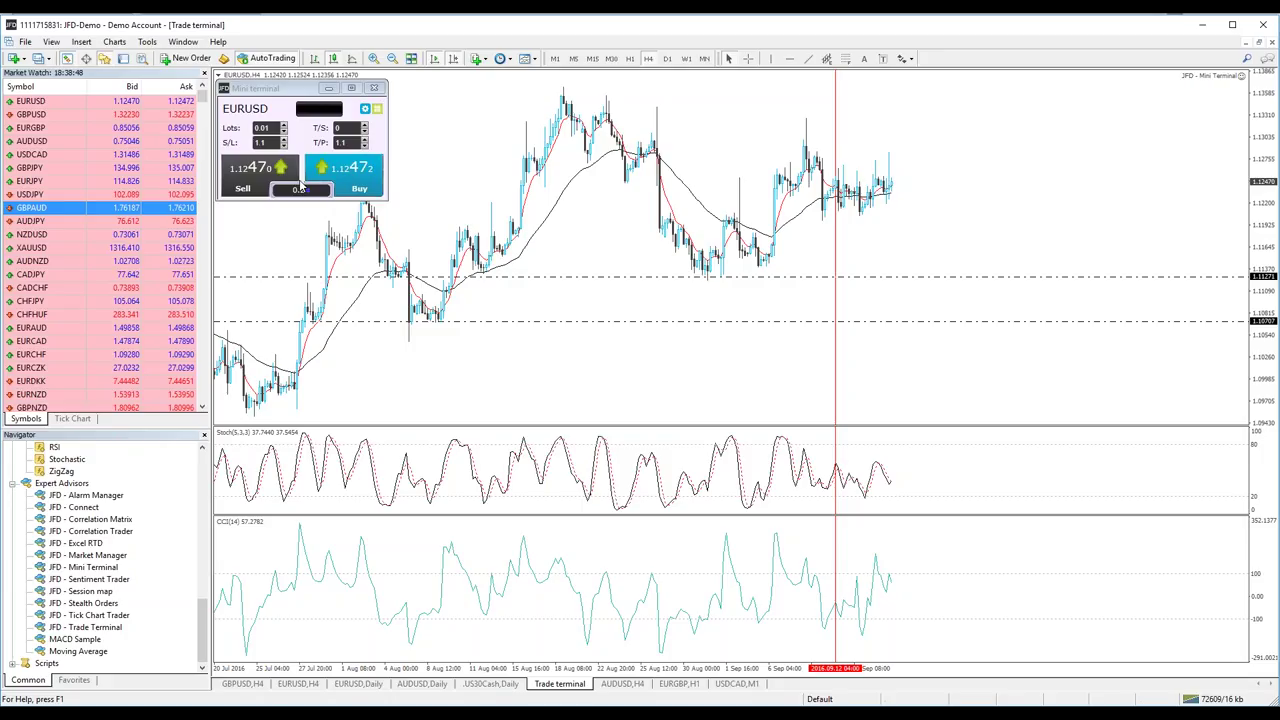
{"action": "left_click", "coordinate": [359, 188]}
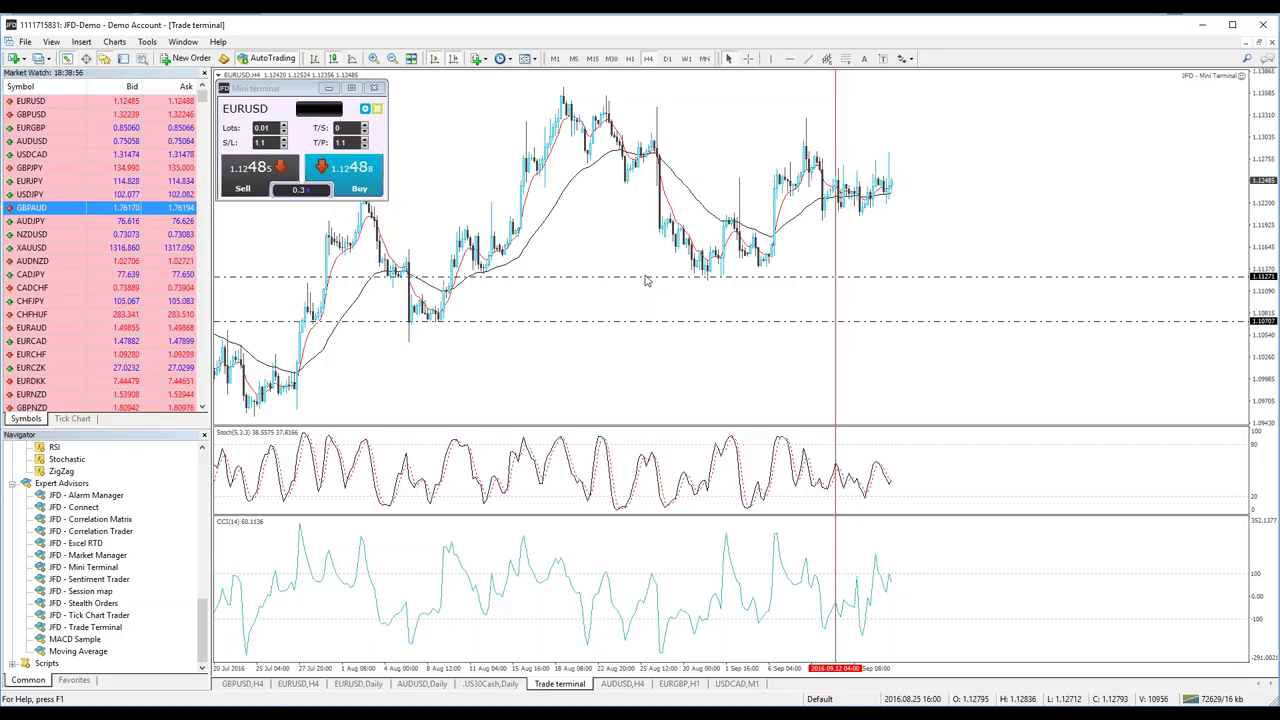
{"action": "left_click", "coordinate": [646, 280]}
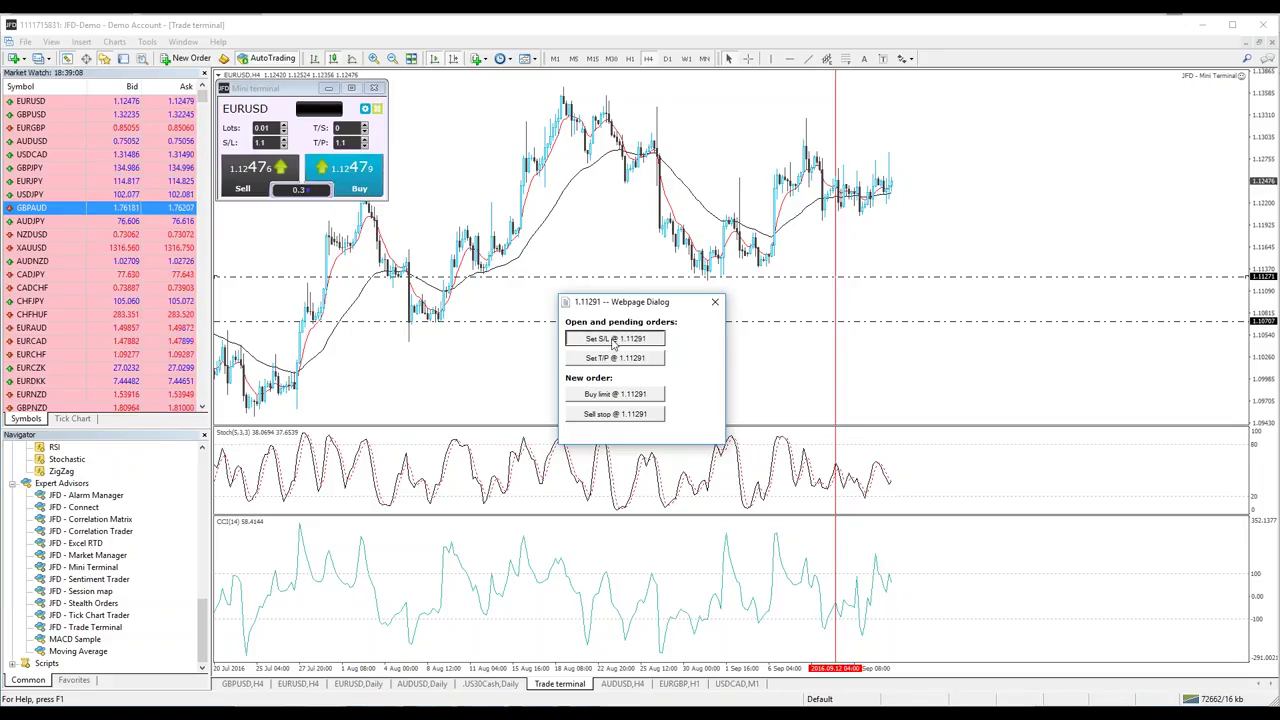
{"action": "left_click", "coordinate": [613, 342]}
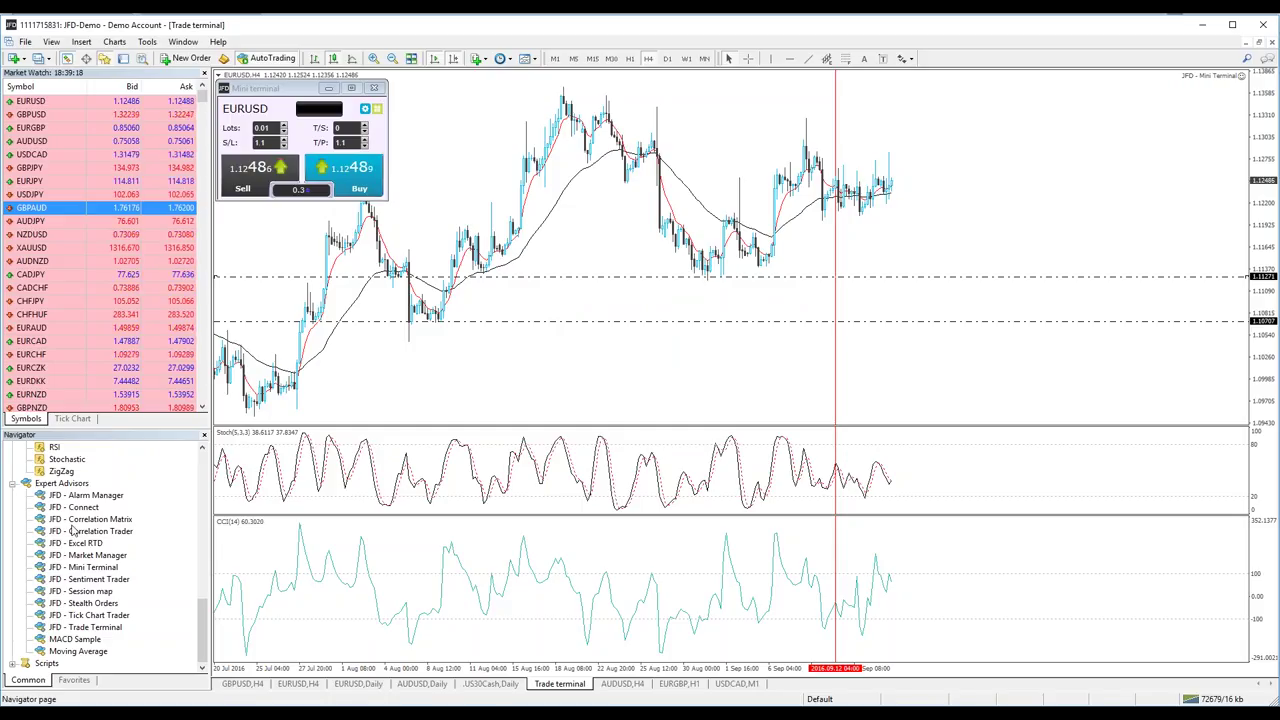
Swap the Mini Terminal for JFD - Sentiment Trader on EURUSD, confirming both prompts
{"action": "double_click", "coordinate": [95, 580]}
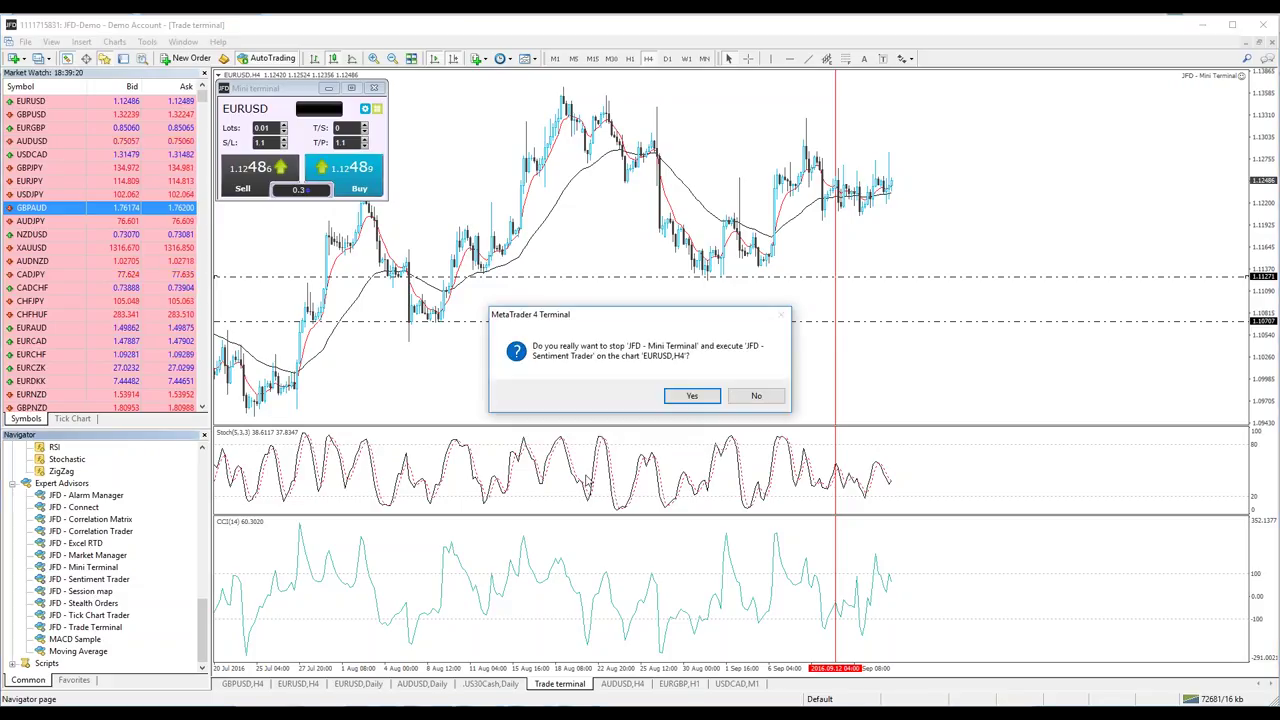
{"action": "left_click", "coordinate": [688, 395]}
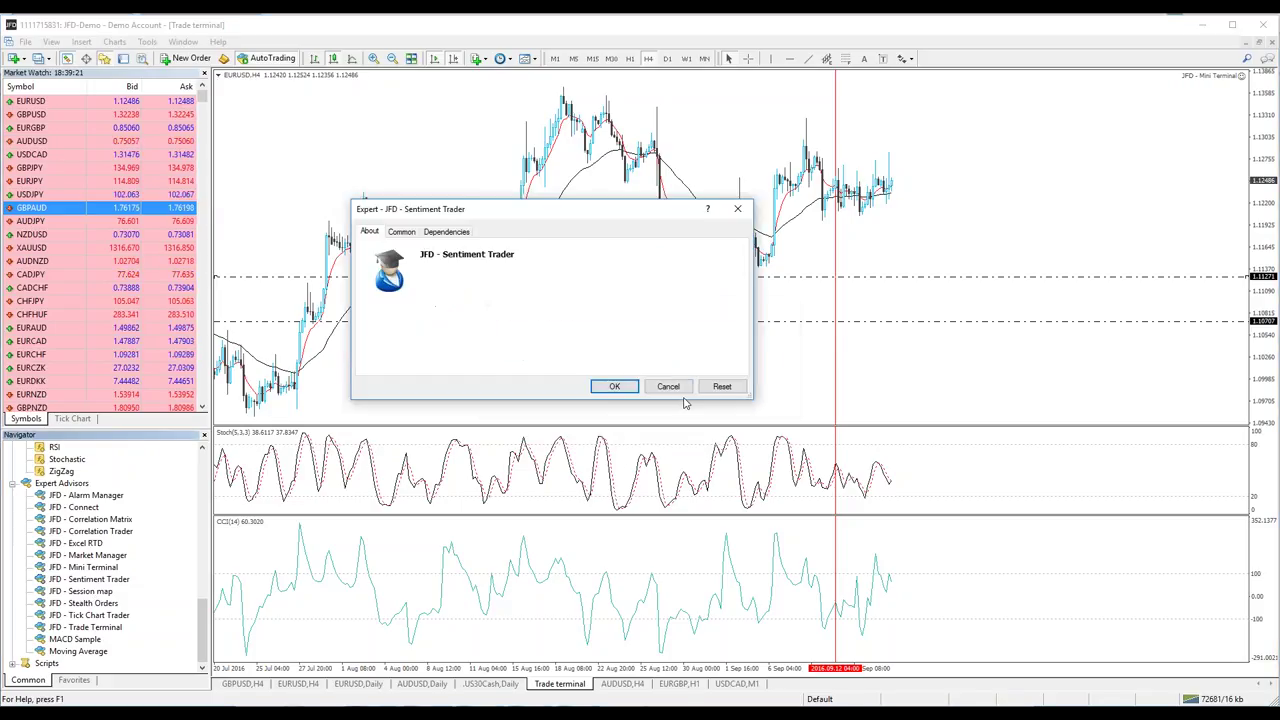
{"action": "left_click", "coordinate": [615, 387]}
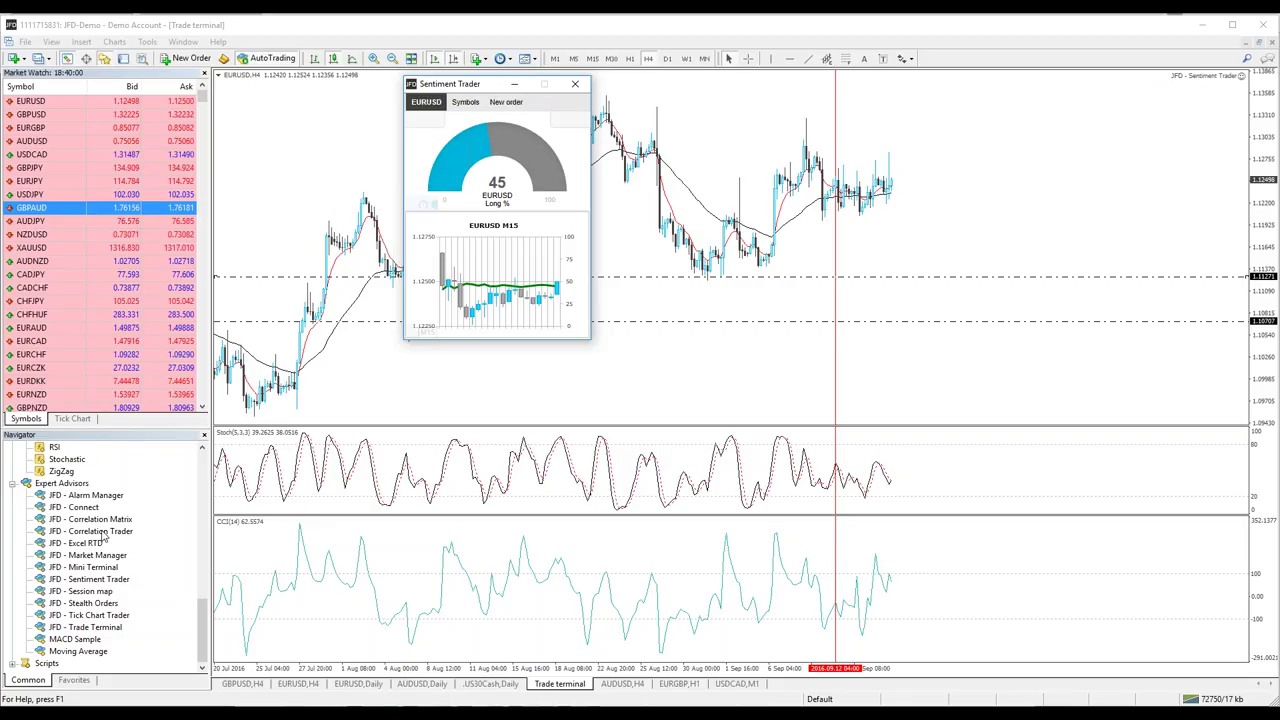
Replace Sentiment Trader with JFD - Correlation Trader on EURUSD, keeping the H1 timeframe
{"action": "double_click", "coordinate": [100, 531]}
{"action": "left_click", "coordinate": [696, 396]}
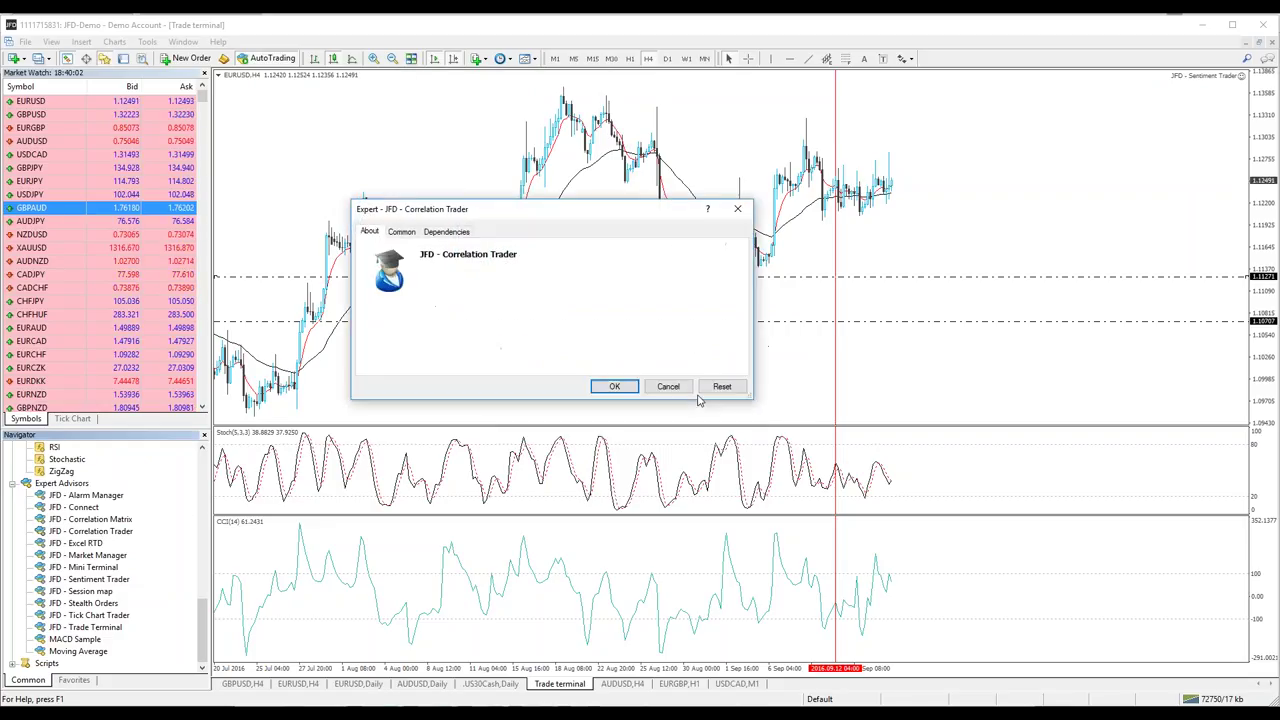
{"action": "left_click", "coordinate": [617, 387]}
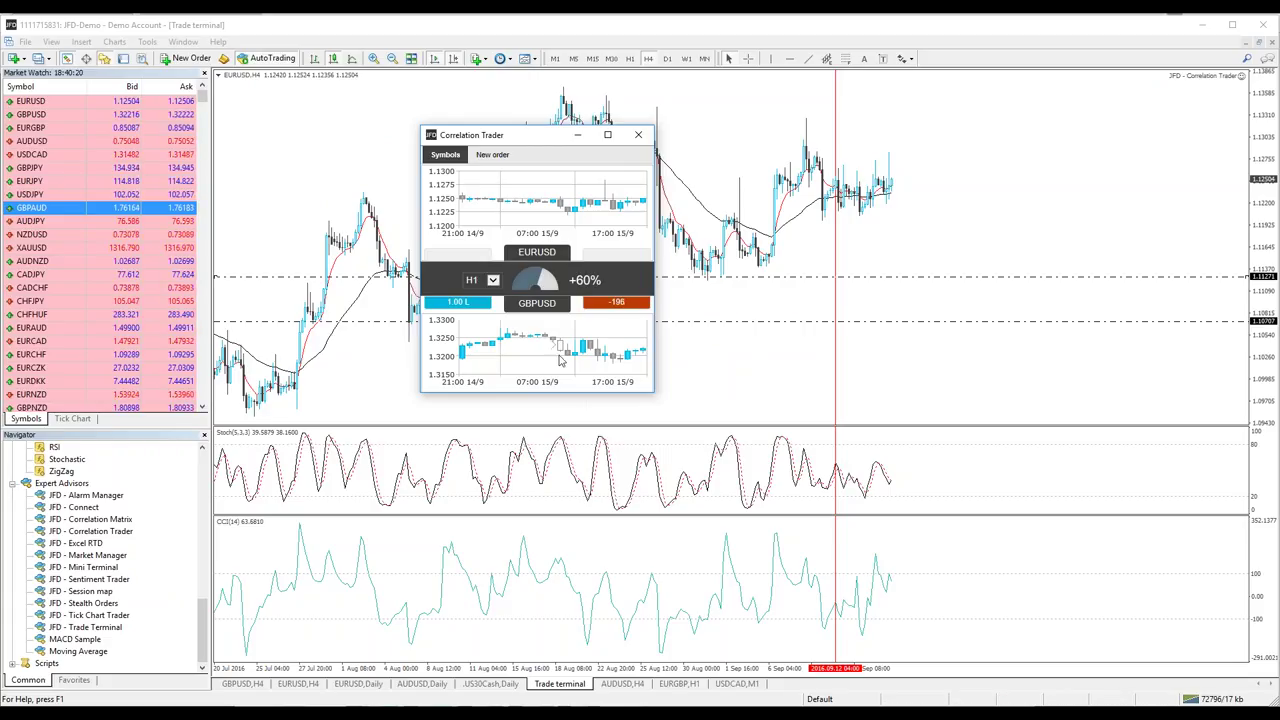
{"action": "left_click", "coordinate": [493, 280]}
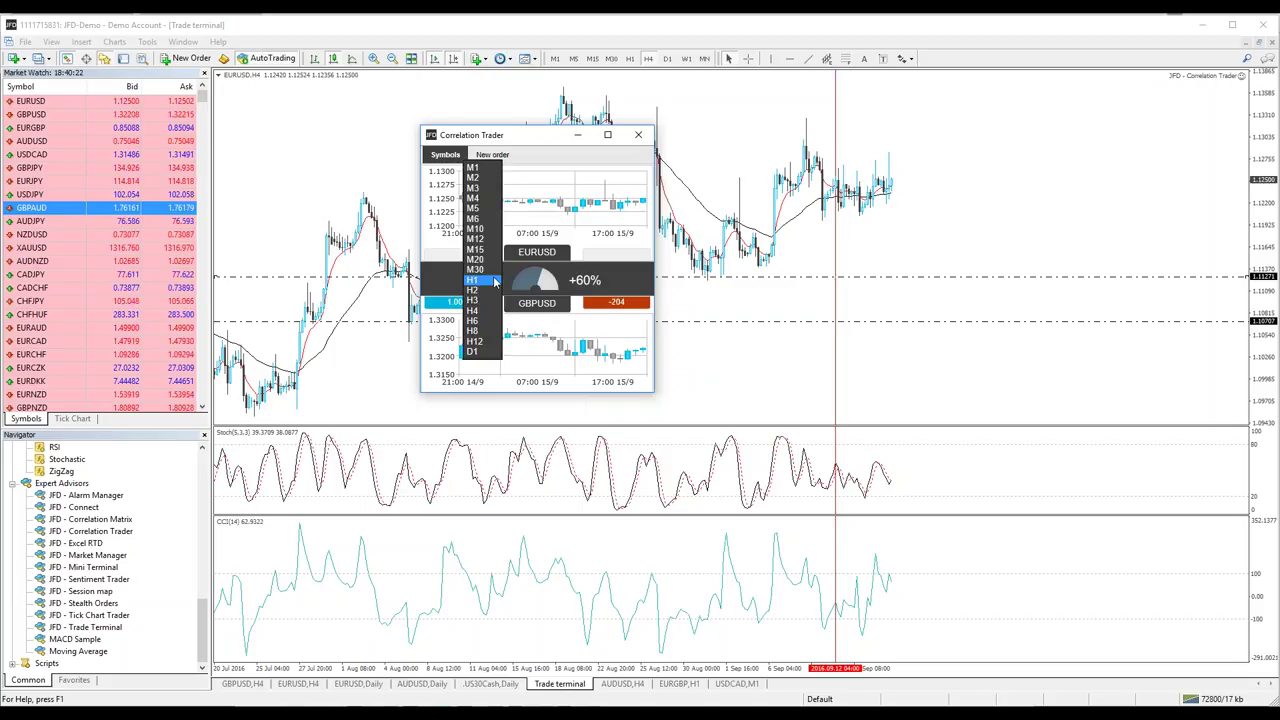
{"action": "left_click", "coordinate": [493, 280]}
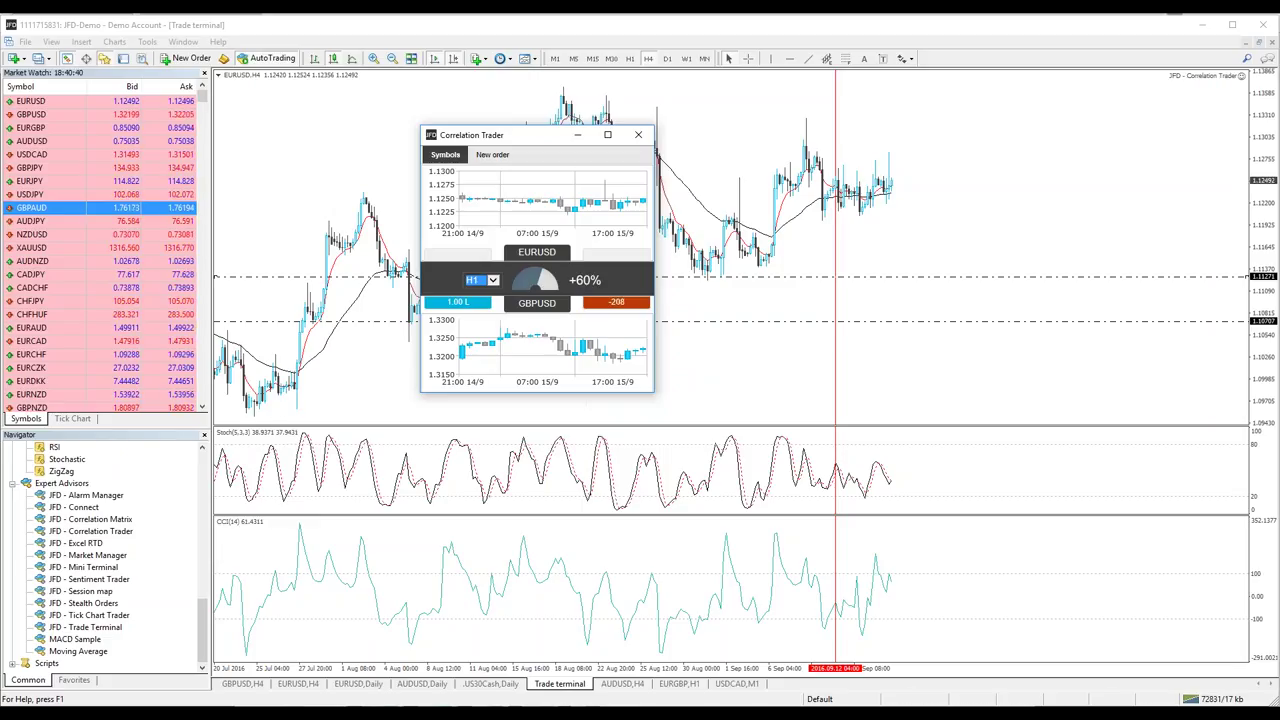
Close Correlation Trader, attach JFD - Alarm Manager, review its alarms, then close it
{"action": "left_click", "coordinate": [638, 134]}
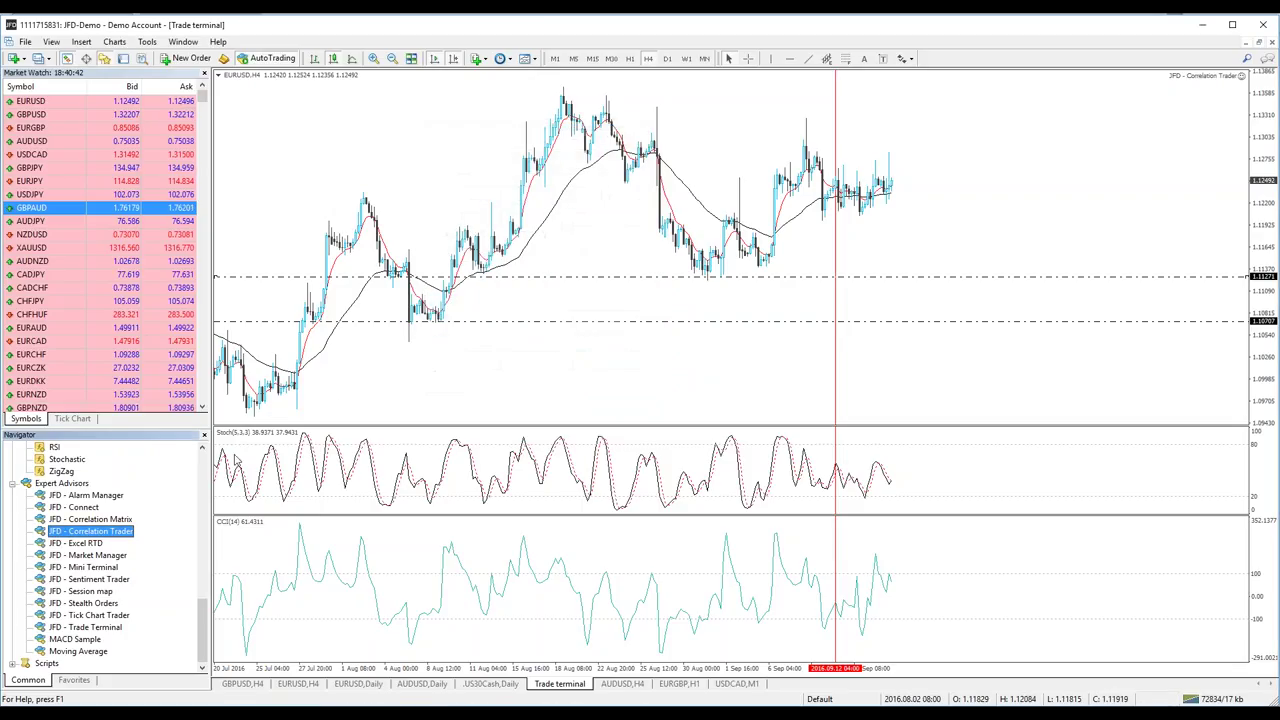
{"action": "double_click", "coordinate": [114, 495]}
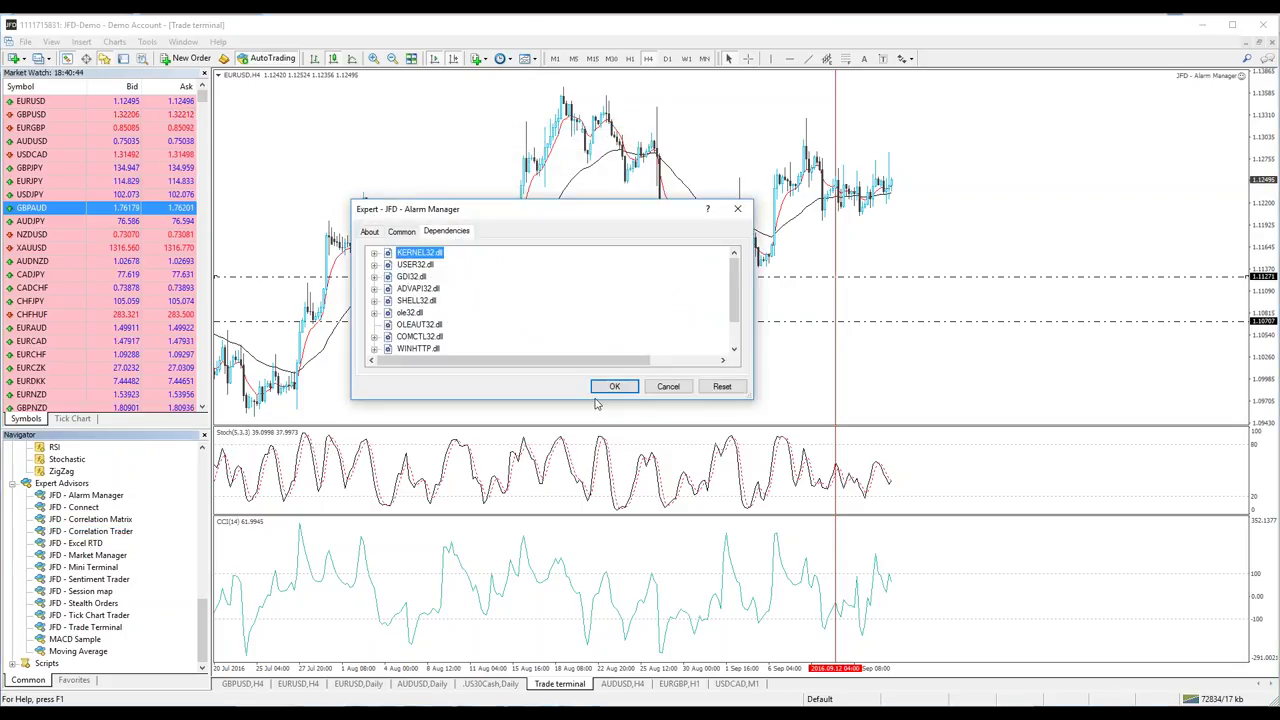
{"action": "left_click", "coordinate": [612, 387]}
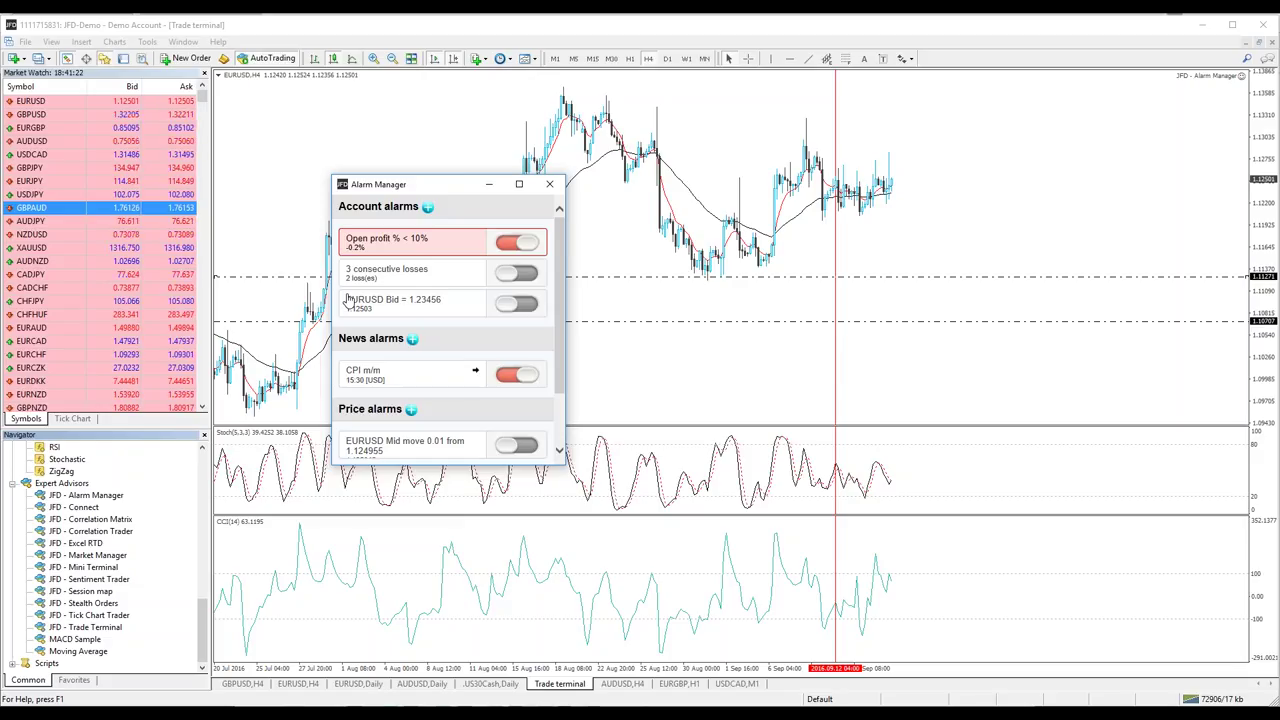
{"action": "left_click", "coordinate": [549, 184]}
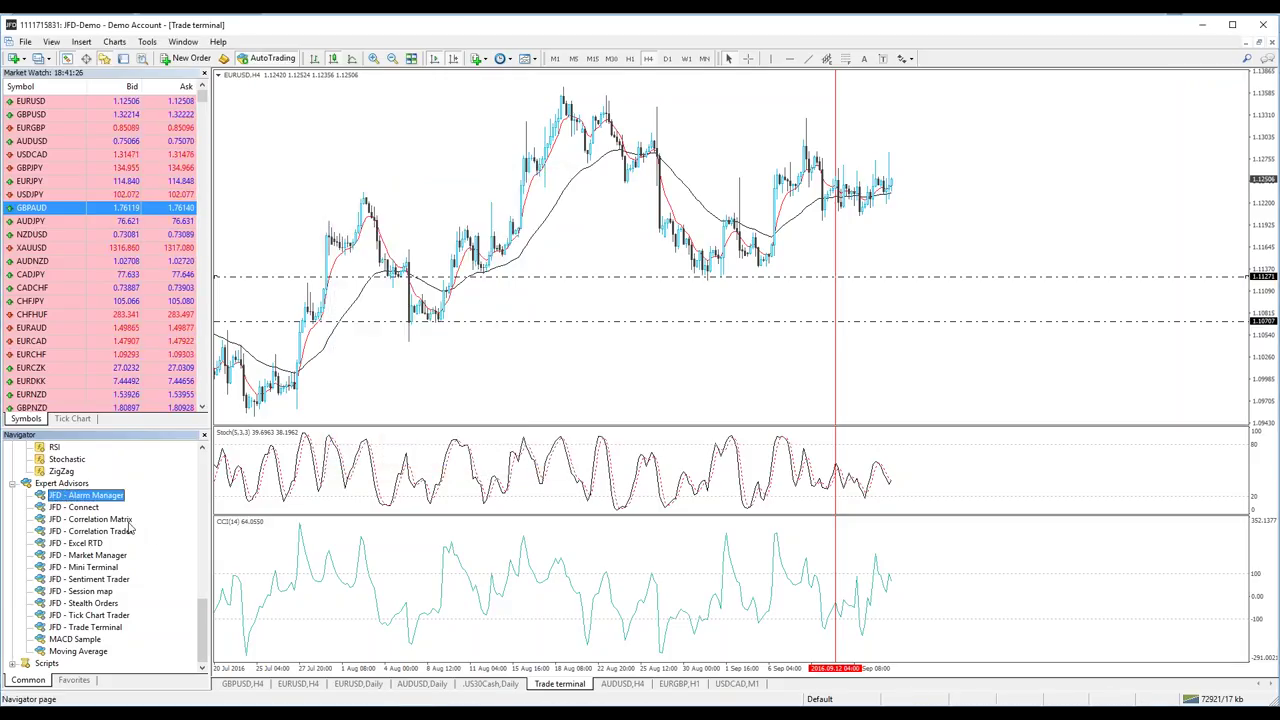
Attach JFD - Session map to the EURUSD H4 chart with default settings
{"action": "double_click", "coordinate": [110, 592]}
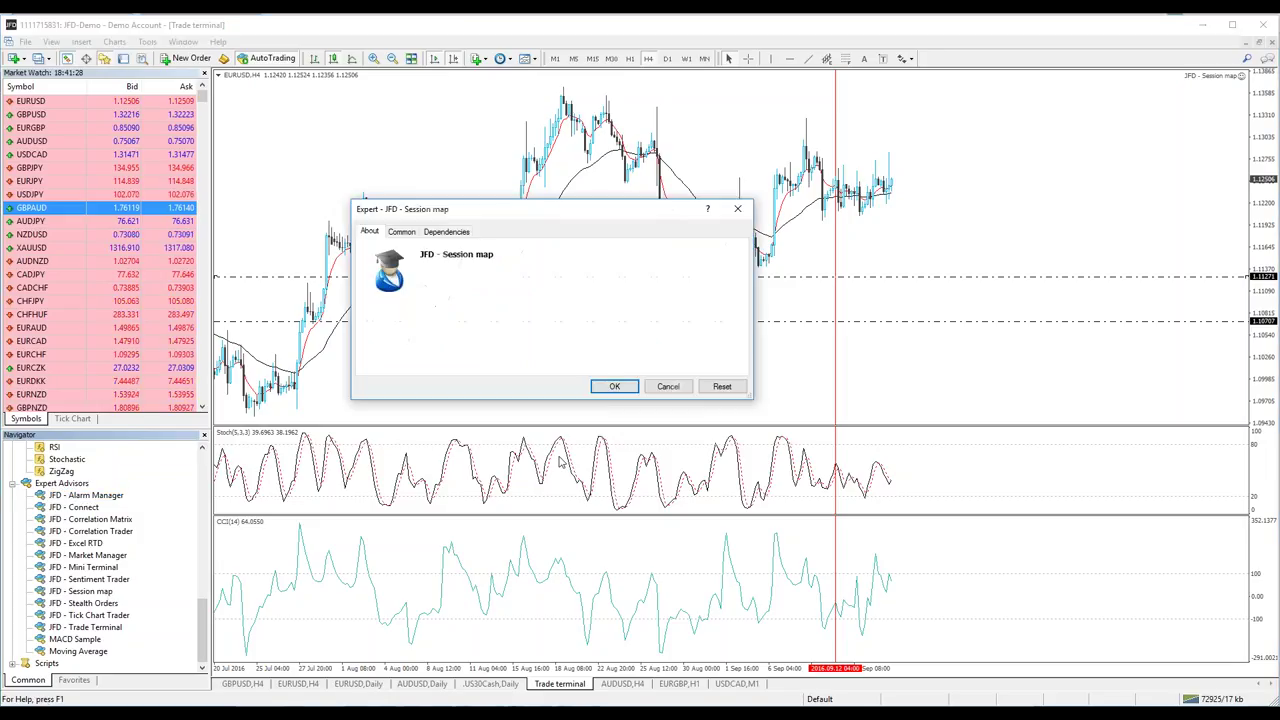
{"action": "left_click", "coordinate": [612, 388]}
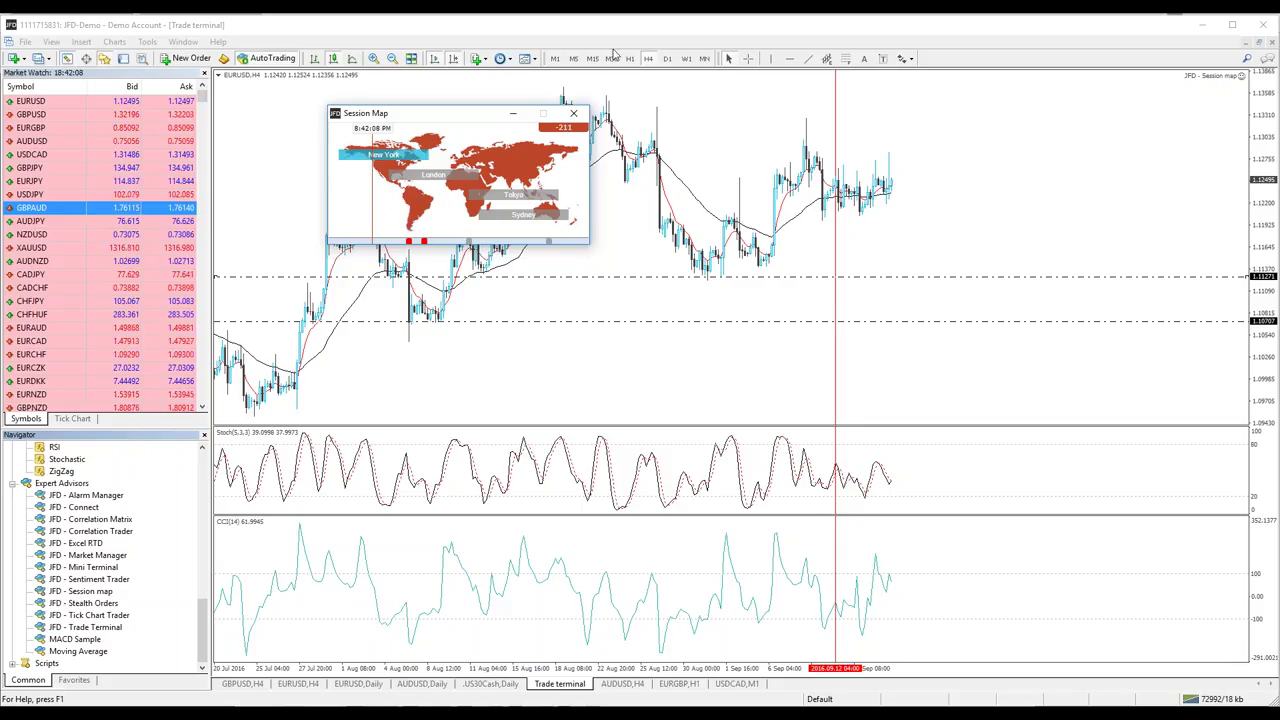
Close the Session Map, drag JFD - Correlation Matrix onto EURUSD, review it, then close it
{"action": "left_click", "coordinate": [573, 113]}
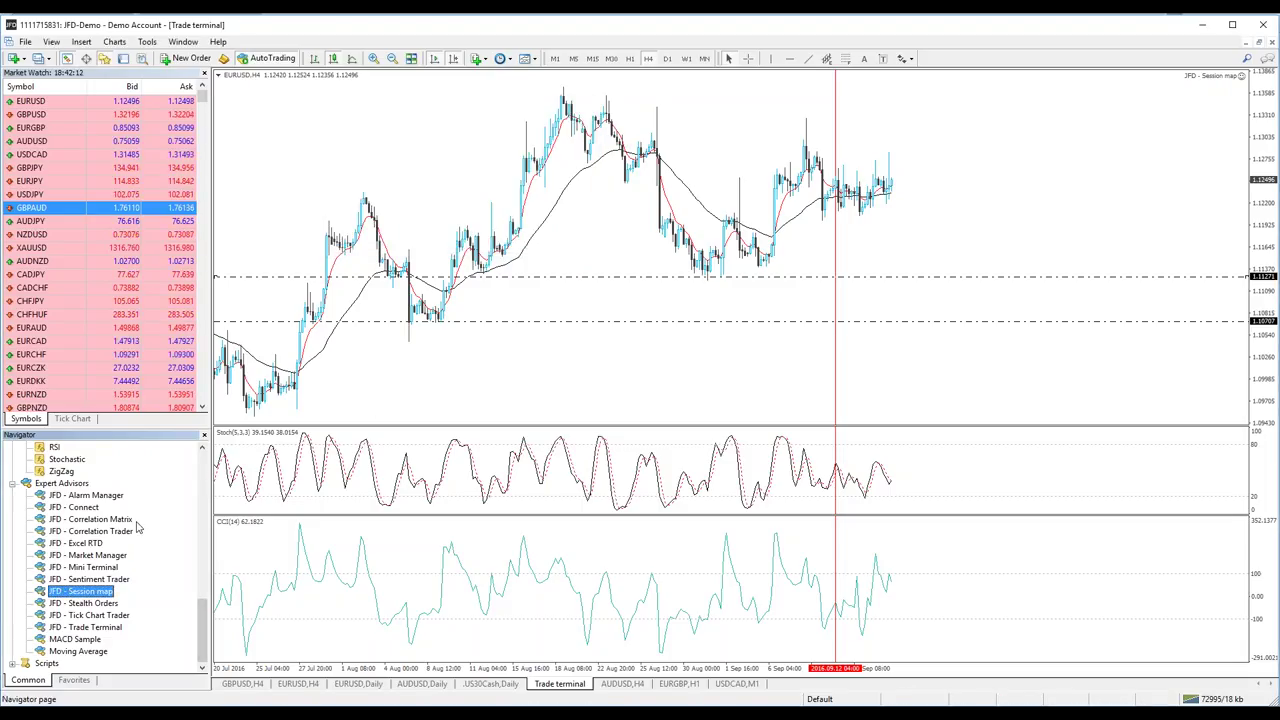
{"action": "left_click_drag", "start_coordinate": [100, 519], "coordinate": [296, 487]}
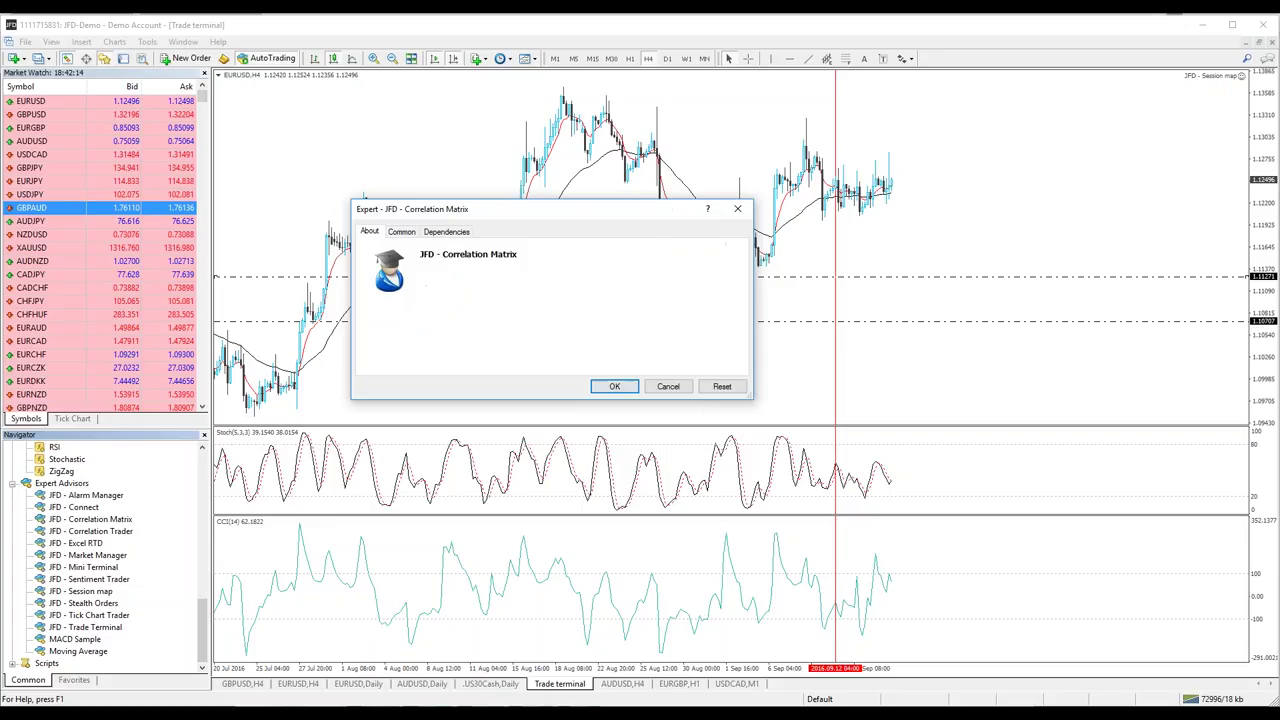
{"action": "left_click", "coordinate": [612, 388]}
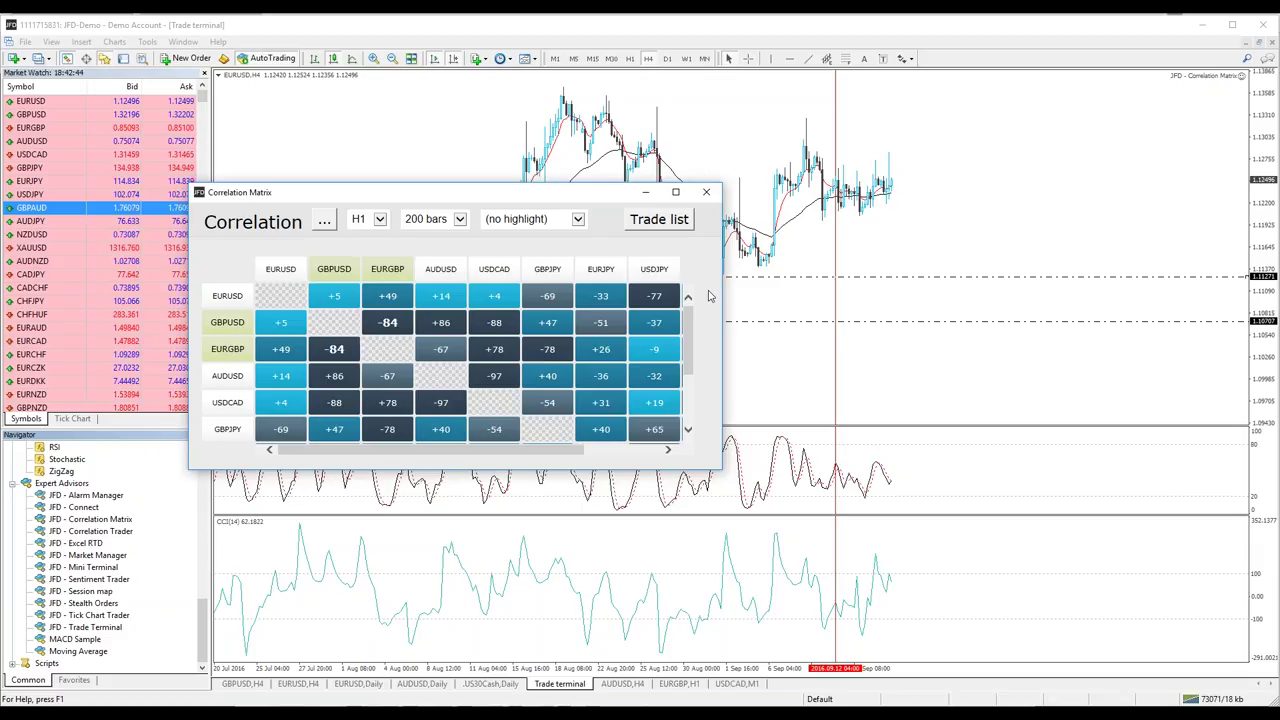
{"action": "left_click", "coordinate": [709, 192]}
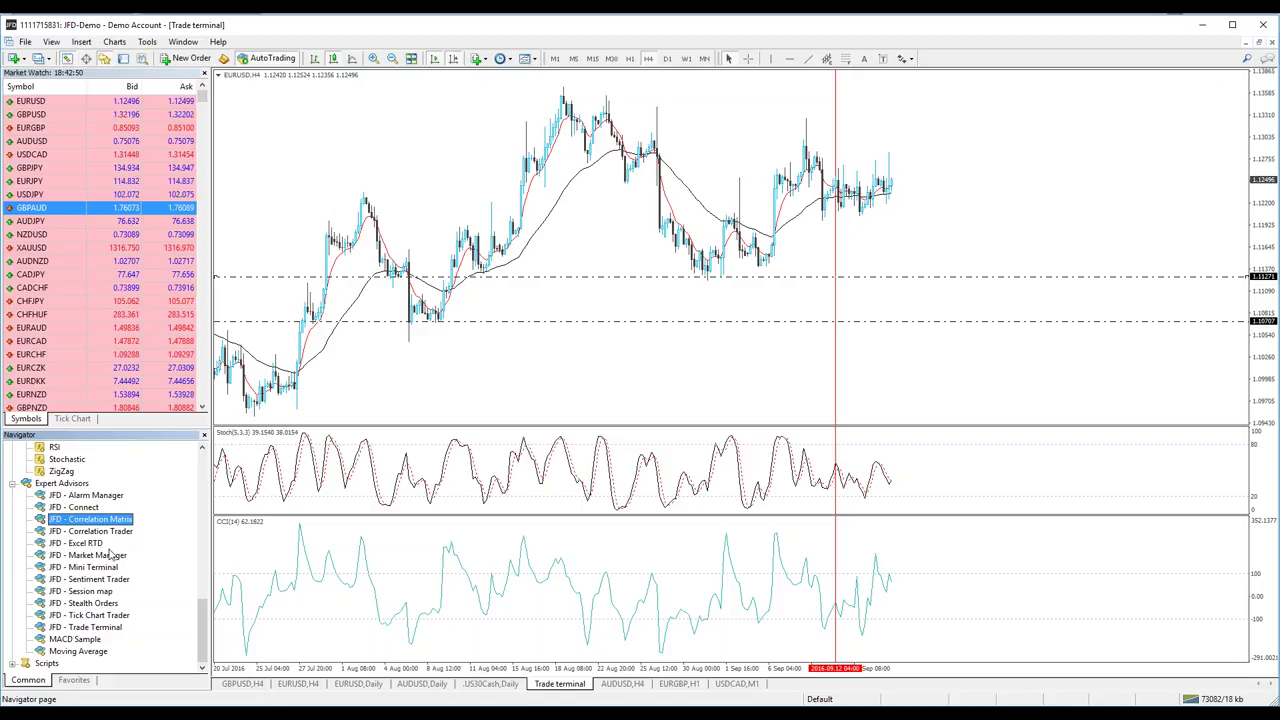
Run JFD - Connect's news feed, then request replacing it with JFD - Market Manager
{"action": "double_click", "coordinate": [90, 508]}
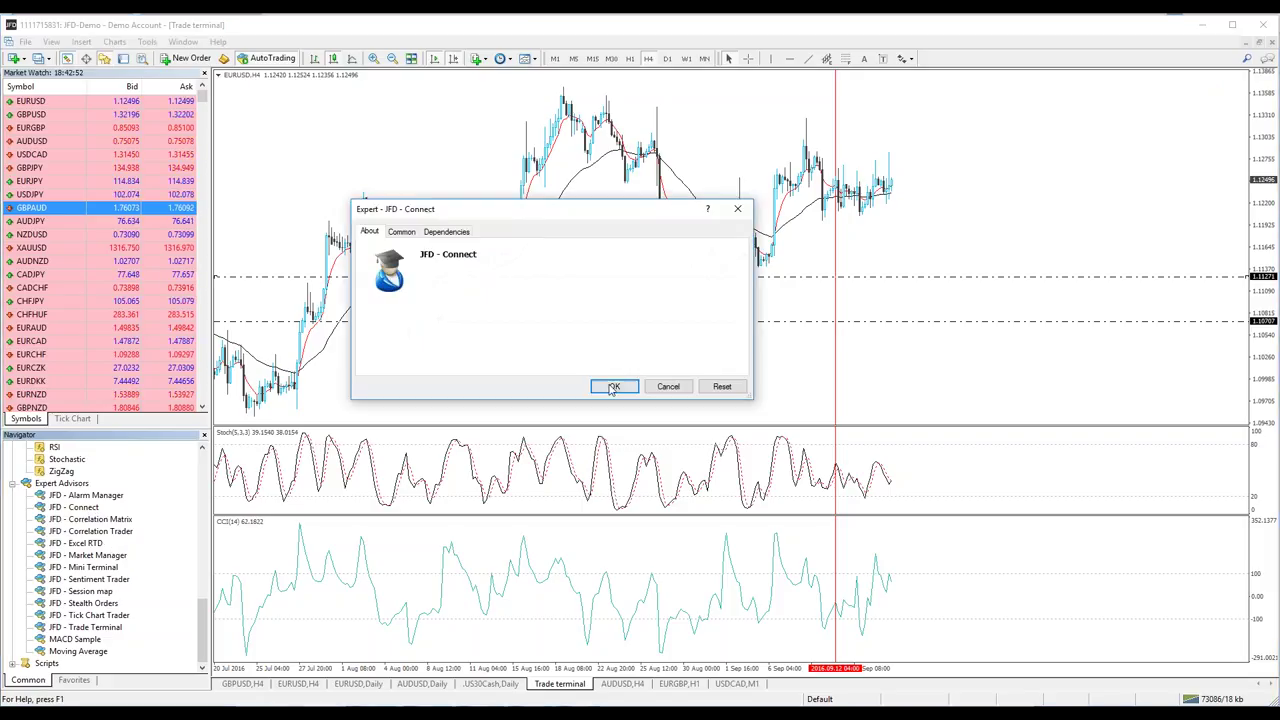
{"action": "left_click", "coordinate": [611, 383]}
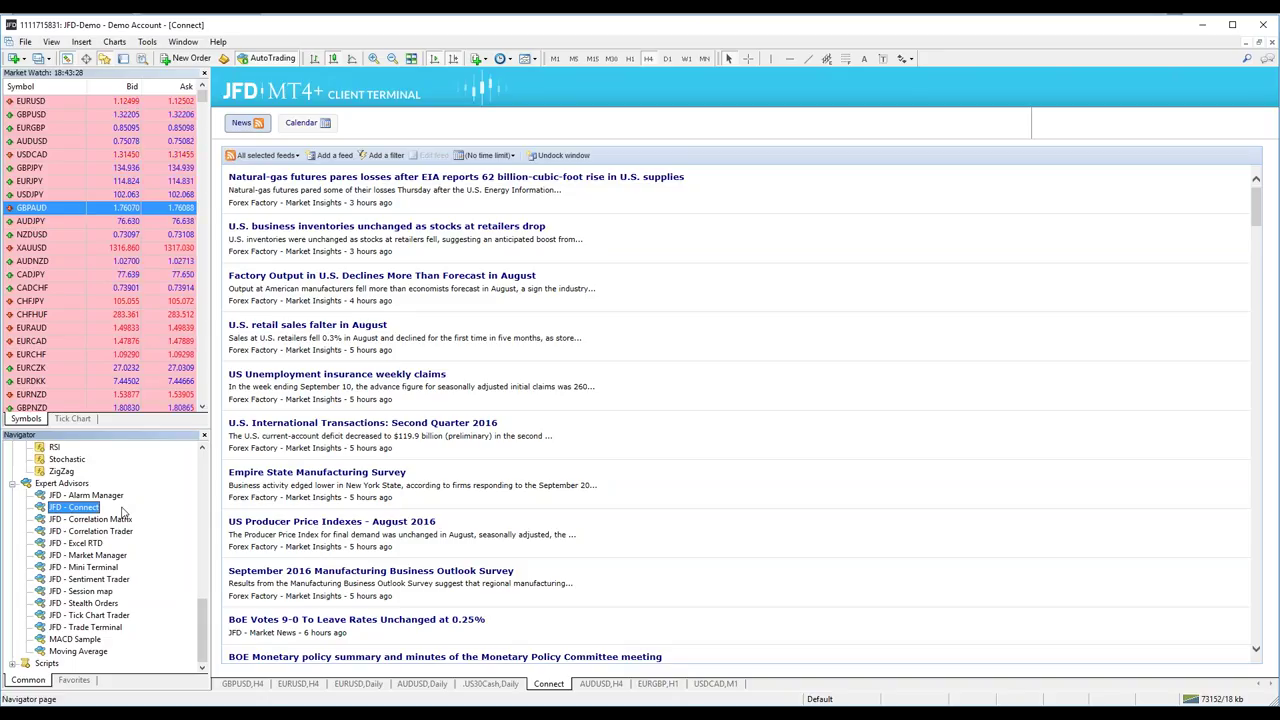
{"action": "double_click", "coordinate": [107, 557]}
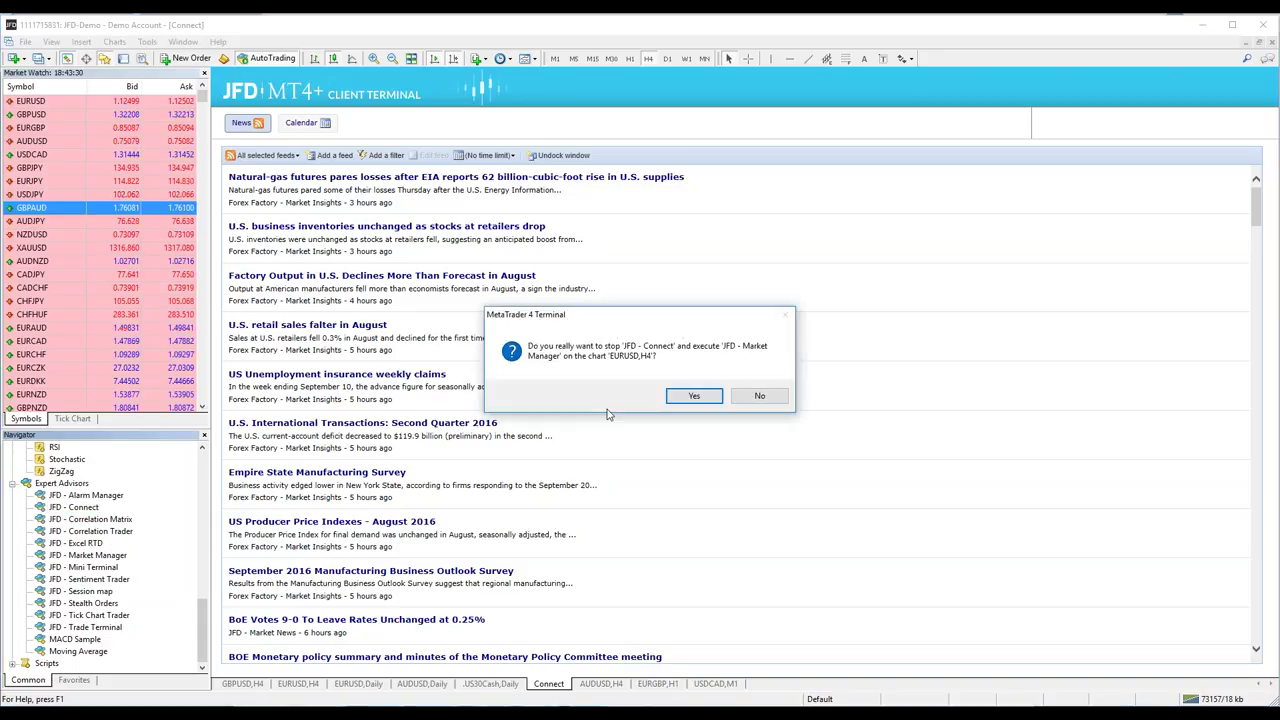
Launch Market Manager in place of Connect with its default settings, then close its quote window
{"action": "left_click", "coordinate": [694, 397]}
{"action": "left_click", "coordinate": [624, 386]}
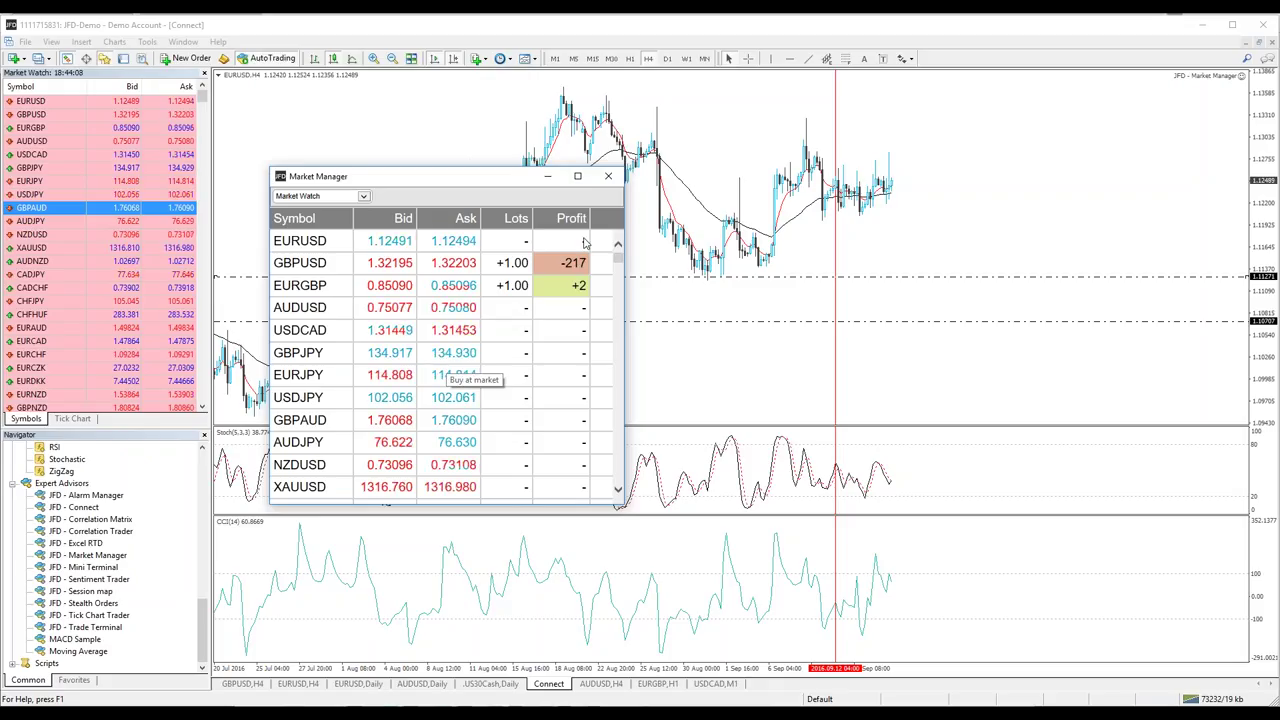
{"action": "left_click", "coordinate": [608, 176]}
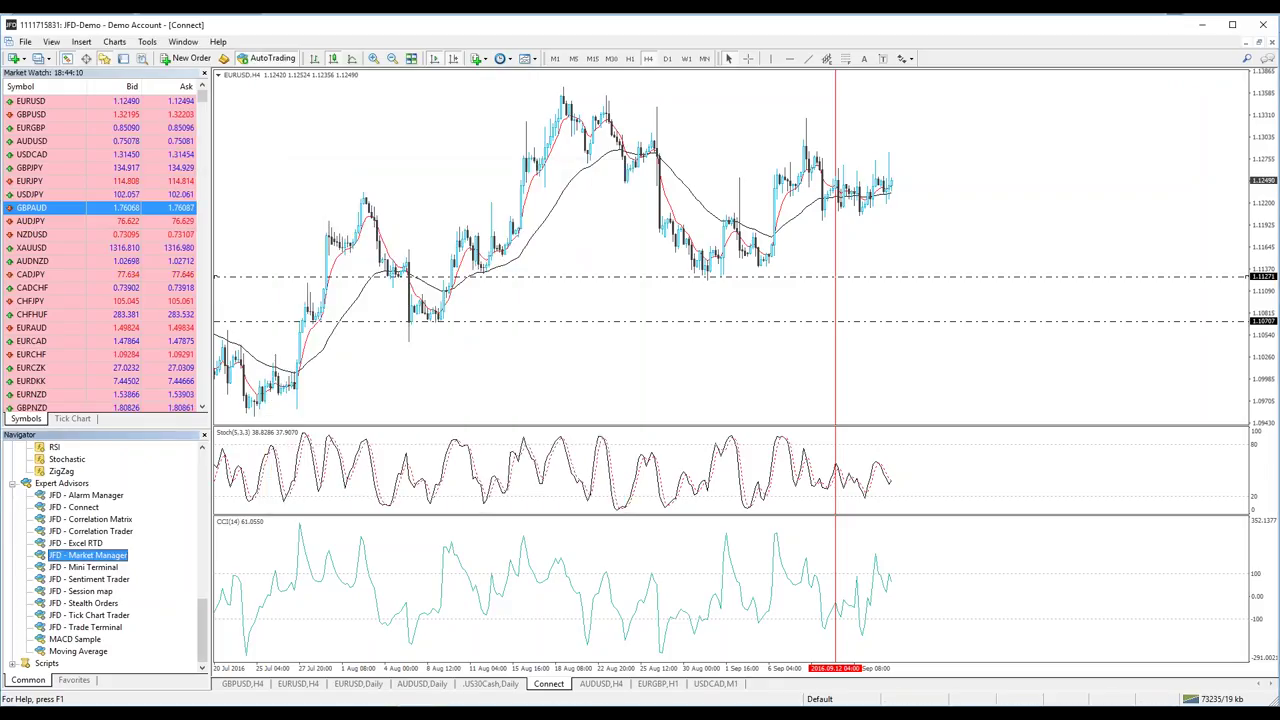
Attach JFD - Excel RTD to the EURUSD chart with default settings, then close its link window
{"action": "double_click", "coordinate": [75, 543]}
{"action": "left_click", "coordinate": [606, 384]}
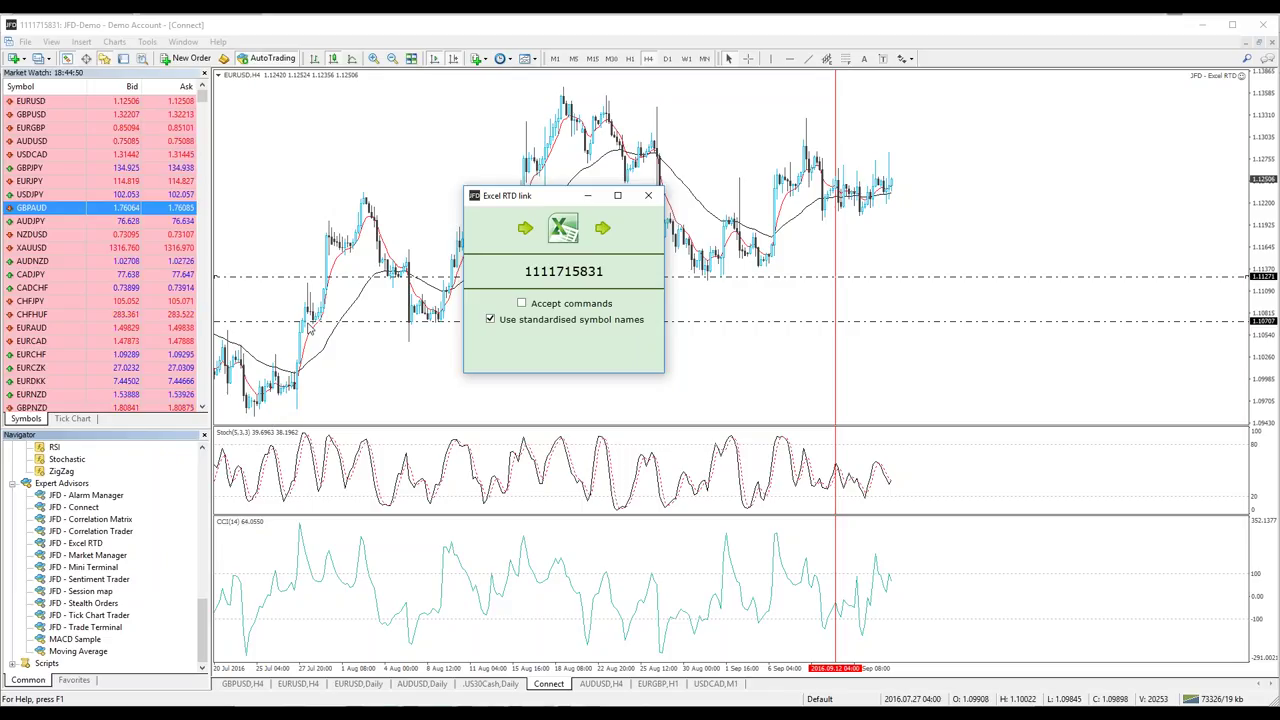
{"action": "left_click", "coordinate": [648, 195]}
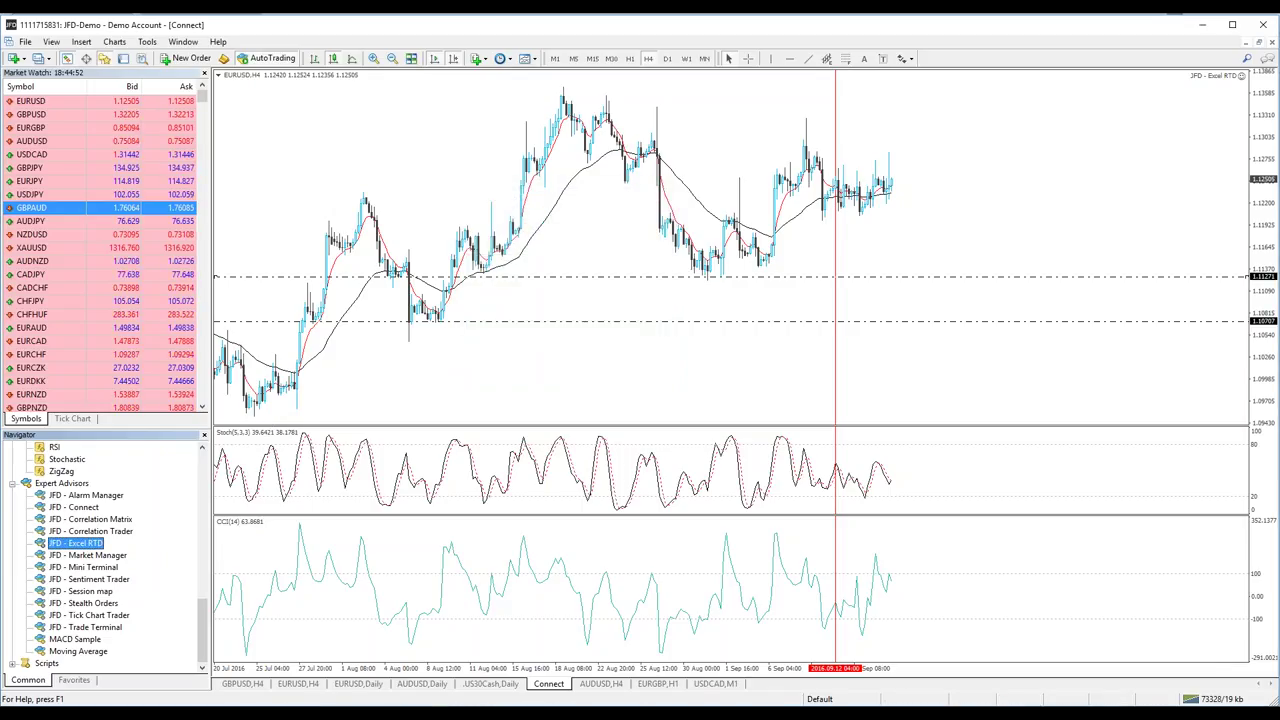
{"action": "double_click", "coordinate": [84, 603]}
{"action": "left_click", "coordinate": [612, 386]}
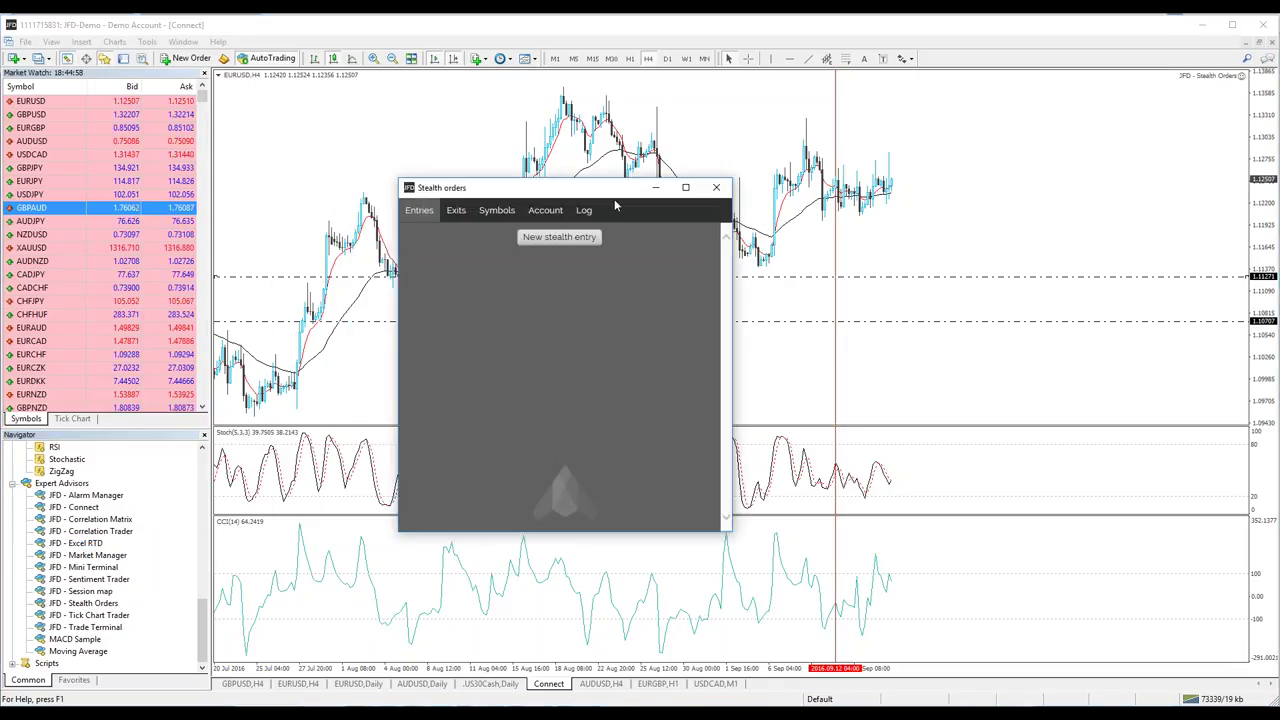
{"action": "left_click", "coordinate": [578, 238]}
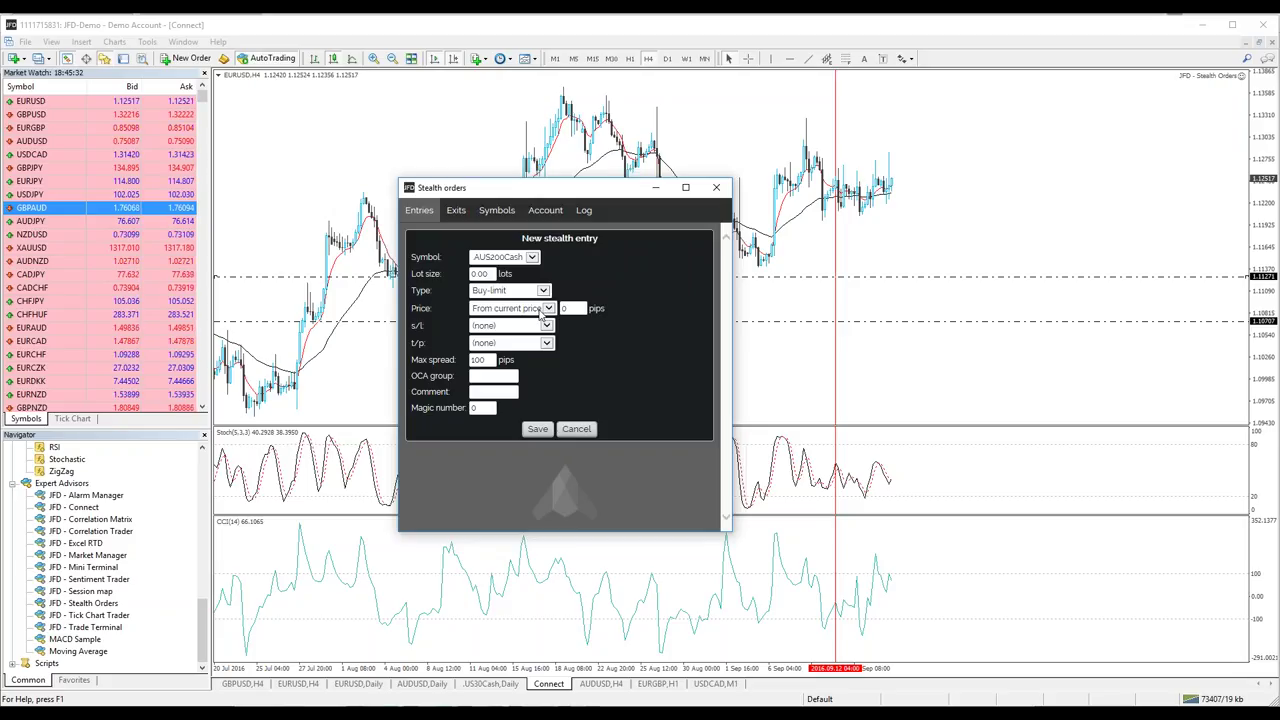
{"action": "left_click", "coordinate": [717, 190]}
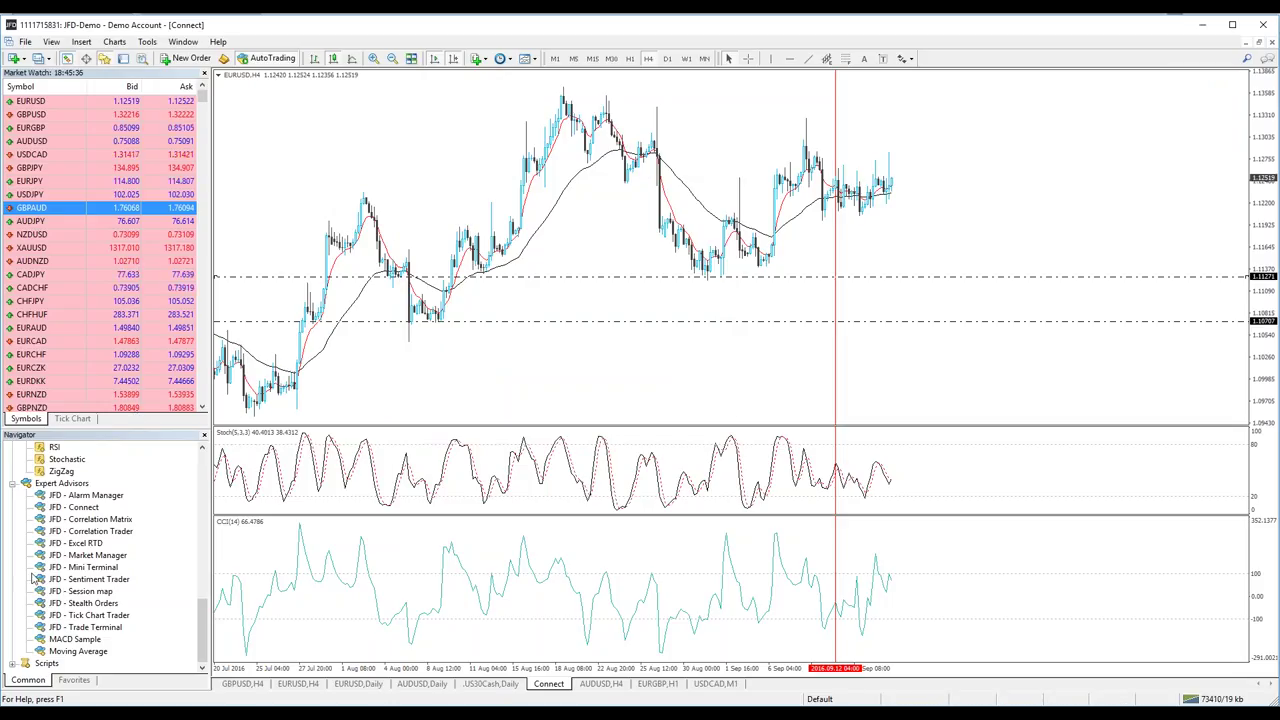
{"action": "double_click", "coordinate": [78, 616]}
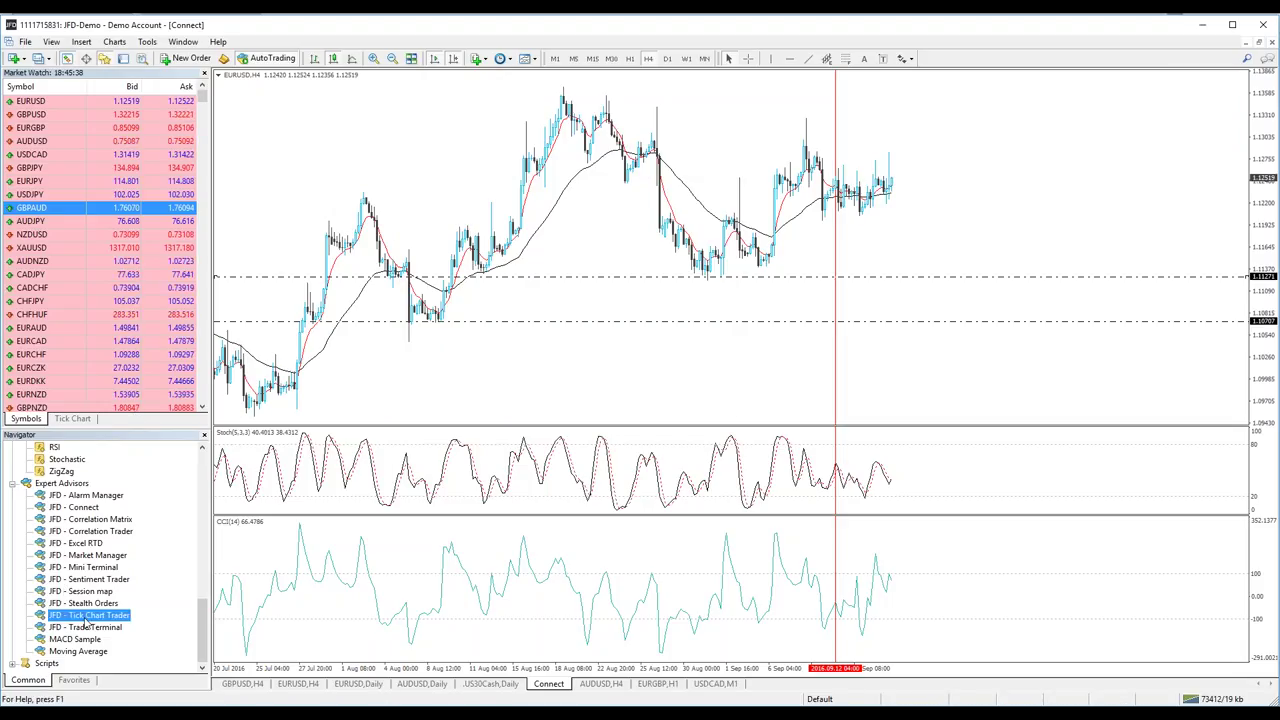
{"action": "left_click", "coordinate": [609, 386]}
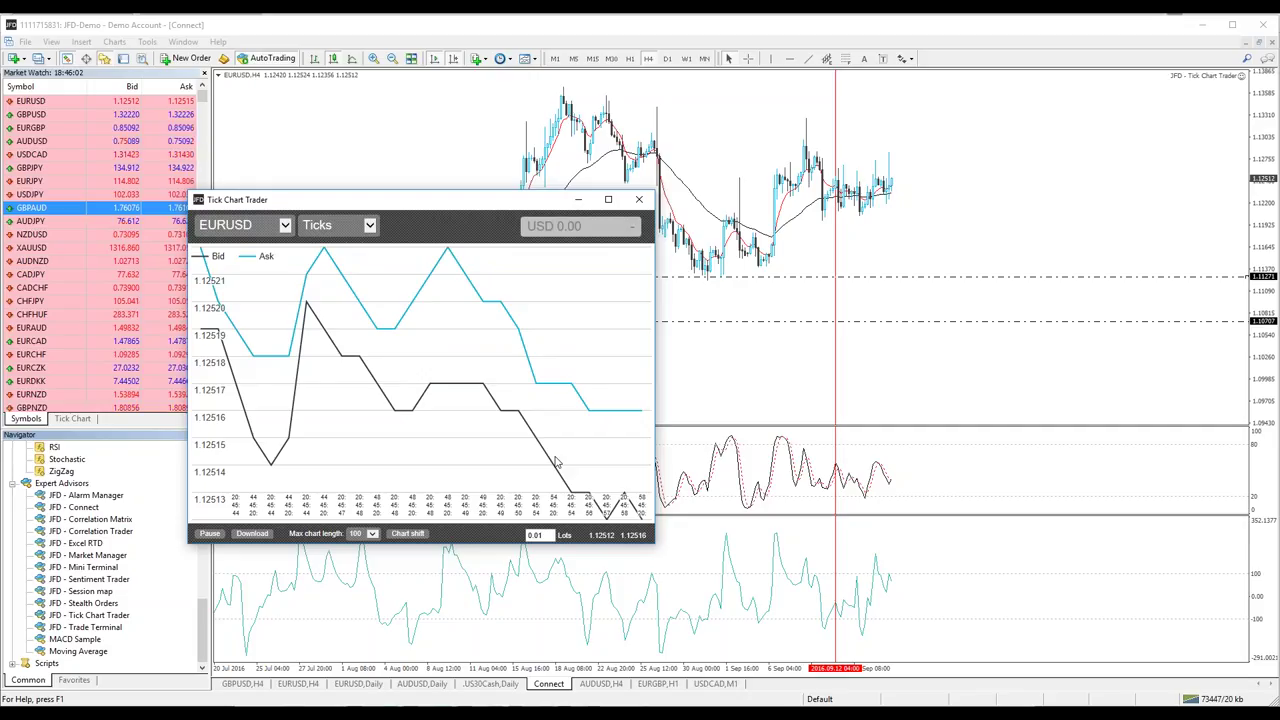
{"action": "left_click", "coordinate": [370, 227]}
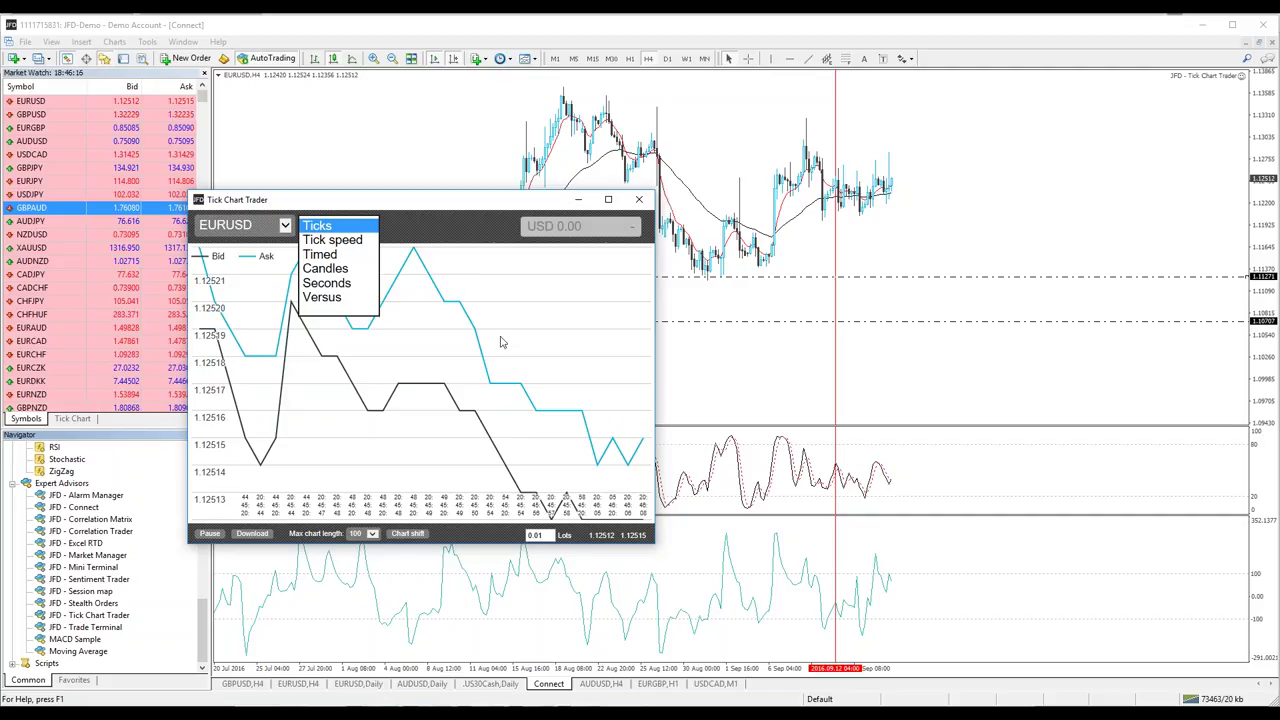
{"action": "left_click", "coordinate": [639, 200]}
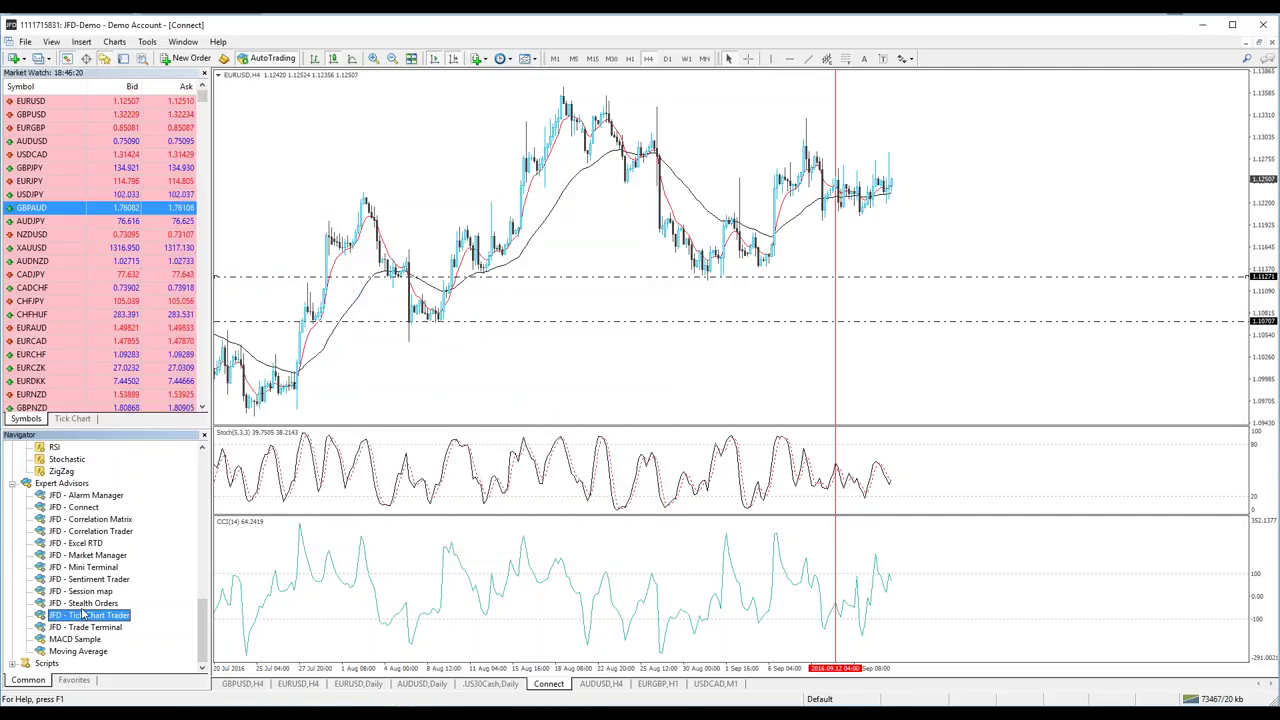
Scroll the Navigator up to the Indicators section and select JFD Pivot
{"action": "scroll", "coordinate": [195, 600], "scroll_direction": "up", "scroll_amount": 2}
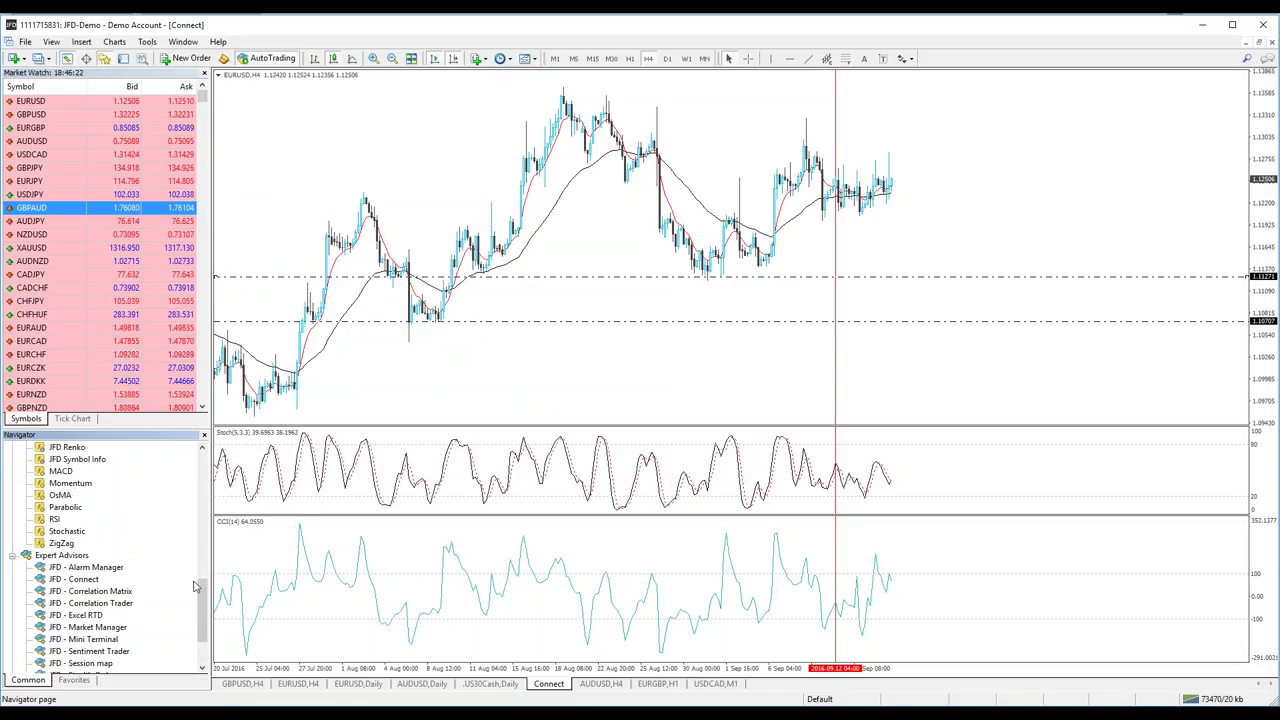
{"action": "scroll", "coordinate": [190, 593], "scroll_direction": "up", "scroll_amount": 2}
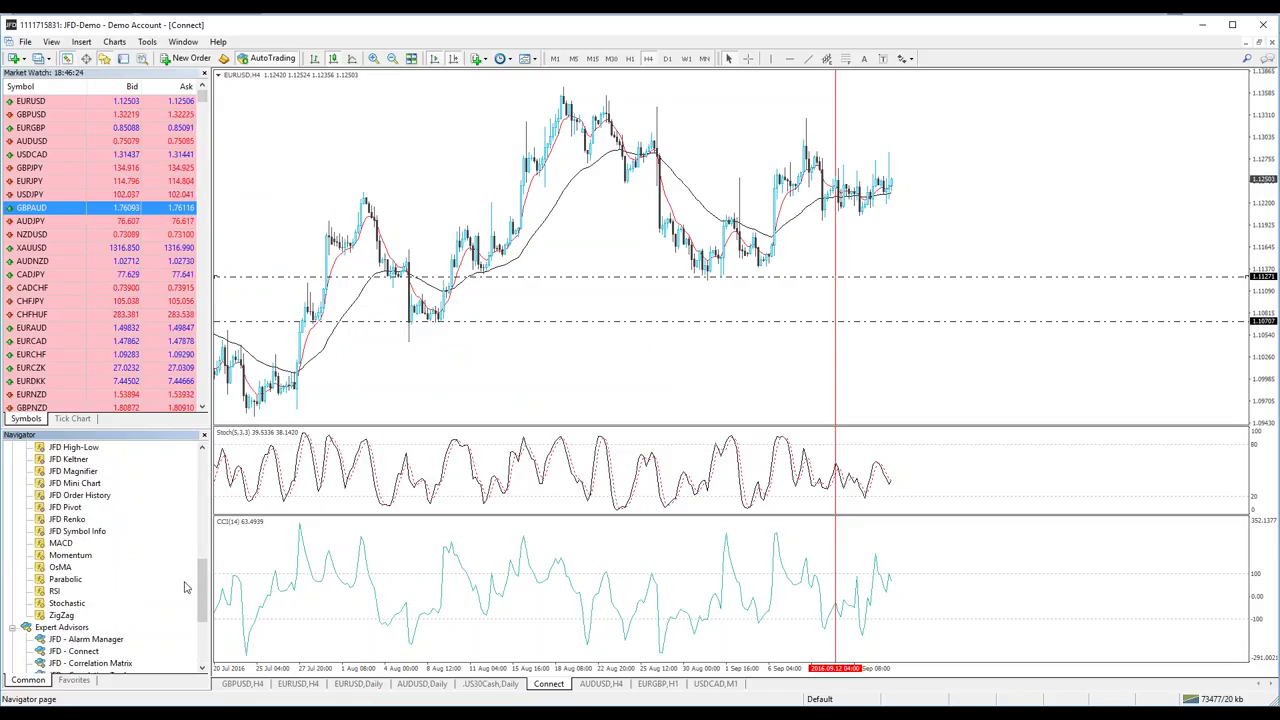
{"action": "scroll", "coordinate": [185, 587], "scroll_direction": "up", "scroll_amount": 2}
{"action": "scroll", "coordinate": [185, 587], "scroll_direction": "up", "scroll_amount": 1}
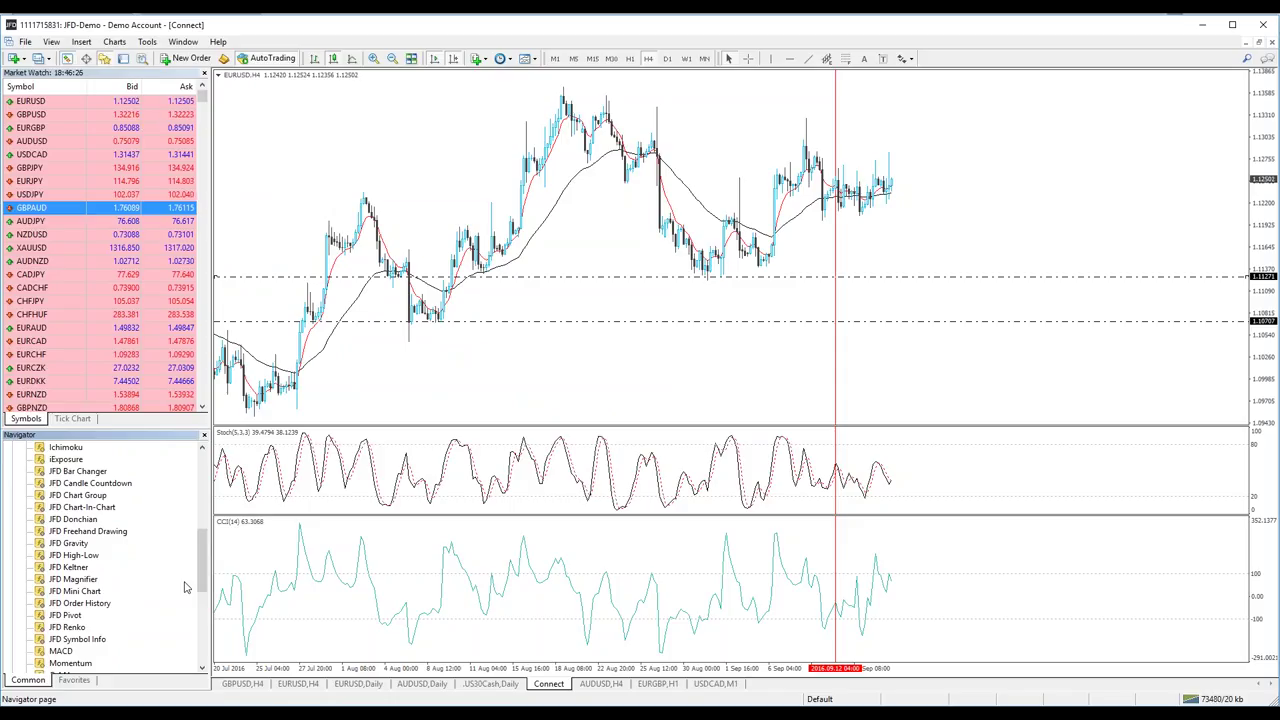
{"action": "scroll", "coordinate": [185, 587], "scroll_direction": "up", "scroll_amount": 2}
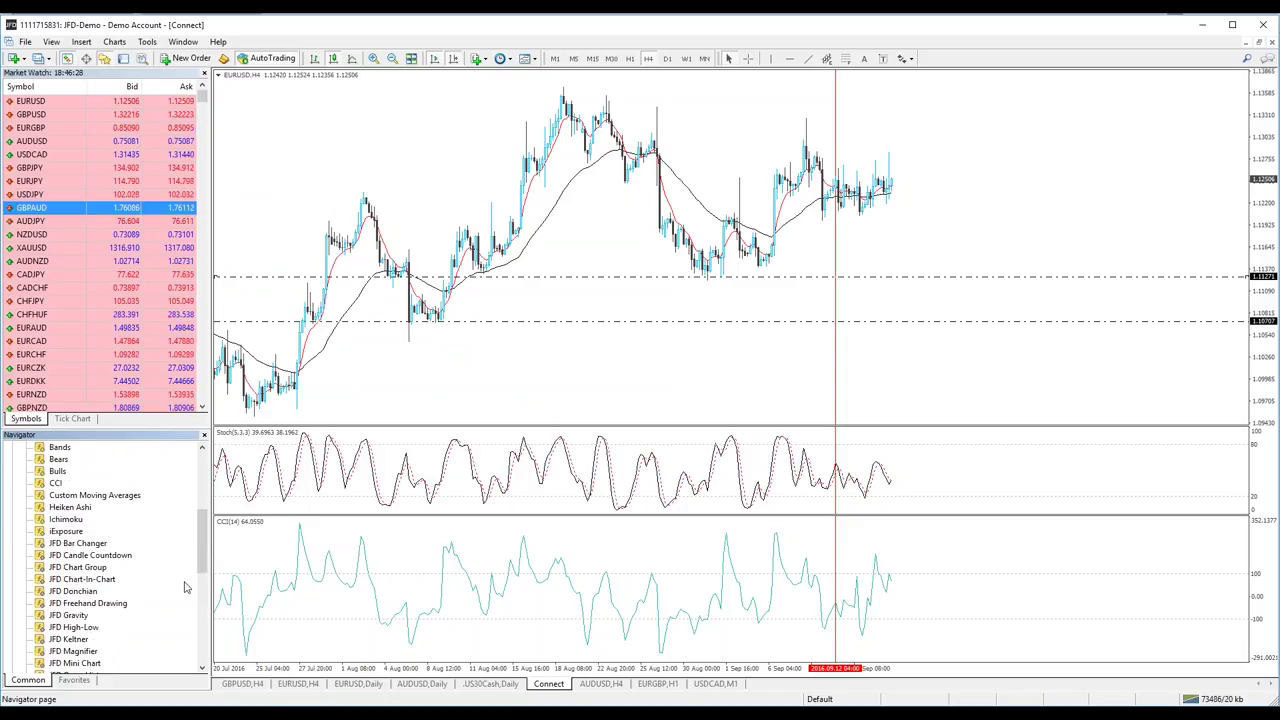
{"action": "scroll", "coordinate": [175, 580], "scroll_direction": "up", "scroll_amount": 3}
{"action": "scroll", "coordinate": [163, 571], "scroll_direction": "up", "scroll_amount": 3}
{"action": "scroll", "coordinate": [160, 570], "scroll_direction": "down", "scroll_amount": 1}
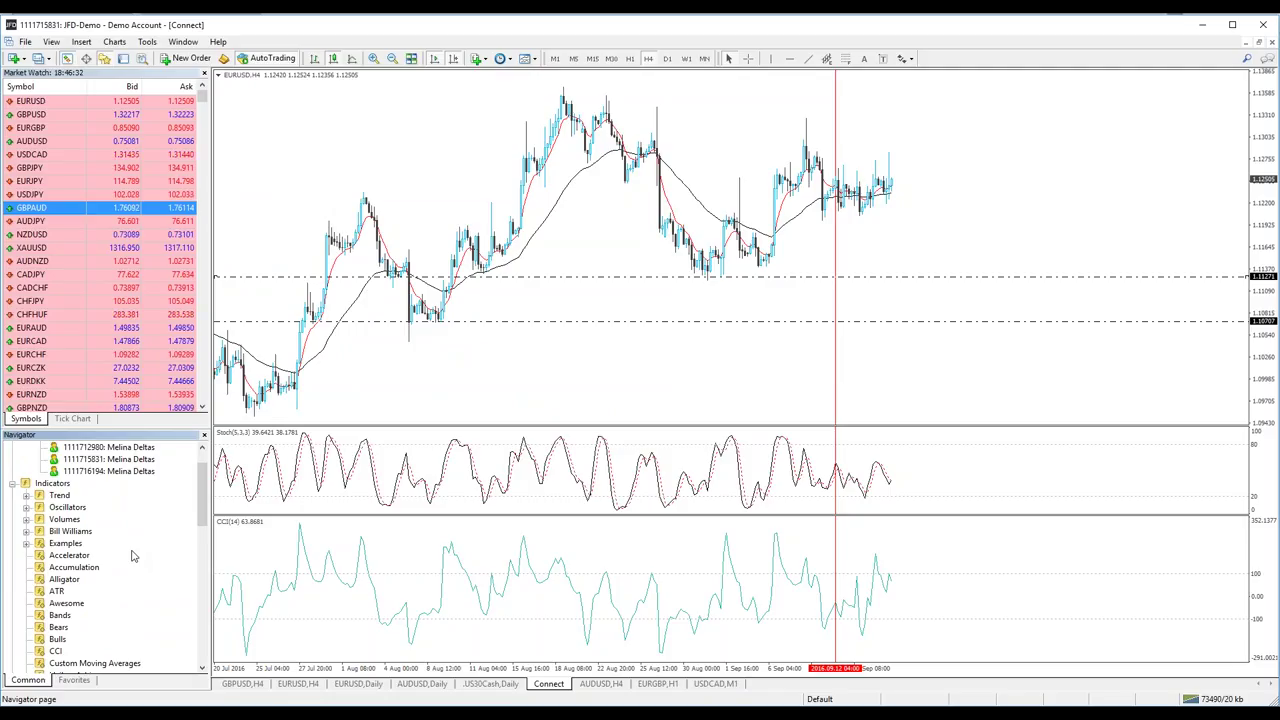
{"action": "scroll", "coordinate": [125, 545], "scroll_direction": "down", "scroll_amount": 3}
{"action": "scroll", "coordinate": [115, 535], "scroll_direction": "down", "scroll_amount": 2}
{"action": "scroll", "coordinate": [105, 522], "scroll_direction": "down", "scroll_amount": 1}
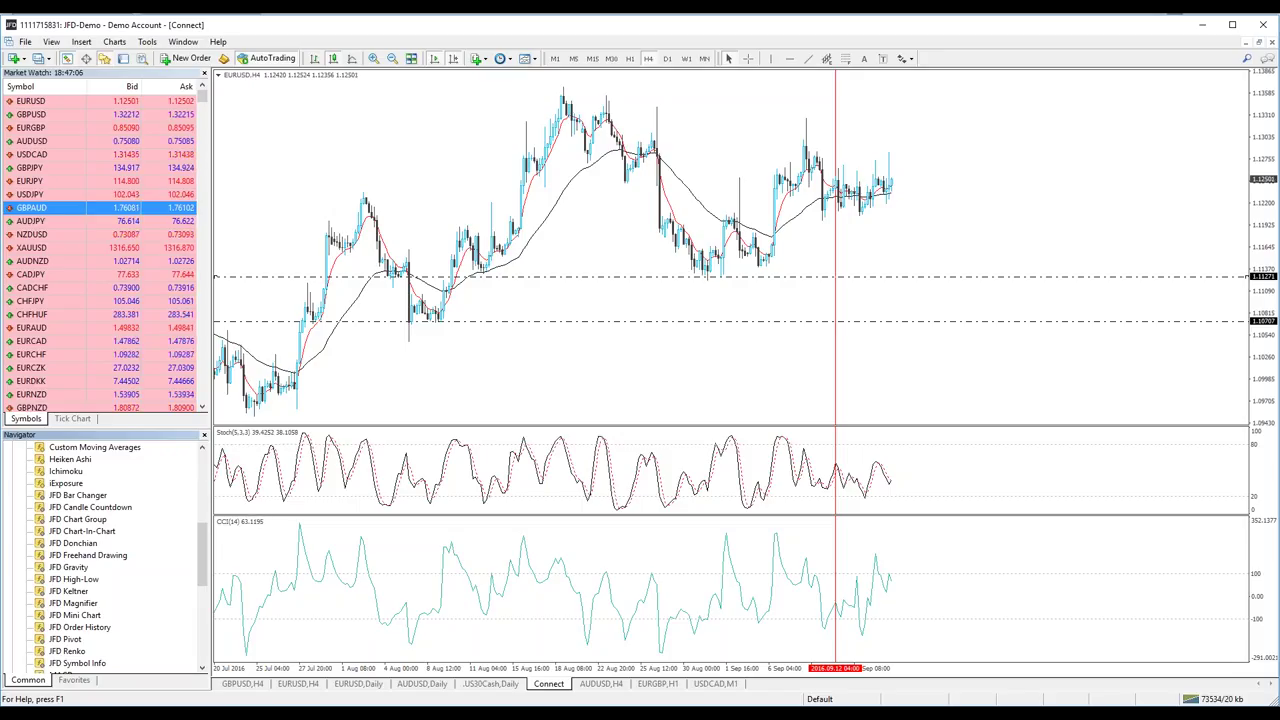
{"action": "left_click", "coordinate": [80, 641]}
Apply JFD Pivot to EURUSD H4, view it on D1, M1 and W1, then switch to EURGBP H1
{"action": "double_click", "coordinate": [65, 640]}
{"action": "left_click", "coordinate": [725, 438]}
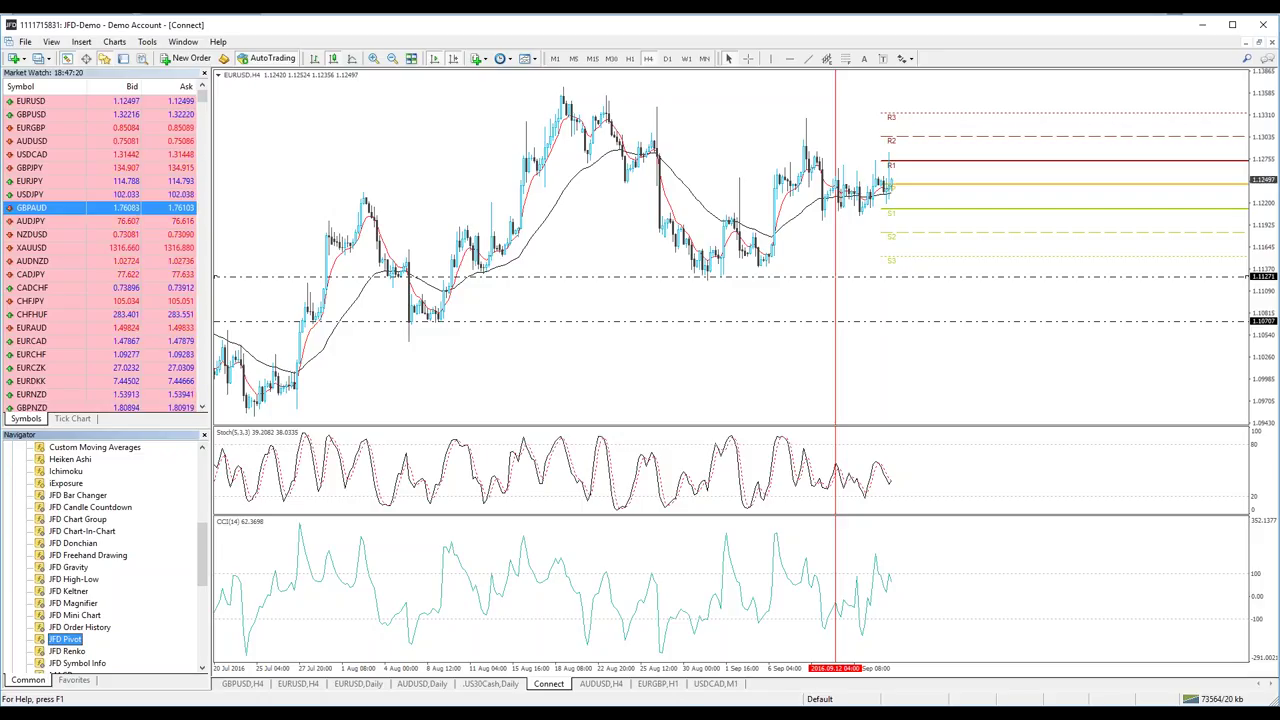
{"action": "left_click", "coordinate": [667, 58]}
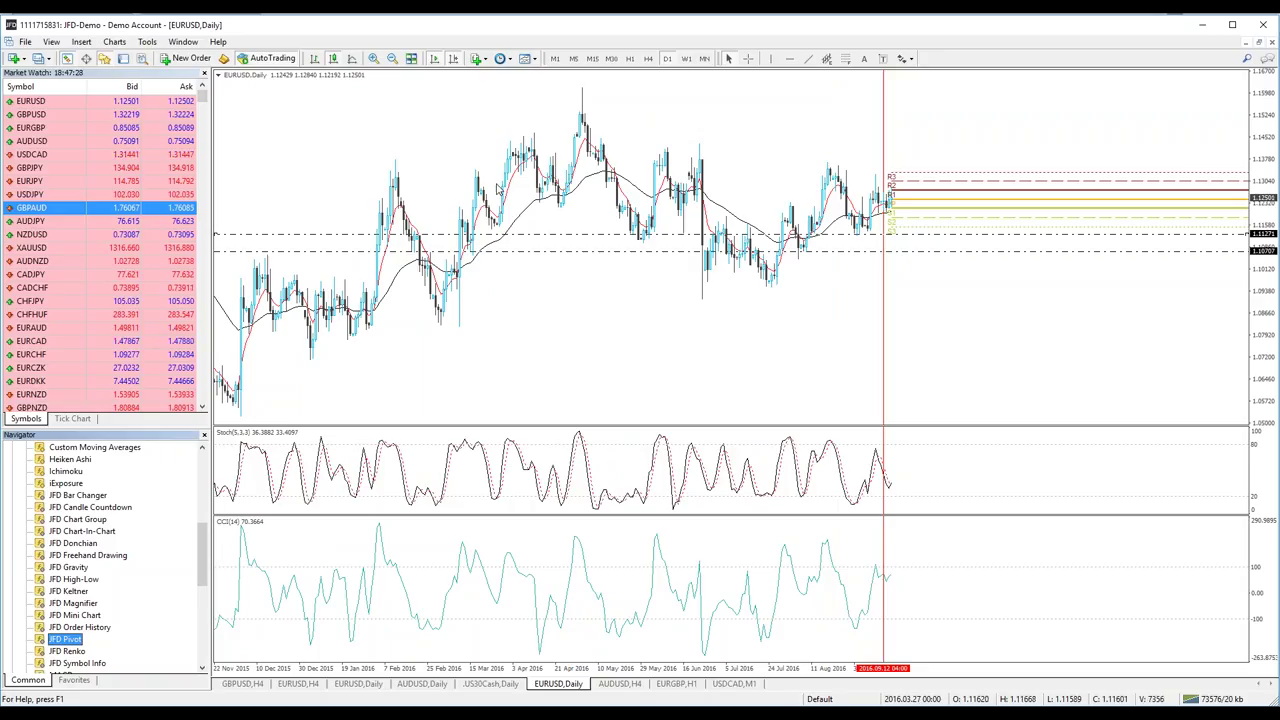
{"action": "left_click", "coordinate": [558, 60]}
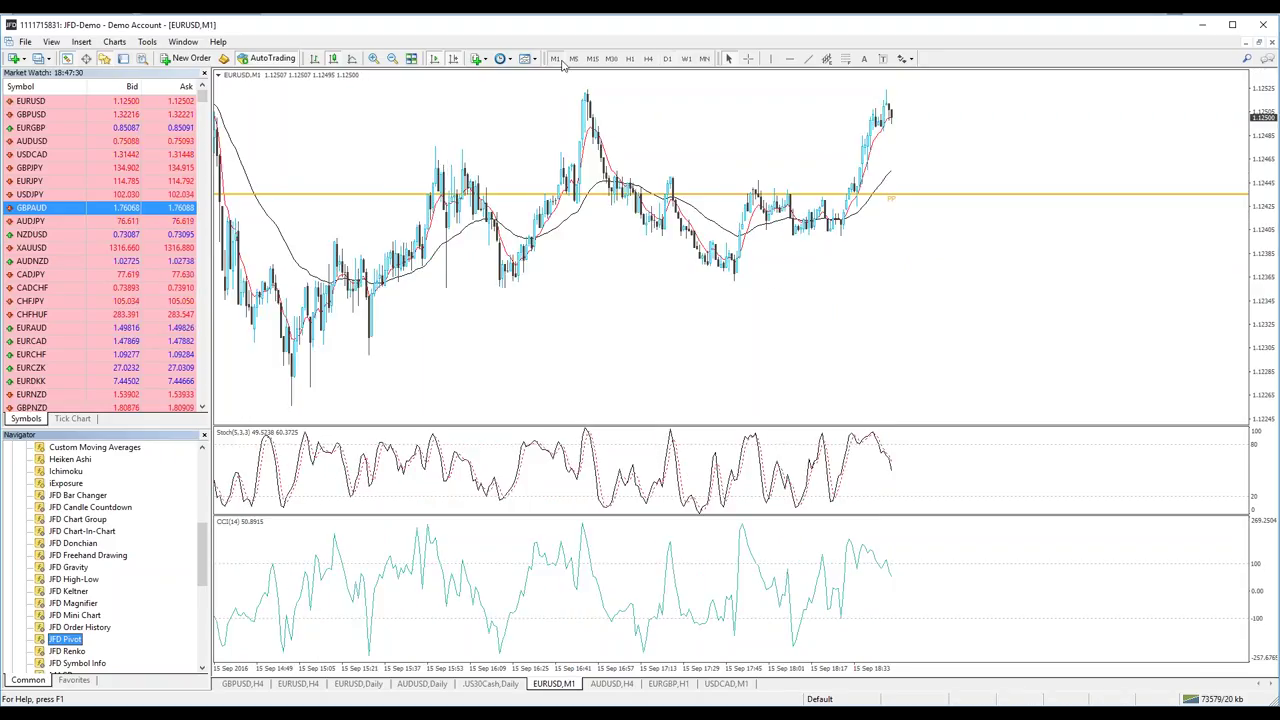
{"action": "left_click", "coordinate": [650, 60]}
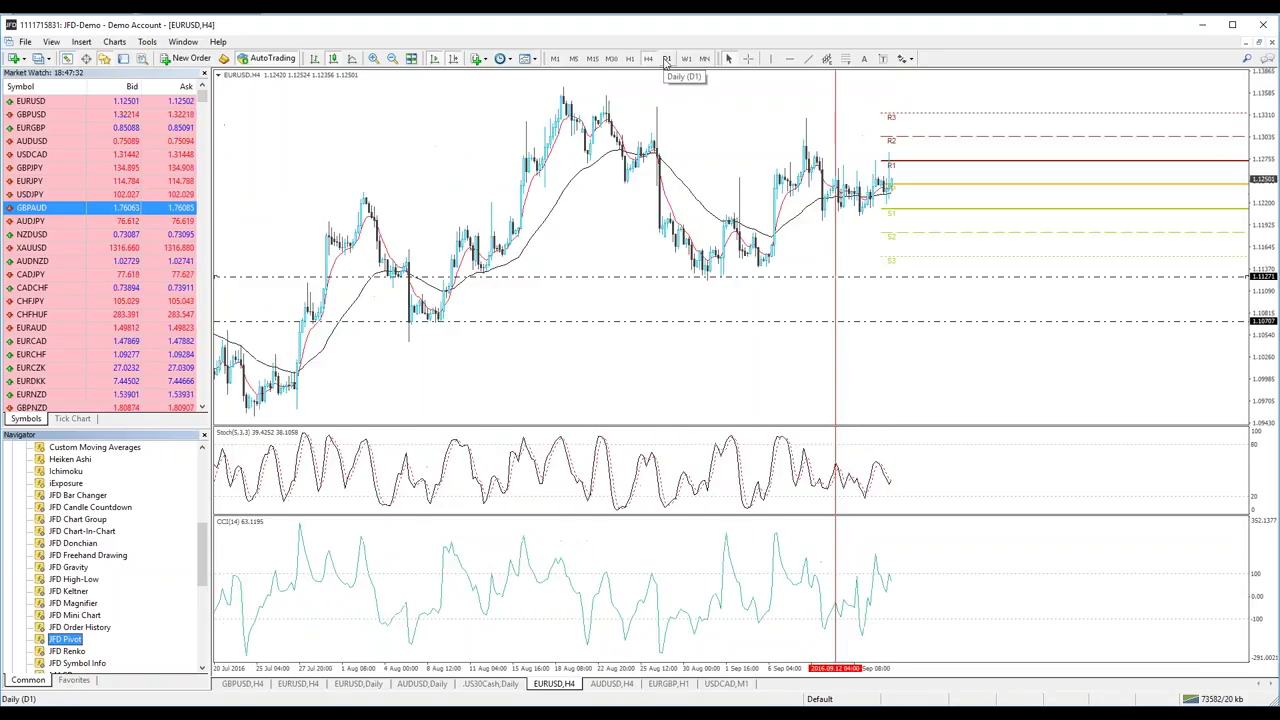
{"action": "left_click", "coordinate": [686, 59]}
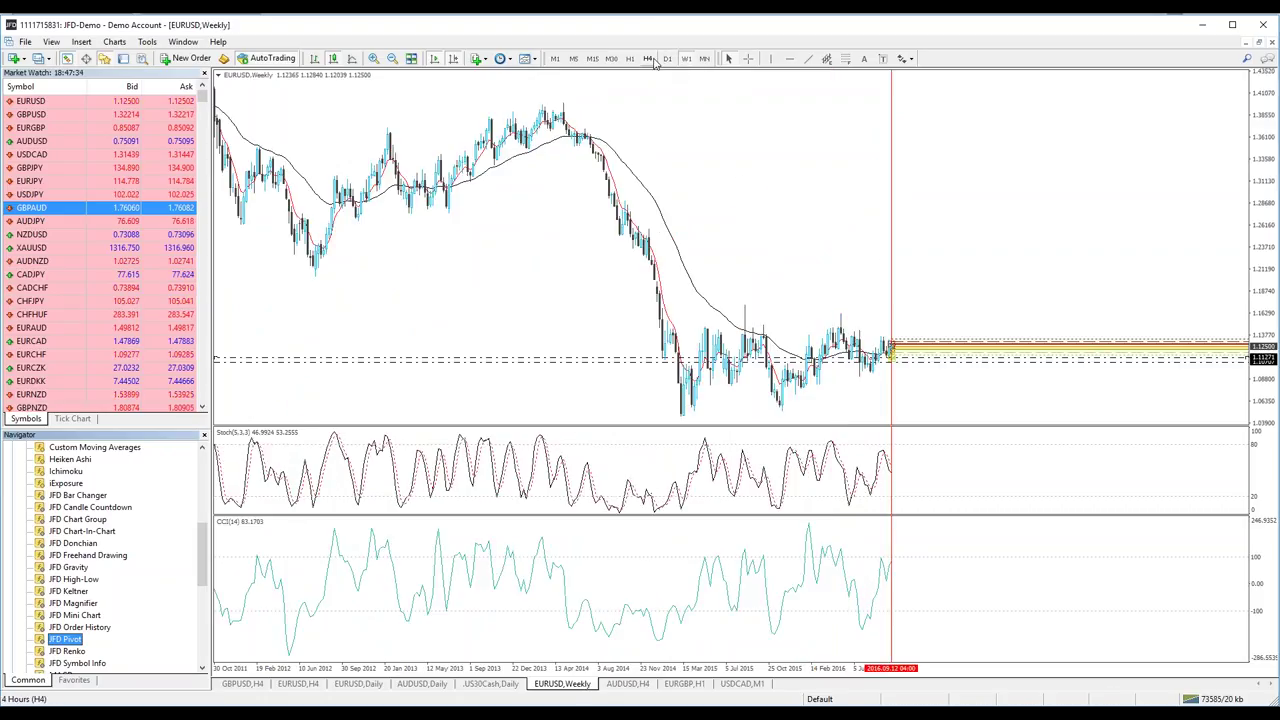
{"action": "left_click", "coordinate": [650, 59]}
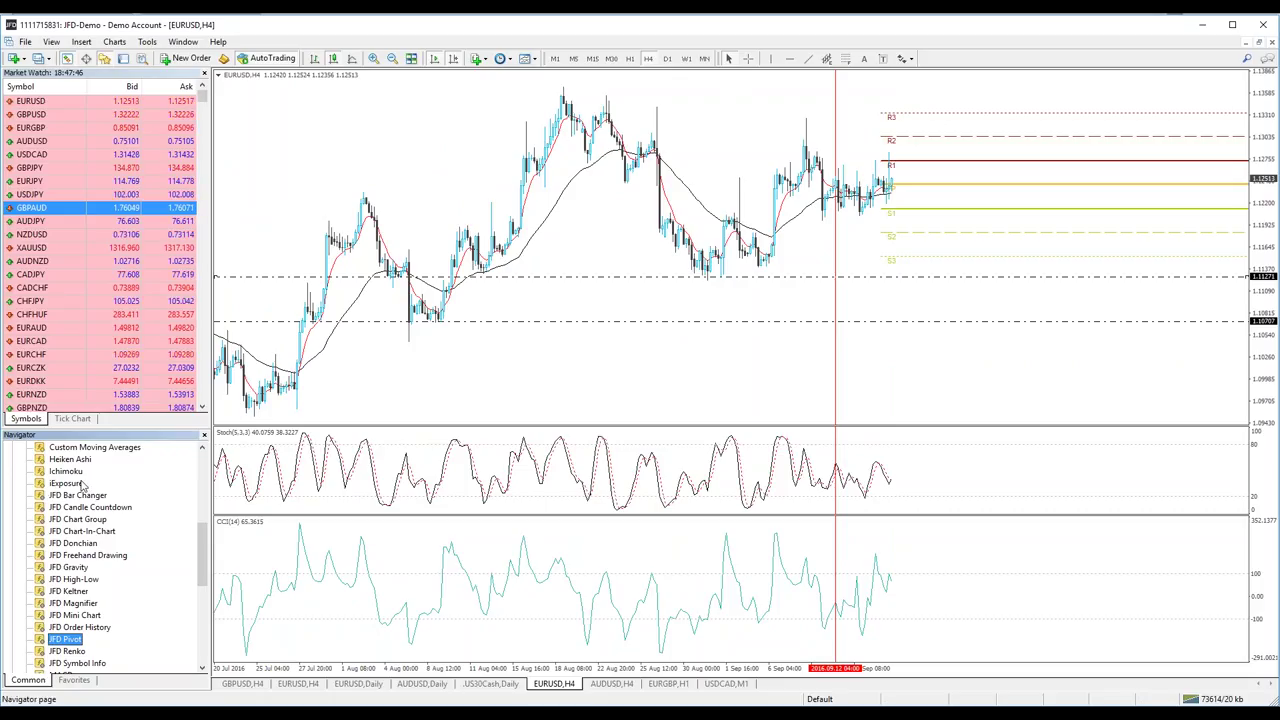
{"action": "left_click", "coordinate": [667, 684]}
Add JFD Renko to the EURGBP H1 chart with its default settings
{"action": "double_click", "coordinate": [67, 652]}
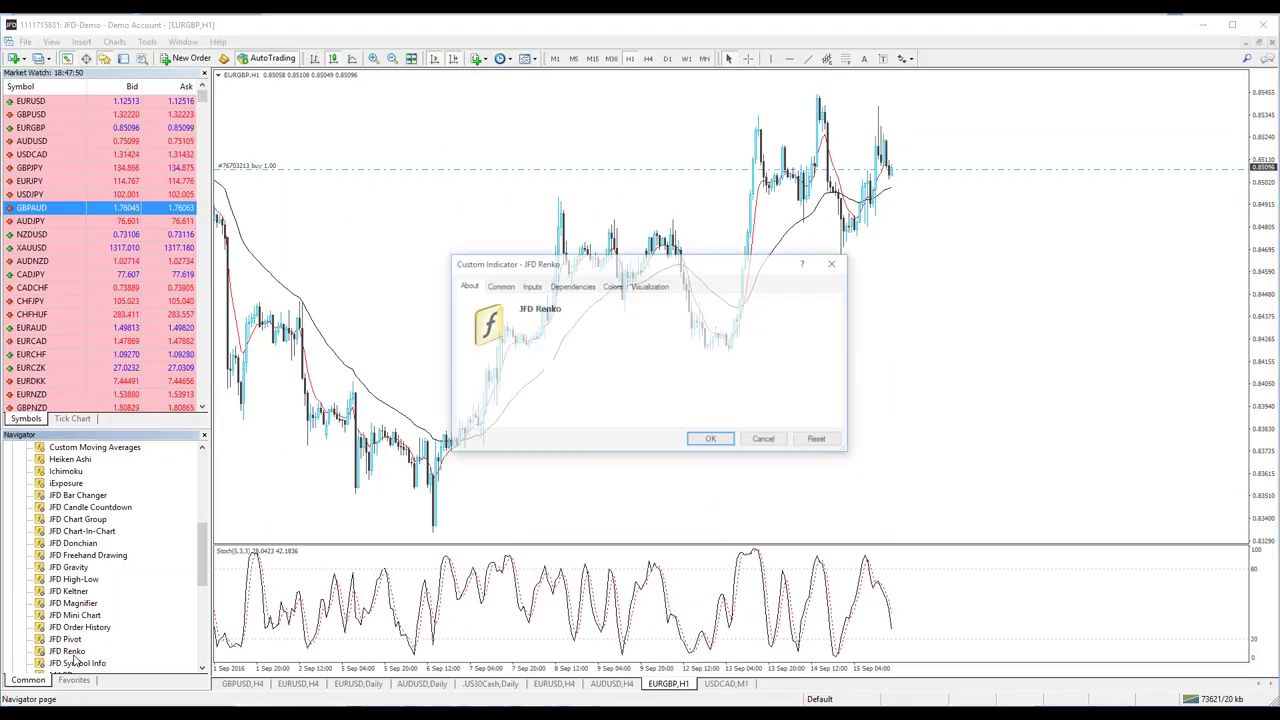
{"action": "left_click", "coordinate": [710, 445]}
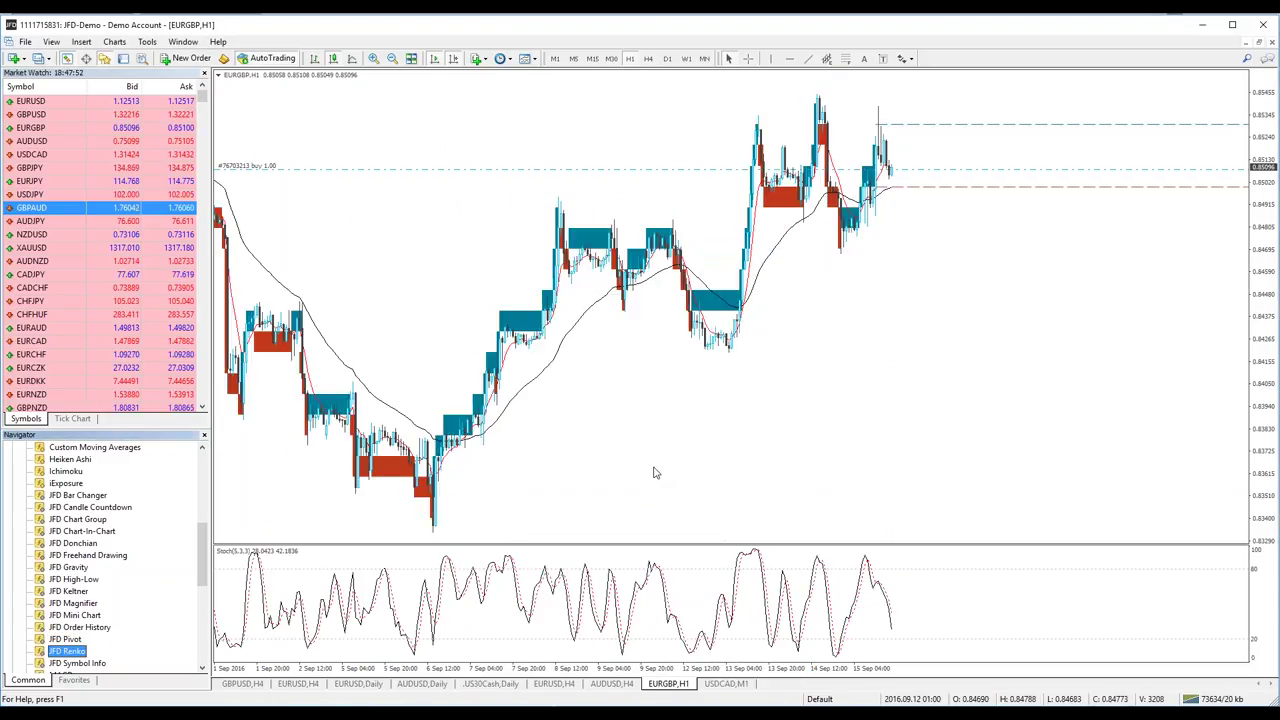